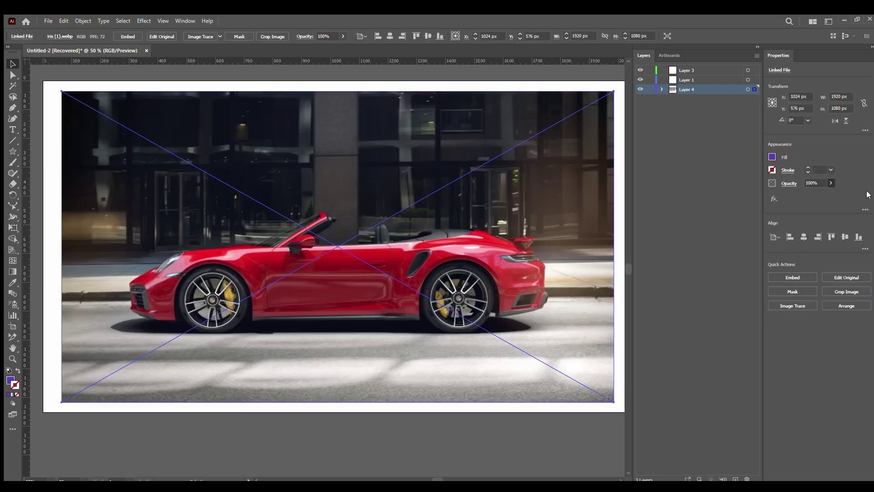
Delete Layer 1, put Brake Outline below Wheel Outline, and zoom to the front wheel
click(448, 438)
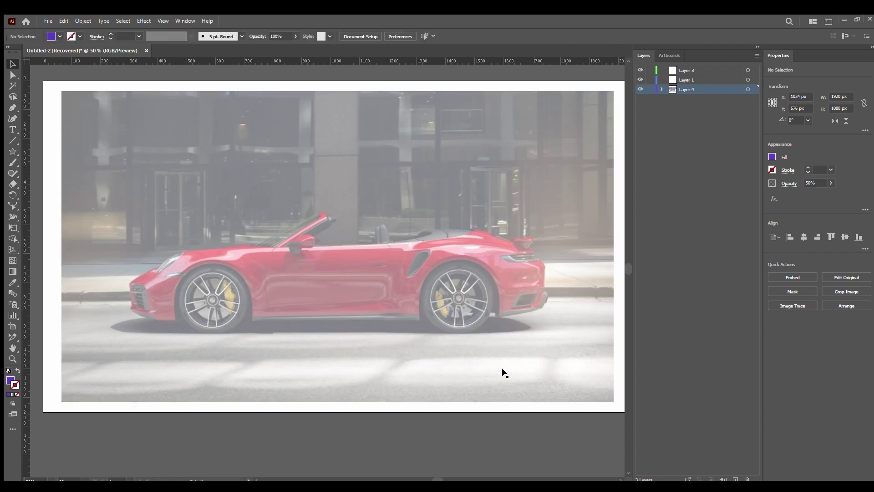
click(745, 479)
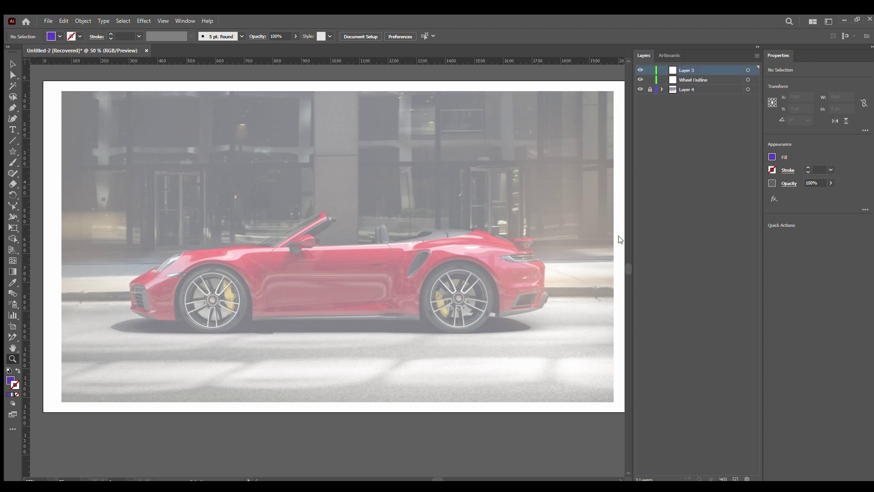
drag(674, 76, 677, 83)
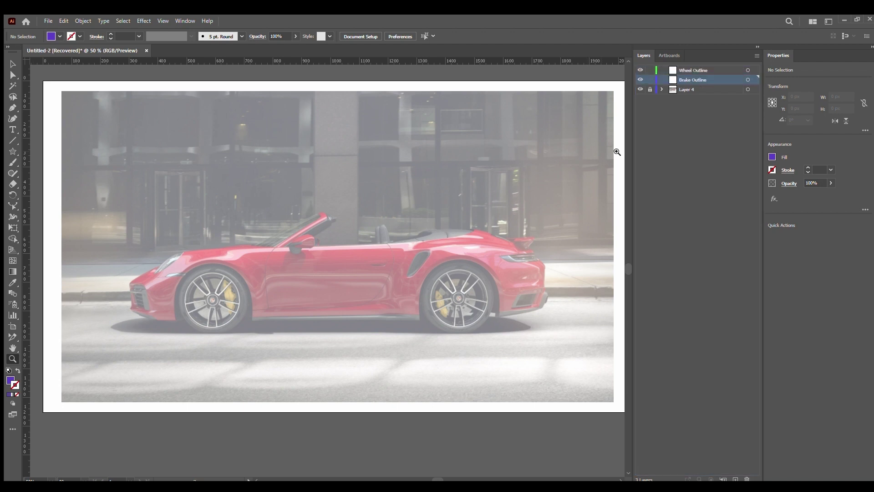
drag(191, 307, 468, 334)
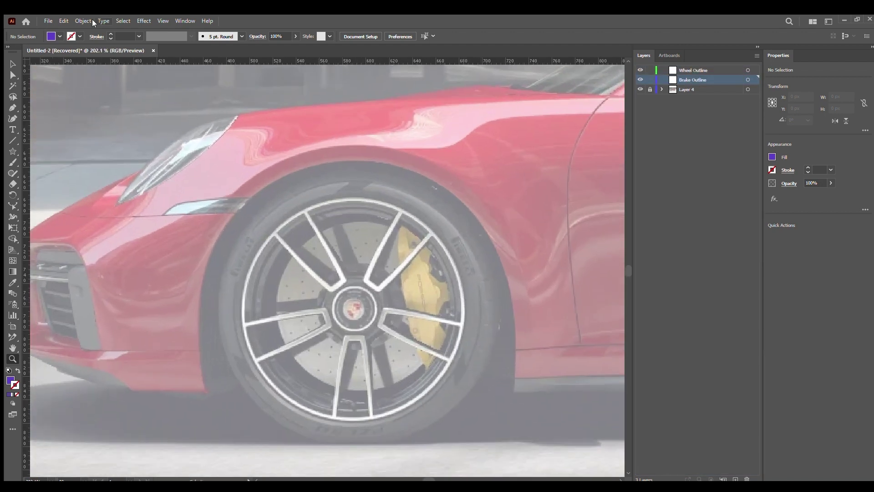
Outline the front wheel with a circle, and make a copy into an upright, rounded half circle
drag(355, 308, 441, 394)
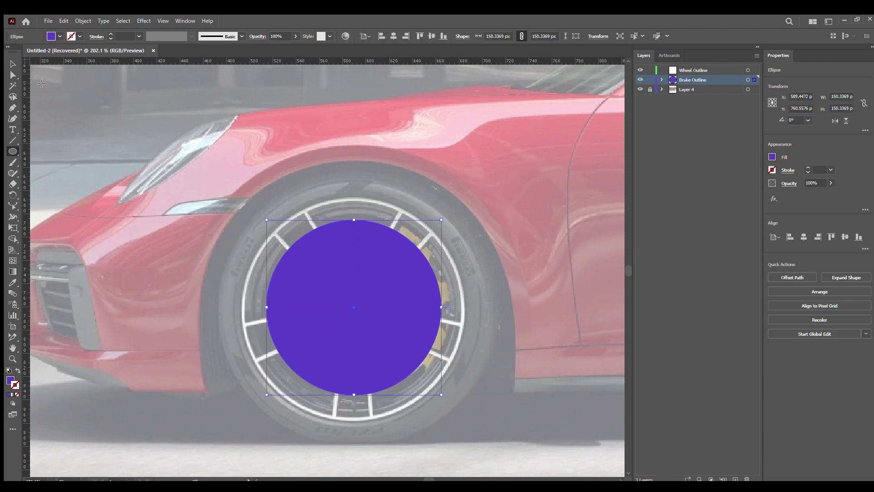
click(18, 371)
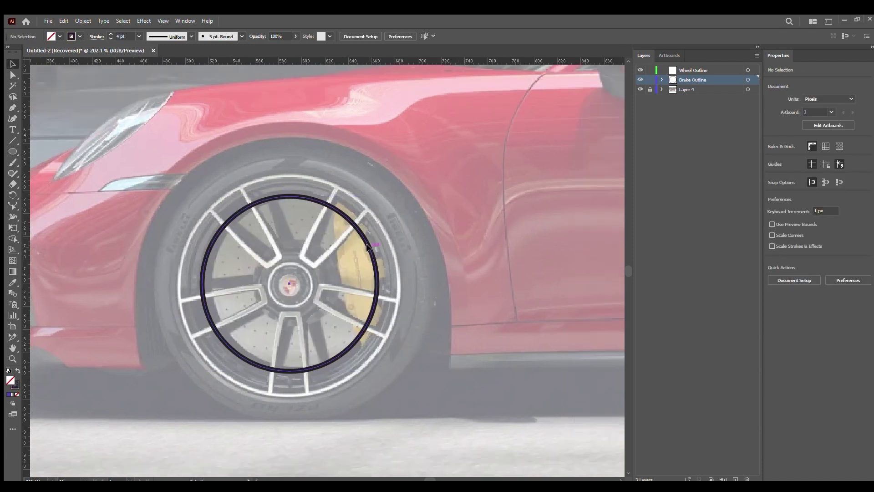
key(minus)
click(499, 371)
key(shift+c)
click(411, 284)
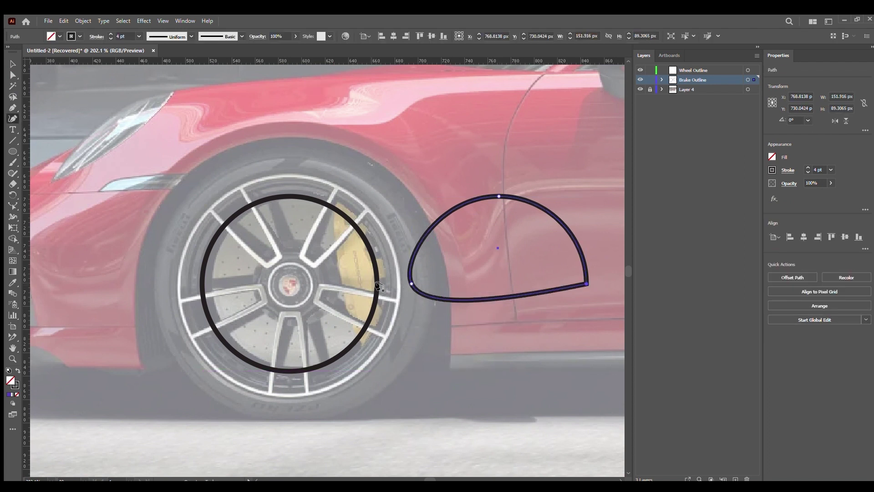
click(587, 283)
drag(418, 277, 440, 269)
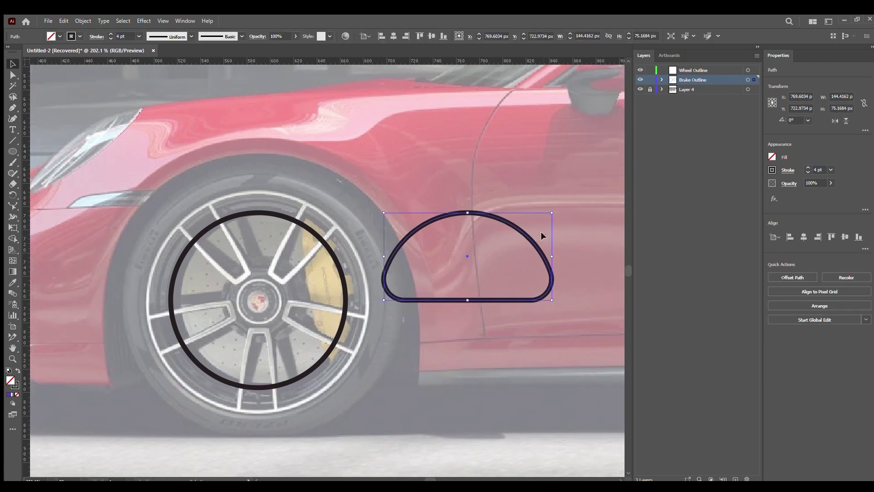
mouse_move(541, 231)
mouse_down()
mouse_move(485, 258)
mouse_move(551, 278)
mouse_move(527, 289)
mouse_up()
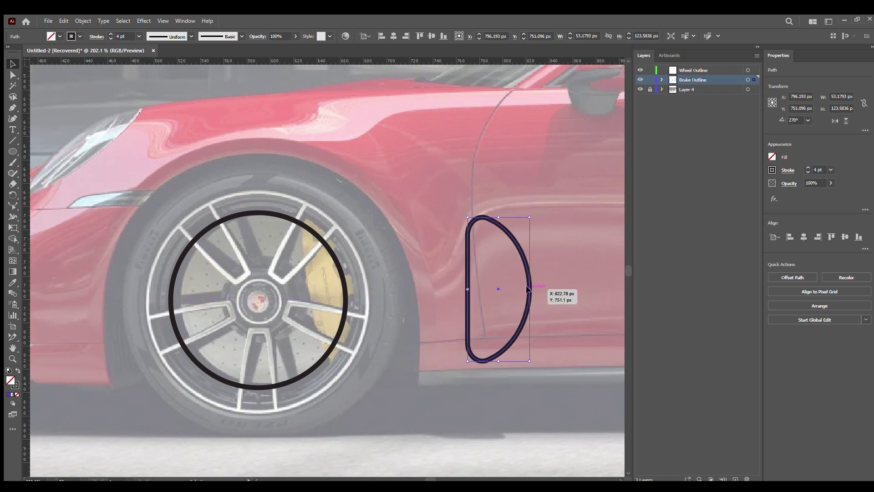
Duplicate the D-shaped outline and place the copy beside the original
key(ctrl+c)
key(ctrl+v)
mouse_move(348, 273)
mouse_down()
mouse_move(523, 273)
mouse_move(546, 289)
mouse_up()
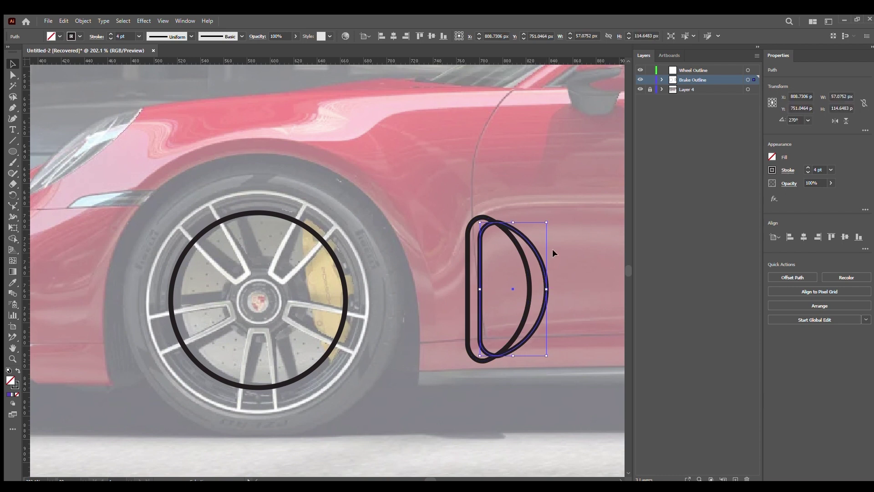
drag(486, 282, 577, 219)
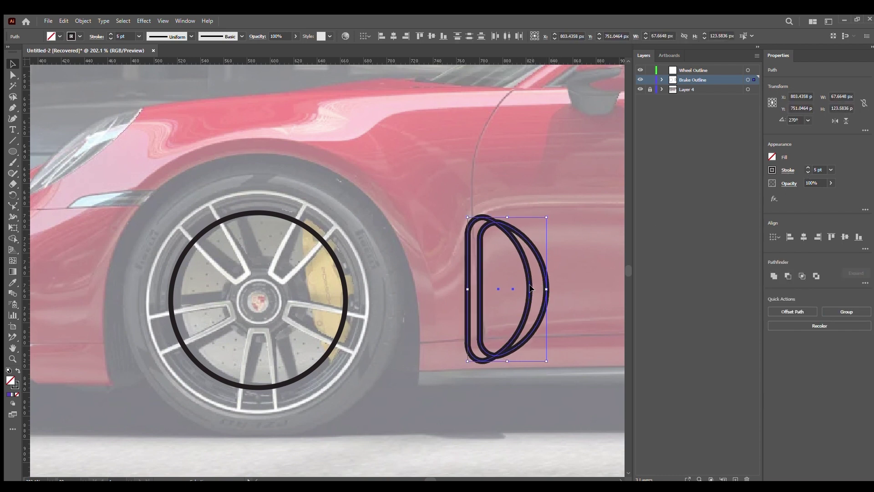
key(ctrl+z)
click(447, 190)
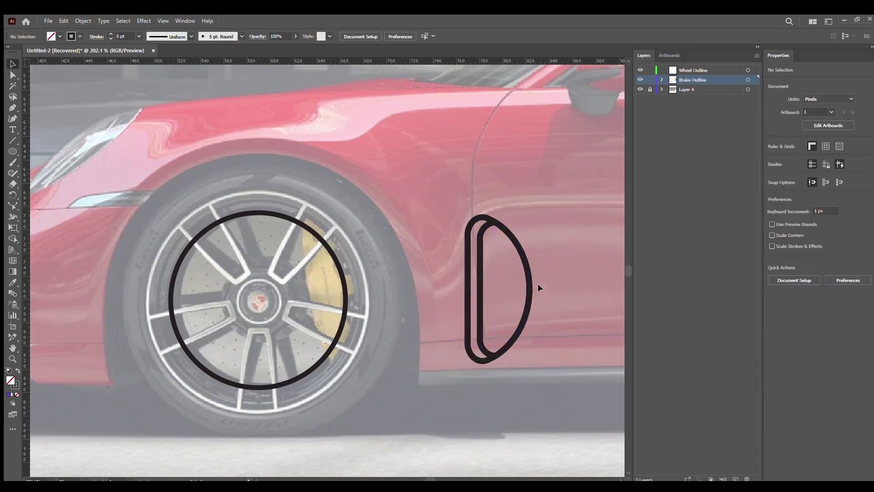
click(517, 237)
click(559, 230)
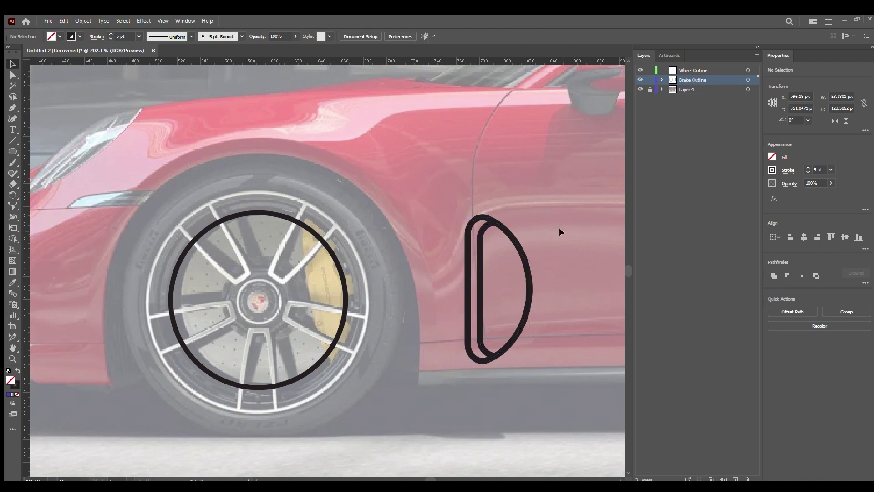
Widen the outer D outline toward the left
scroll(622, 289, up, 1)
key(l)
key(v)
click(395, 228)
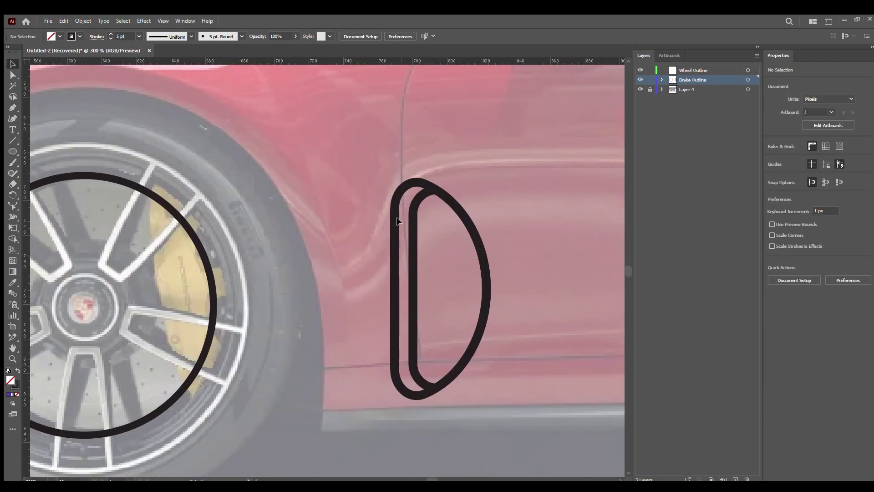
drag(390, 289, 384, 289)
click(444, 389)
click(459, 231)
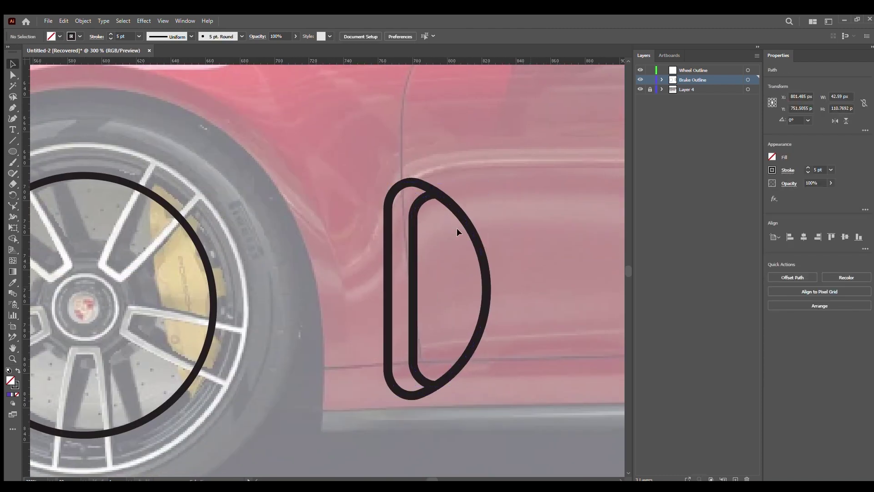
Add two solid bolt dots at the top and bottom of the D caliper
key(l)
scroll(415, 253, up, 1)
click(441, 119)
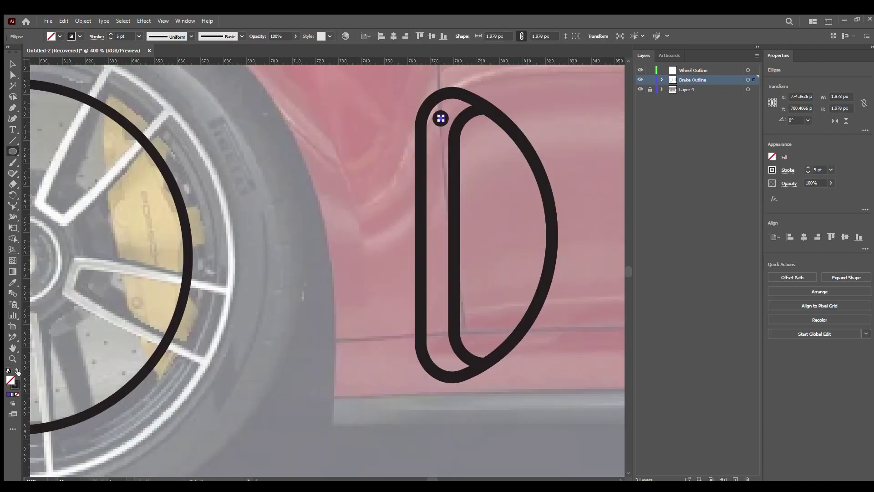
key(shift+x)
key(v)
drag(441, 117, 439, 351)
click(460, 137)
scroll(463, 133, up, 1)
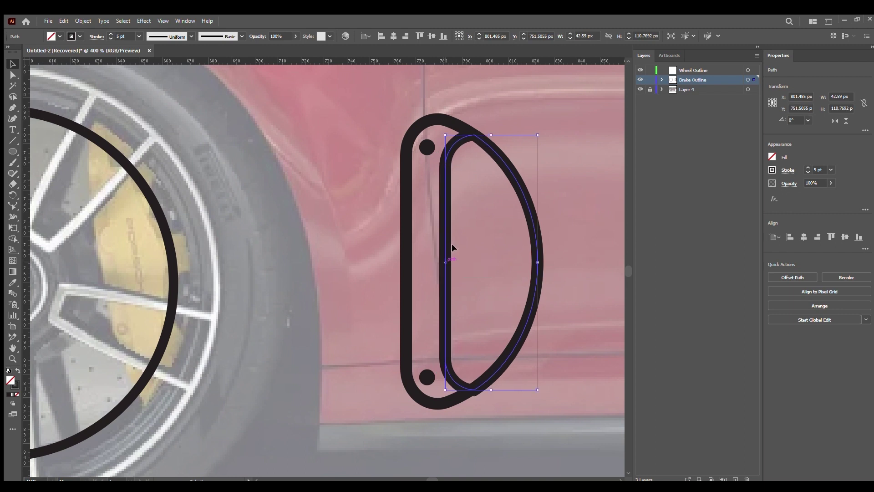
drag(451, 243, 457, 243)
click(359, 128)
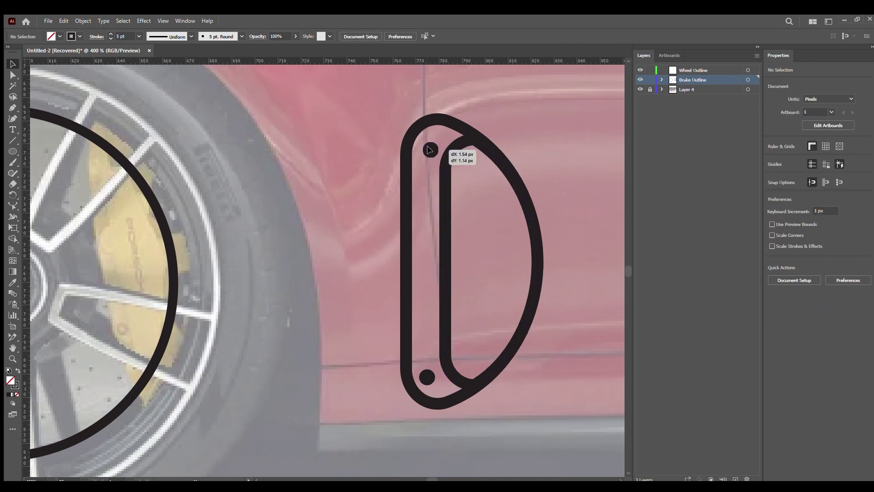
drag(429, 149, 428, 150)
shift+click(428, 377)
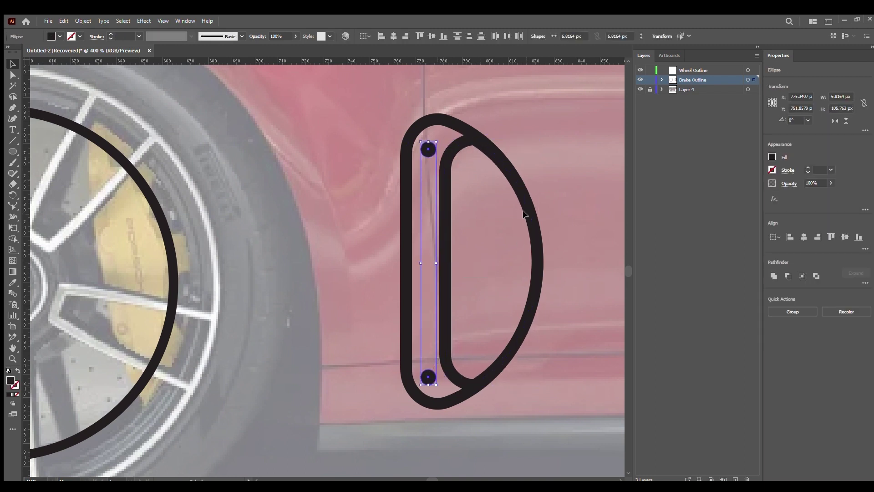
click(550, 172)
Draw an outlined half circle inside the inner D with a 5 pt stroke
click(13, 151)
mouse_move(370, 234)
mouse_down()
mouse_move(493, 355)
mouse_move(395, 322)
mouse_up()
key(shift+x)
key(v)
click(13, 119)
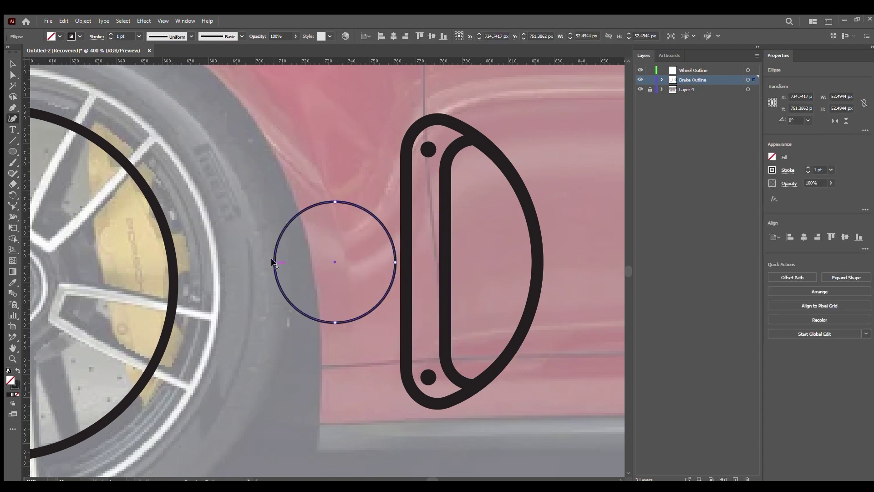
drag(275, 261, 335, 262)
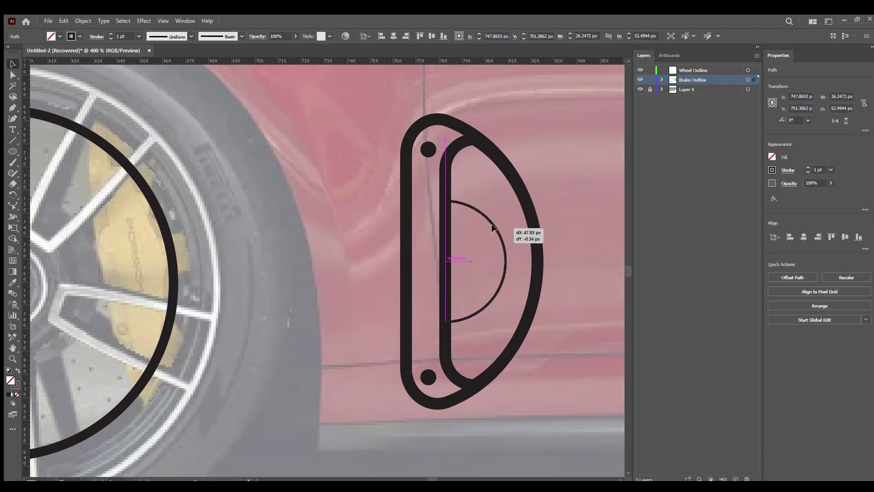
drag(369, 235, 495, 263)
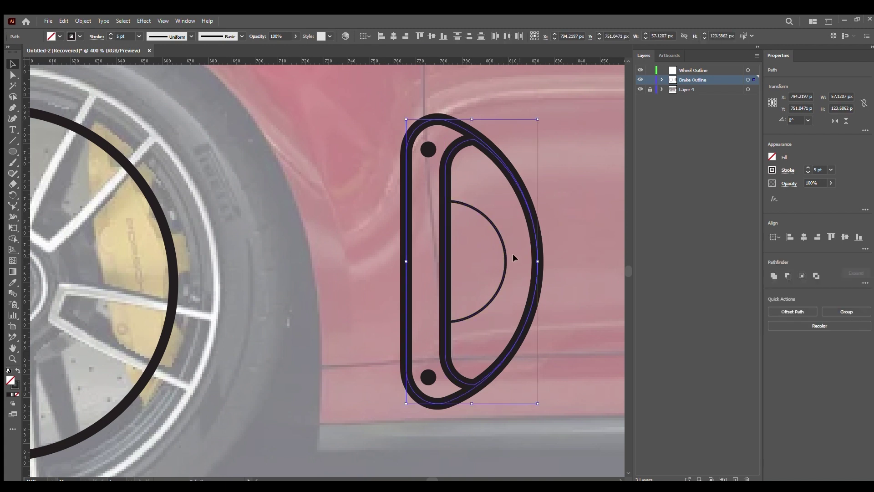
double_click(819, 170)
key(Return)
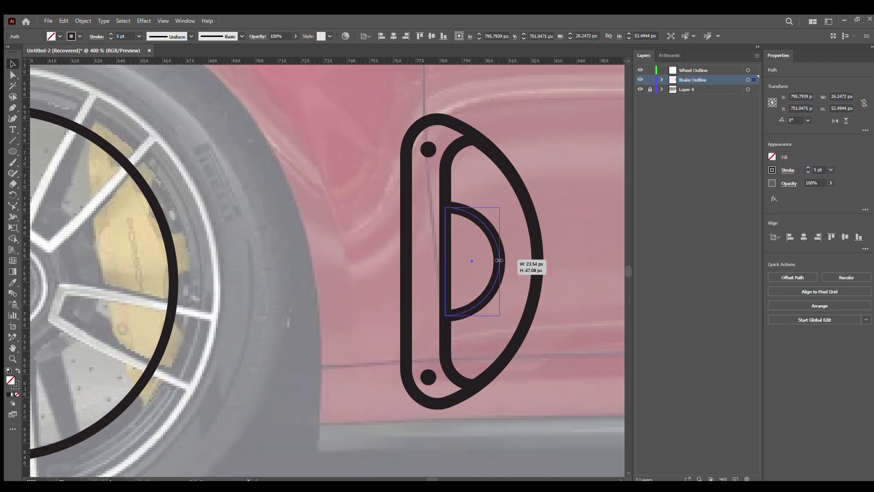
key(ctrl+shift+a)
key(ctrl+minus)
key(ctrl+minus)
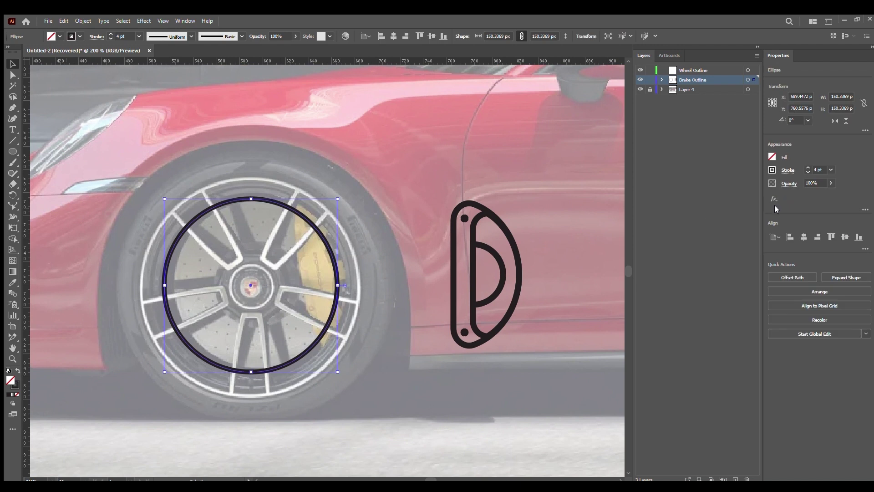
Move the caliper drawing onto the yellow brake and stretch it slightly taller to match
click(461, 223)
mouse_move(461, 223)
mouse_down()
mouse_move(351, 229)
mouse_move(378, 197)
mouse_move(315, 235)
mouse_up()
click(335, 207)
click(300, 269)
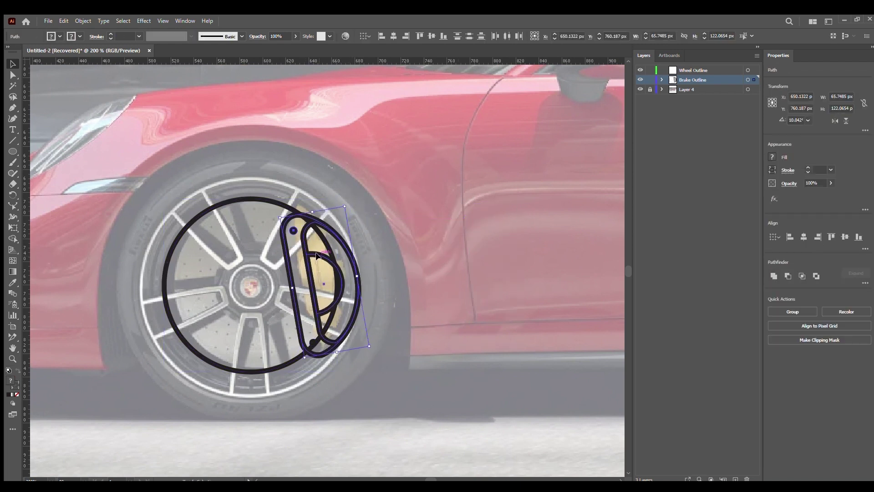
drag(300, 269, 309, 263)
click(345, 209)
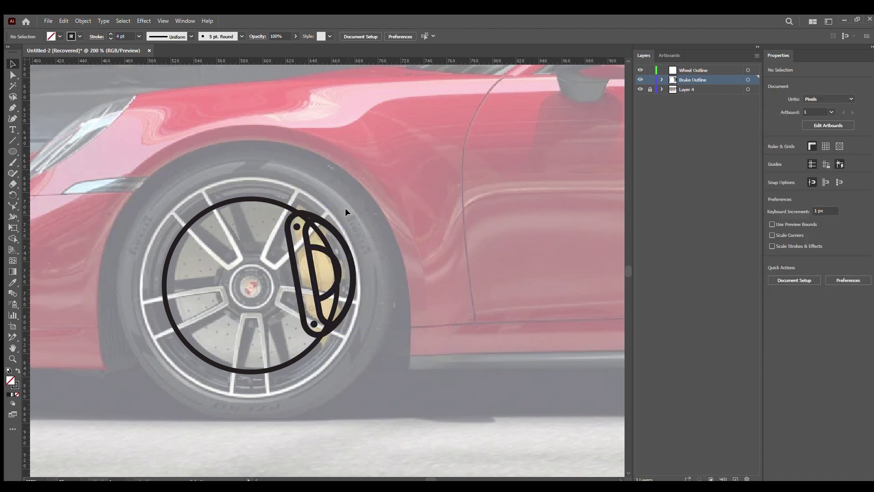
click(296, 284)
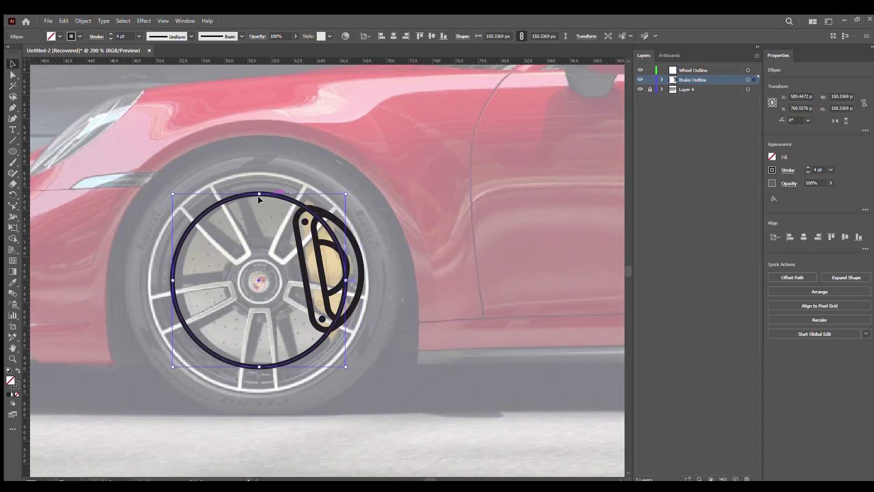
drag(258, 195, 198, 287)
click(344, 317)
drag(344, 316, 326, 323)
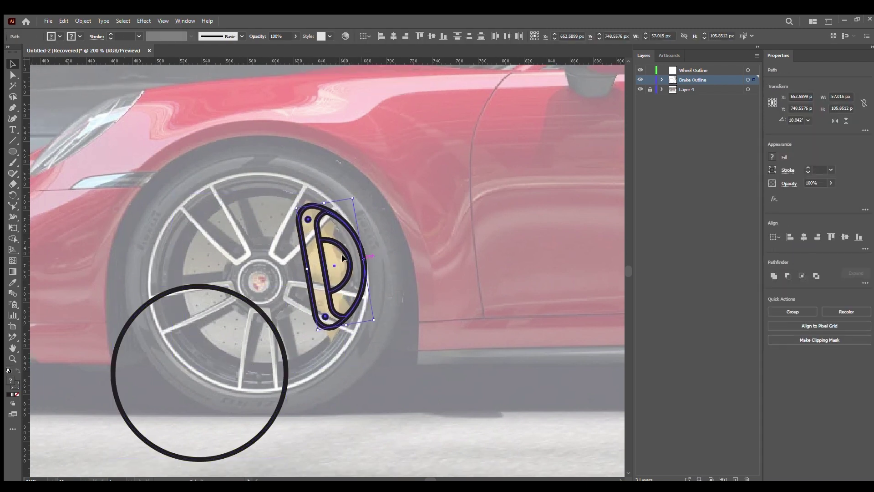
drag(318, 203, 324, 194)
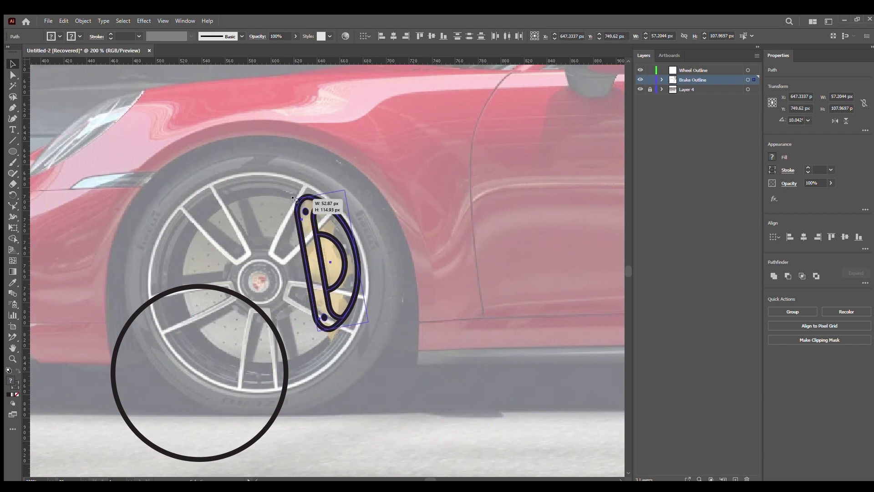
click(328, 180)
Narrow the caliper outline to fit the brake and add a bolt dot at its top
key(z)
scroll(396, 294, left, 3)
click(396, 295)
key(v)
click(342, 198)
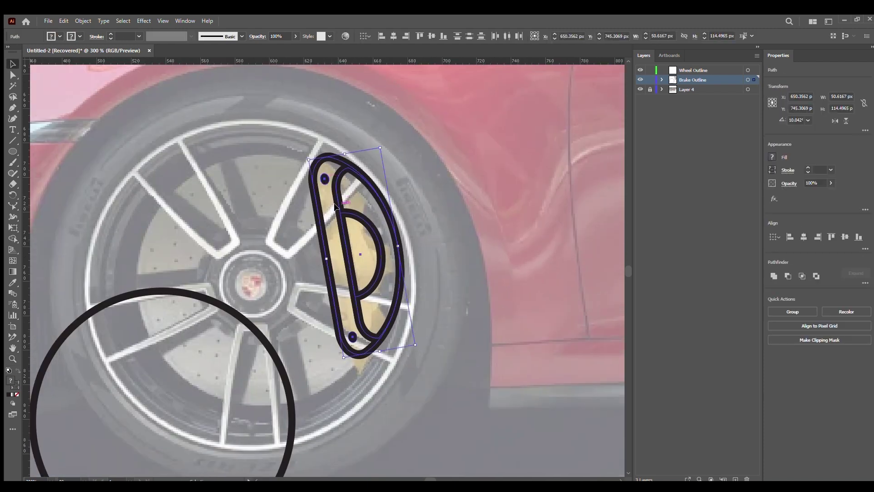
key(ctrl+z)
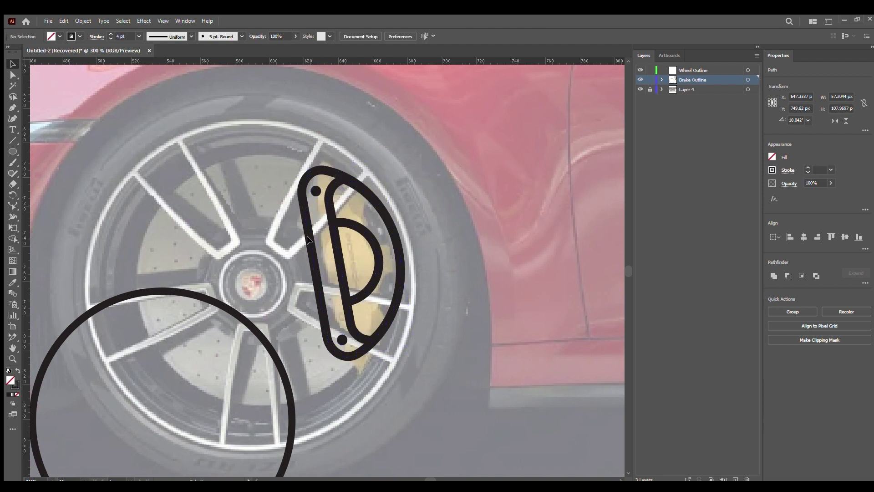
key(ctrl+shift+z)
click(450, 216)
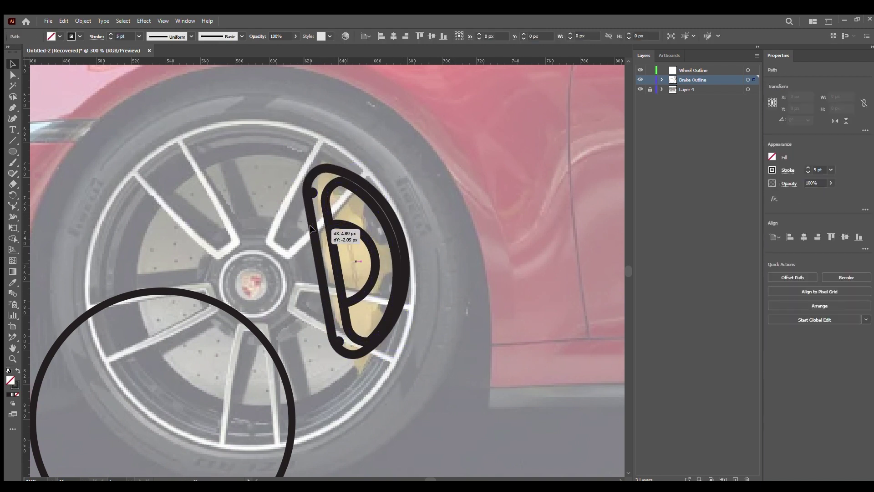
mouse_move(328, 236)
mouse_down()
mouse_move(341, 252)
mouse_move(472, 236)
mouse_up()
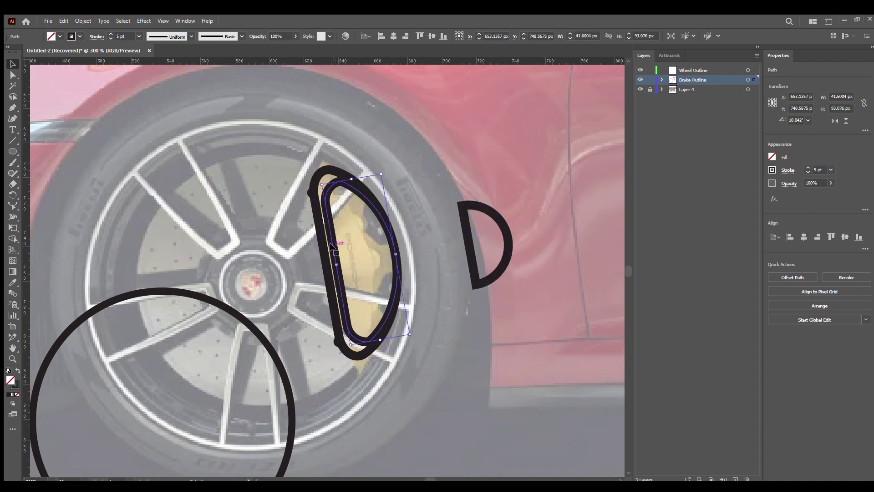
mouse_move(339, 341)
mouse_down()
mouse_move(360, 345)
mouse_move(325, 187)
mouse_up()
click(451, 124)
mouse_move(483, 214)
mouse_down()
mouse_move(387, 230)
mouse_move(422, 243)
mouse_up()
Move and enlarge the big circle so it frames the rim, centred on the wheel
scroll(436, 195, left, 2)
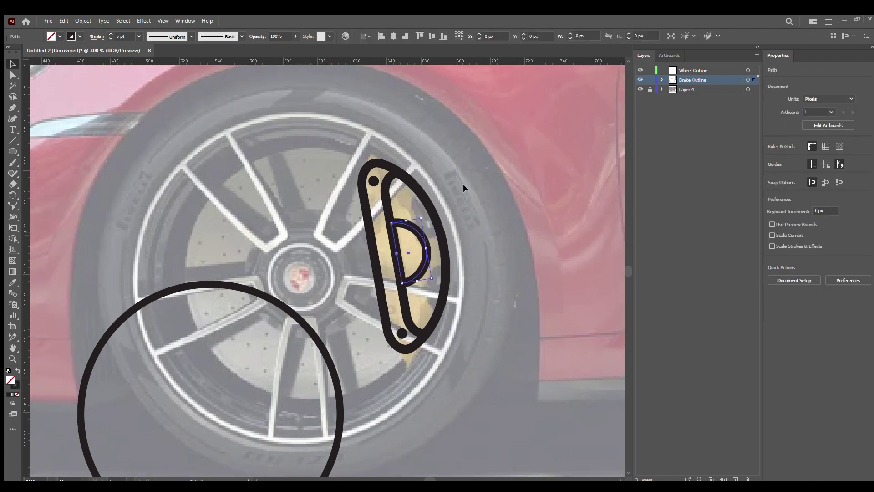
scroll(463, 184, left, 1)
drag(231, 285, 328, 182)
drag(410, 176, 453, 145)
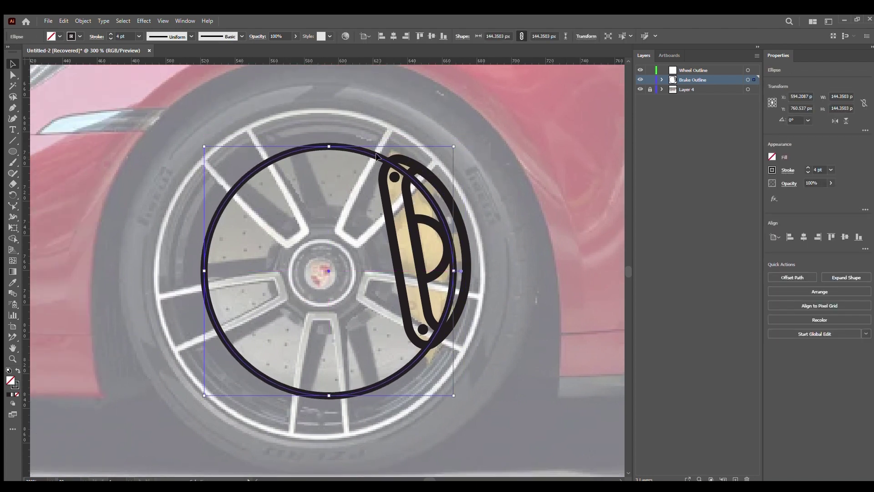
drag(395, 161, 391, 162)
scroll(507, 125, left, 1)
click(512, 149)
scroll(482, 167, up, 1)
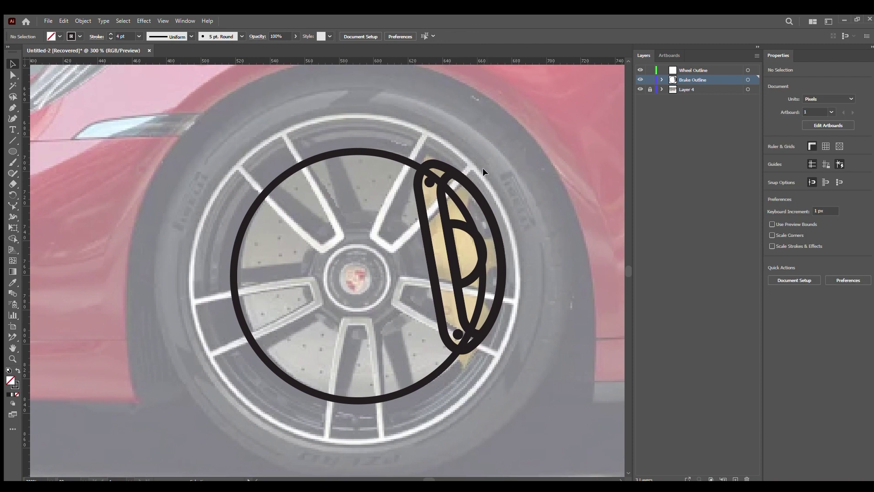
Alt-drag copies of the top and bottom bolt dots onto the caliper, making four dots
key(ctrl+a)
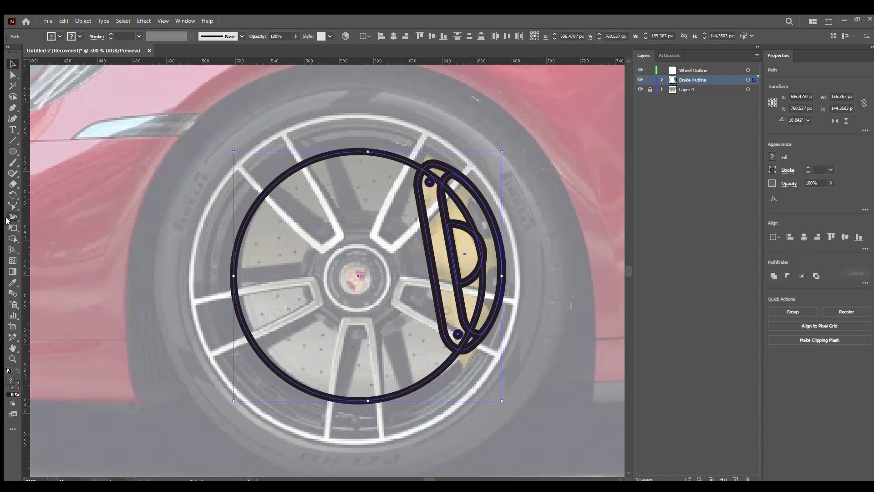
key(ctrl+shift+a)
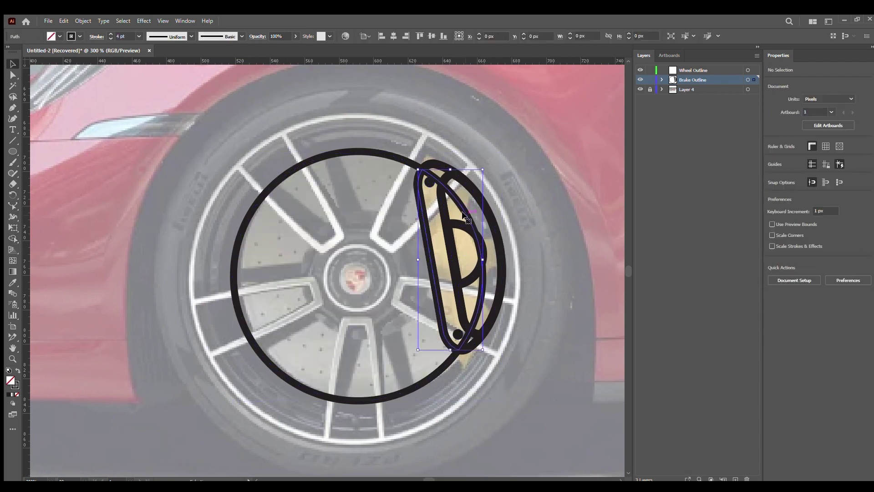
key(z)
click(445, 191)
key(v)
mouse_move(387, 173)
mouse_down()
mouse_move(426, 190)
mouse_move(420, 186)
mouse_up()
drag(423, 375, 450, 340)
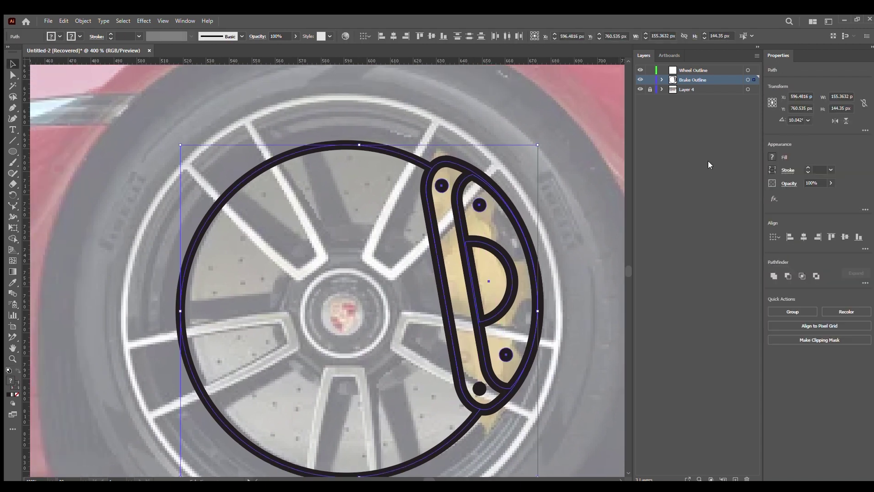
click(521, 216)
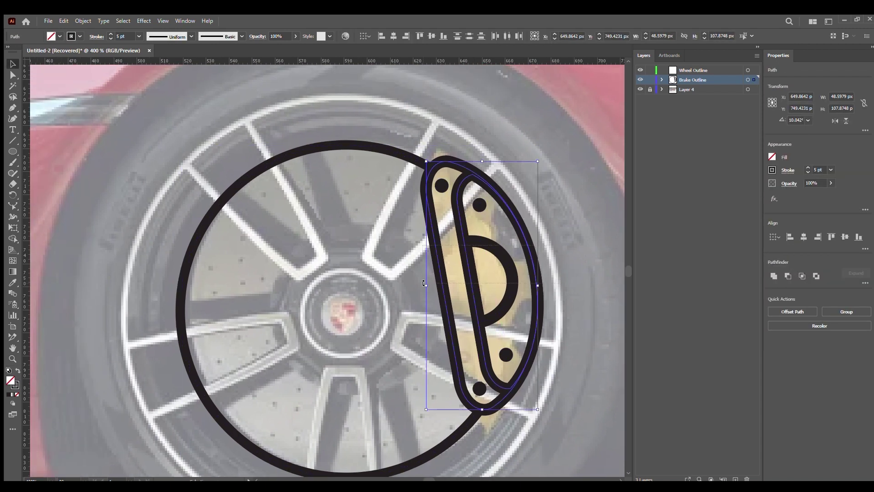
click(602, 266)
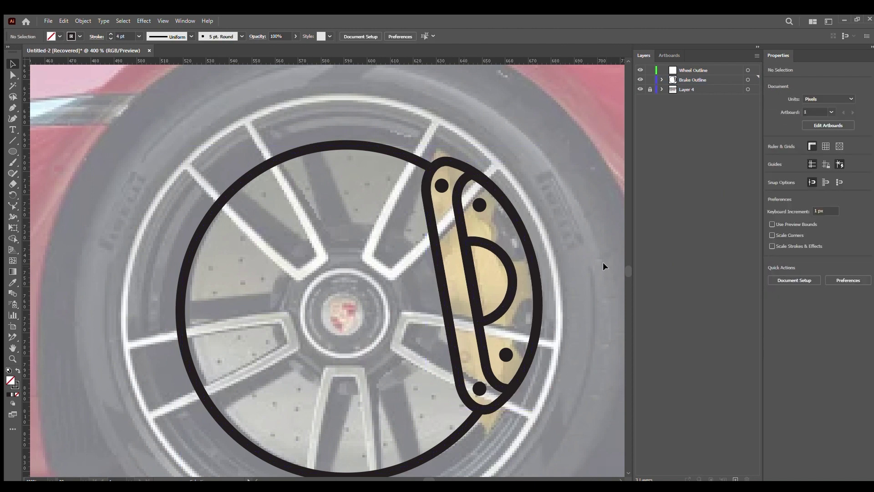
click(505, 261)
click(553, 220)
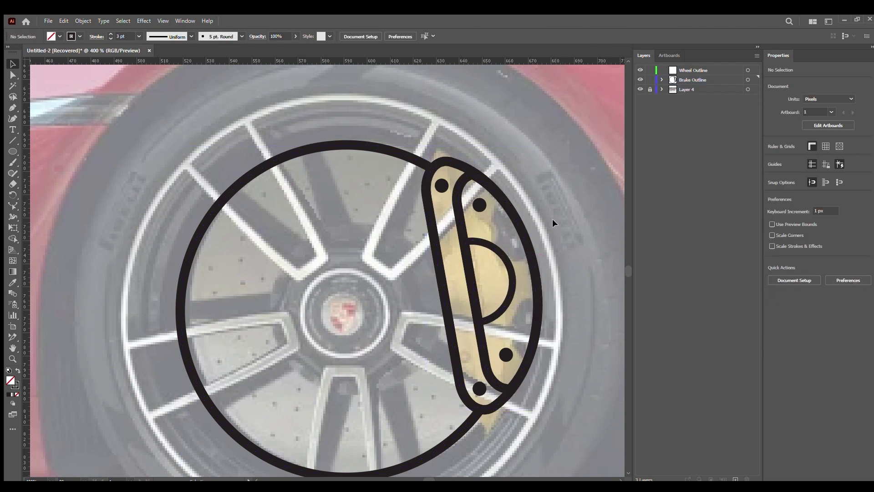
key(z)
alt+click(405, 273)
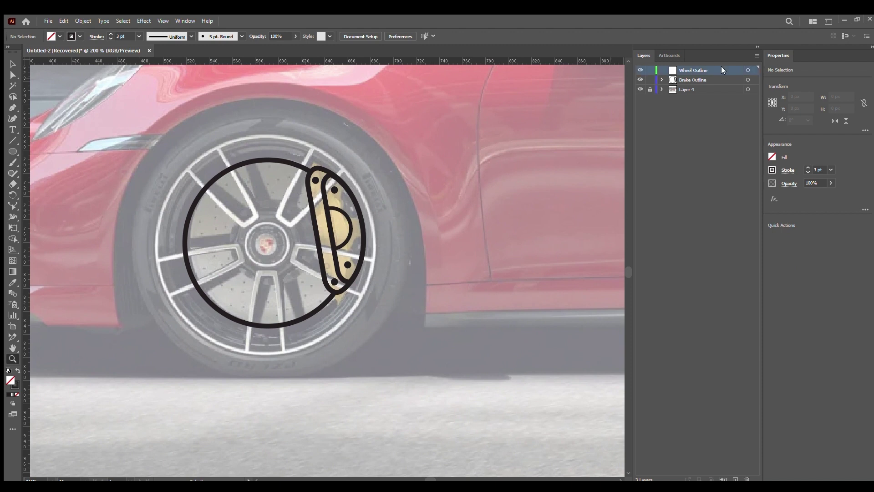
Draw a circle from the wheel centre and enlarge it to the tyre's outer edge
scroll(326, 266, up, 2)
scroll(327, 266, left, 3)
key(l)
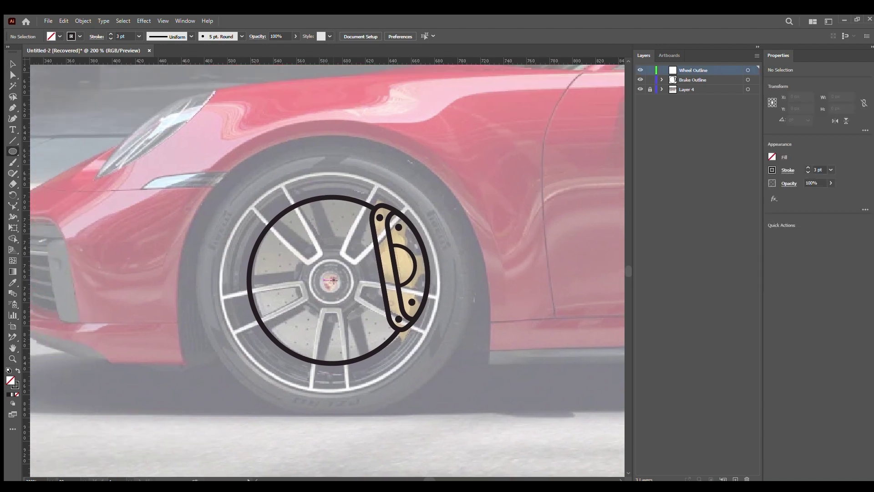
drag(324, 279, 436, 279)
key(v)
click(357, 145)
scroll(357, 145, left, 3)
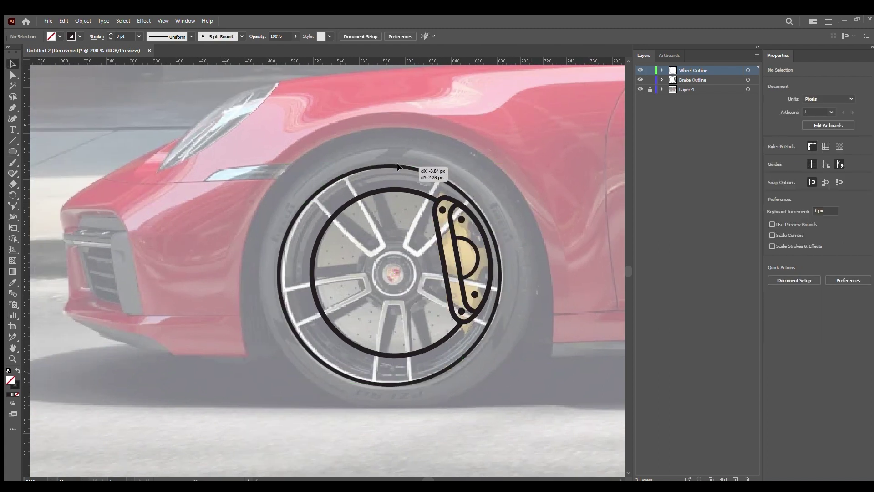
click(397, 162)
click(486, 265)
click(503, 268)
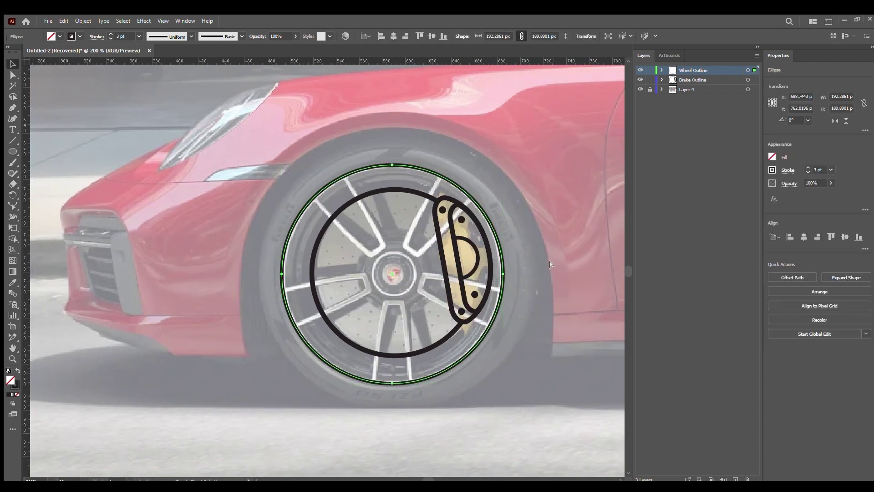
drag(503, 274, 531, 284)
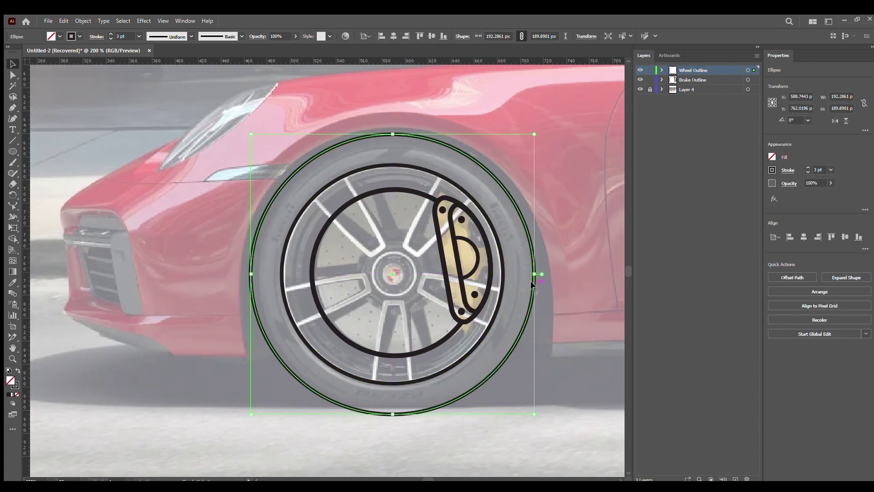
click(548, 299)
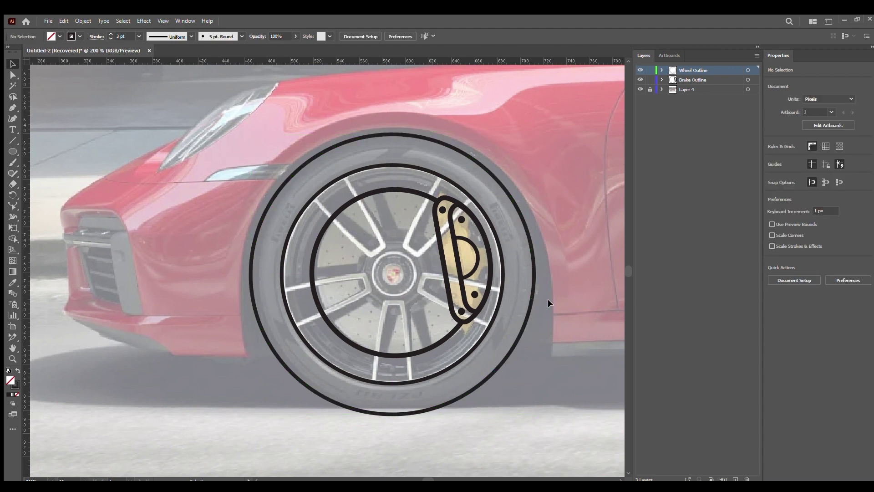
Draw a small hub circle and scale a larger concentric copy of about 70 px
click(503, 291)
drag(502, 384, 408, 260)
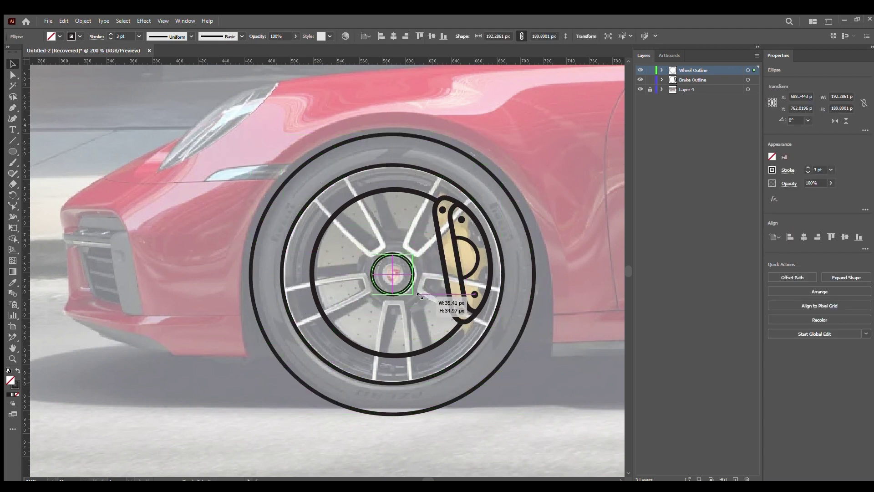
shift+click(374, 137)
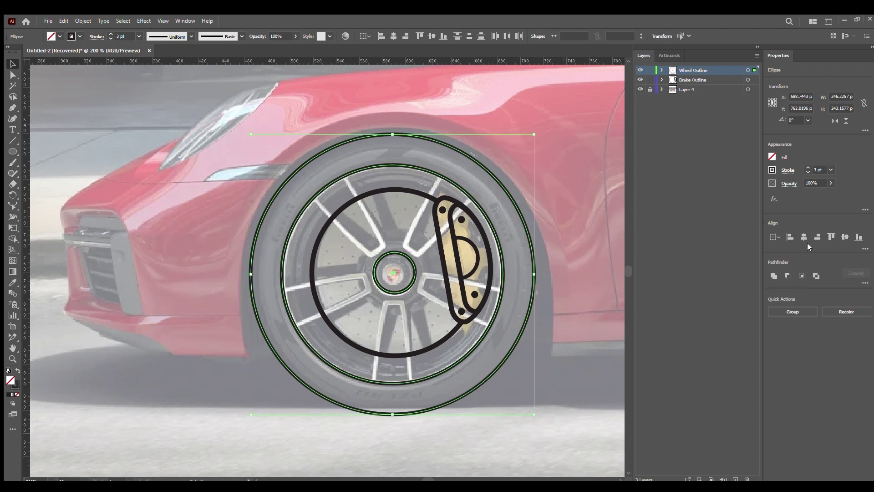
click(589, 195)
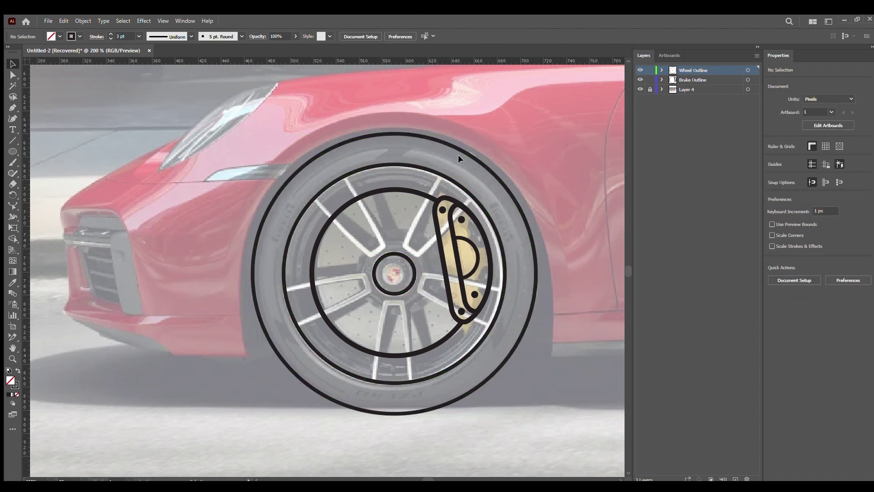
scroll(487, 144, up, 1)
click(391, 277)
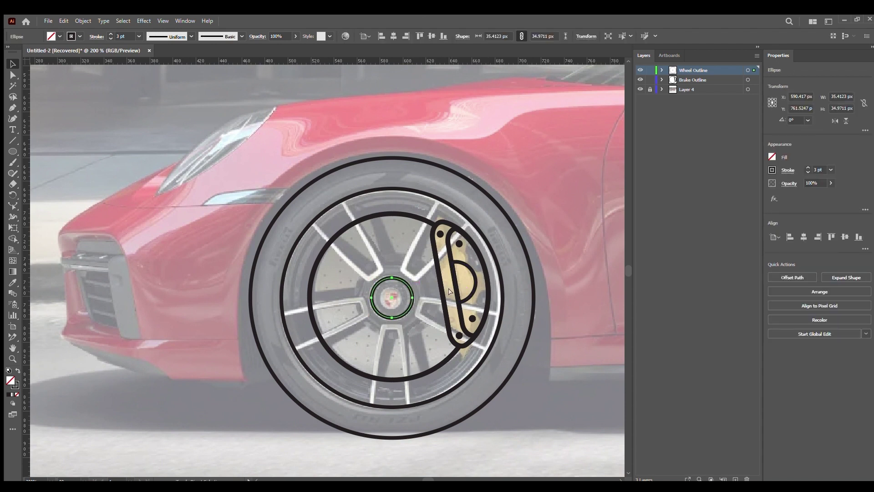
drag(413, 298, 432, 303)
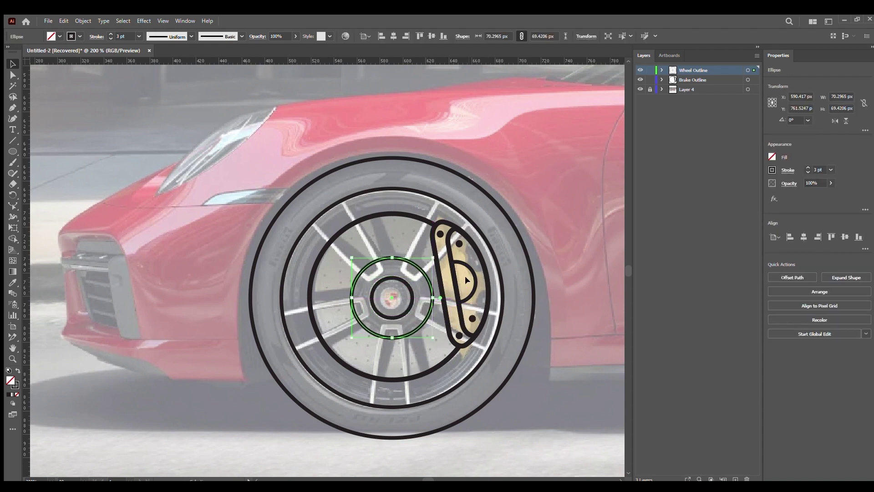
click(374, 206)
Draw a tall narrow rectangle above the hub and taper it by widening its top corners
key(m)
drag(405, 278, 385, 190)
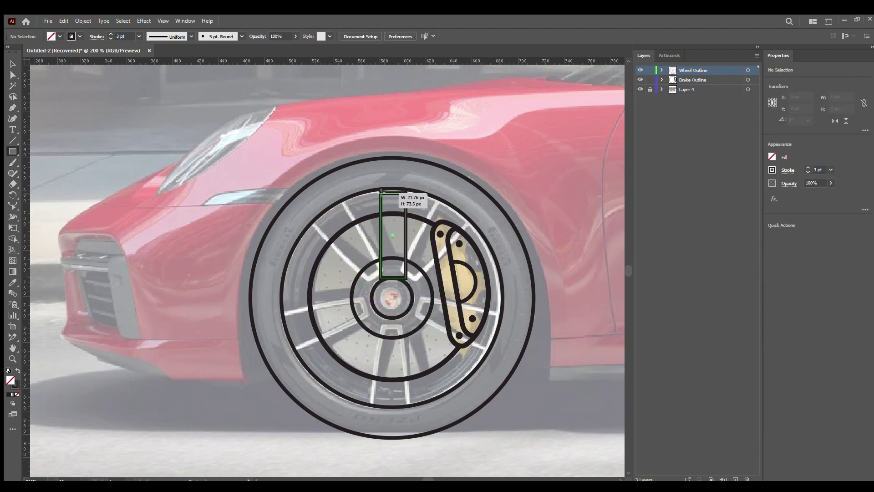
scroll(409, 190, up, 2)
key(z)
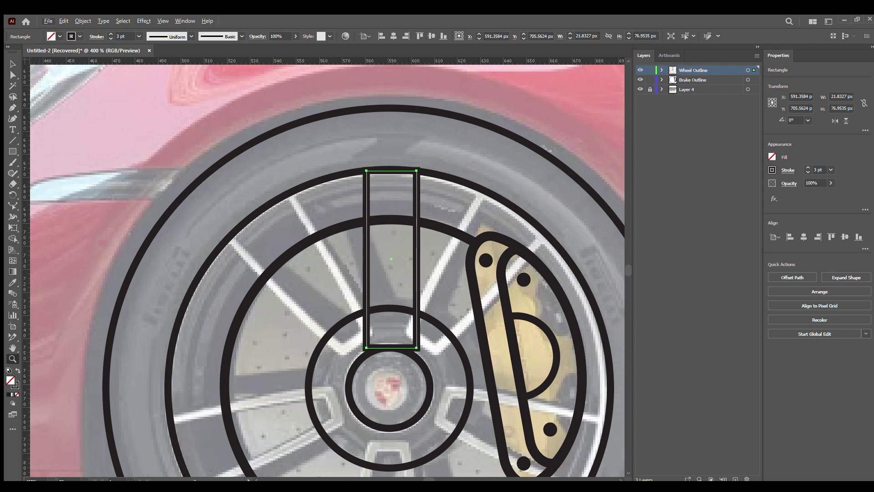
key(a)
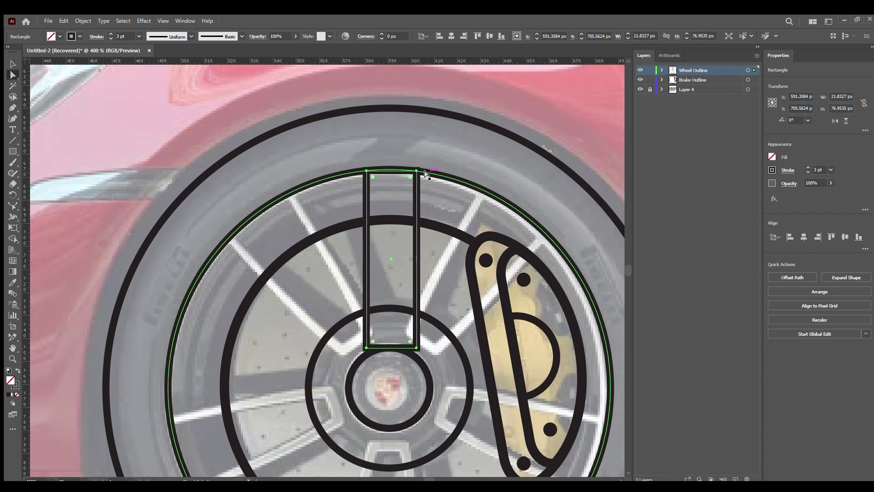
click(96, 97)
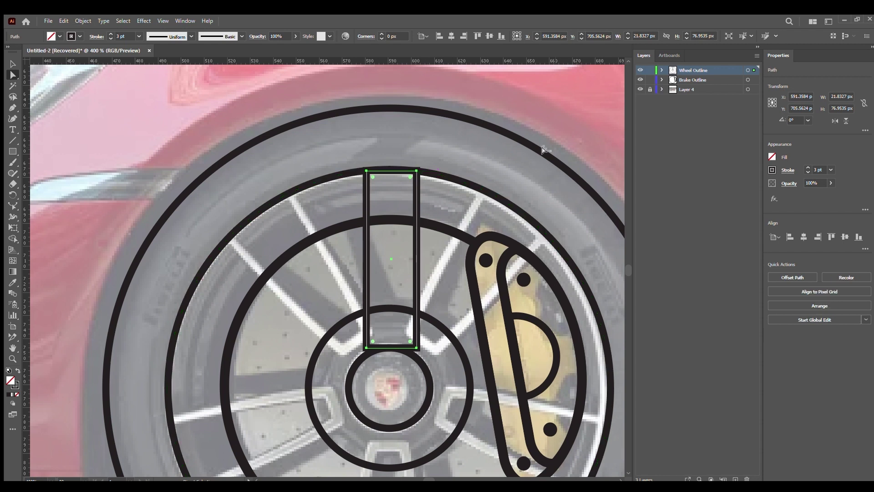
drag(418, 171, 430, 173)
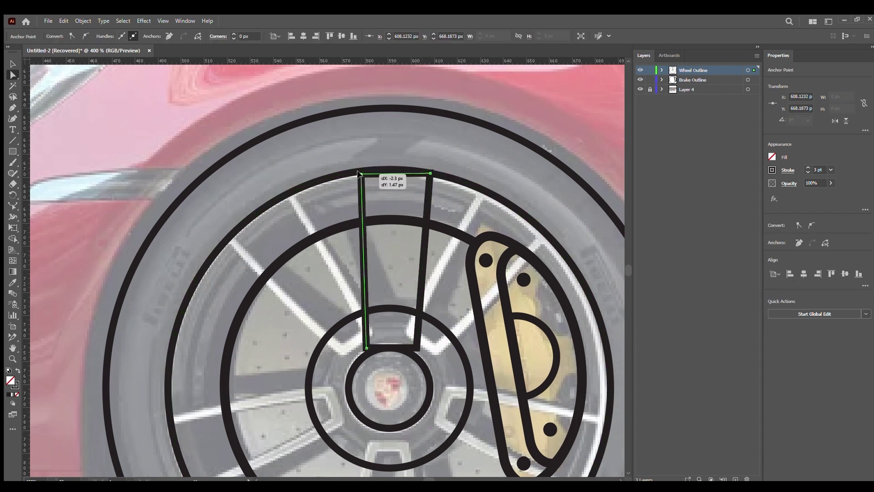
drag(366, 172, 352, 172)
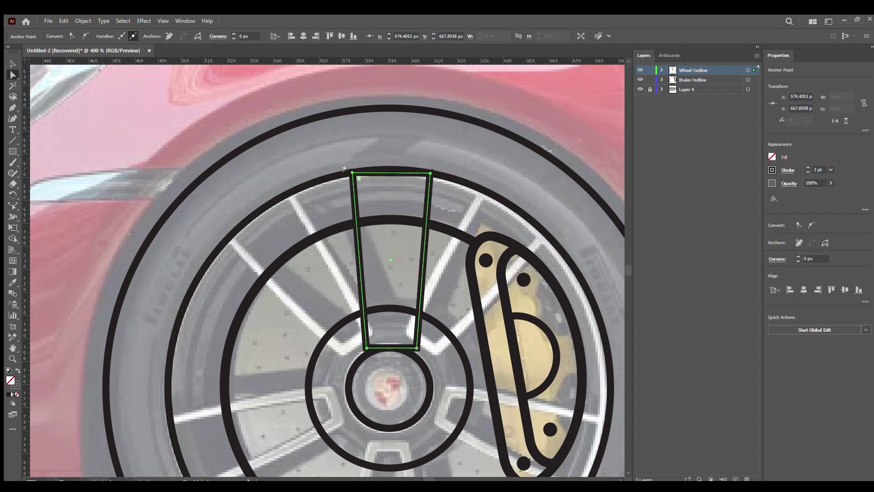
Give the spoke a 6 pt stroke, move it onto the rim, and add a top-edge midpoint anchor
click(807, 167)
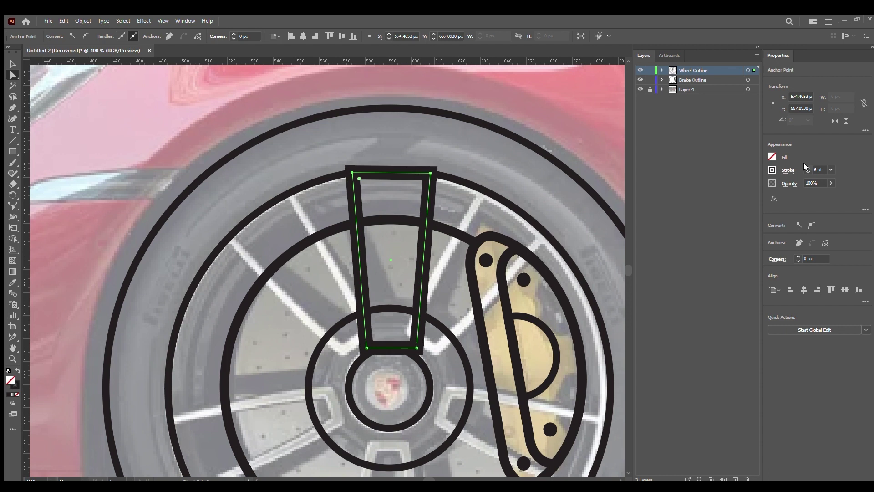
key(v)
mouse_move(391, 171)
mouse_down()
mouse_move(390, 156)
mouse_move(389, 173)
mouse_up()
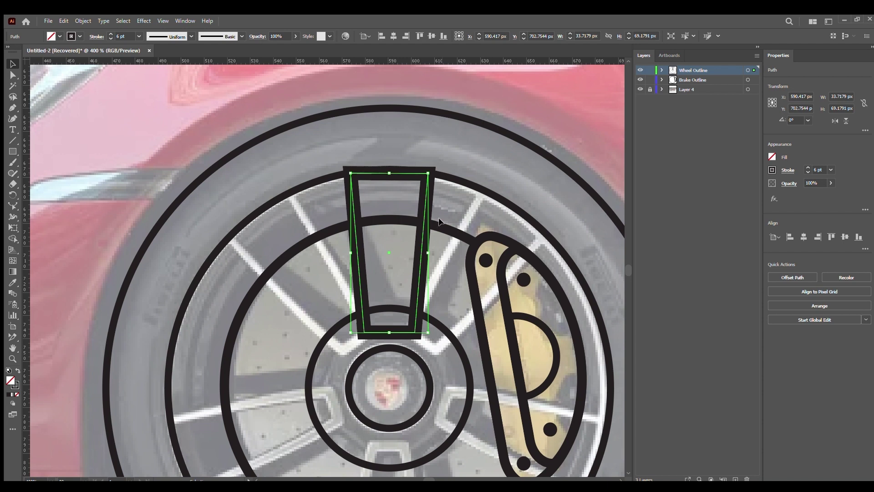
key(shift+w)
drag(389, 173, 392, 152)
key(ctrl+z)
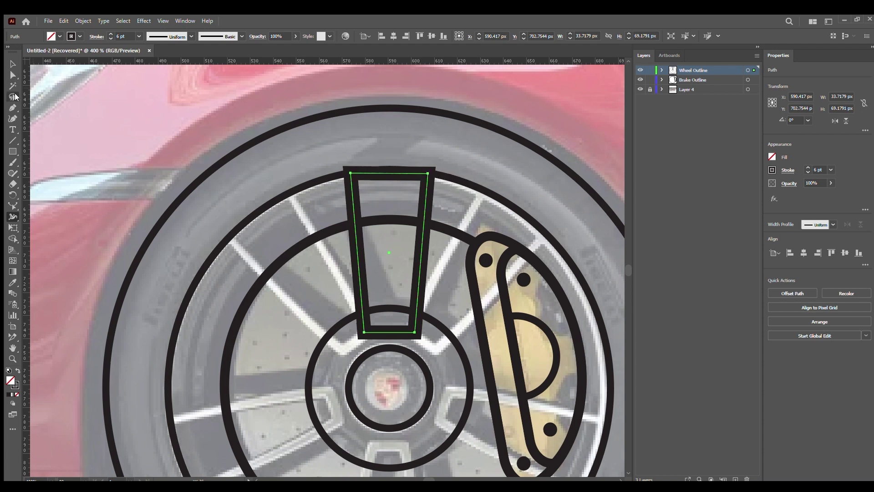
click(13, 108)
click(388, 173)
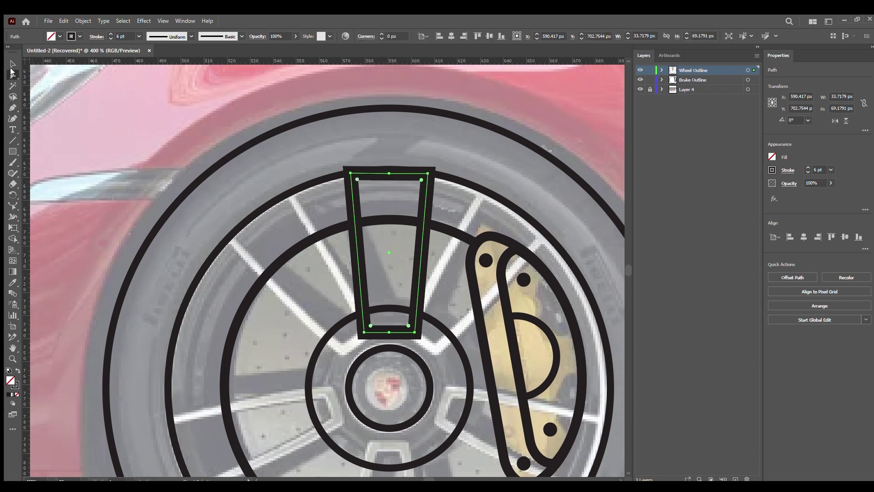
Delete the trapezoid's right half, leaving a single half-spoke path selected
key(a)
click(427, 173)
key(Delete)
key(Delete)
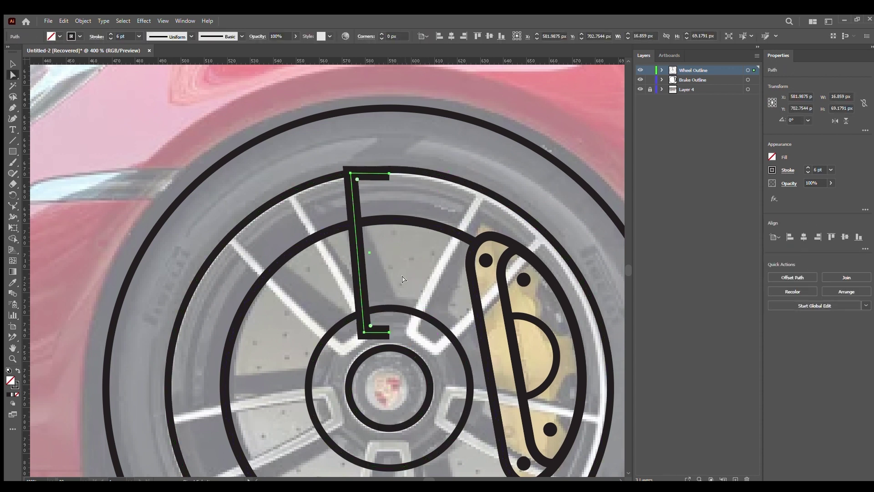
key(v)
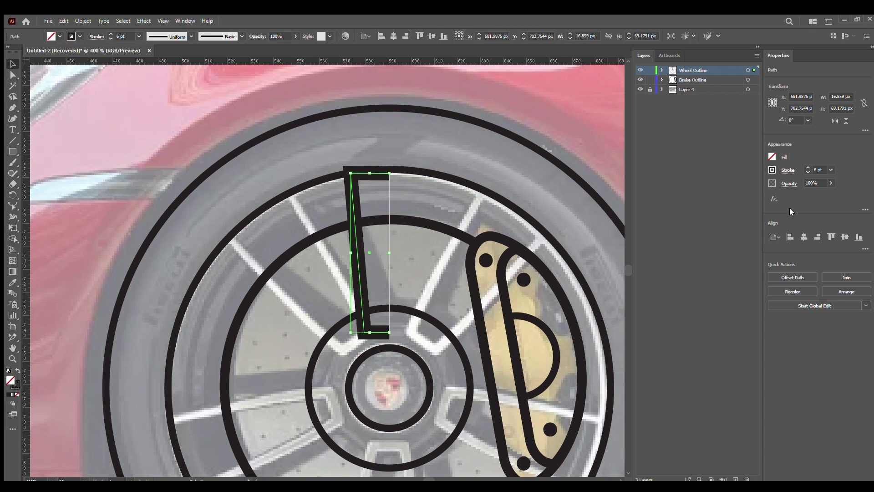
key(a)
click(389, 170)
click(11, 63)
Taper the half-spoke's bottom corner with the Width tool and bow its long side into a curve
click(13, 216)
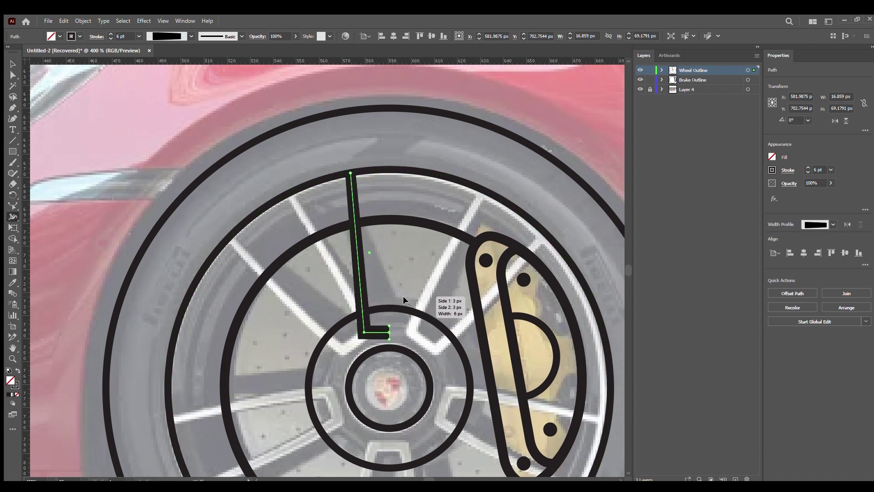
drag(385, 326, 360, 340)
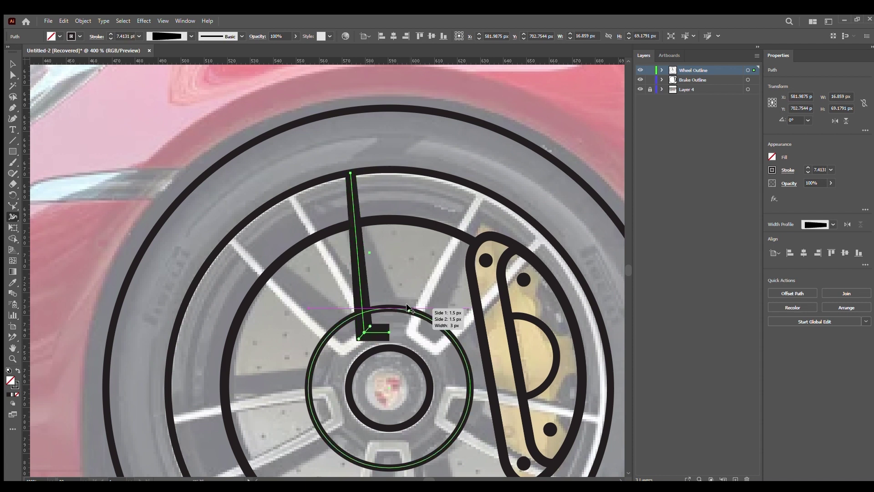
key(shift+grave)
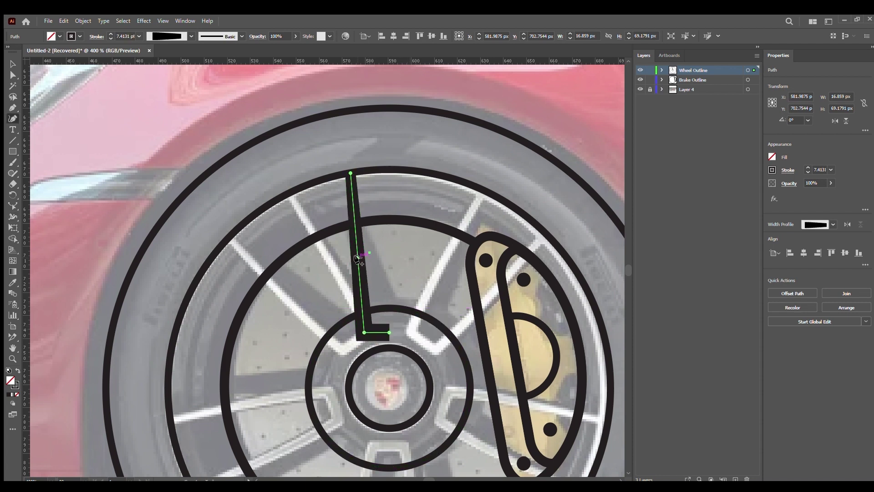
drag(359, 264, 348, 264)
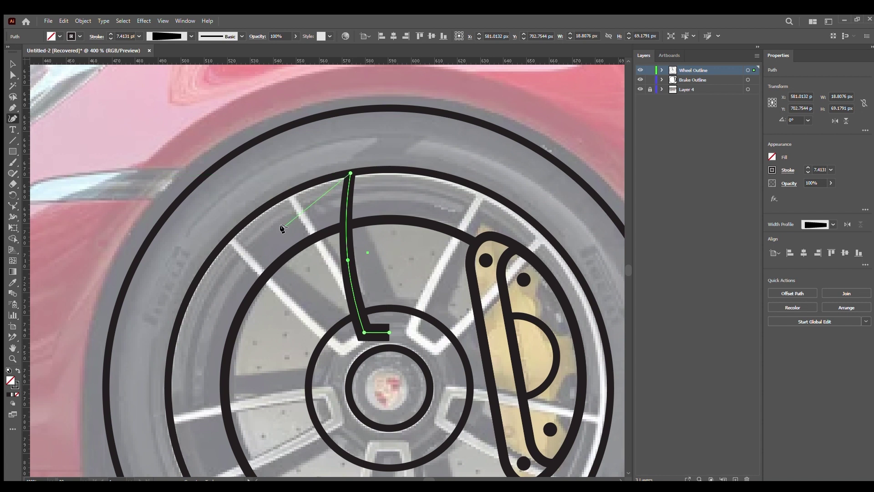
click(7, 65)
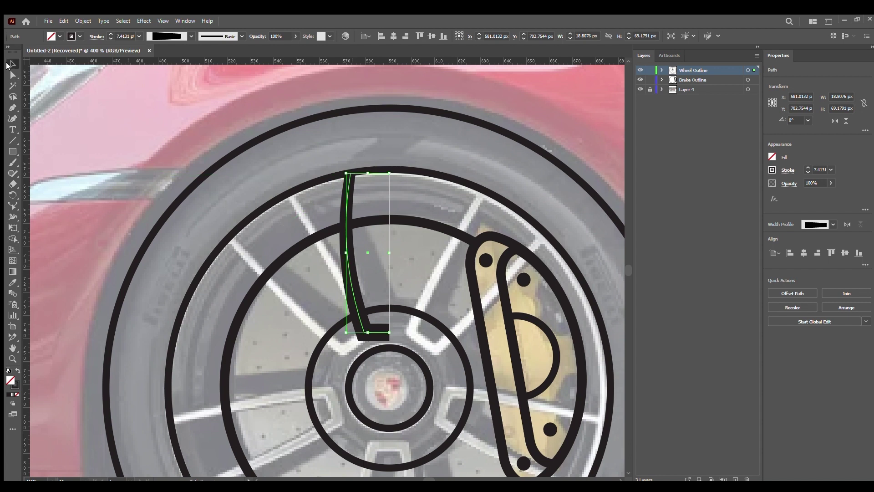
Reflect a flipped copy of the half-spoke to the right to form the U-shaped spoke
click(831, 122)
drag(408, 234, 433, 234)
click(433, 206)
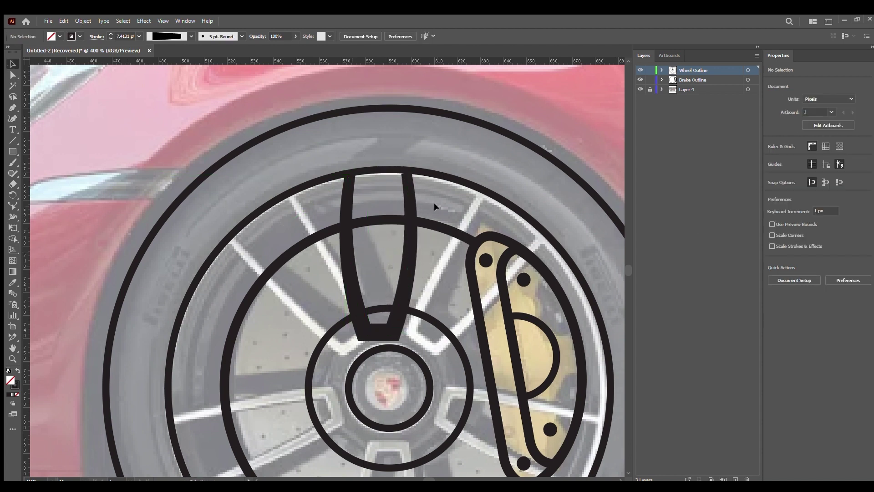
click(410, 196)
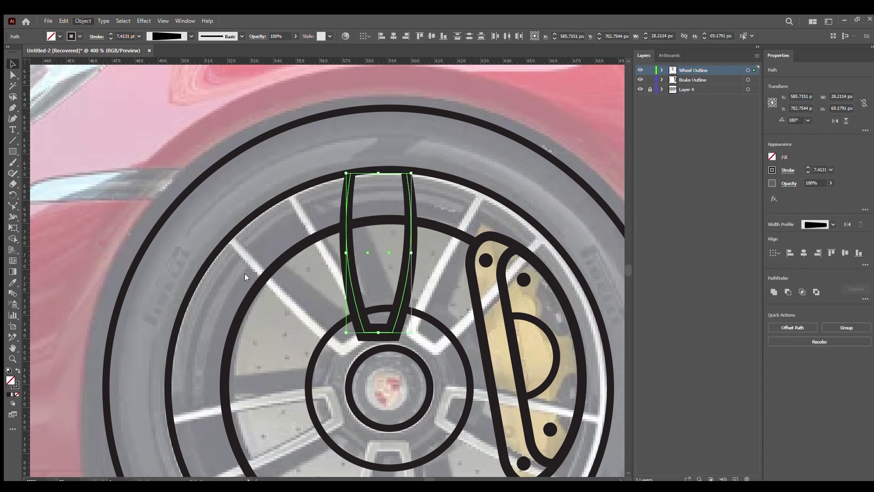
Outline the spoke's stroke, nudge it slightly right, and swap to a 4 pt black stroke with no fill
key(ctrl+shift+o)
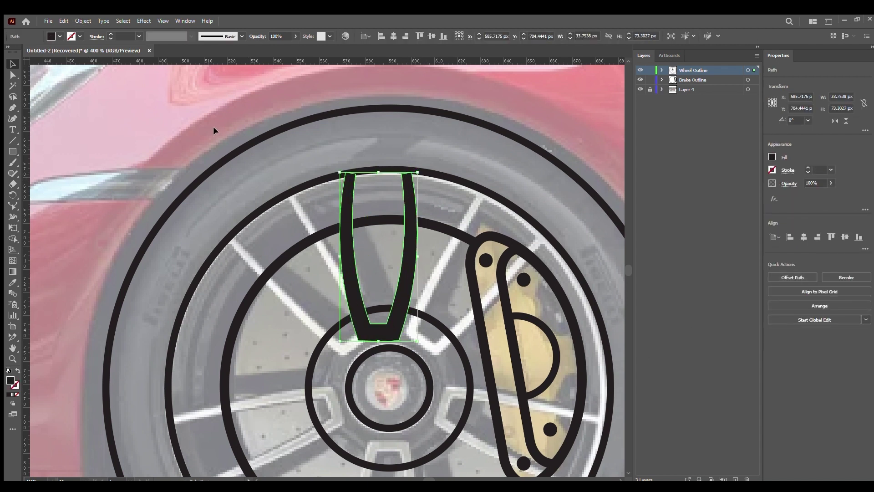
double_click(412, 198)
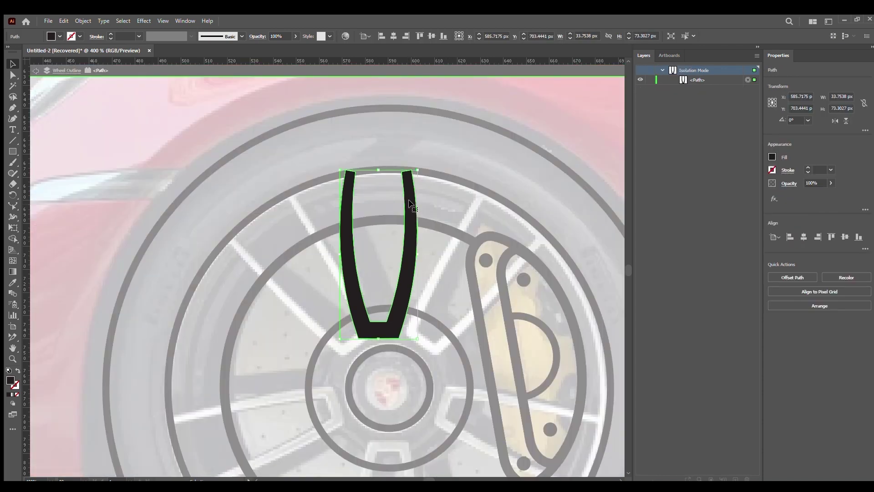
drag(411, 199, 423, 197)
double_click(447, 190)
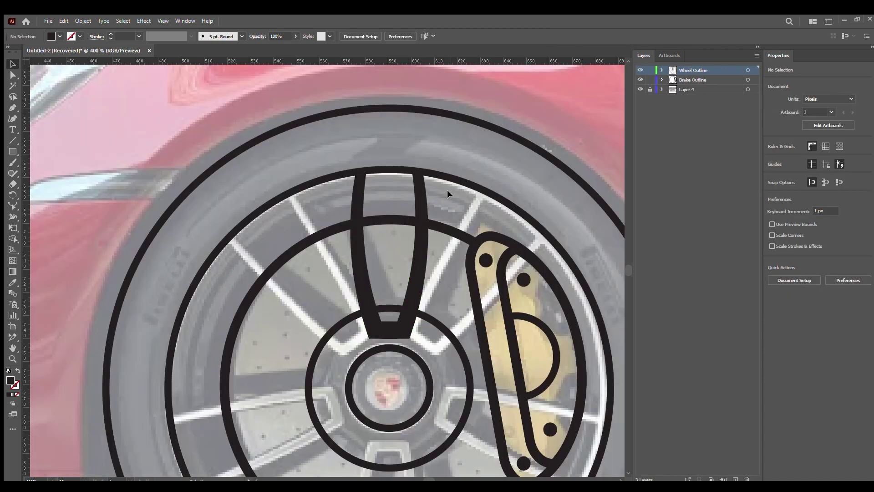
click(426, 205)
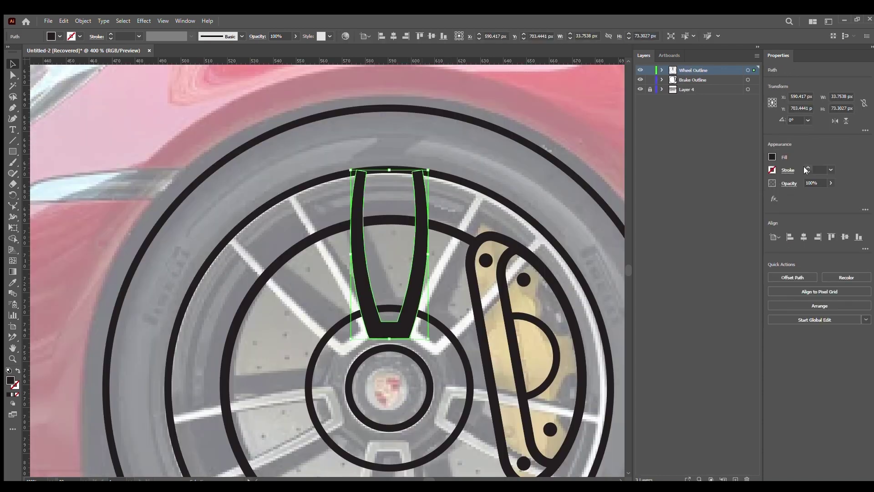
click(17, 370)
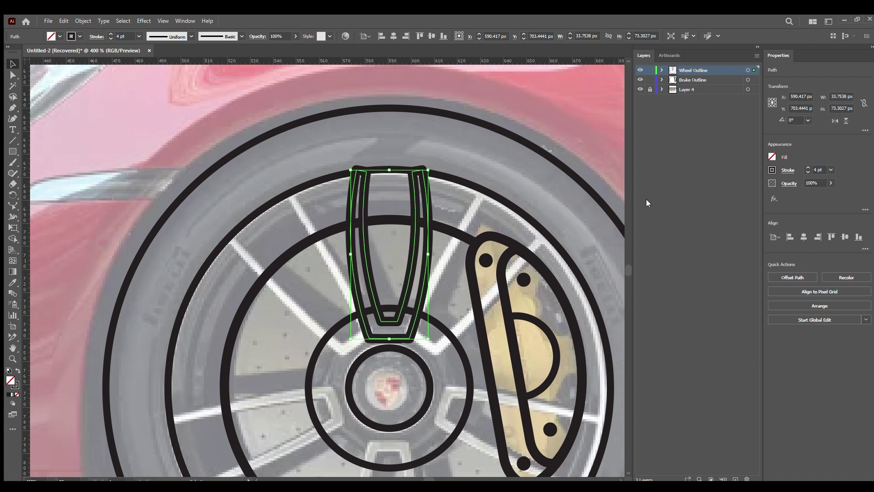
key(r)
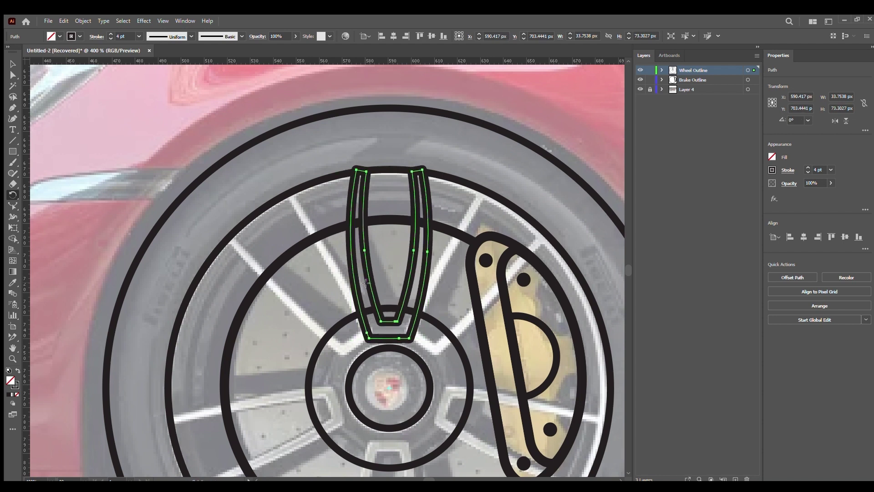
drag(362, 282, 273, 376)
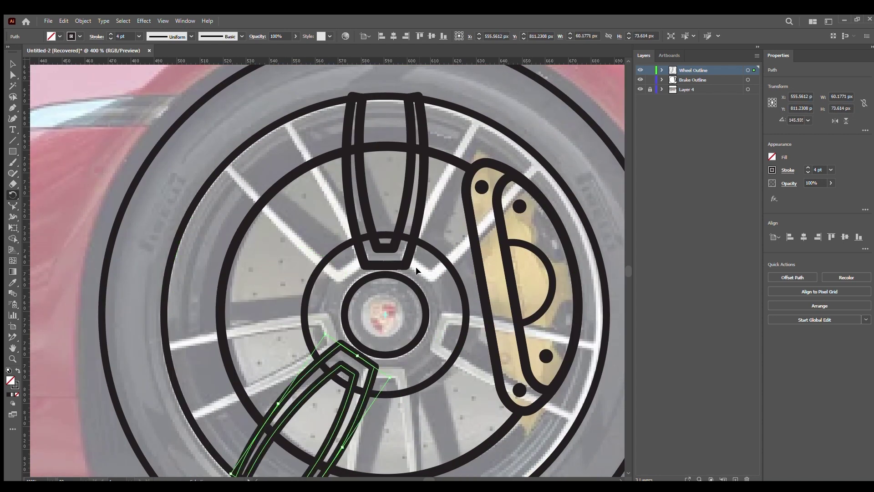
drag(273, 376, 484, 320)
key(v)
key(ctrl+z)
key(ctrl+z)
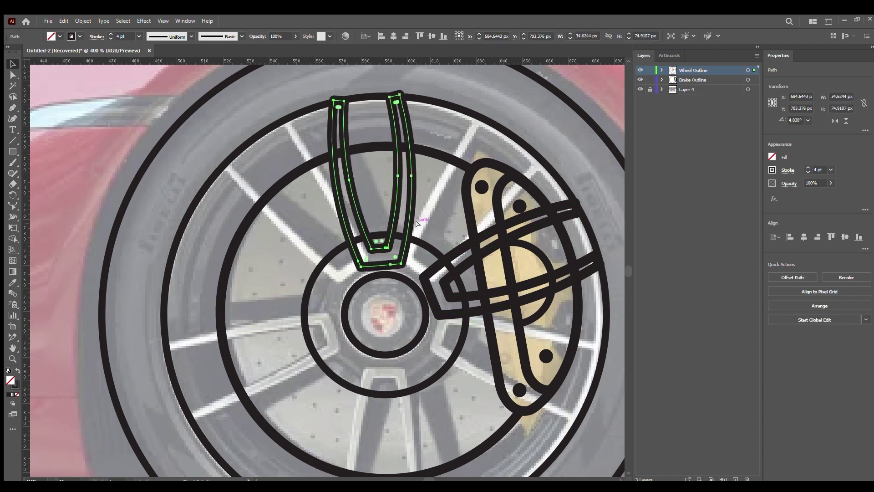
key(ctrl+z)
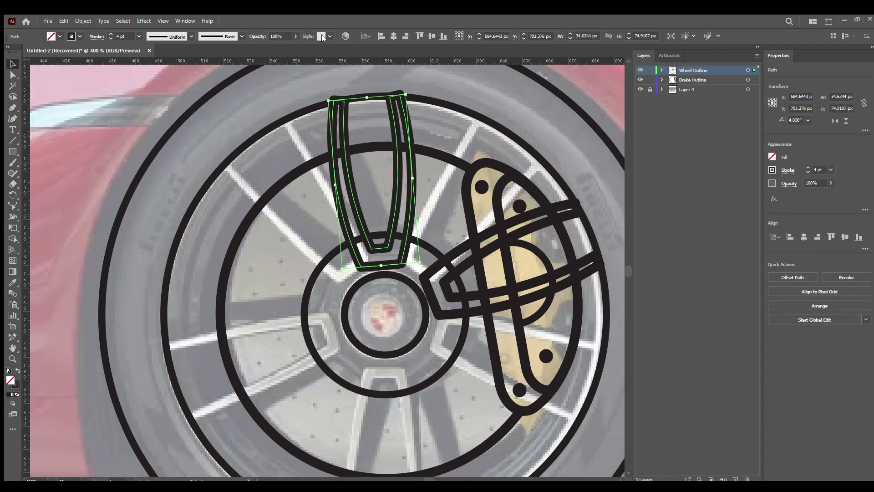
key(ctrl+z)
key(ctrl+z)
key(ctrl+z)
key(ctrl+minus)
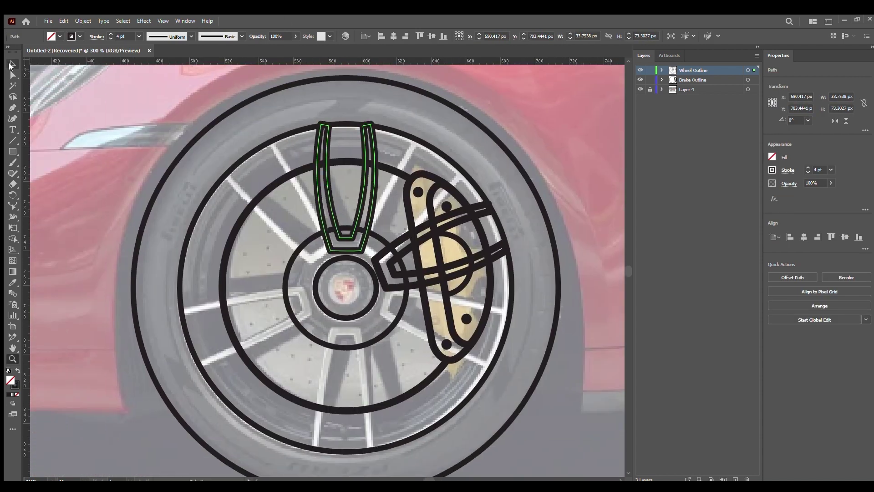
key(ctrl+z)
key(ctrl+z)
key(ctrl+z)
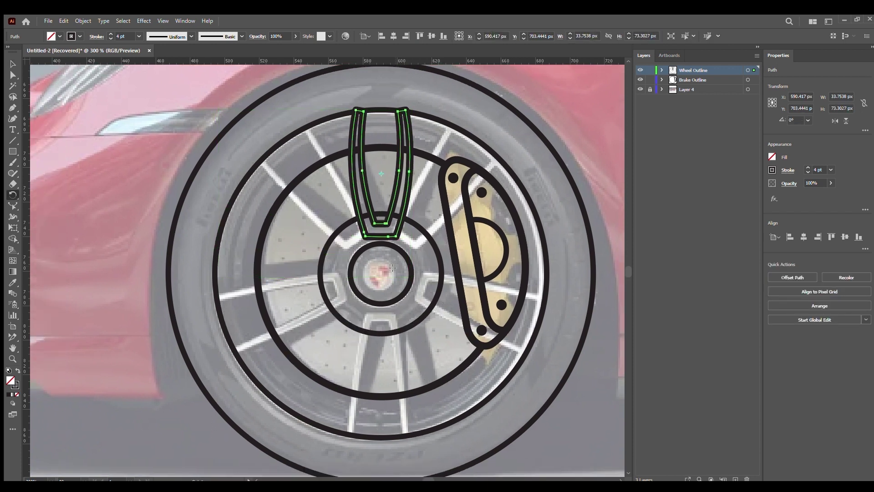
key(shift+m)
mouse_move(377, 264)
mouse_down()
mouse_move(334, 239)
mouse_move(289, 266)
mouse_move(301, 260)
mouse_up()
key(ctrl+shift+a)
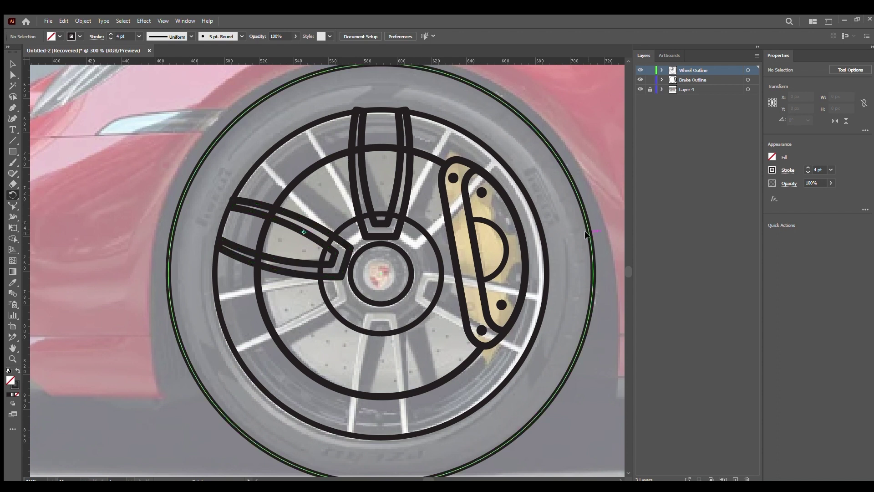
key(ctrl+z)
key(ctrl+z)
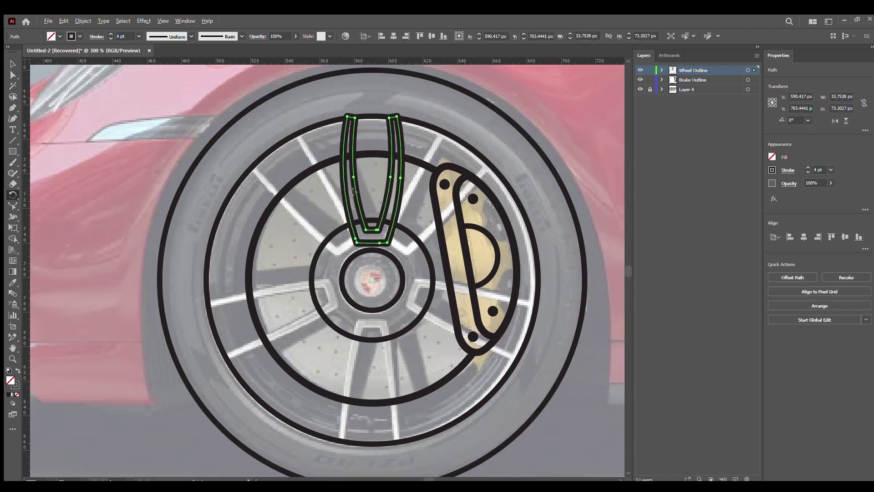
mouse_move(372, 200)
mouse_down()
mouse_move(273, 265)
mouse_move(304, 269)
mouse_up()
key(ctrl+z)
drag(541, 289, 372, 260)
Make the spoke solid black and rotate copies of it around the hub
key(shift+x)
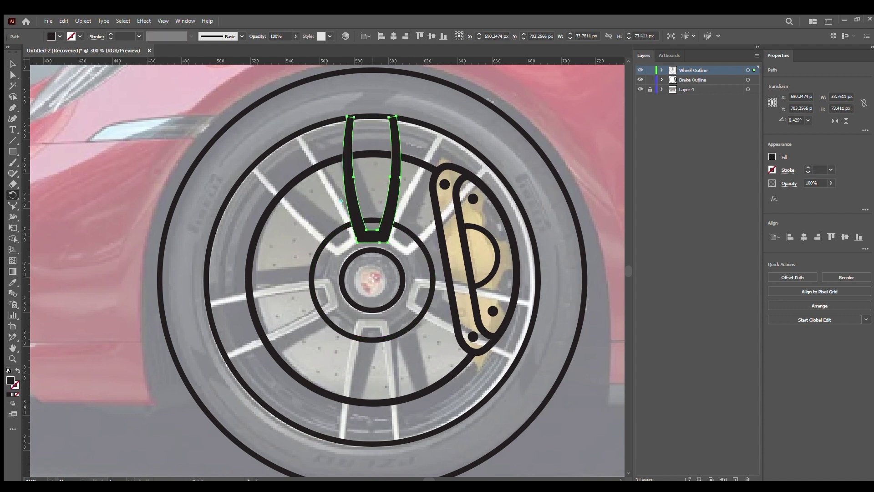
mouse_move(346, 190)
mouse_down()
mouse_move(234, 260)
mouse_move(294, 299)
mouse_move(322, 284)
mouse_up()
key(ctrl+z)
key(ctrl+z)
drag(367, 282, 368, 280)
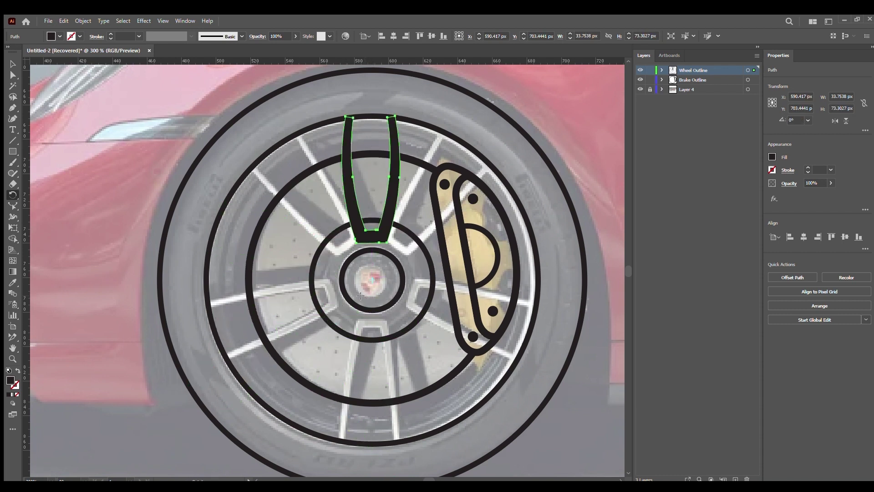
drag(355, 216, 255, 255)
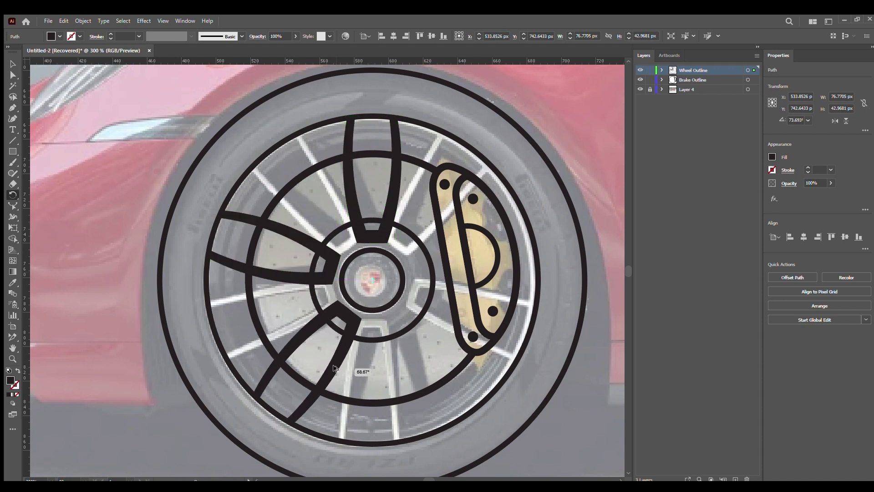
drag(351, 361, 449, 350)
Repeat the rotated copy to complete five spokes, one over the caliper, then select them all
key(ctrl+d)
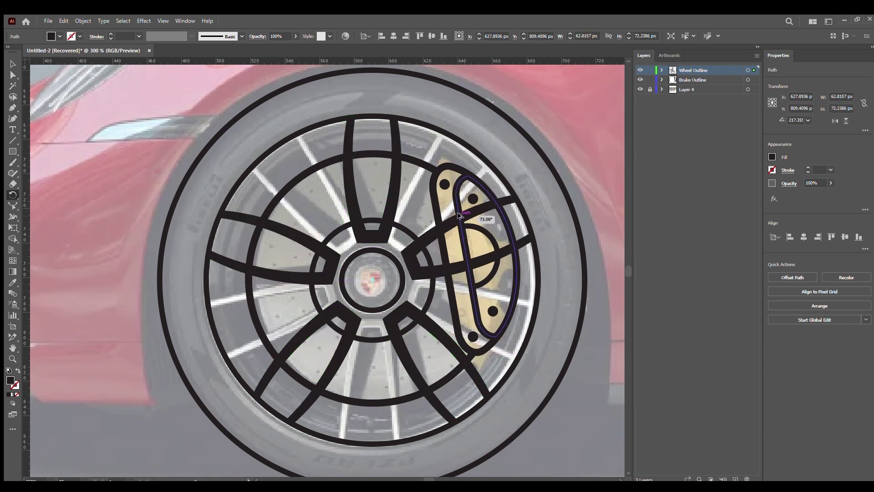
drag(387, 194, 391, 193)
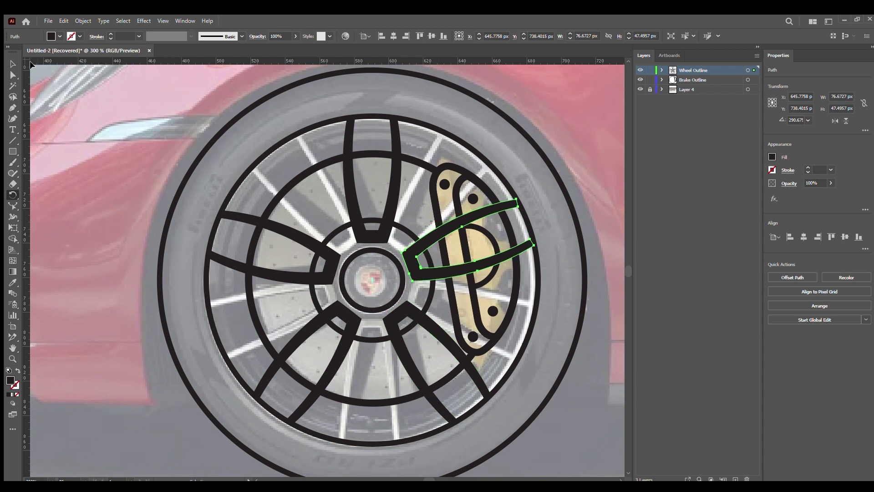
key(v)
click(564, 145)
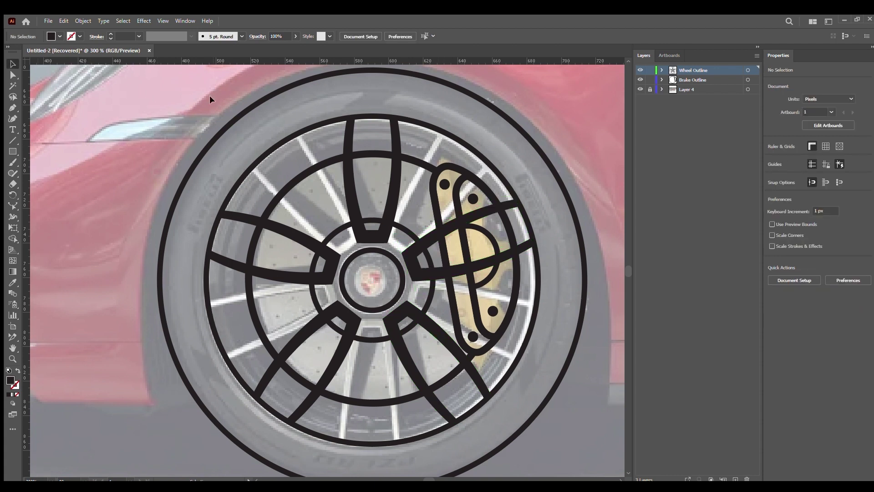
click(478, 242)
key(ctrl+a)
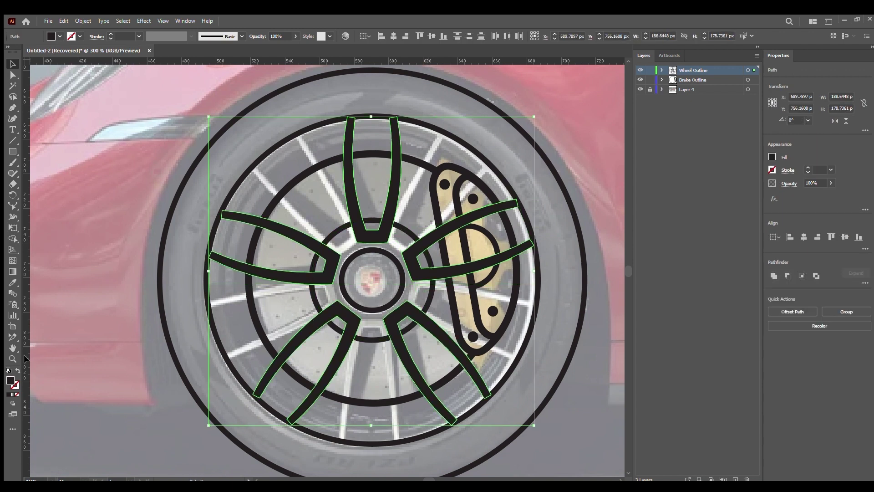
Make the five spokes hollow outlines, hide the Brake Outline layer, and draw an inner-rim circle
key(shift+x)
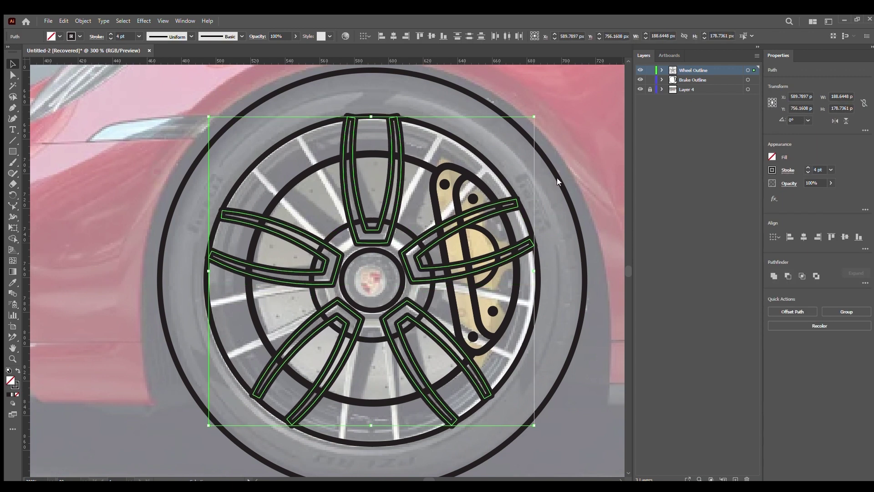
click(640, 80)
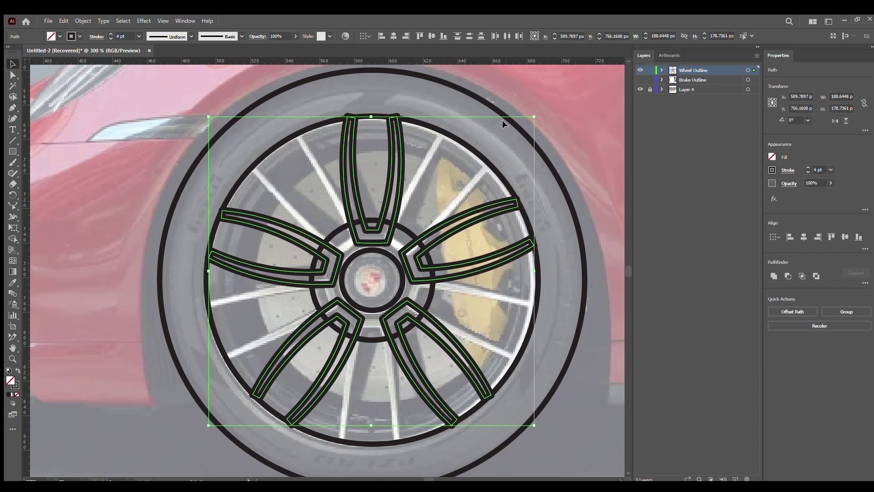
key(l)
mouse_move(372, 280)
mouse_down()
mouse_move(538, 280)
mouse_move(519, 281)
mouse_up()
click(573, 239)
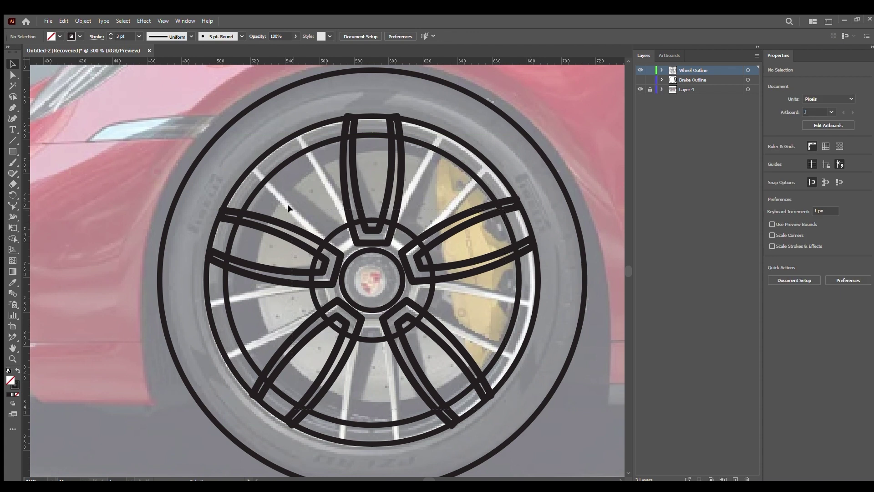
key(ctrl+a)
key(shift+m)
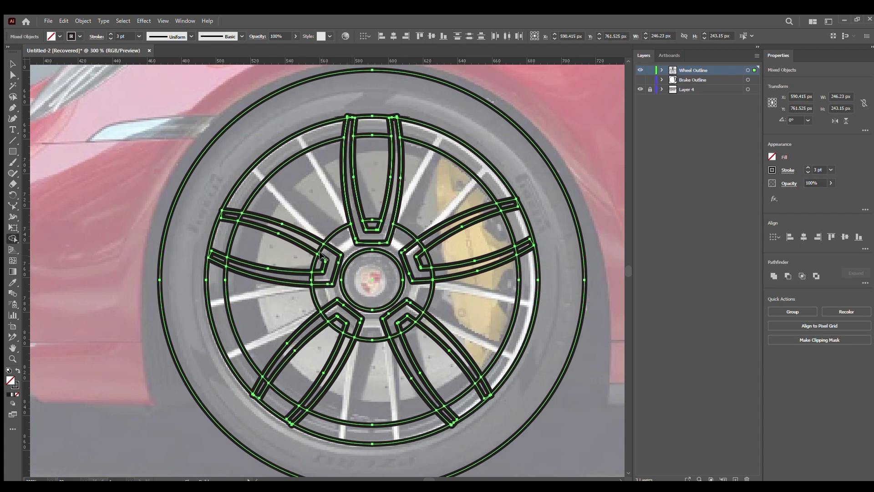
Merge the spoke outlines with the rim circles using the Shape Builder
drag(324, 259, 226, 265)
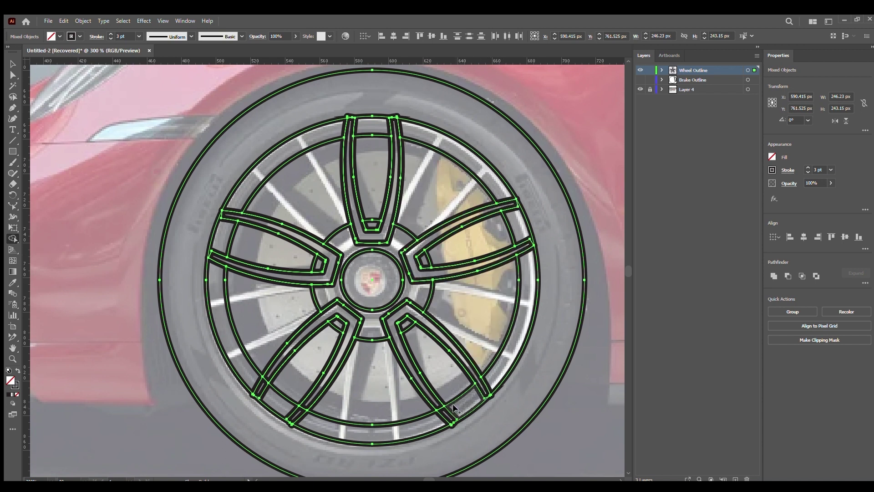
key(v)
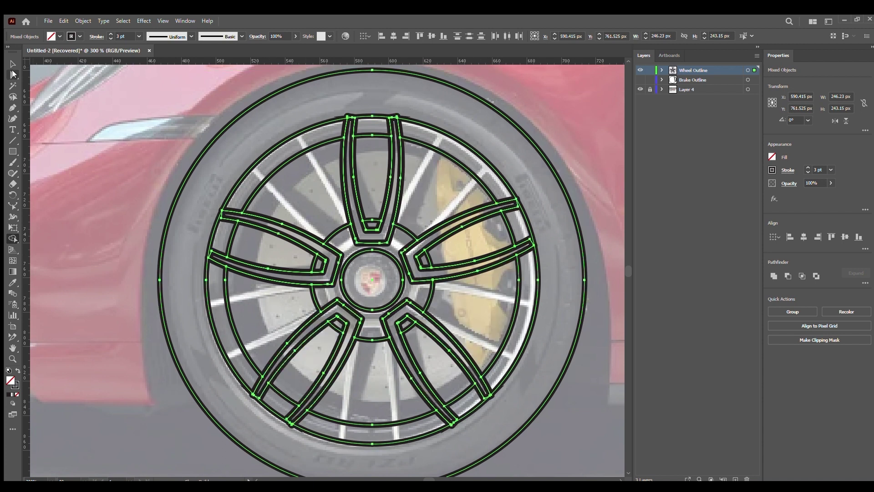
click(151, 118)
Hide the car photo to check the merged wheel outlines, then rotate them into alignment
click(641, 89)
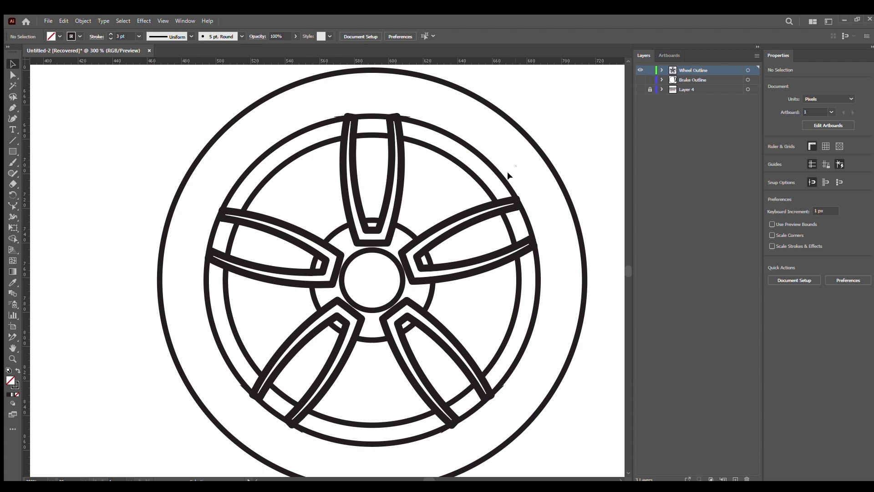
drag(505, 153, 291, 326)
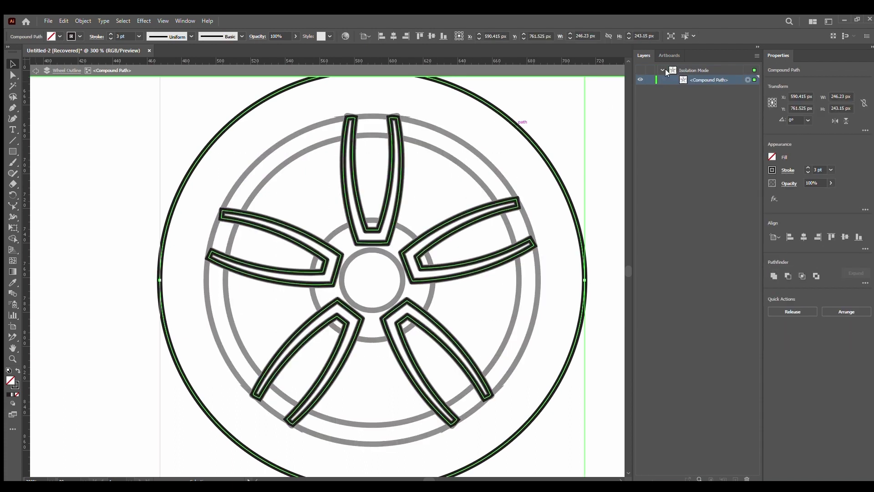
click(641, 89)
mouse_move(543, 113)
mouse_down()
mouse_move(513, 172)
mouse_move(496, 132)
mouse_up()
click(355, 276)
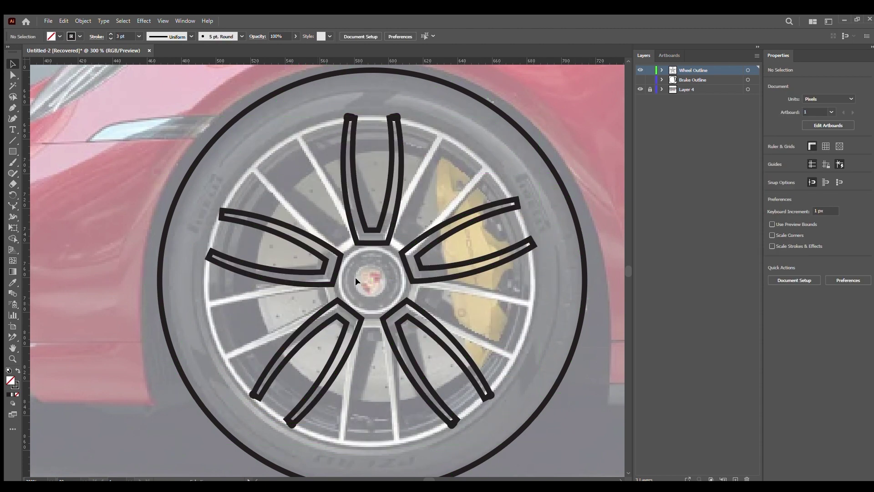
click(640, 89)
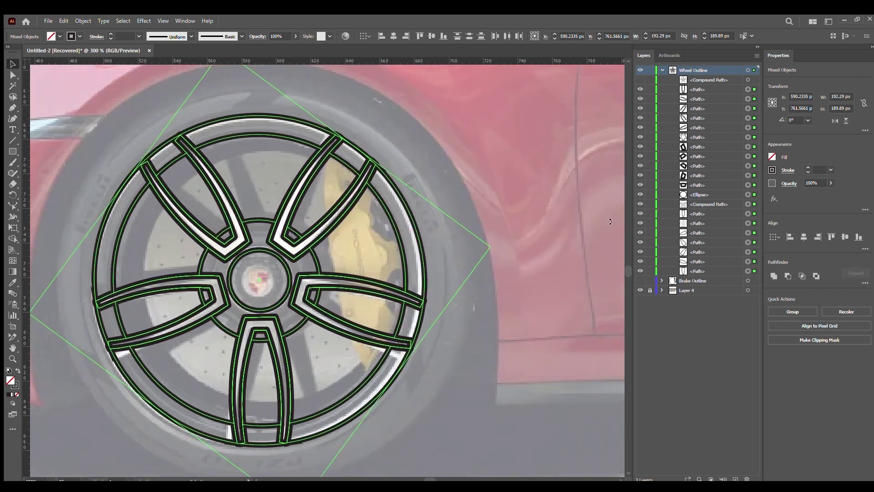
Rotate a copy of the spoke outlines about 324° and delete its unwanted spoke pieces
drag(610, 222, 516, 252)
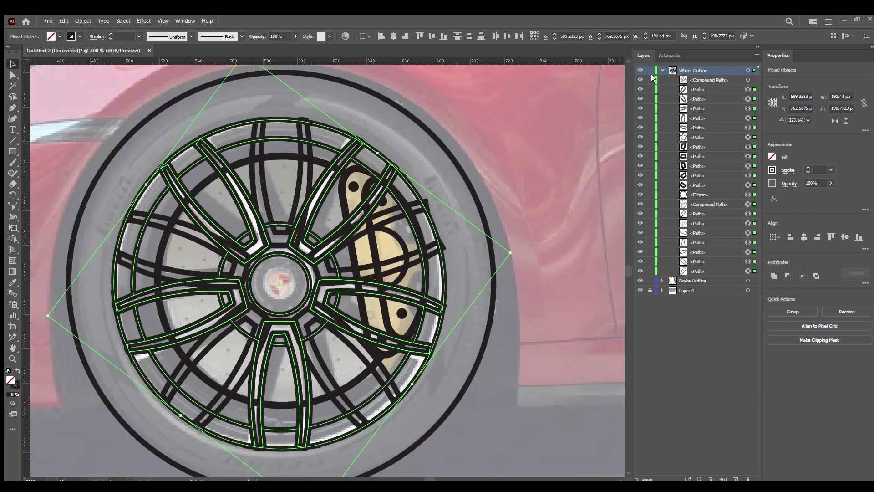
double_click(306, 176)
key(Delete)
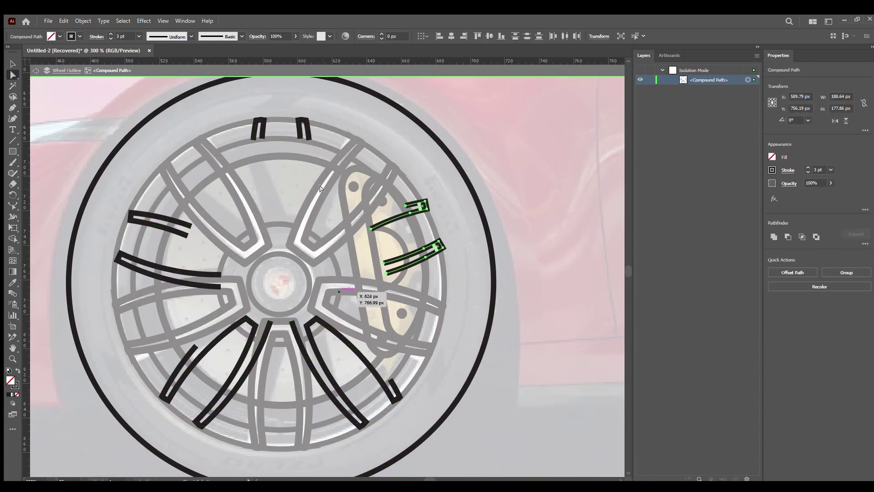
click(137, 218)
key(Delete)
click(158, 403)
key(Delete)
key(Escape)
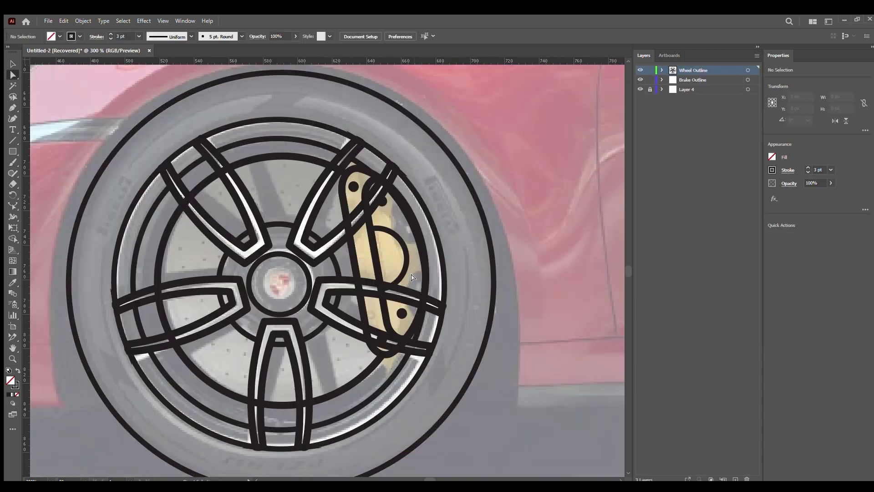
key(v)
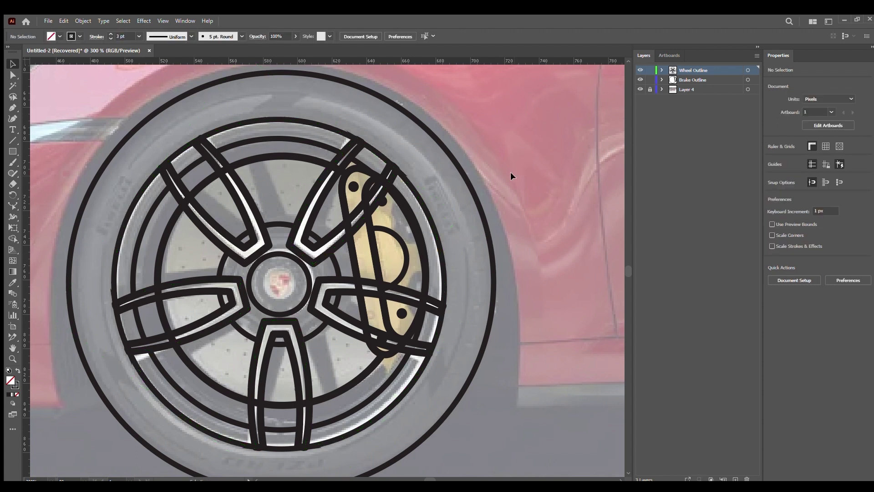
click(407, 182)
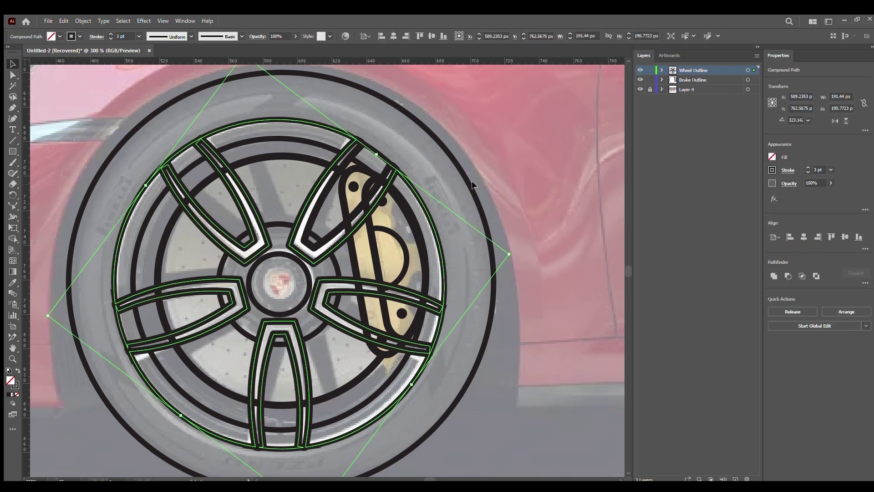
Draw a triangle, flip it upside down, delete its right half and stretch it taller
drag(470, 188, 468, 101)
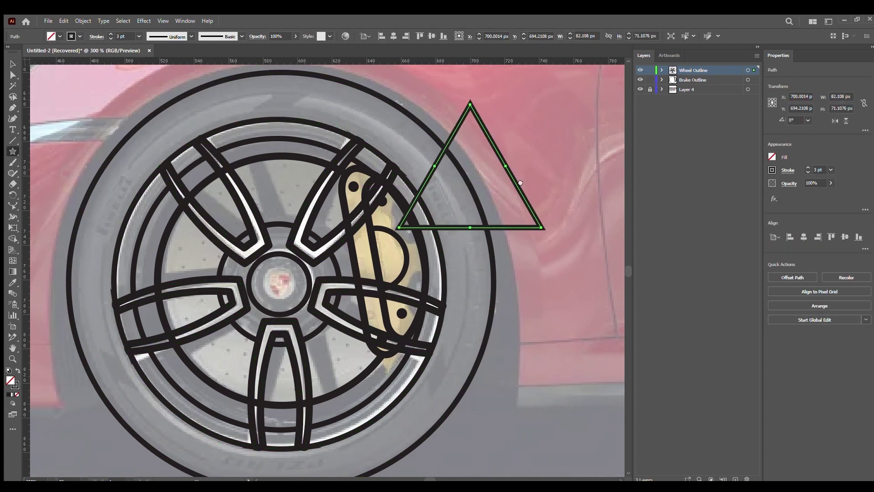
key(v)
drag(501, 227, 369, 255)
drag(322, 214, 434, 258)
drag(362, 193, 492, 254)
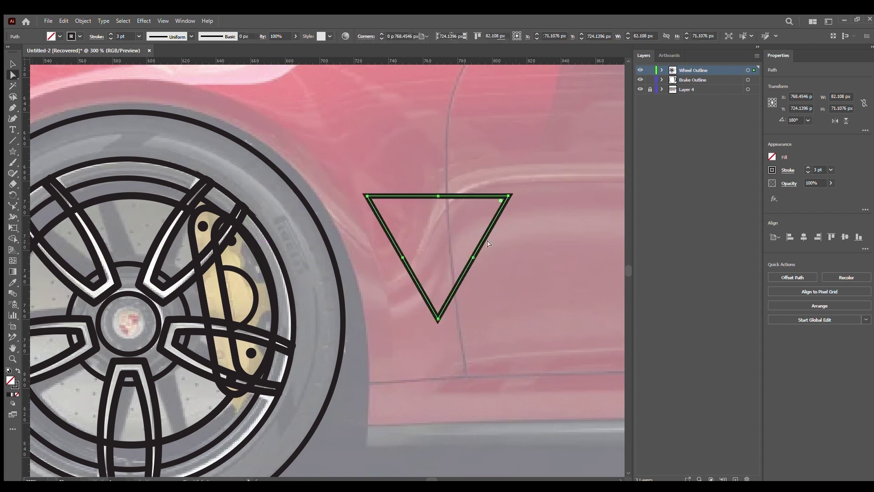
key(Delete)
drag(402, 319, 404, 339)
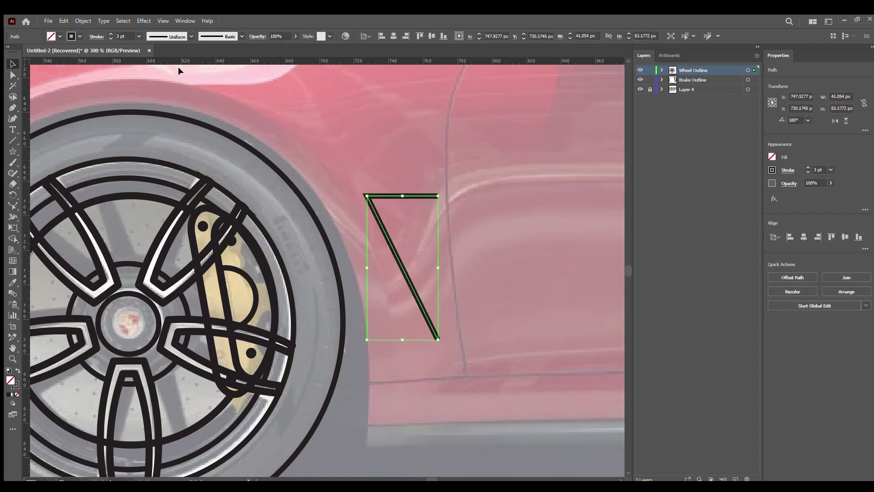
Curve the shield's diagonal edge and make it solid black with no outline
click(12, 118)
drag(402, 268, 385, 278)
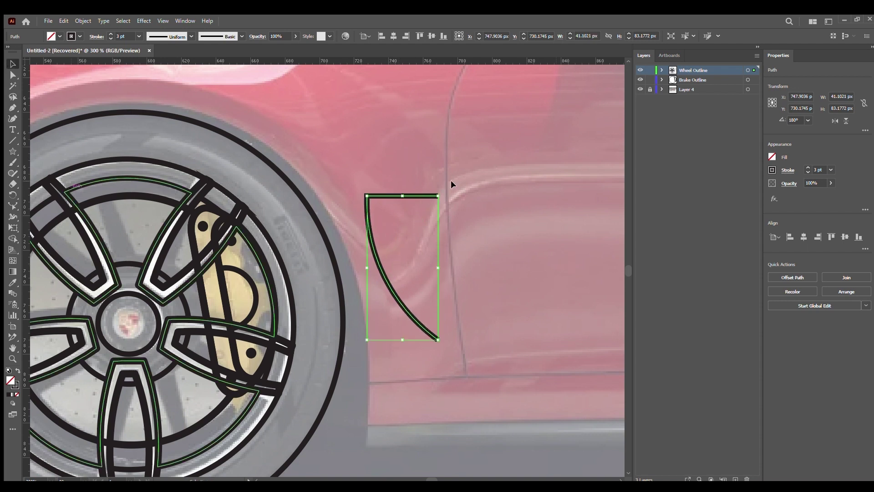
key(shift+x)
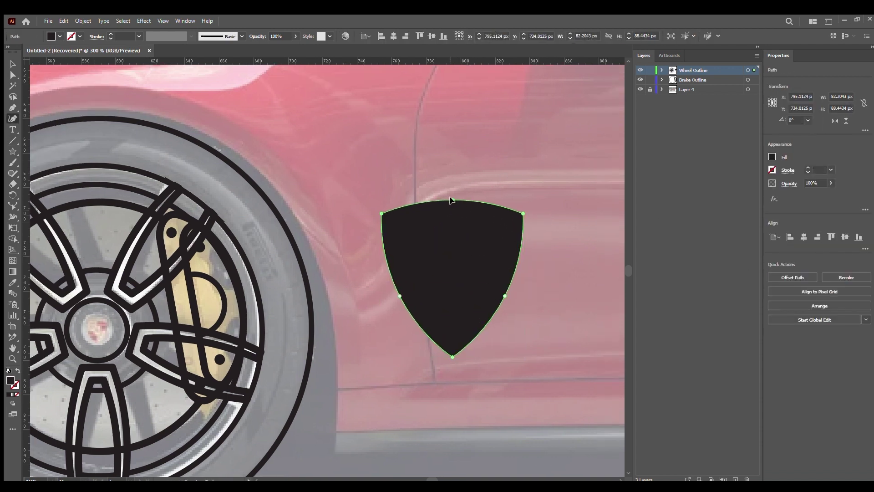
key(v)
click(473, 139)
Move the shield into the hub centre and scale it down to fit
drag(426, 287, 127, 340)
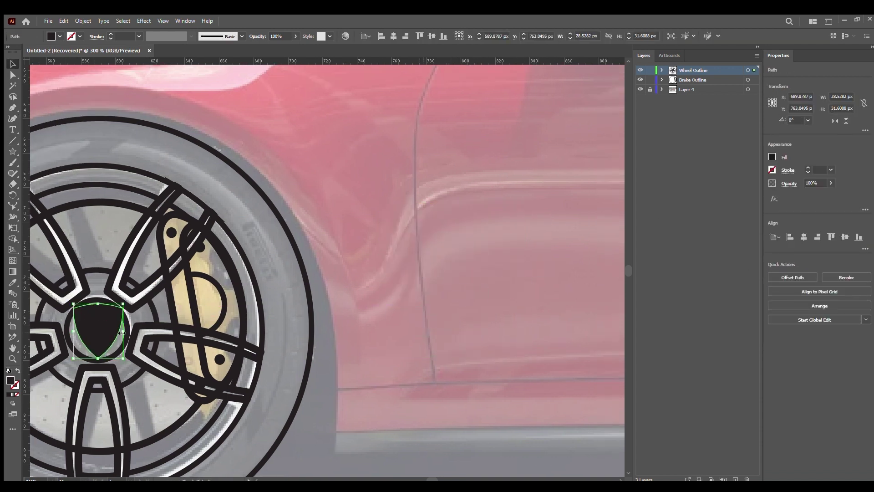
key(ctrl+equal)
key(ctrl+equal)
key(ctrl+equal)
drag(255, 229, 284, 257)
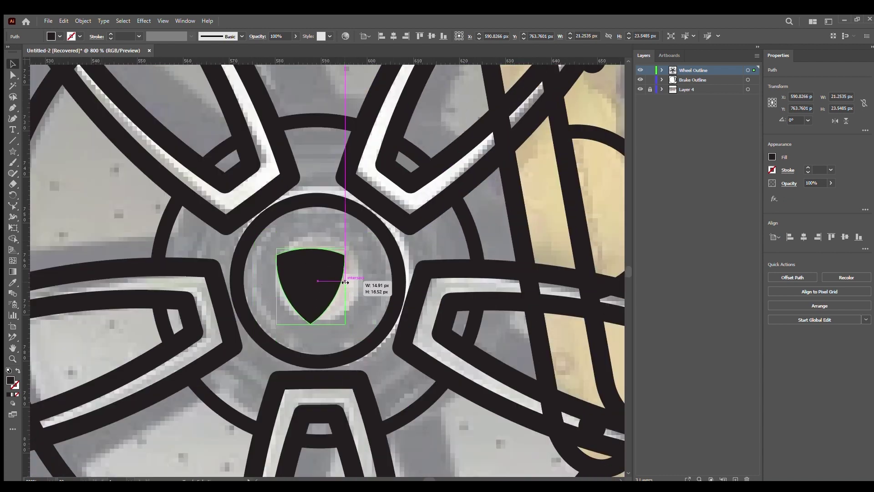
drag(318, 296, 319, 283)
drag(377, 255, 360, 260)
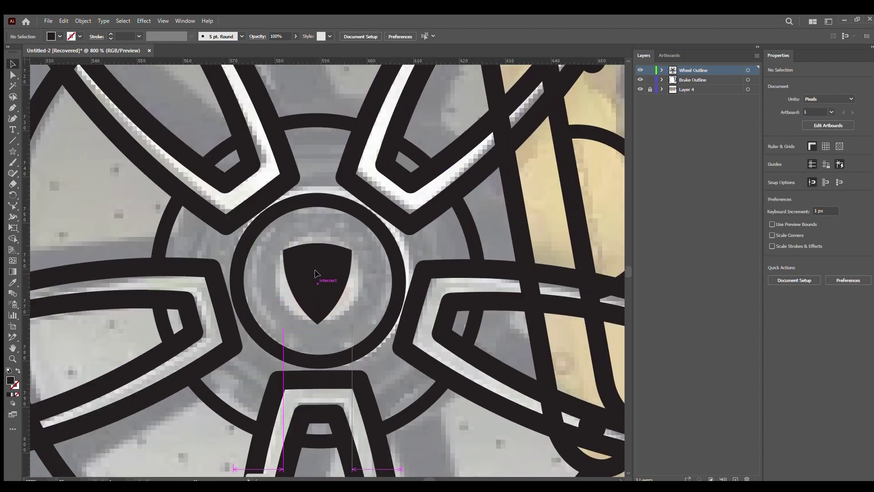
key(z)
key(ctrl+minus)
key(ctrl+minus)
key(ctrl+minus)
key(v)
click(457, 182)
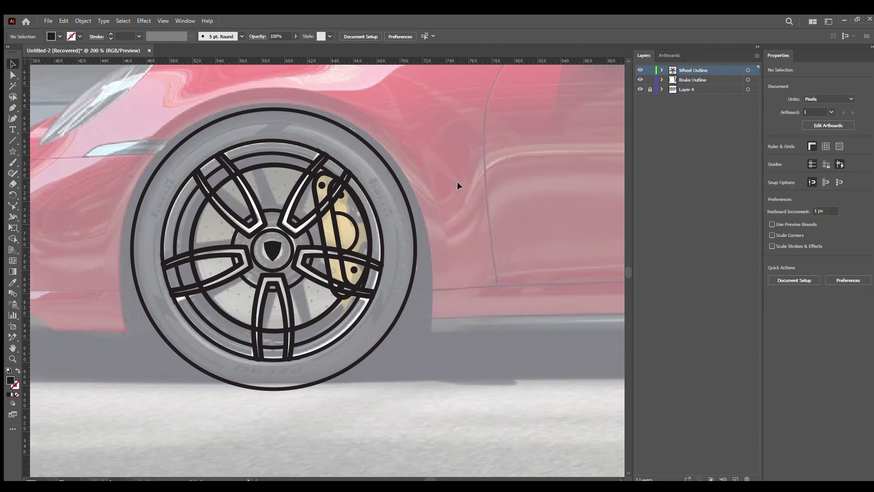
key(z)
click(265, 189)
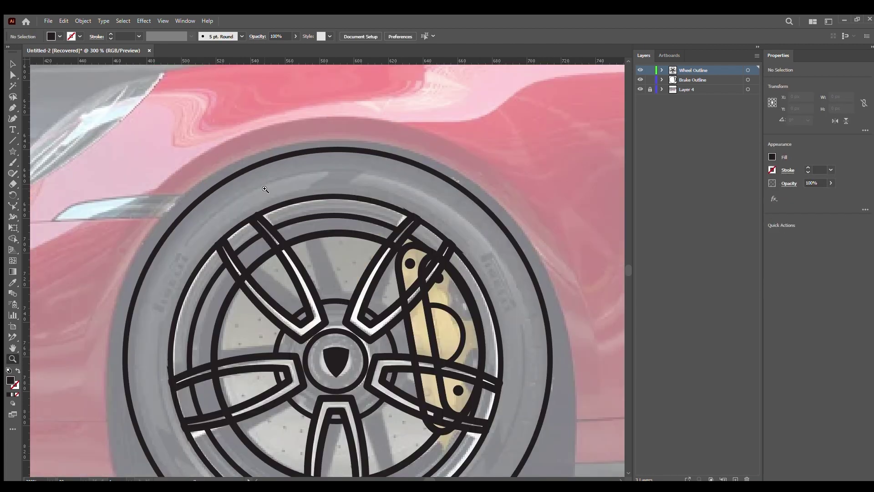
Draw three small drilled-hole dots on the brake disc and group them
click(322, 288)
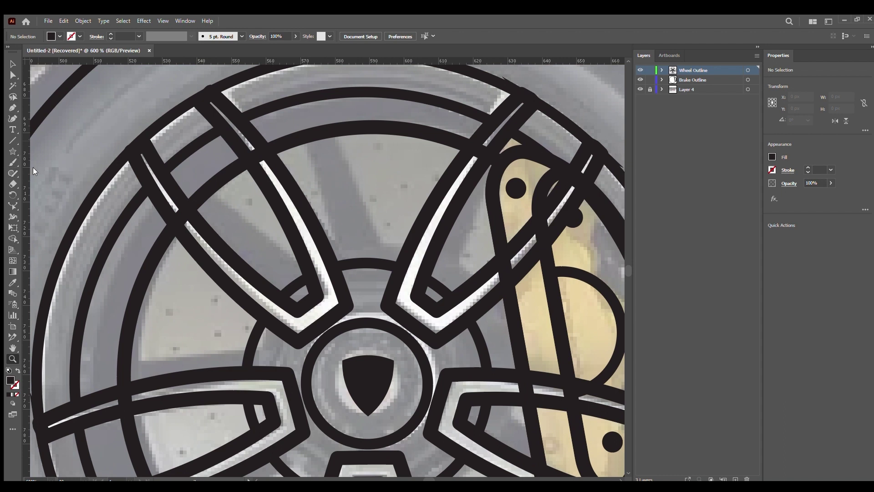
mouse_move(376, 233)
mouse_down()
mouse_move(334, 185)
mouse_move(399, 183)
mouse_up()
key(v)
shift+click(367, 231)
scroll(366, 231, down, 1)
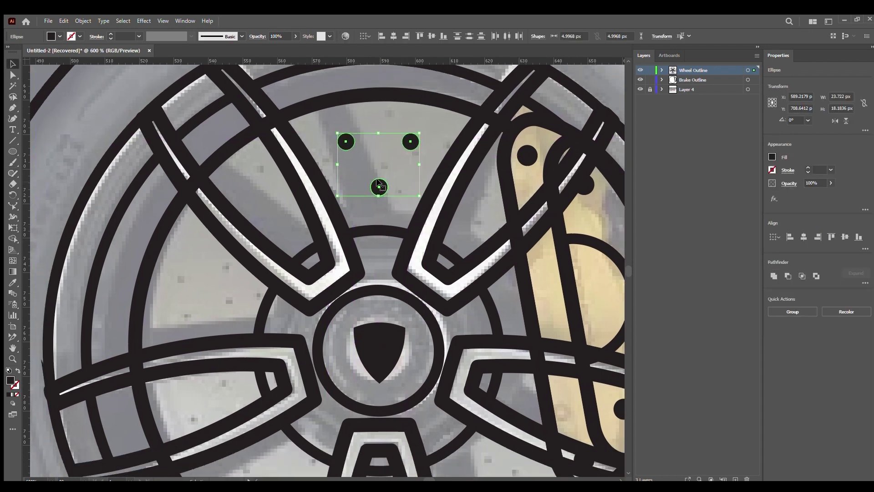
key(ctrl+g)
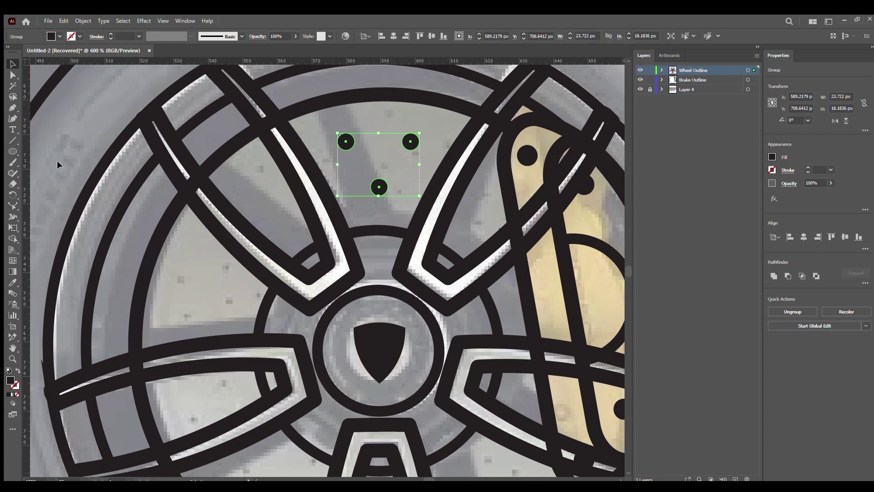
Rotate copies of the dot group around the hub centre into the spoke gaps
key(r)
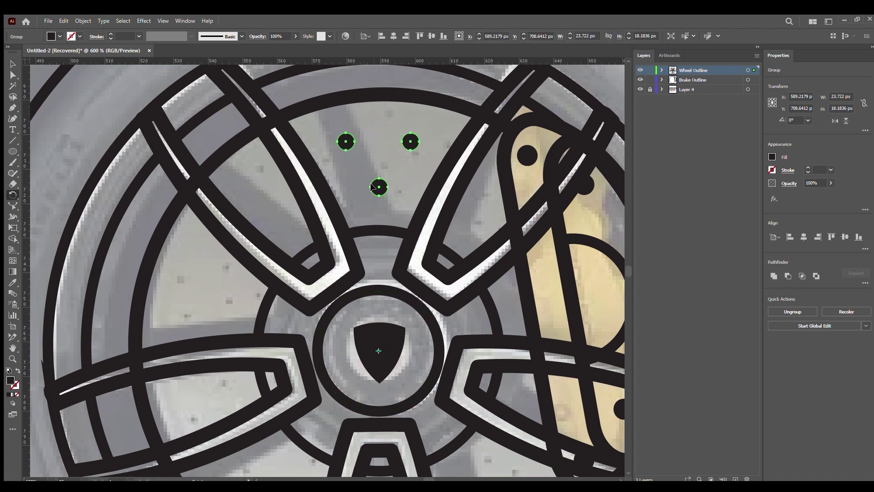
drag(372, 186, 263, 313)
scroll(264, 312, down, 2)
mouse_move(207, 219)
mouse_down()
mouse_move(320, 371)
mouse_move(207, 218)
mouse_up()
click(301, 338)
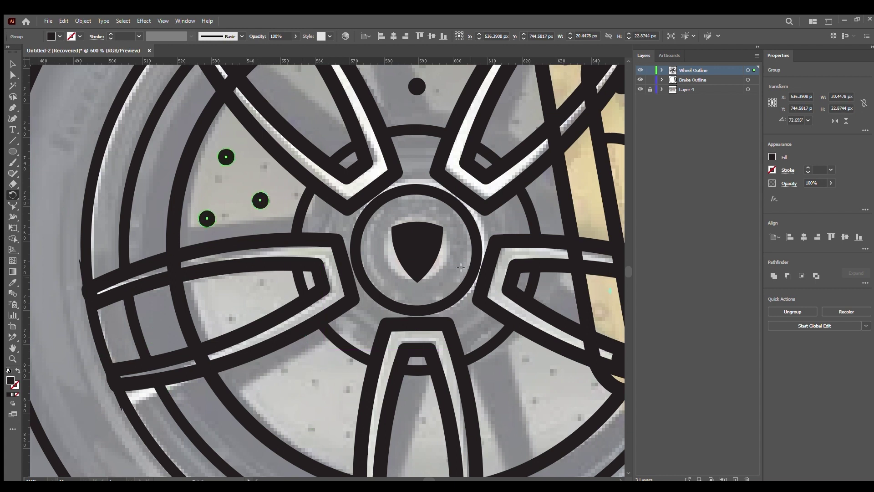
click(417, 249)
drag(207, 219, 322, 361)
key(ctrl+d)
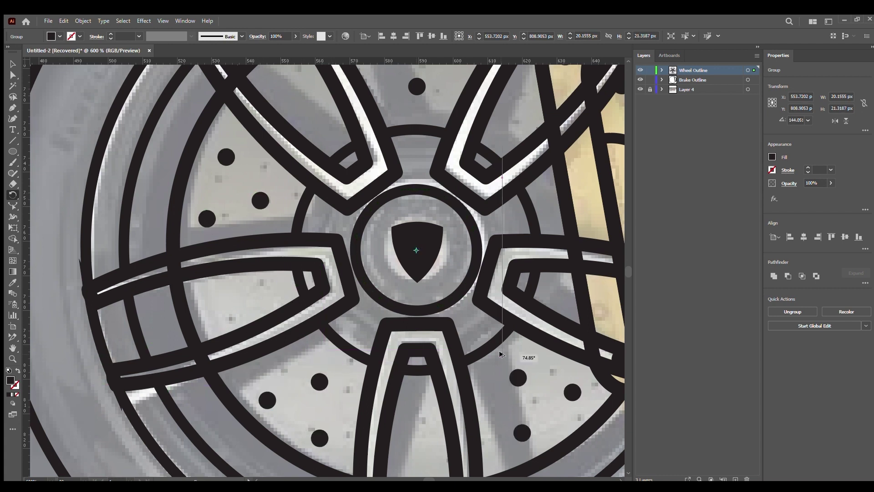
scroll(322, 361, right, 5)
key(ctrl+minus)
Edit the top dot group, adding a new hole dot and moving it into place
key(v)
click(298, 332)
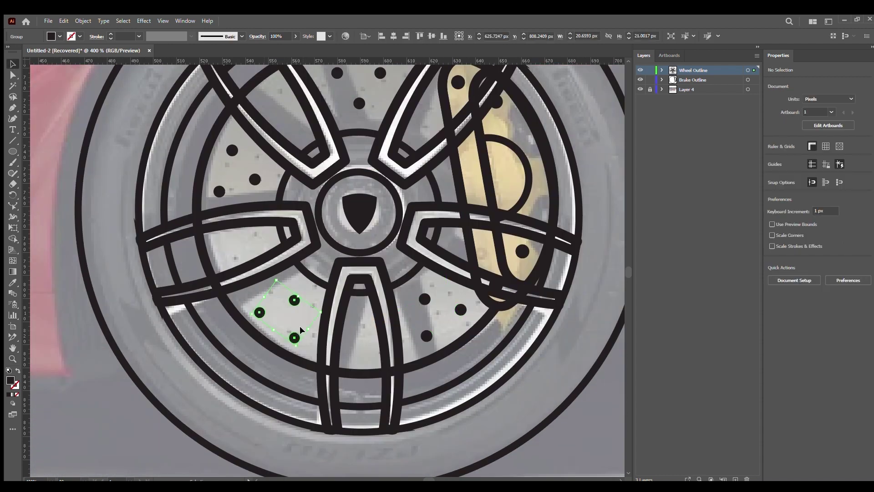
scroll(421, 324, up, 2)
click(231, 227)
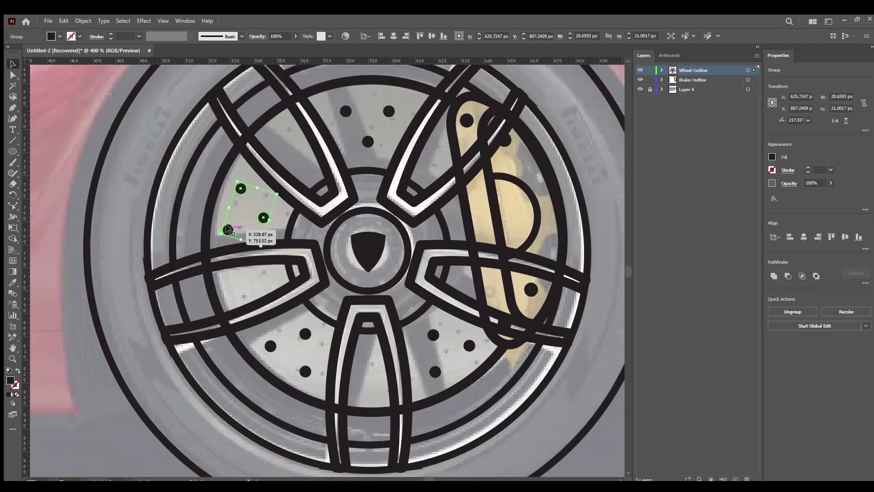
click(368, 141)
click(333, 228)
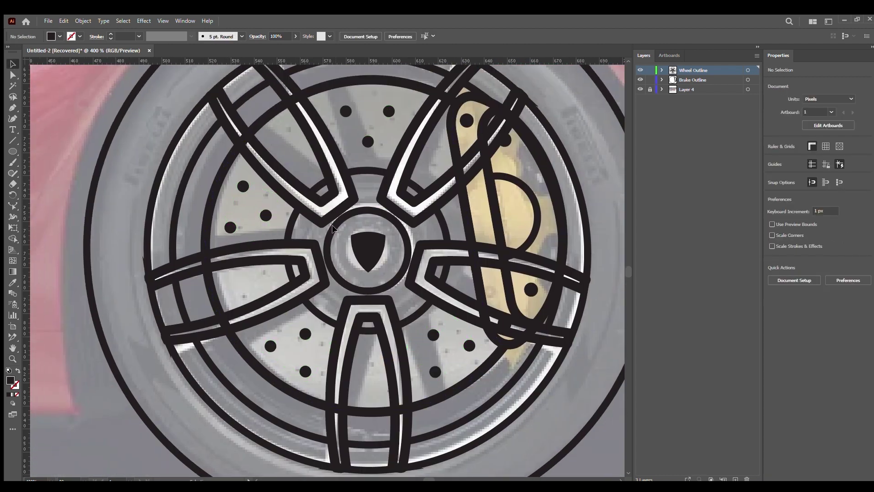
click(367, 142)
double_click(368, 142)
drag(368, 142, 309, 170)
click(320, 142)
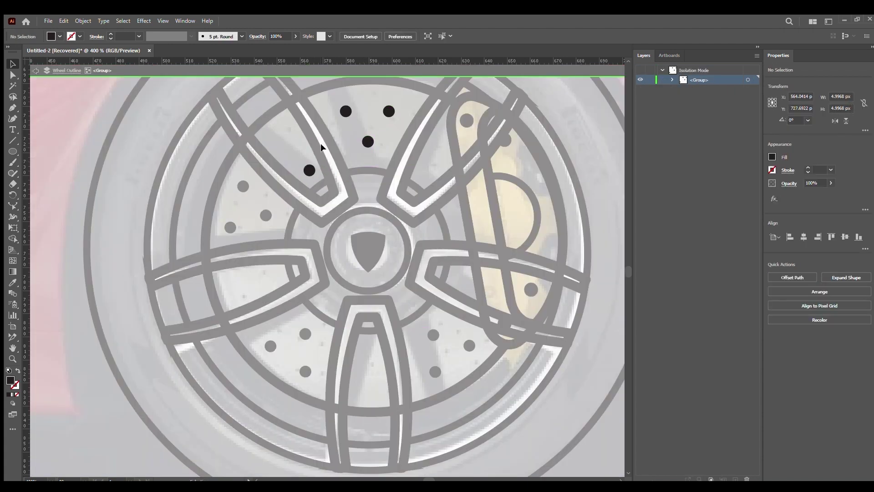
key(Escape)
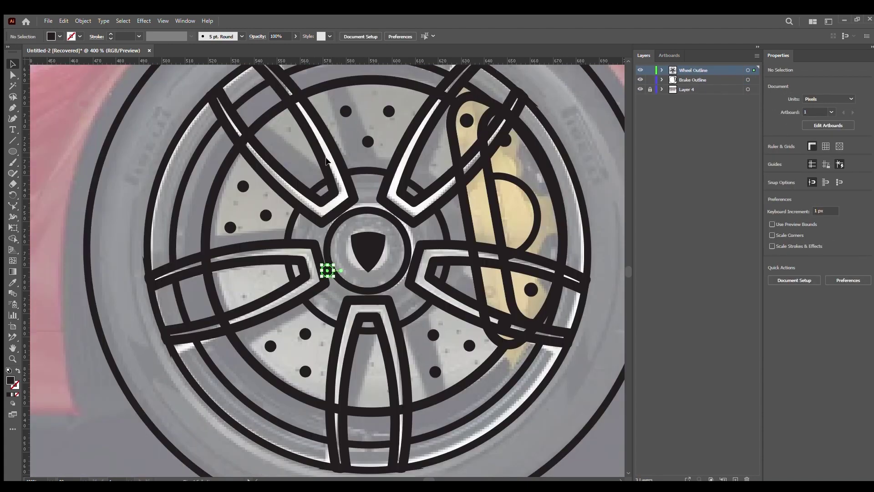
mouse_move(328, 274)
mouse_down()
mouse_move(306, 168)
mouse_move(282, 136)
mouse_up()
Draw two more hole dots, group them, and rotate copies into further spoke gaps
drag(281, 132, 303, 166)
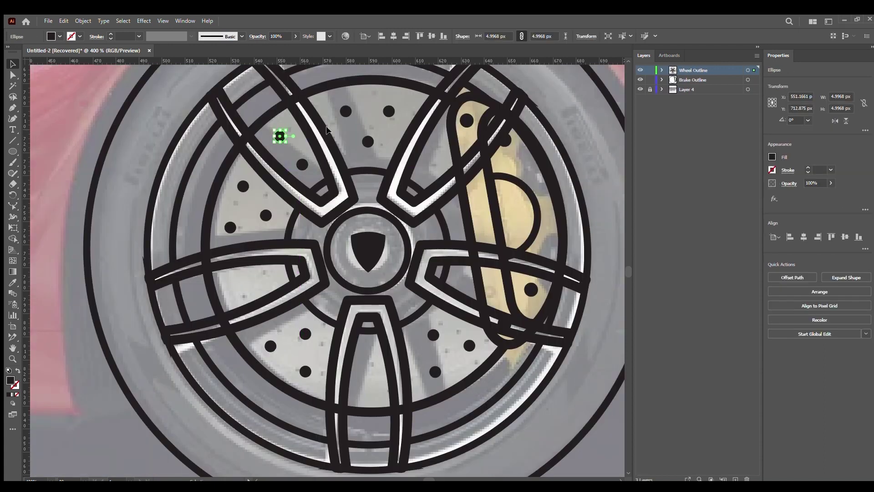
key(Up)
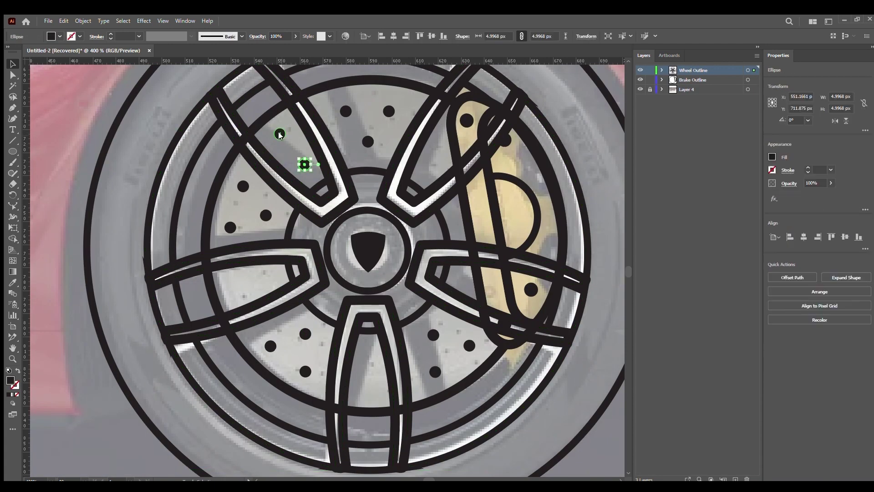
shift+click(279, 134)
key(ctrl+g)
key(r)
click(368, 250)
mouse_move(304, 163)
mouse_down()
mouse_move(264, 290)
mouse_move(264, 279)
mouse_move(368, 356)
mouse_up()
mouse_move(469, 303)
mouse_down()
mouse_move(446, 147)
mouse_move(503, 257)
mouse_up()
Check the rotated dot groups, ending with the lower-left group selected
key(v)
double_click(508, 288)
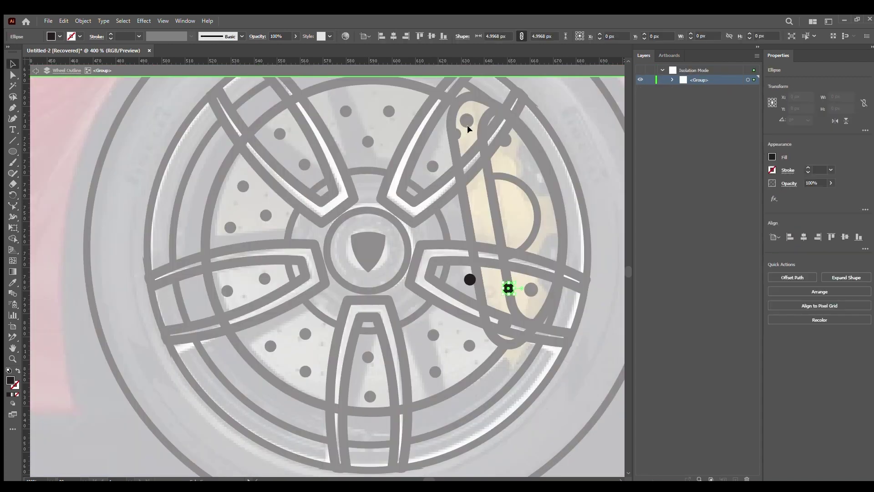
double_click(455, 133)
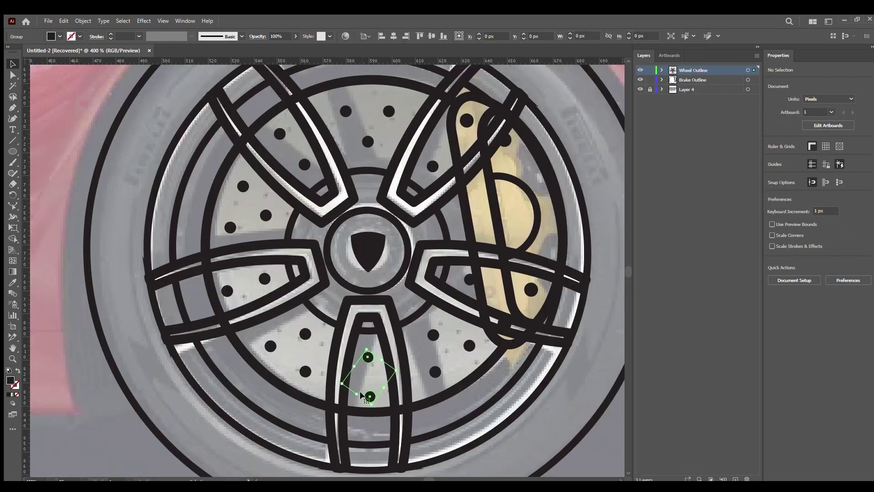
click(306, 333)
Draw a short vertical tick line at the top of the tyre's outer edge
key(ctrl+minus)
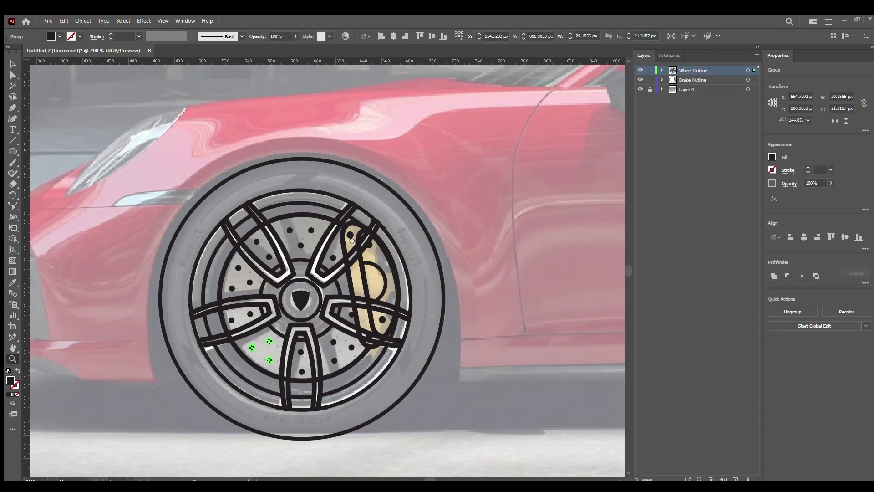
click(388, 147)
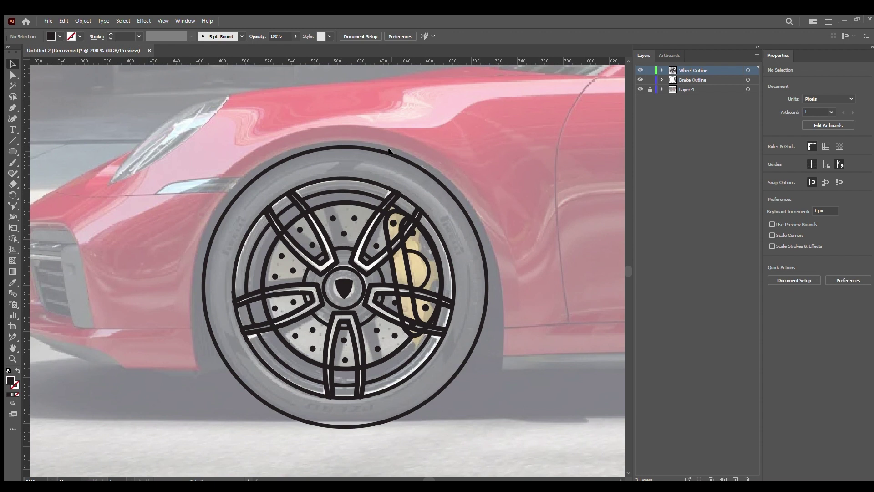
key(z)
click(355, 155)
key(p)
click(337, 158)
shift+click(335, 185)
key(v)
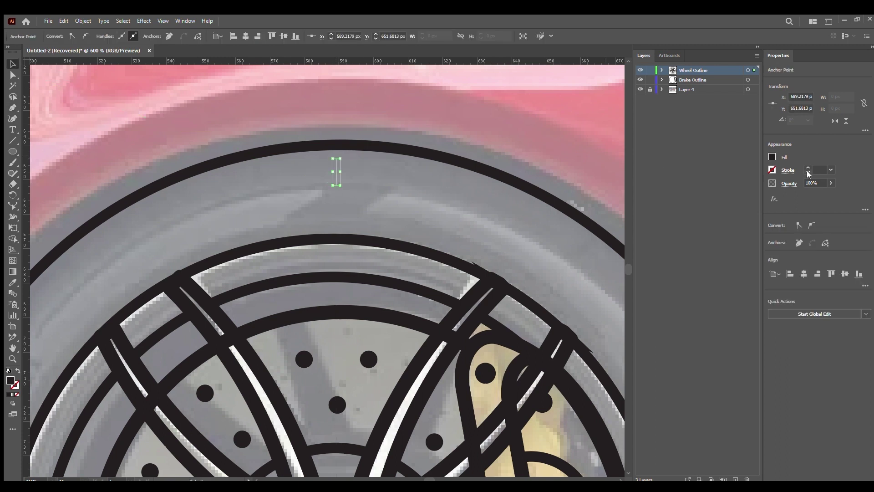
click(13, 118)
click(336, 148)
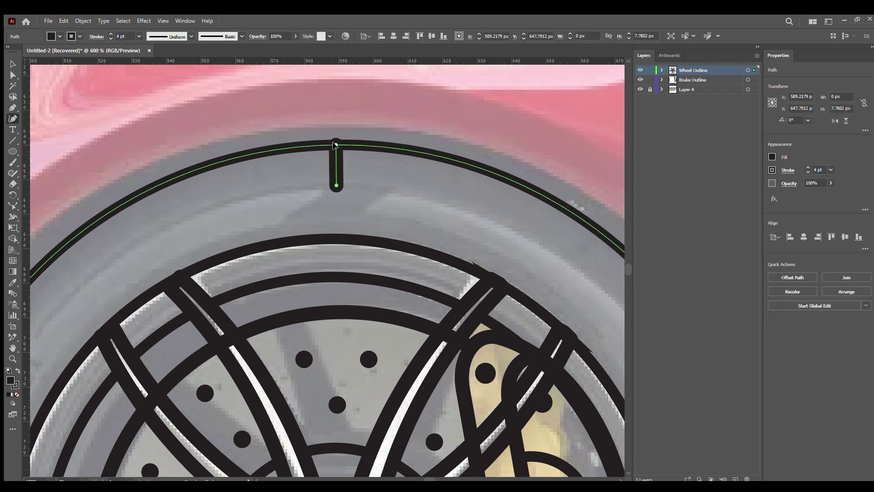
Taper the tick's end to a point with the Width tool
key(shift+w)
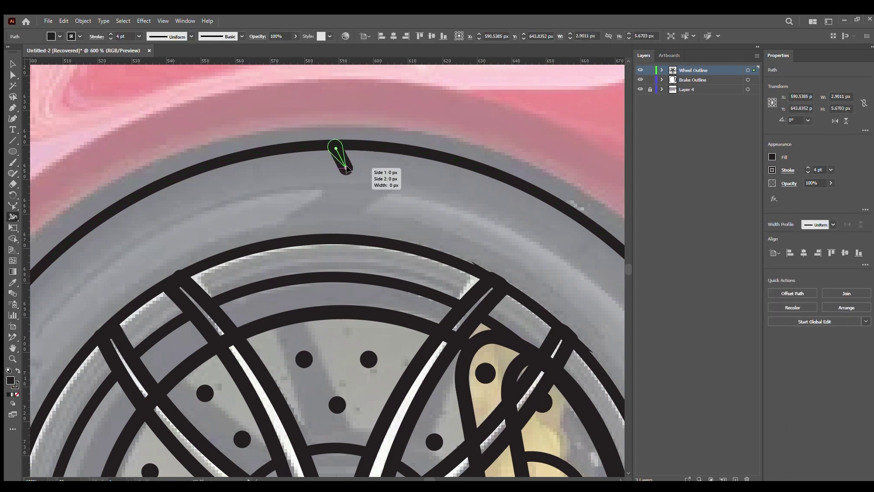
drag(345, 168, 342, 172)
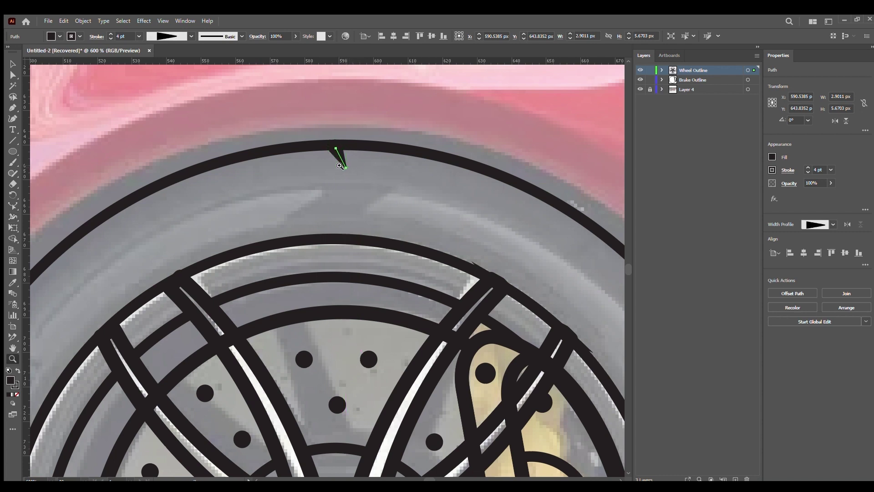
key(ctrl+equal)
key(z)
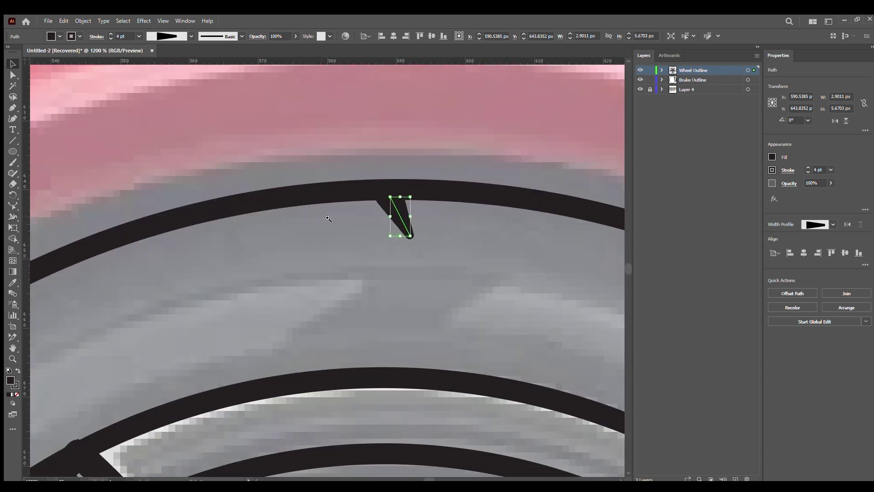
alt+click(326, 215)
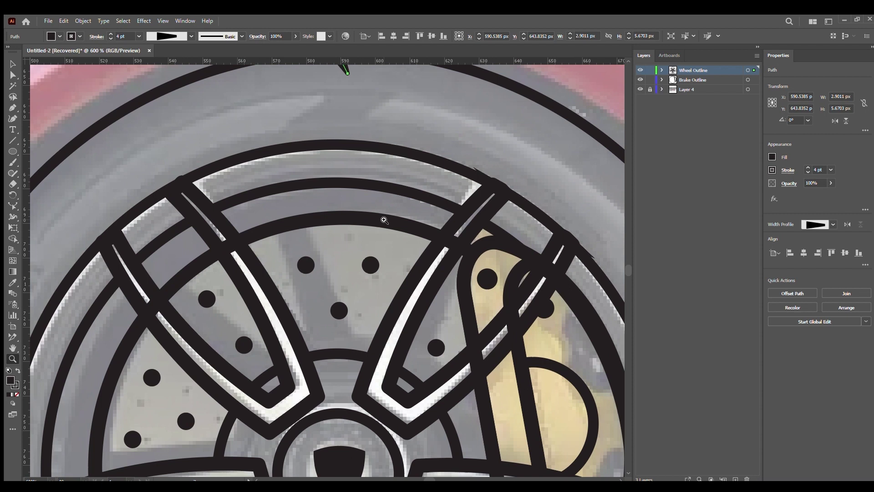
drag(239, 331, 260, 341)
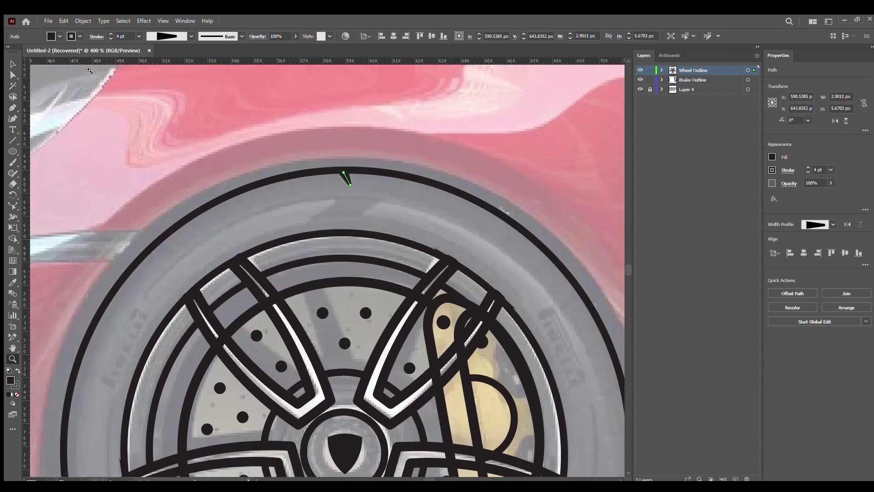
Draw a small red-filled circle and align it to the centre of the wheel
key(r)
scroll(371, 136, down, 3)
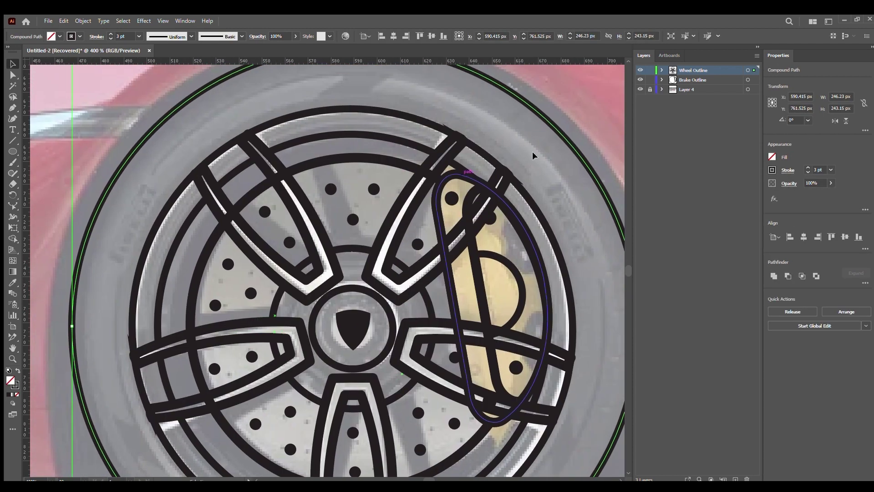
key(l)
drag(520, 150, 526, 156)
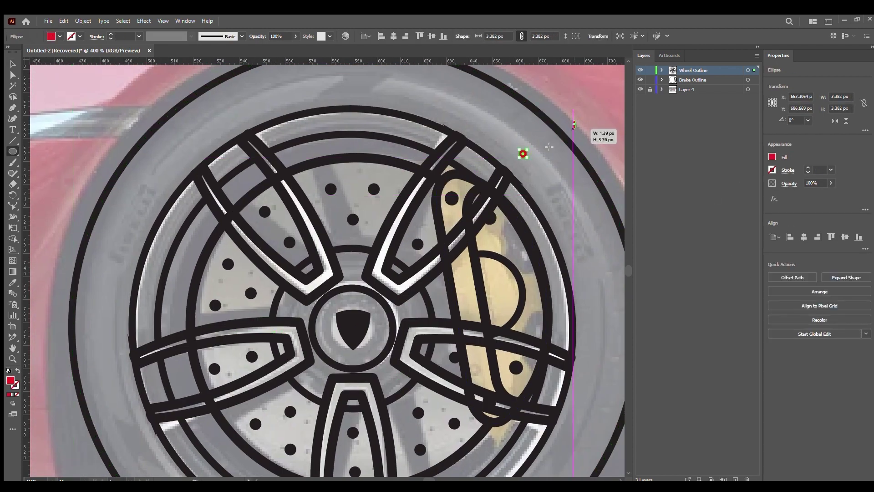
key(v)
shift+click(156, 240)
click(845, 237)
click(804, 236)
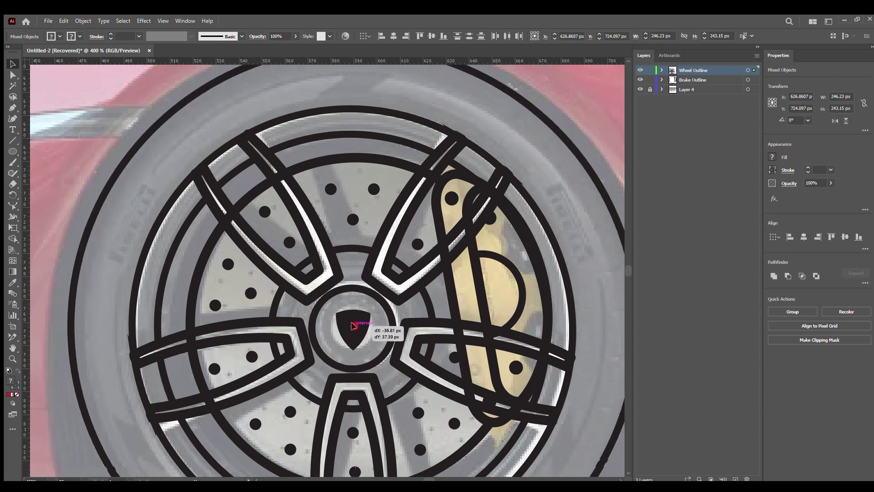
click(558, 139)
scroll(382, 86, up, 2)
Rotate a copy of the top tread tick slightly around the wheel centre
key(r)
click(382, 360)
mouse_move(381, 82)
mouse_down()
mouse_move(387, 95)
mouse_move(355, 104)
mouse_up()
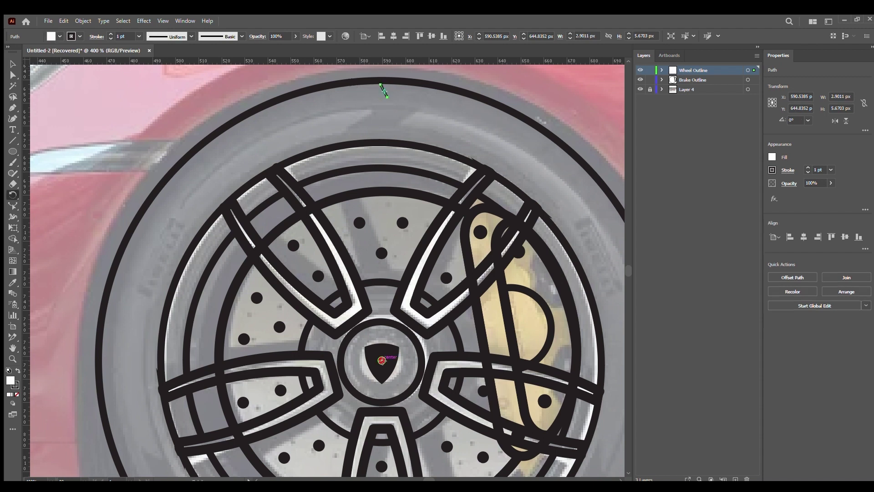
key(r)
click(382, 360)
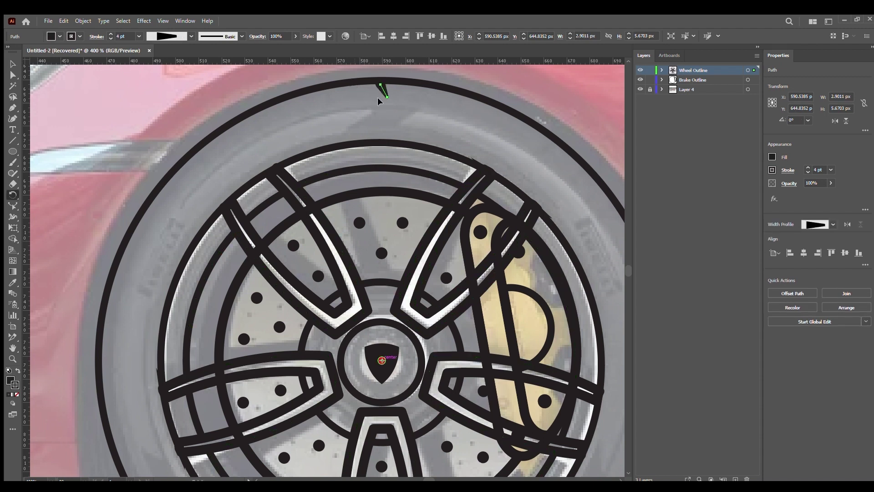
mouse_move(358, 91)
mouse_down()
mouse_move(384, 91)
mouse_move(364, 93)
mouse_up()
Repeat tick copies with Ctrl+D, then undo them to keep the single tick
key(ctrl+d)
key(ctrl+d)
key(ctrl+d)
key(ctrl+d)
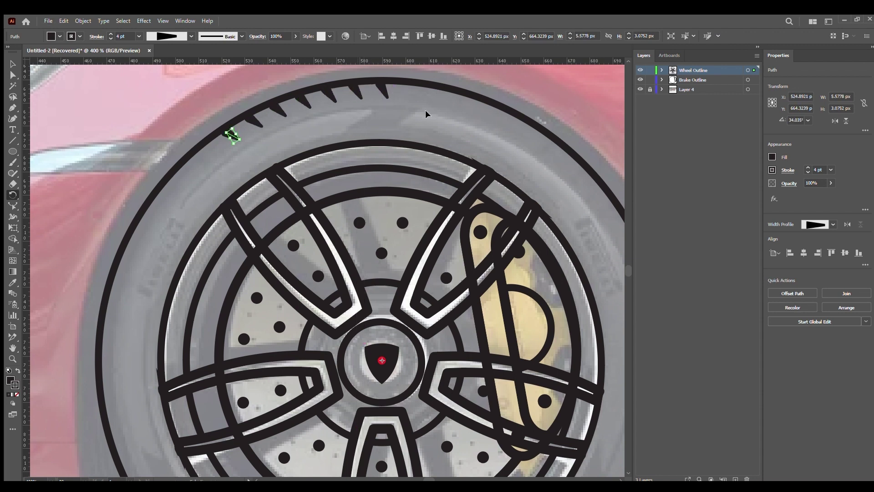
key(ctrl+d)
key(ctrl+d)
key(ctrl+d)
key(ctrl+d)
key(ctrl+d)
key(ctrl+d)
key(ctrl+d)
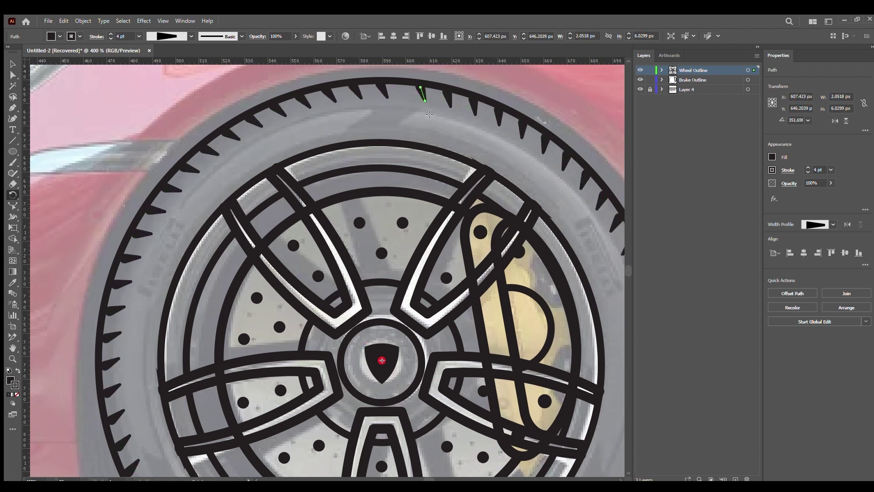
key(ctrl+z)
key(ctrl+z)
key(ctrl+z)
key(ctrl+z)
key(ctrl+z)
key(ctrl+z)
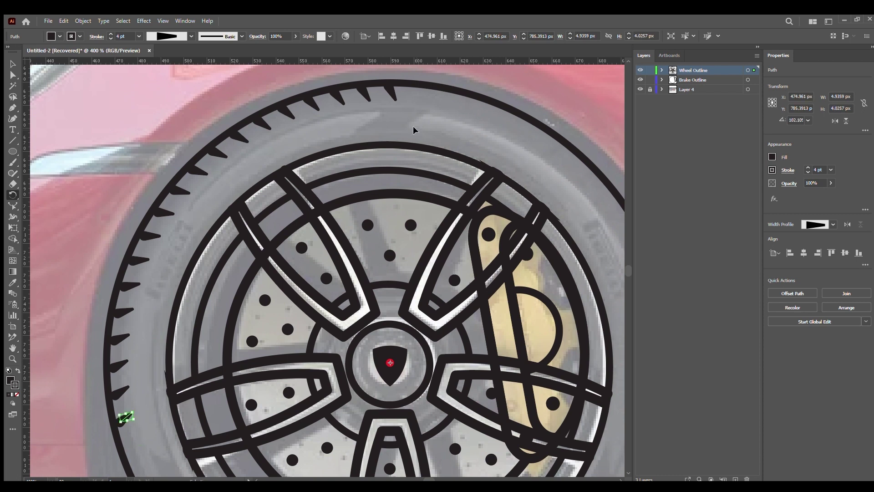
key(ctrl+z)
key(ctrl+z)
key(ctrl+z)
key(ctrl+z)
key(ctrl+z)
key(ctrl+z)
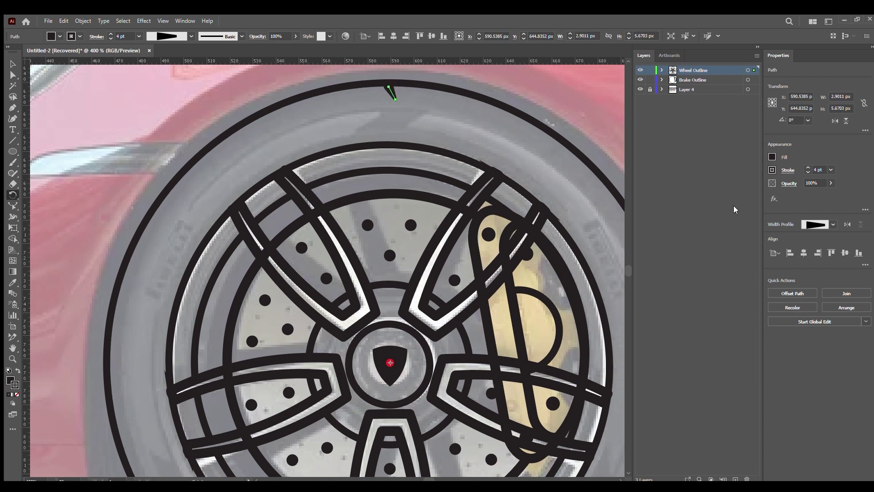
key(ctrl+minus)
scroll(522, 189, down, 3)
Select the top tread tick, undoing an accidental extra point on it
key(v)
key(ctrl+a)
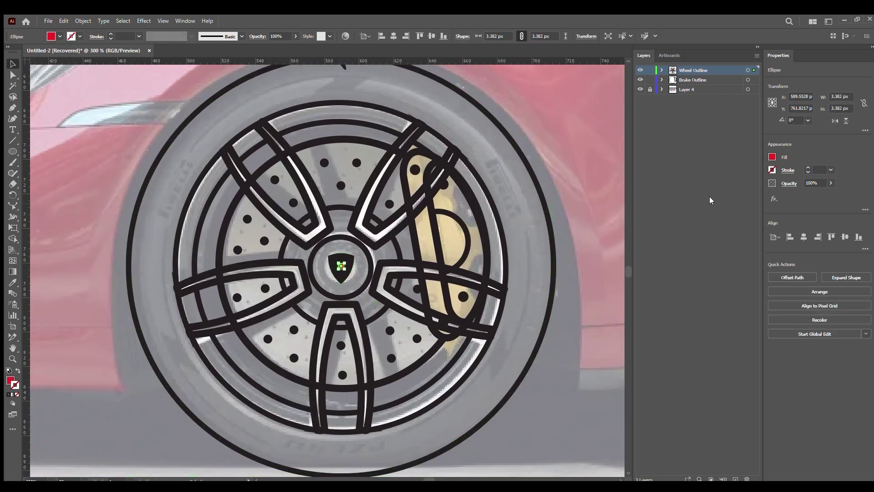
scroll(585, 137, up, 1)
click(363, 71)
scroll(362, 71, up, 3)
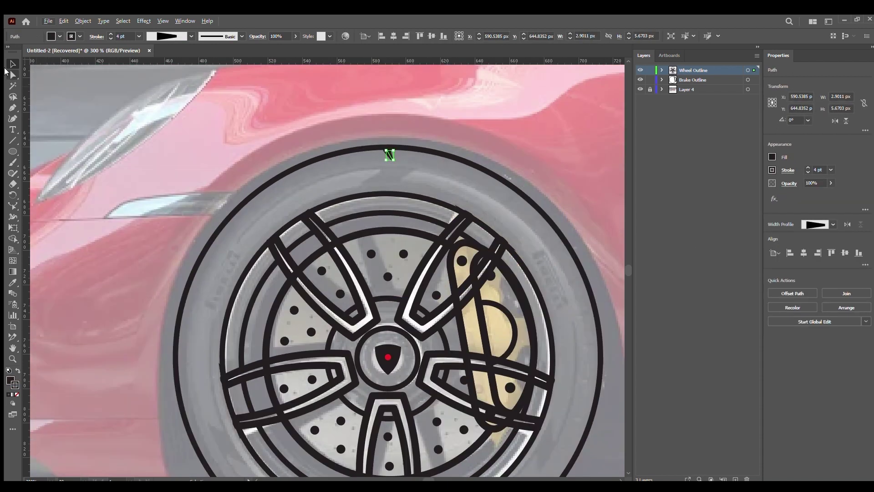
click(388, 147)
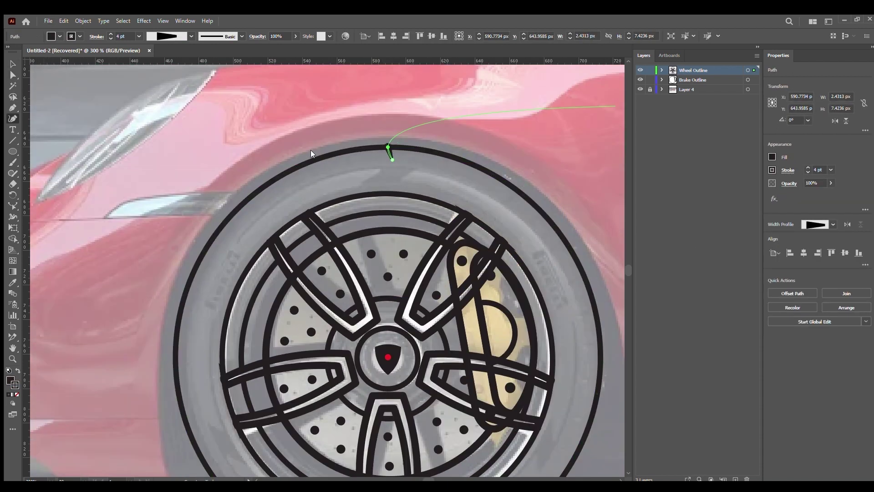
key(ctrl+plus)
key(ctrl+plus)
key(ctrl+plus)
key(ctrl+plus)
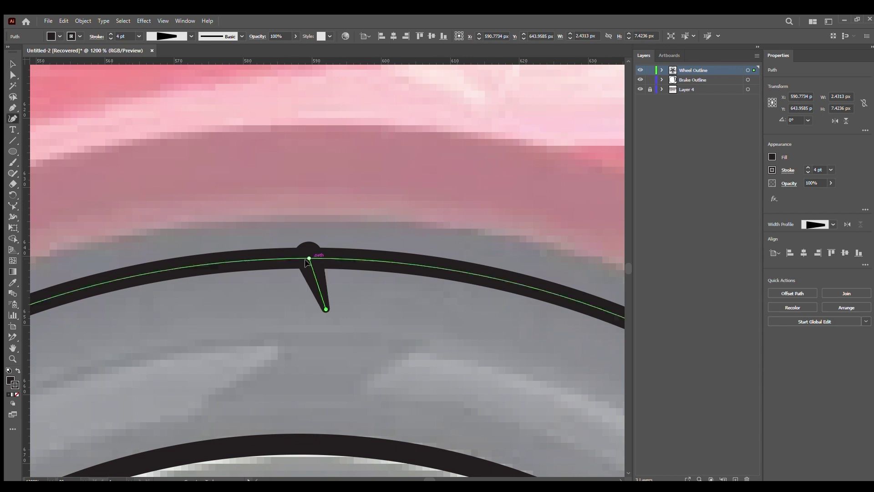
key(ctrl+z)
key(v)
click(74, 86)
key(ctrl+minus)
key(ctrl+minus)
key(ctrl+minus)
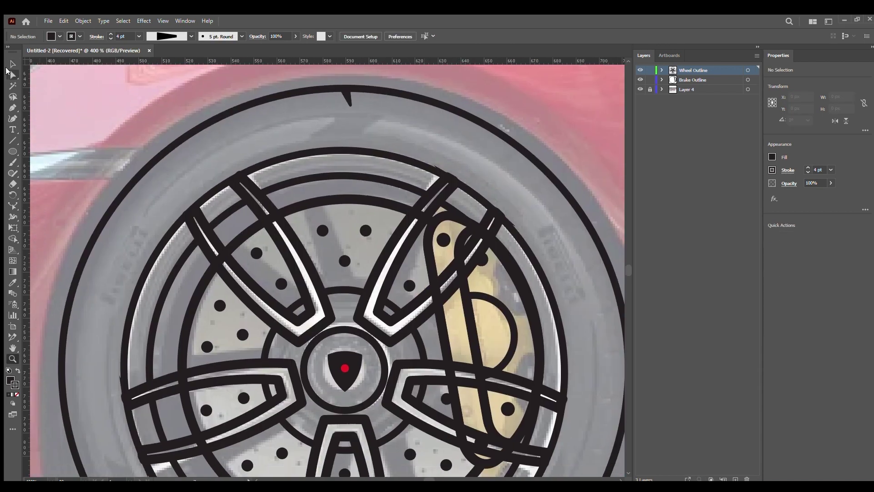
Select the tread tooth and set the rotation origin at the hub centre
key(ctrl+minus)
click(387, 69)
key(r)
key(ctrl+plus)
key(ctrl+plus)
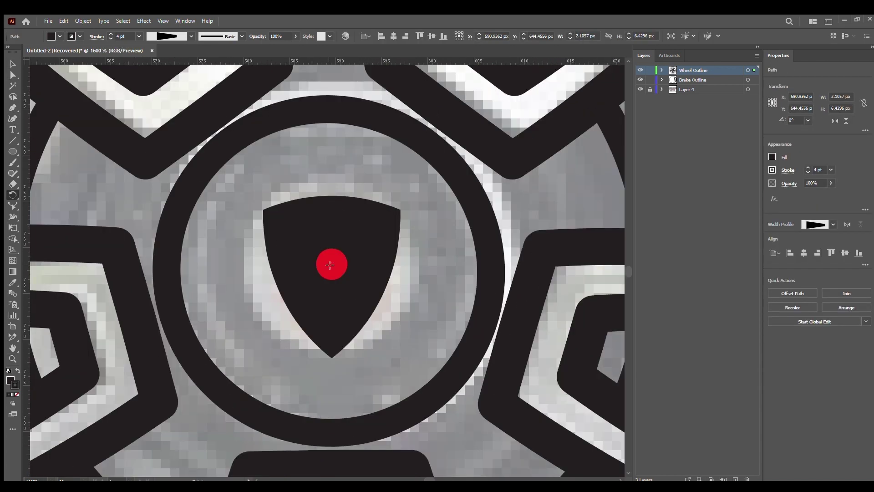
key(ctrl+minus)
key(ctrl+minus)
key(ctrl+minus)
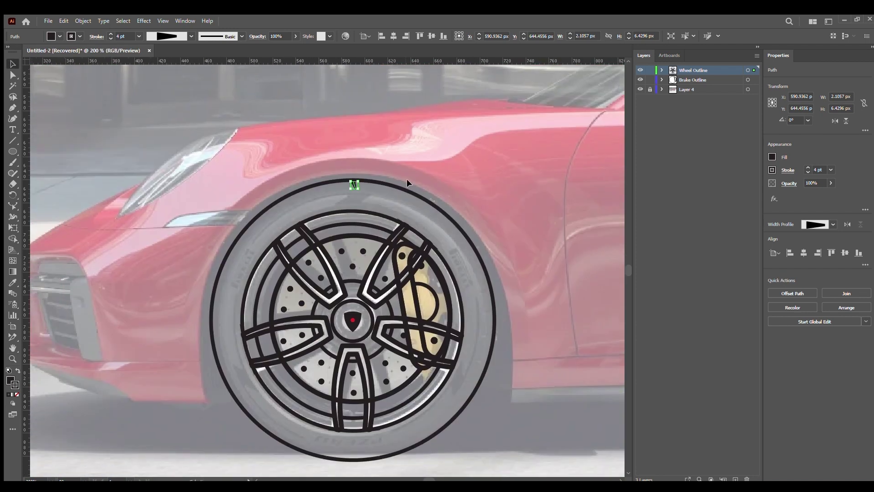
key(e)
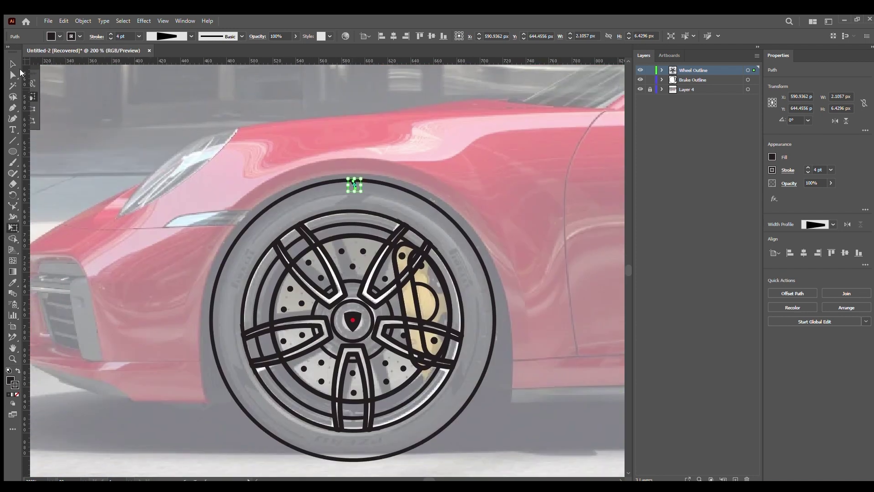
key(r)
ctrl+click(353, 320)
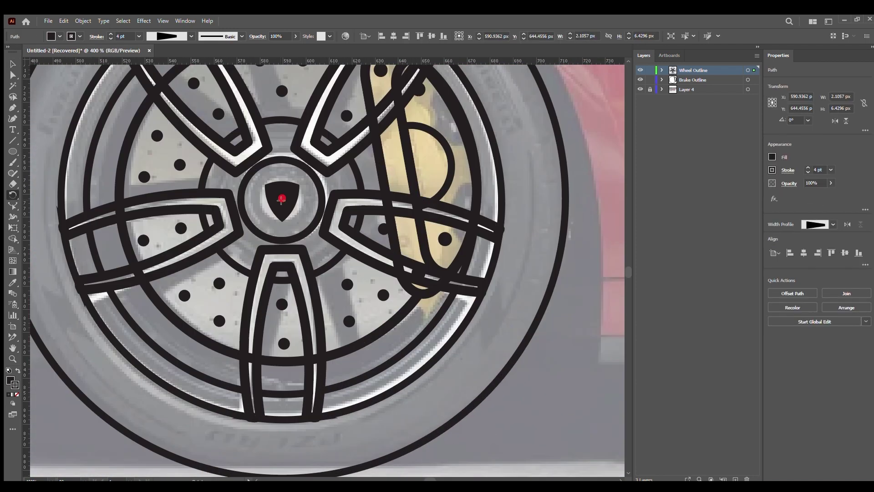
click(282, 197)
drag(282, 198, 374, 342)
ctrl+click(386, 341)
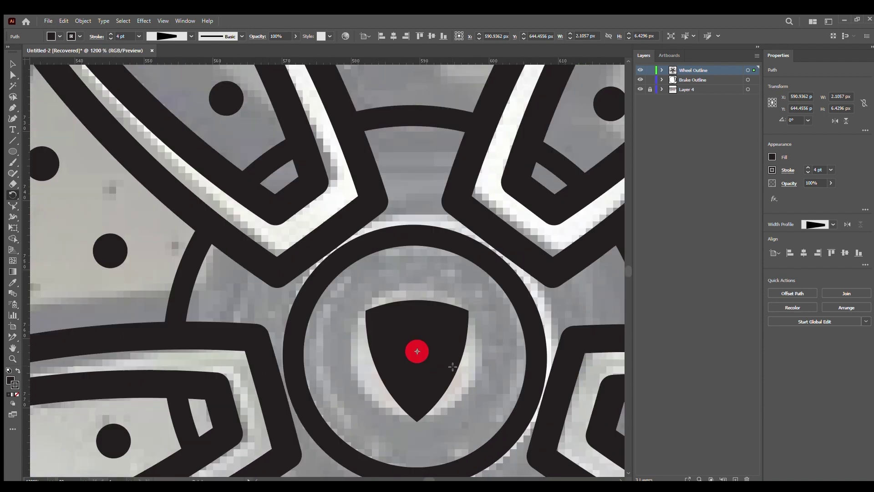
key(ctrl+minus)
key(ctrl+minus)
key(ctrl+minus)
Rotate a copy of the tooth and repeat it with Ctrl+D around the whole tyre
key(v)
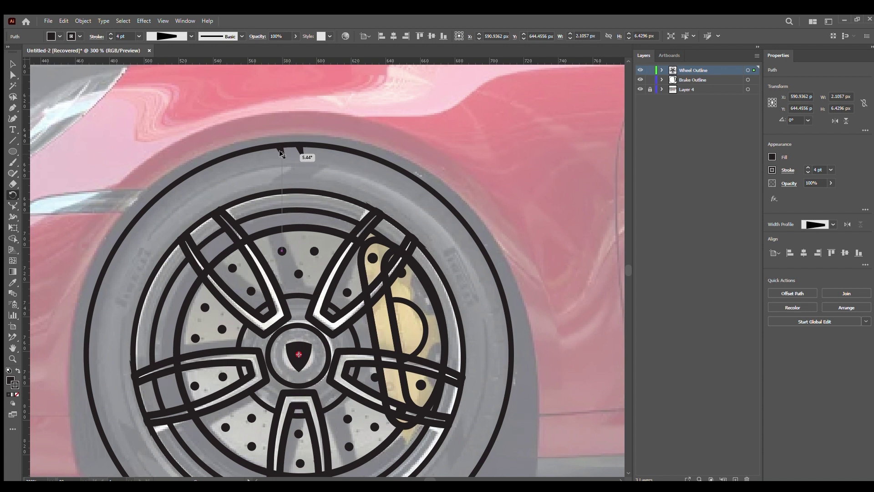
key(ctrl+d)
key(ctrl+d)
key(ctrl+d)
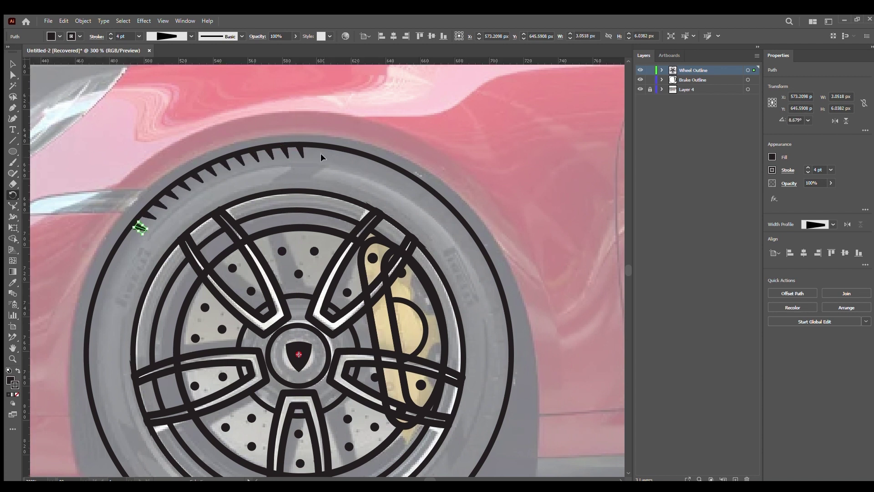
key(ctrl+d)
key(ctrl+d)
key(ctrl+d)
key(ctrl+d)
key(ctrl+d)
key(ctrl+d)
key(ctrl+d)
key(ctrl+d)
key(ctrl+d)
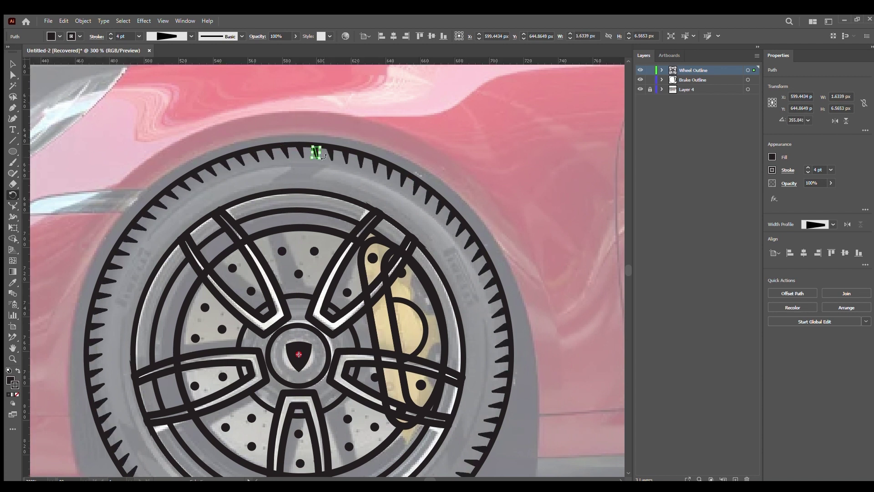
key(z)
alt+click(340, 244)
click(426, 159)
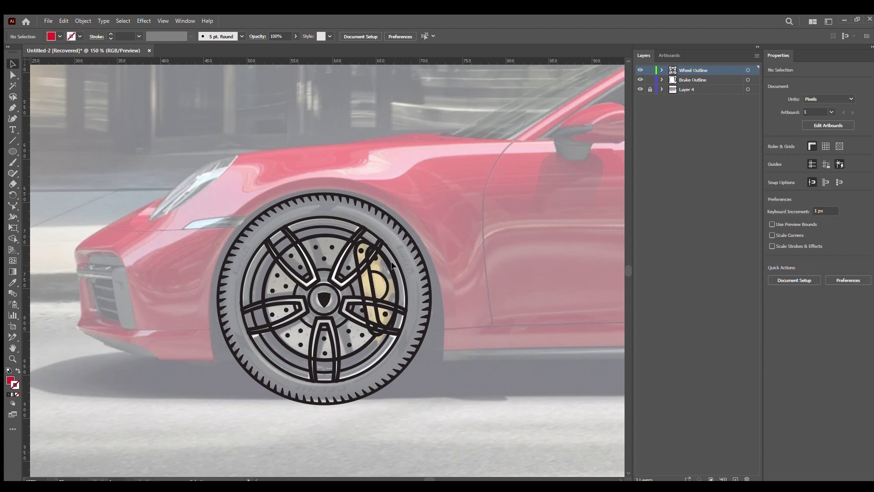
key(v)
key(ctrl+1)
key(ctrl+a)
Alt-drag a copy of the wheel drawing onto the rear wheel and shrink it slightly to fit
scroll(176, 337, right, 3)
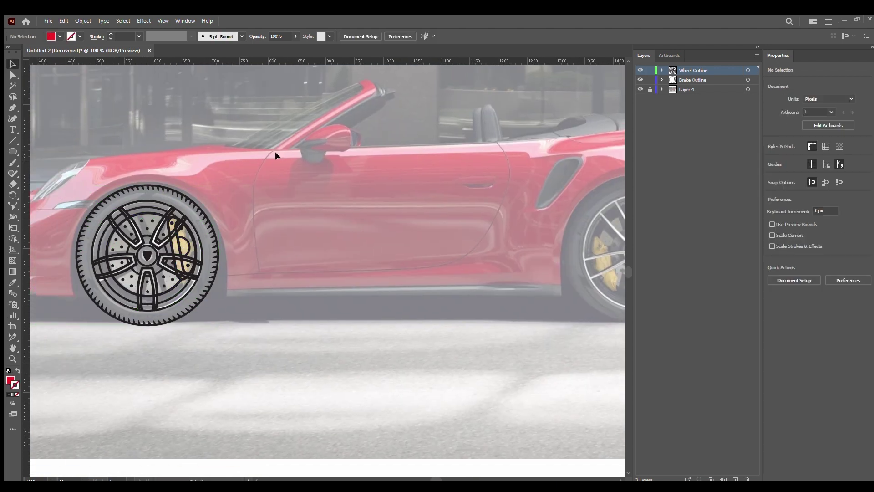
mouse_move(152, 260)
mouse_down()
mouse_move(473, 276)
mouse_move(531, 245)
mouse_up()
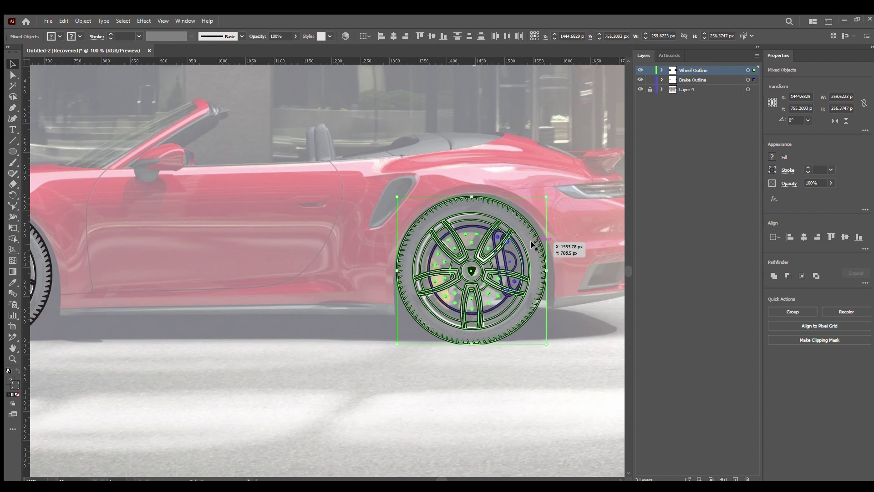
drag(397, 197, 400, 200)
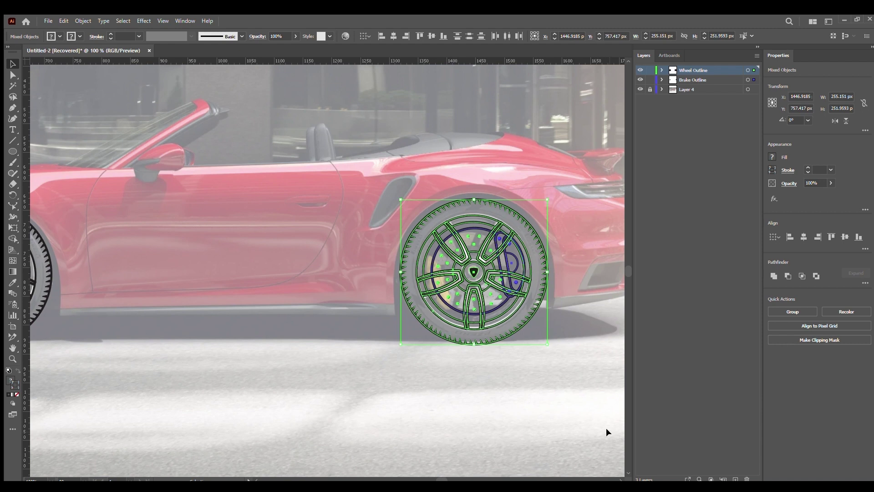
click(522, 354)
key(z)
alt+click(553, 303)
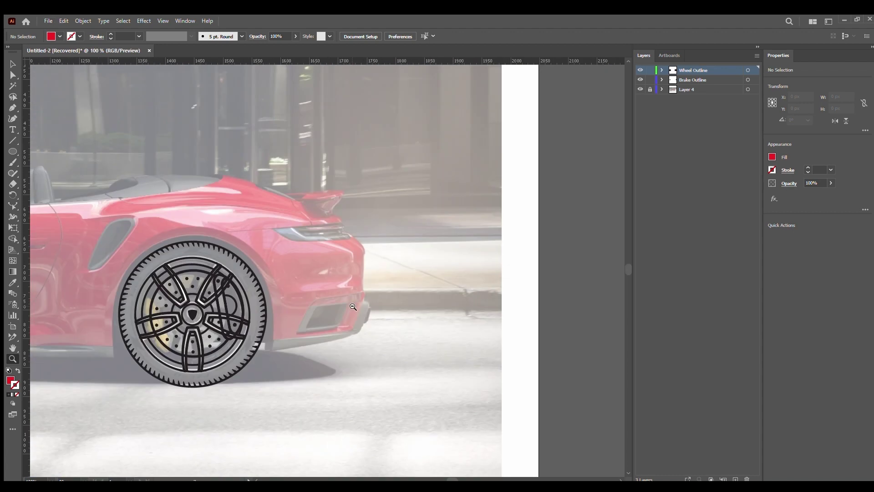
click(12, 67)
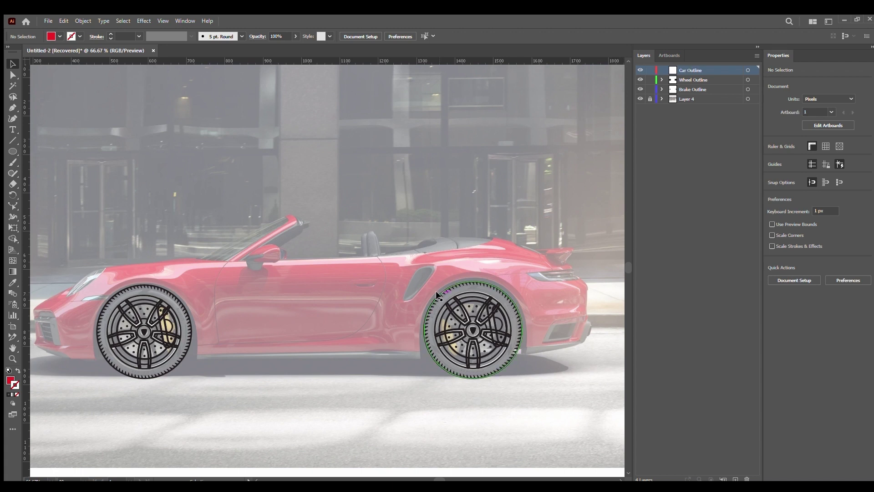
Draw a circle around the rear wheel and swap its red fill to a stroke
key(l)
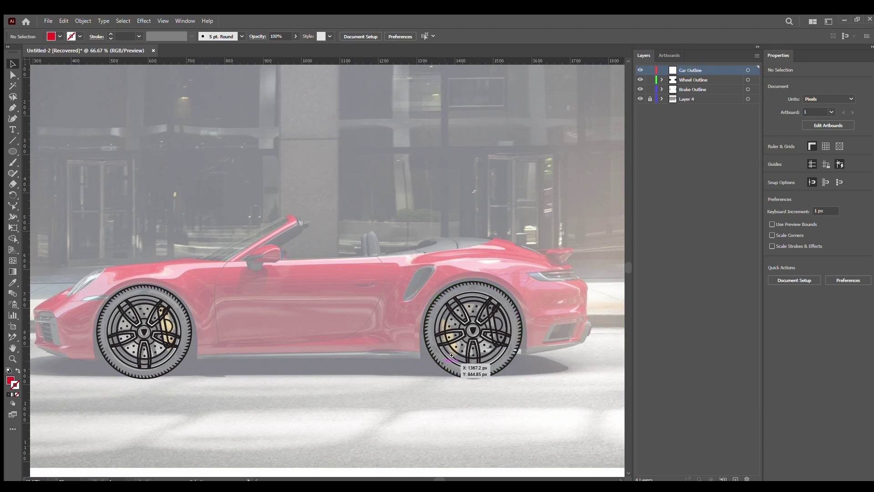
key(ctrl+equal)
key(ctrl+equal)
drag(378, 296, 497, 415)
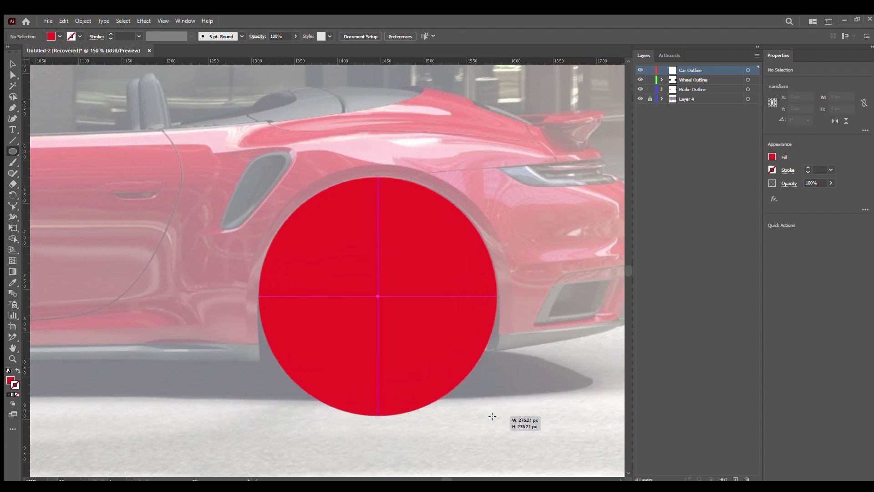
key(v)
key(shift+x)
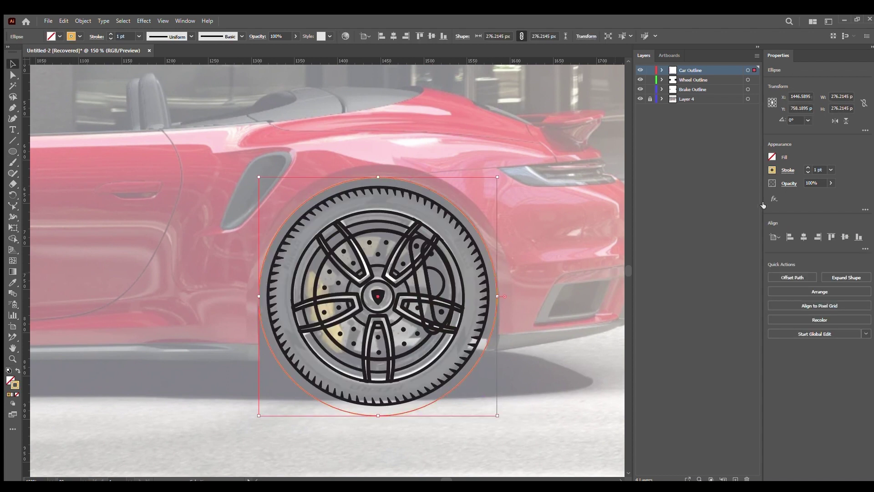
click(466, 212)
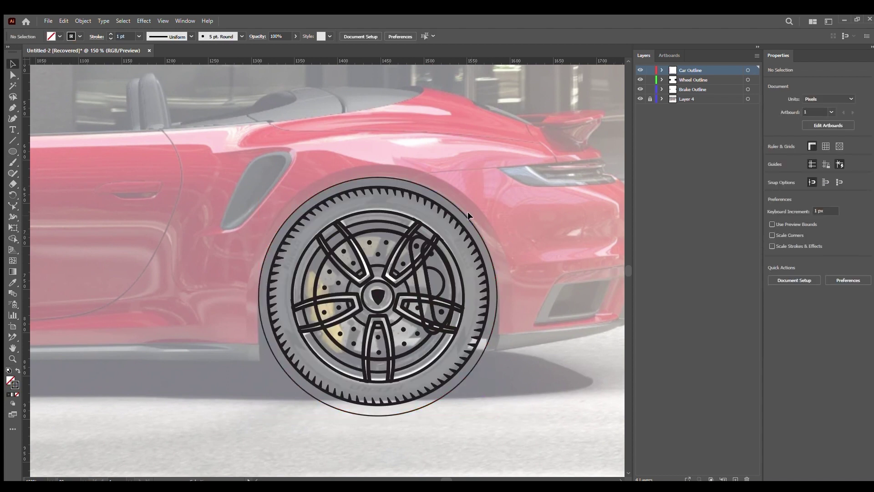
click(468, 211)
click(12, 118)
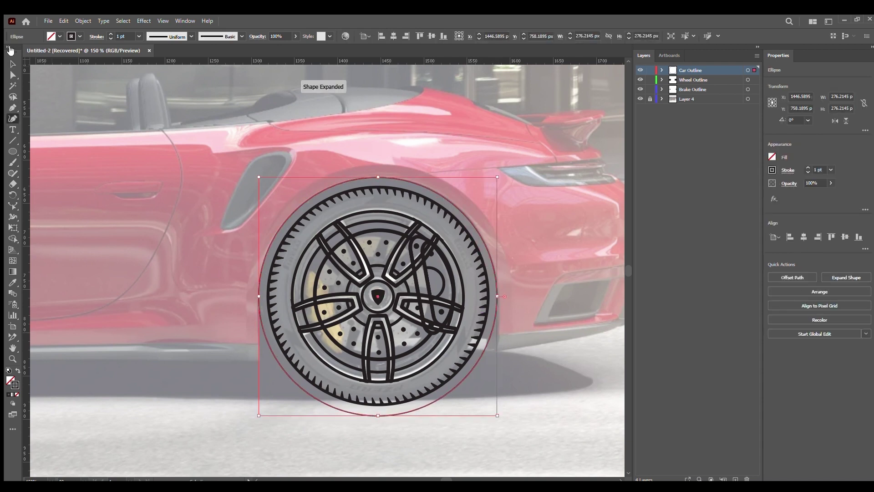
click(13, 63)
Resize the circle to match the rear arch and bulge its lower-left side outward
drag(429, 445, 410, 367)
drag(358, 335, 358, 388)
drag(238, 98, 239, 100)
drag(238, 241, 239, 241)
drag(360, 391, 361, 346)
key(shift+grave)
click(480, 271)
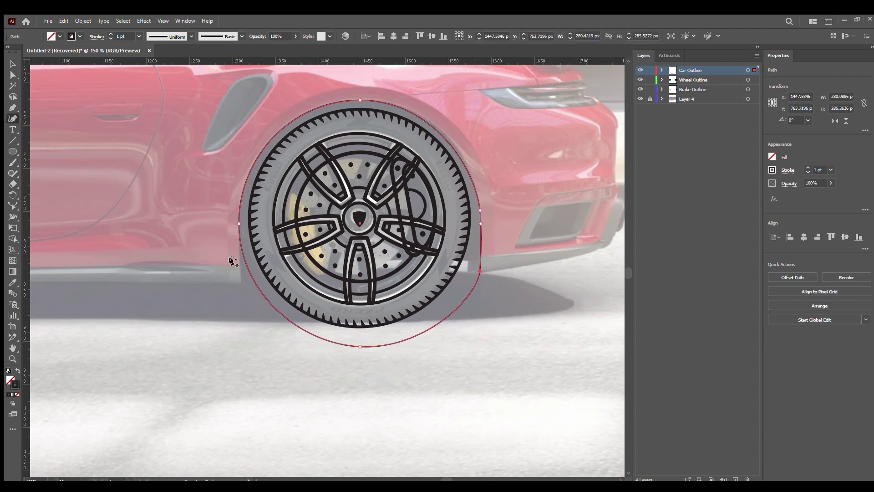
drag(254, 283, 241, 283)
Delete the circle's lower half and move the arch ends down to the body
key(a)
drag(228, 364, 476, 300)
key(Delete)
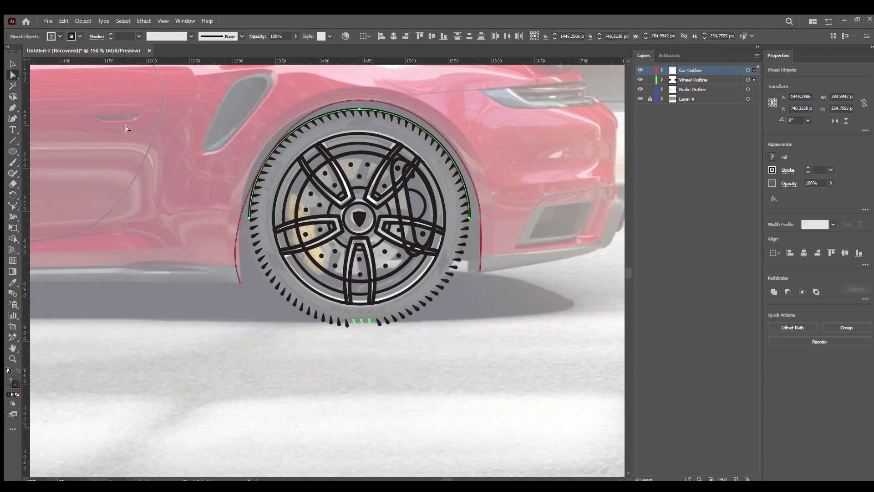
key(shift+grave)
click(238, 252)
drag(239, 224, 262, 150)
drag(480, 210, 455, 145)
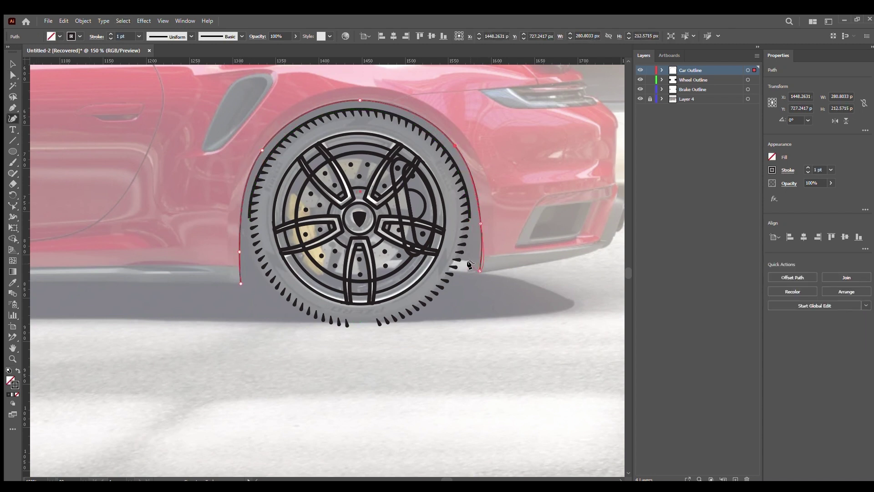
scroll(429, 283, left, 10)
Draw a circle around the front wheel, delete its bottom anchors, and smooth the top anchor
key(l)
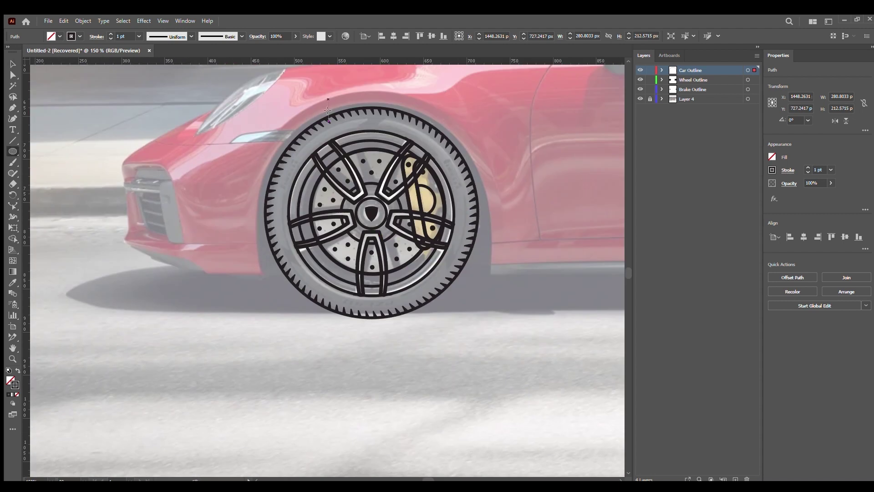
drag(371, 213, 485, 328)
key(shift+grave)
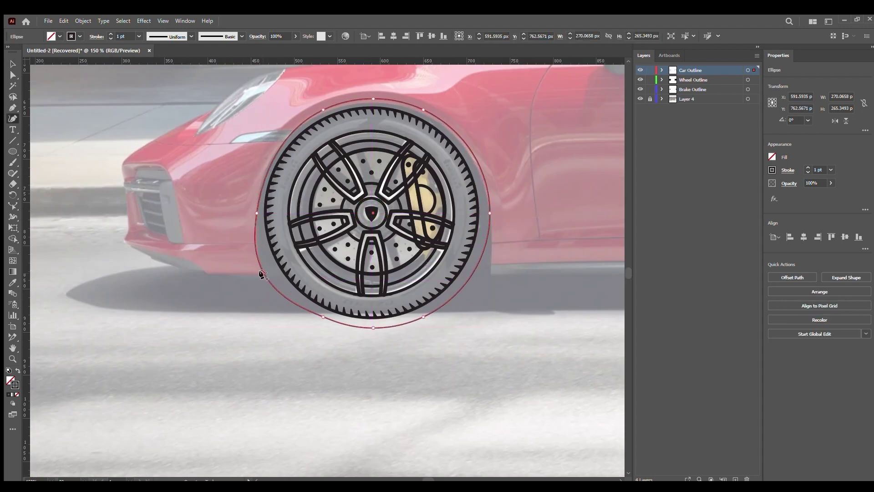
click(490, 276)
key(a)
click(423, 316)
key(Delete)
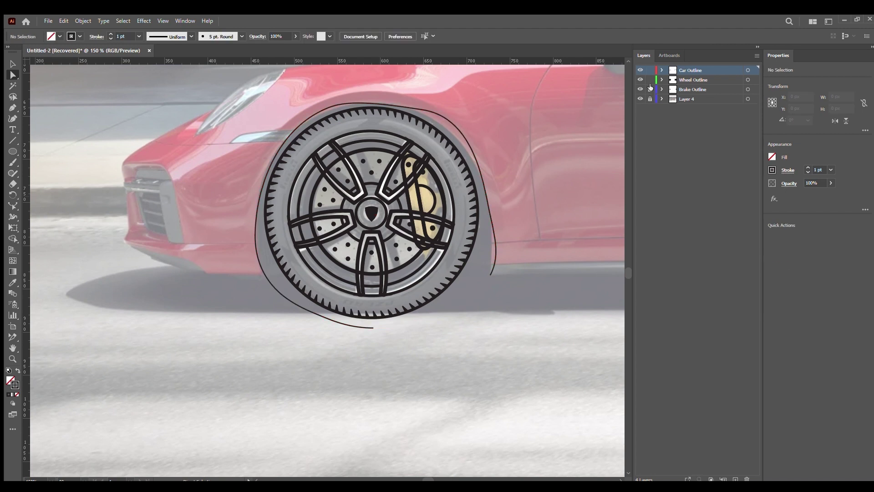
drag(310, 337, 387, 310)
key(Delete)
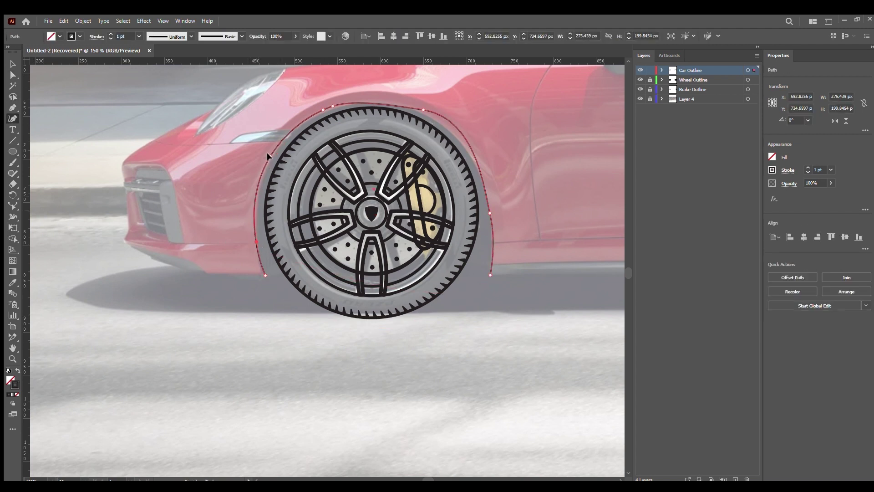
double_click(423, 110)
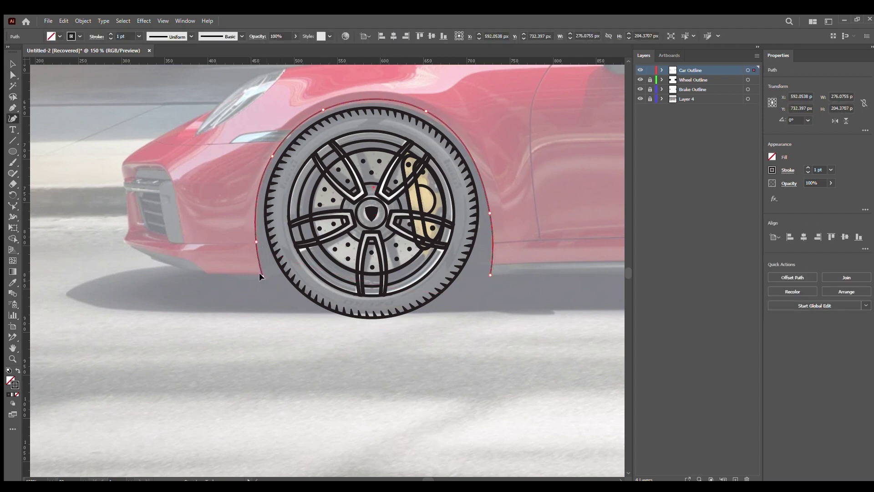
Zoom in on the front bumper and trace the lip along its lower edge
key(z)
drag(273, 245, 401, 334)
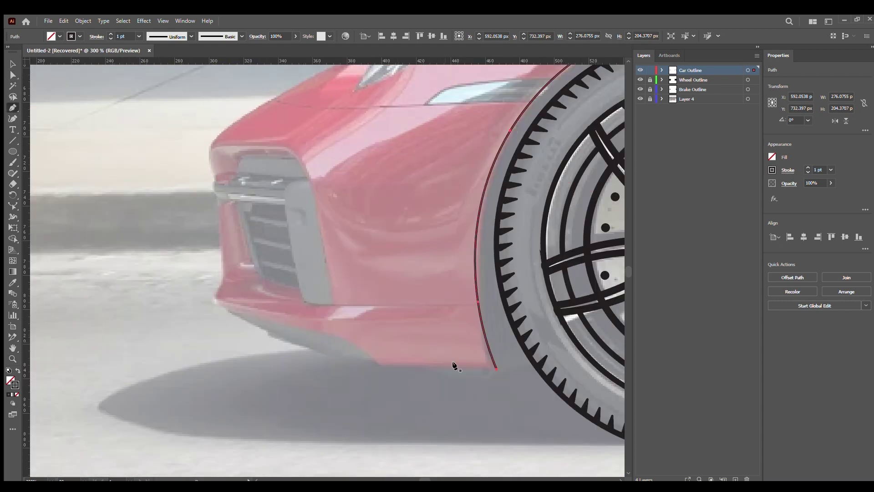
click(496, 368)
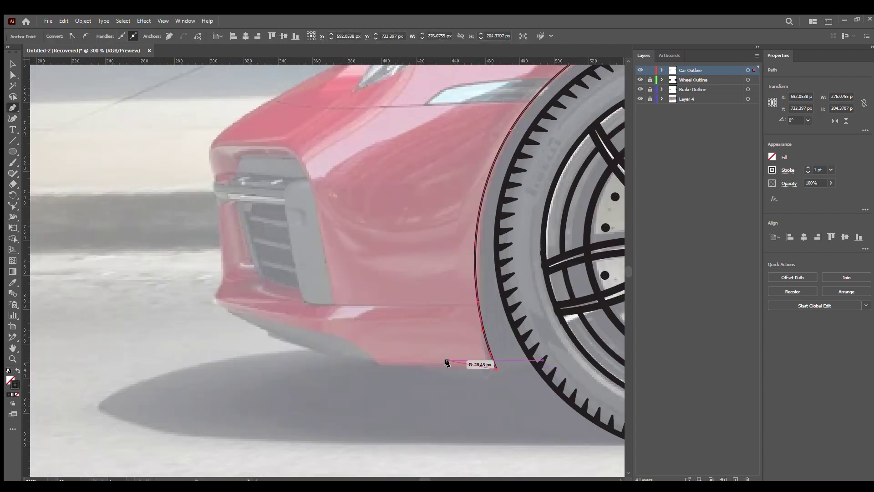
click(446, 372)
click(378, 365)
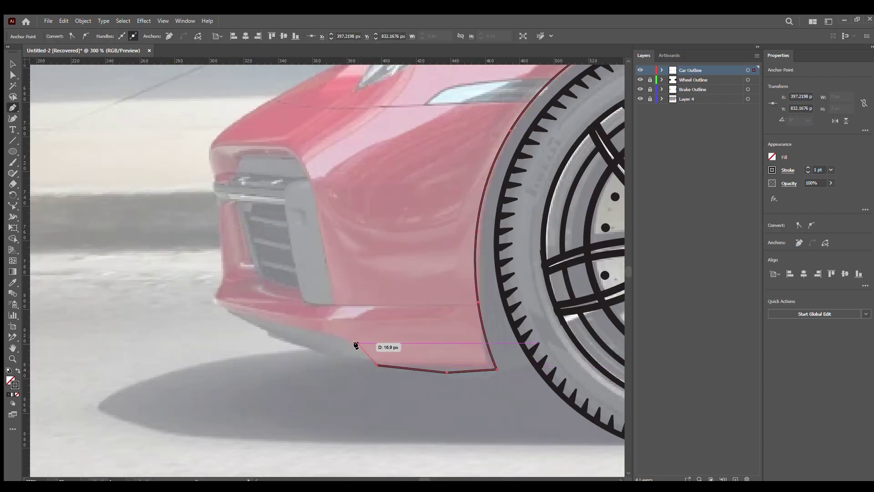
click(329, 330)
click(222, 304)
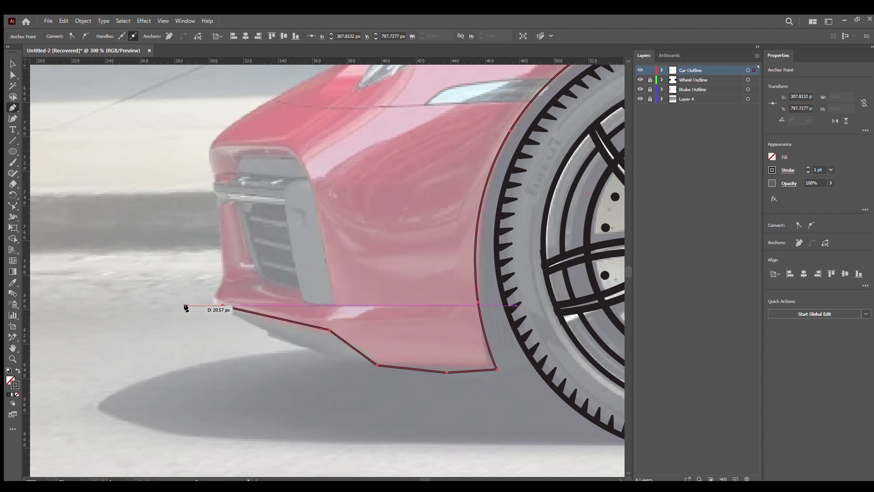
key(ctrl+z)
Close the lip outline and round its corners with the live corner widget
click(215, 305)
click(214, 298)
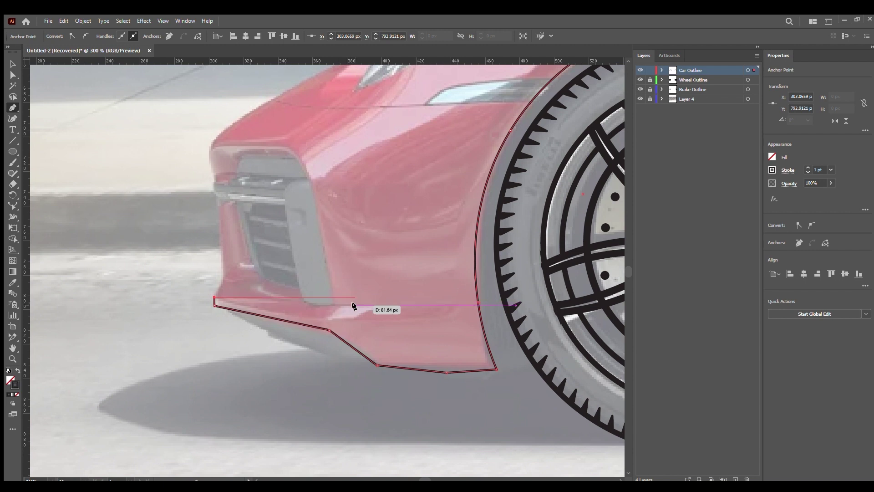
click(326, 319)
click(385, 320)
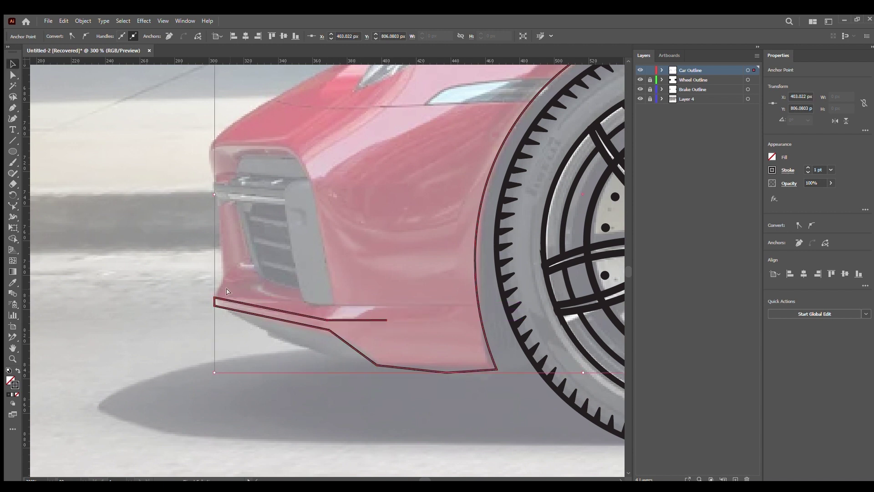
key(ctrl+equal)
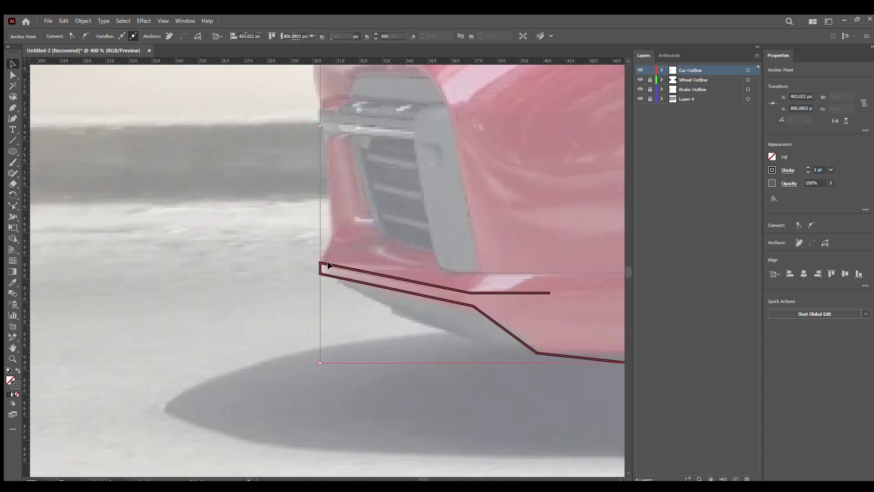
click(320, 263)
key(ctrl+equal)
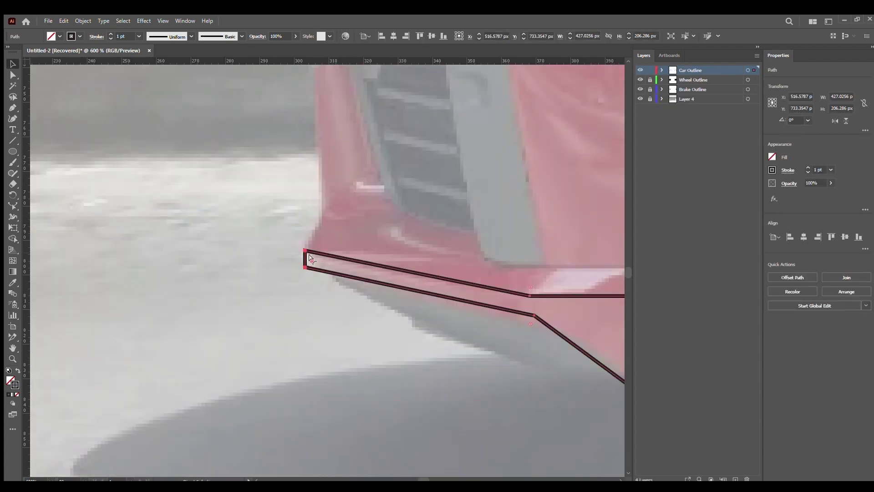
drag(309, 258, 440, 223)
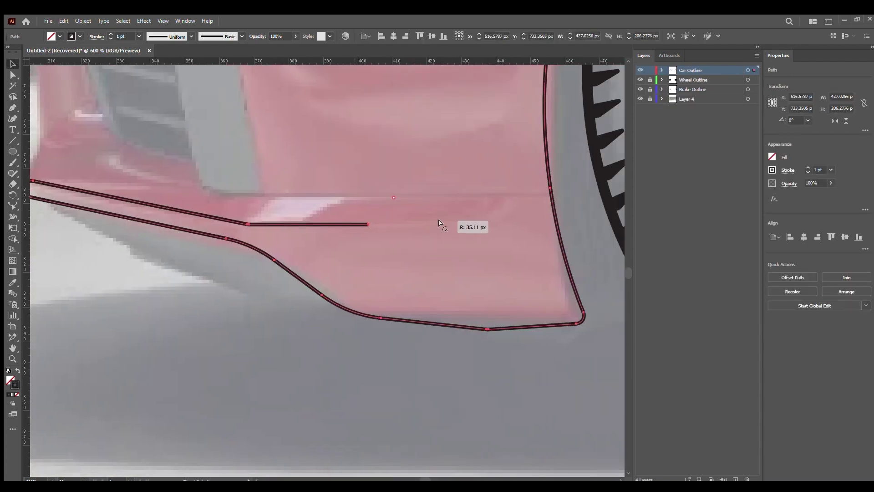
Start the splitter blade with the Pen at the lip's left end, curving its first segment
scroll(446, 223, left, 3)
scroll(446, 223, up, 1)
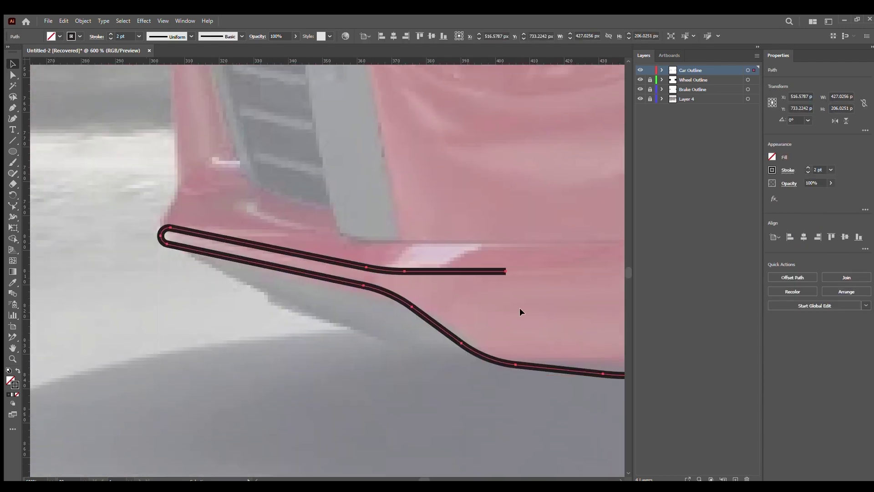
click(520, 311)
key(p)
click(194, 253)
drag(258, 292, 275, 294)
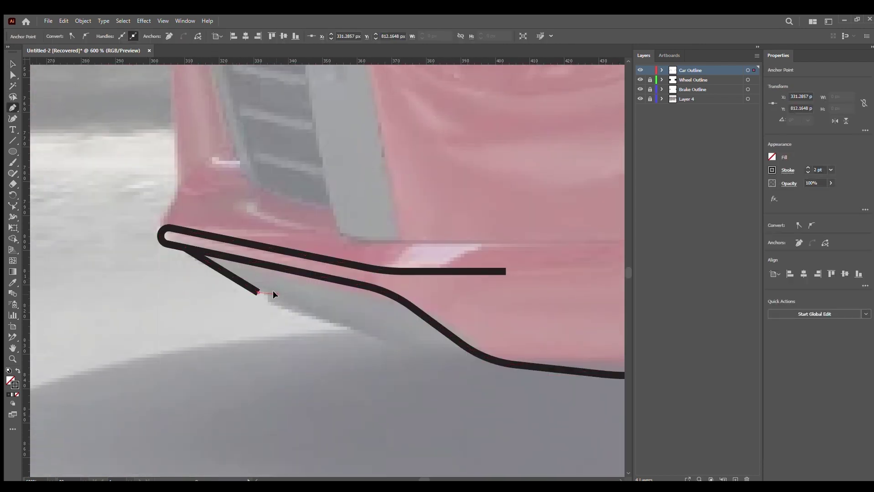
click(277, 294)
click(350, 331)
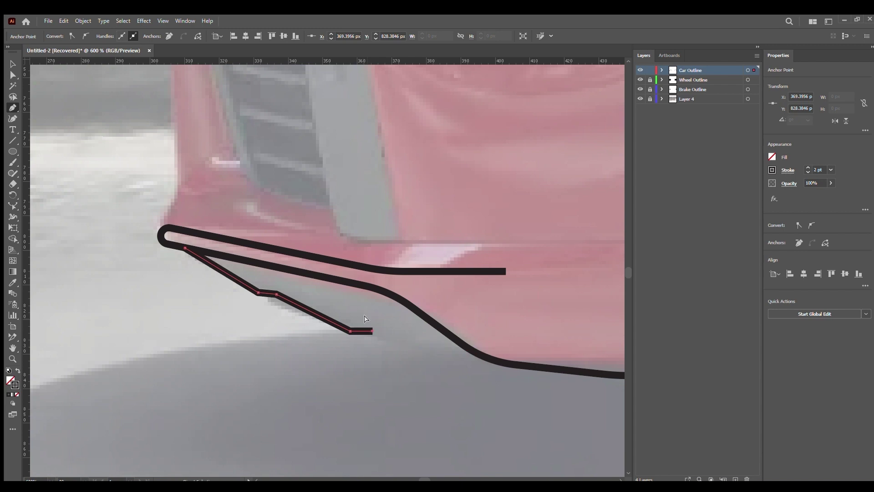
key(ctrl+z)
key(ctrl+z)
key(ctrl+z)
Finish the splitter blade with a short vertical step, joining it to the bumper line
click(267, 290)
click(265, 308)
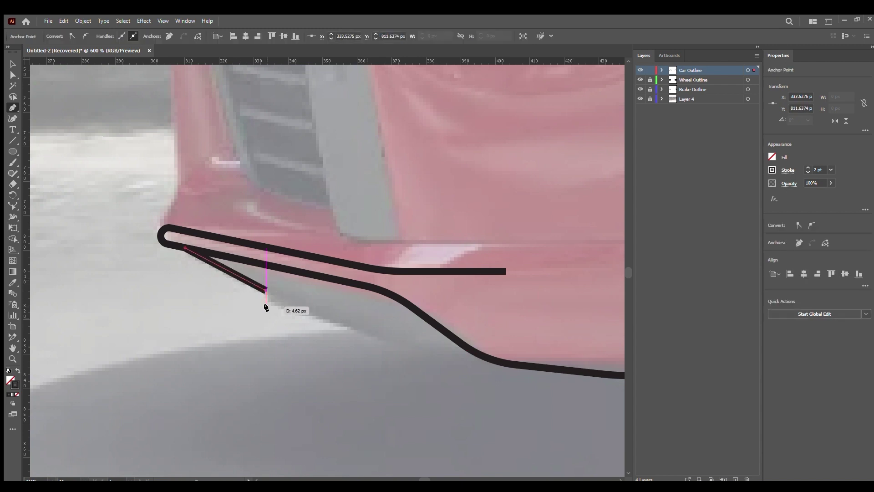
click(359, 327)
click(376, 344)
click(461, 346)
key(v)
click(274, 301)
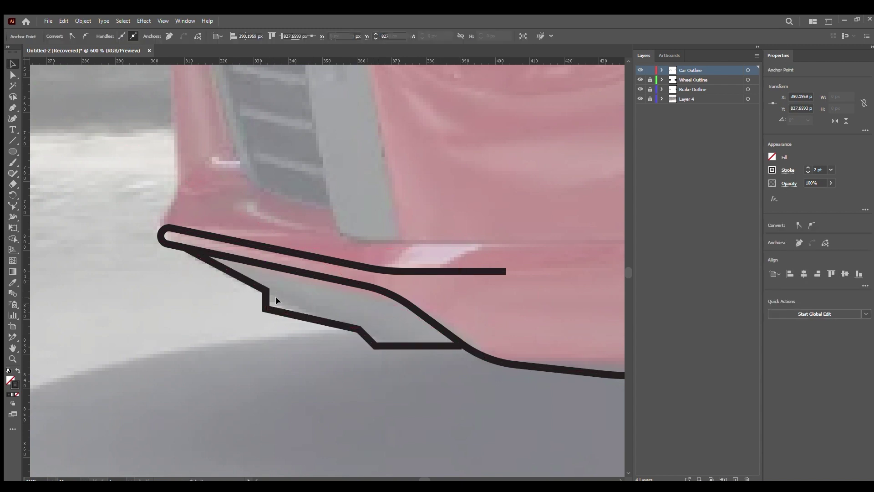
key(ctrl+=)
click(416, 331)
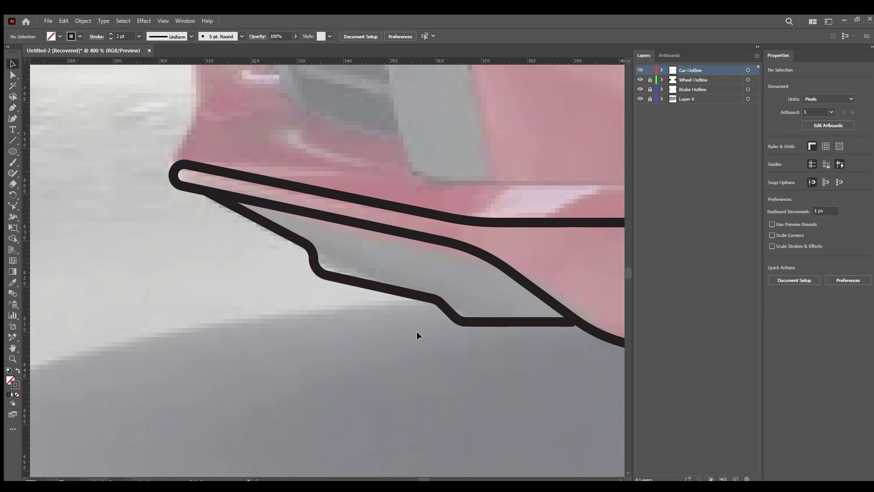
scroll(389, 279, up, 5)
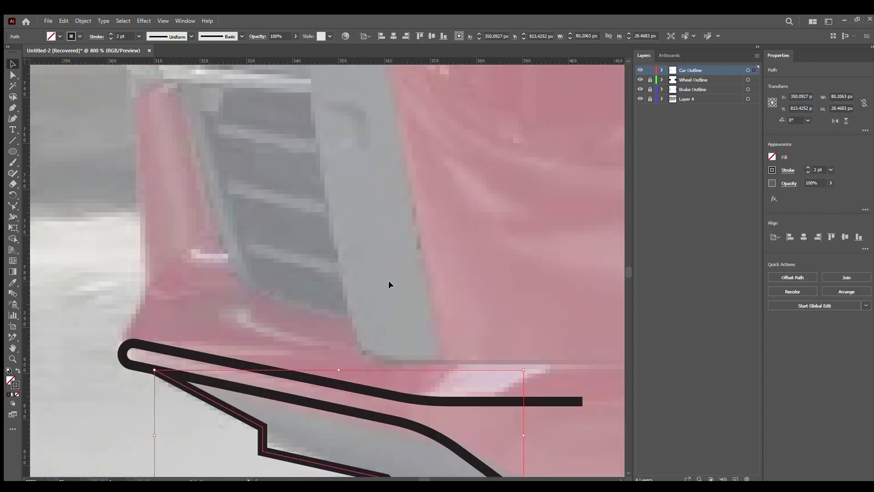
Pen the intake edge from the bumper line up to the grille, curving its bottom into the lip
click(13, 118)
key(p)
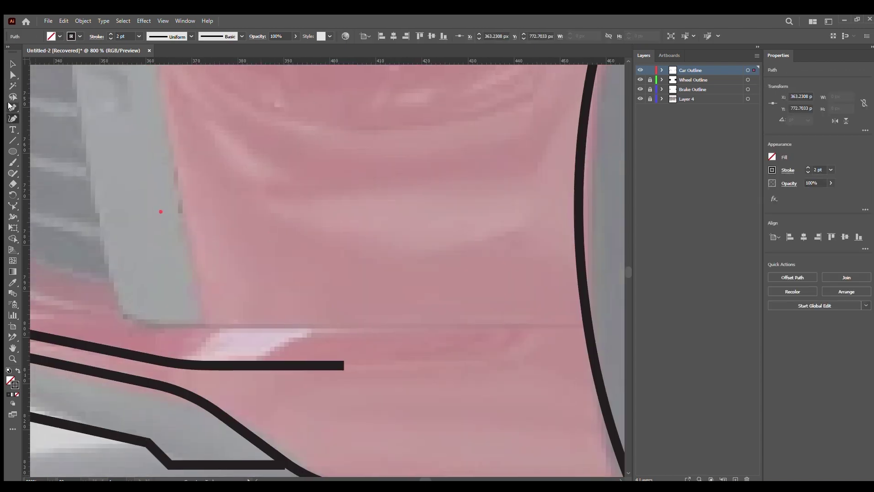
click(219, 324)
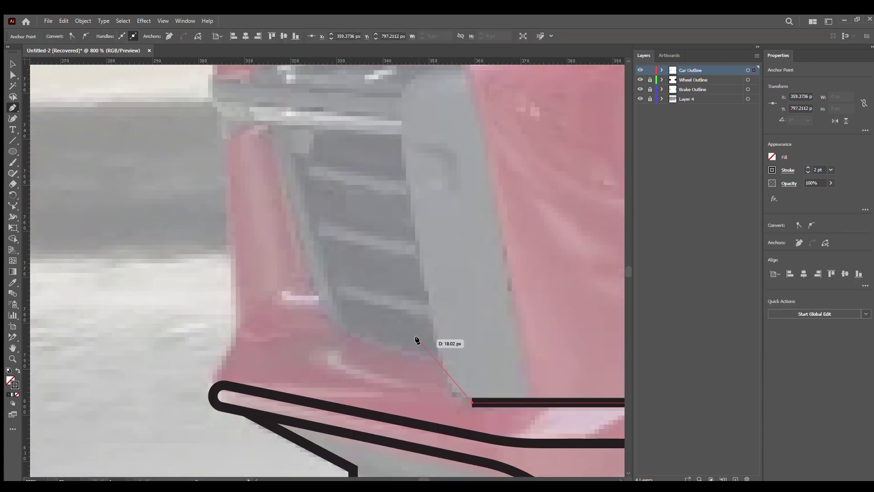
click(442, 357)
click(326, 337)
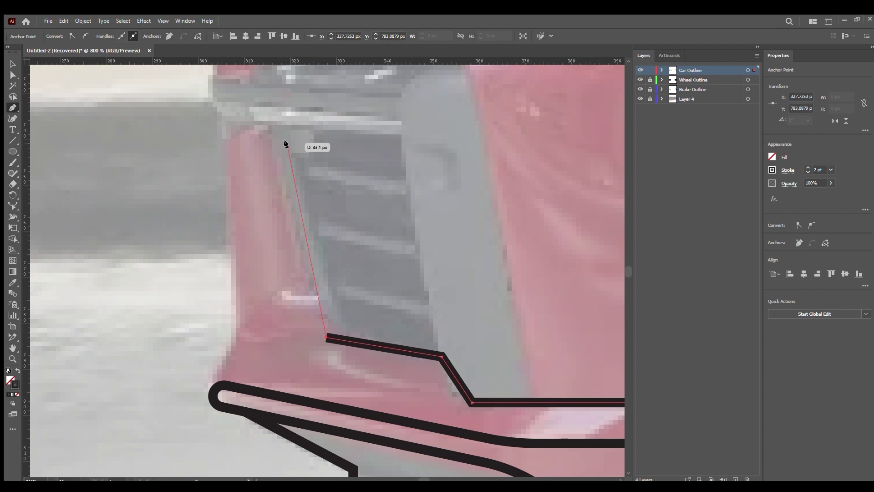
click(267, 121)
click(223, 134)
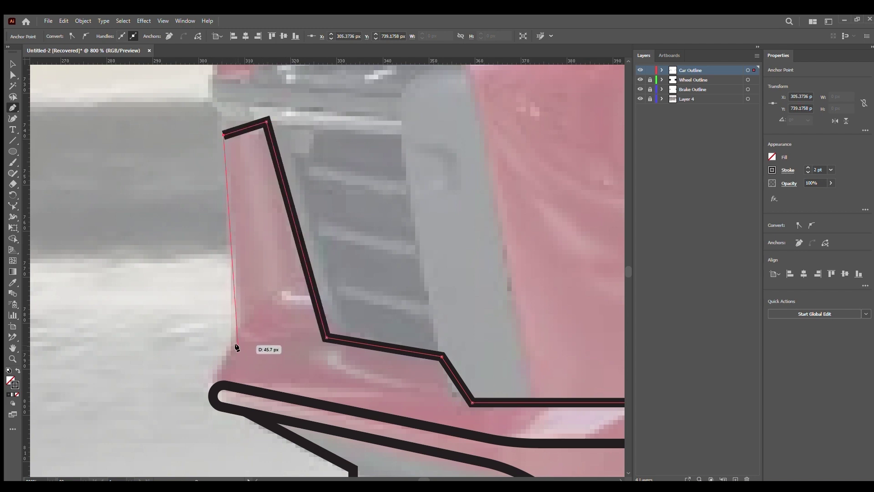
click(236, 347)
drag(236, 345, 326, 310)
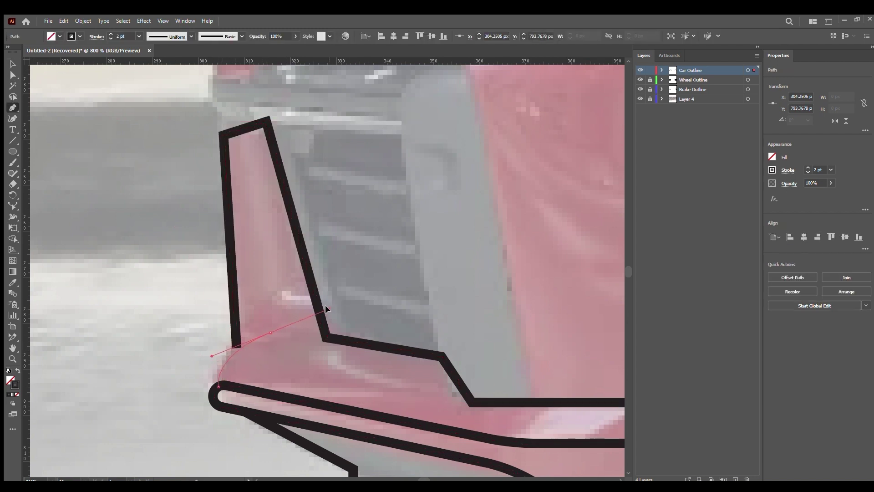
Draw a small curled arc above the lip with the Curvature tool and give strokes Round Cap
click(12, 118)
click(237, 346)
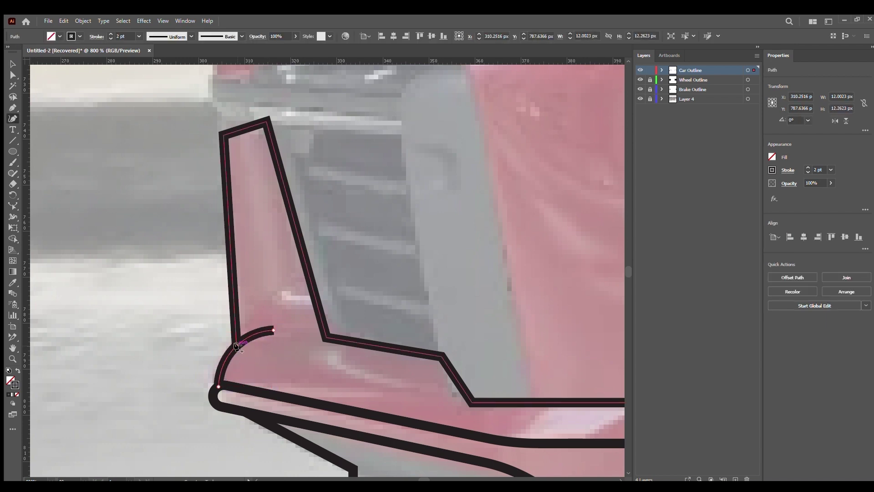
key(v)
key(ctrl+a)
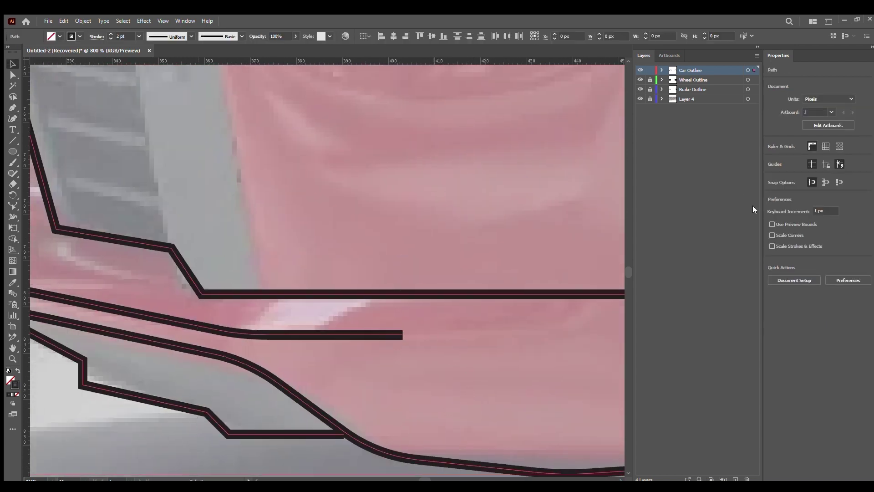
click(734, 195)
click(464, 240)
Round the intake outline's corners with live corners, making the inner corner a large curve
key(z)
drag(431, 257, 292, 316)
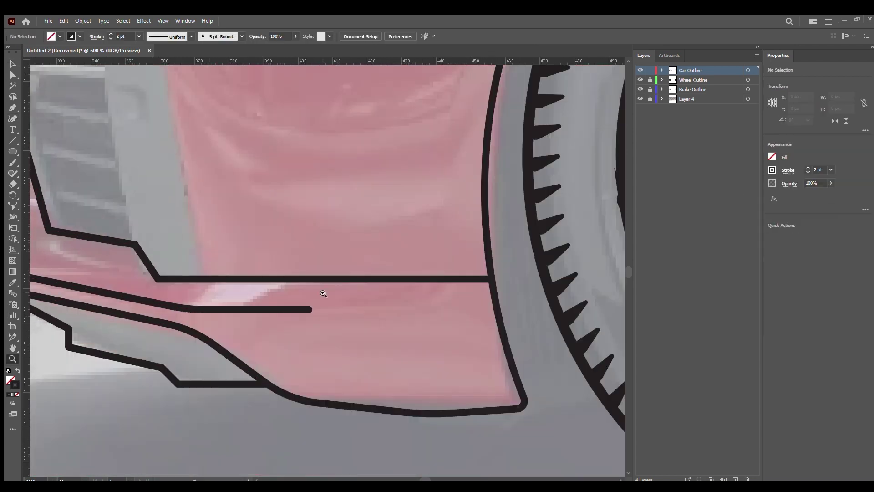
click(12, 64)
click(355, 369)
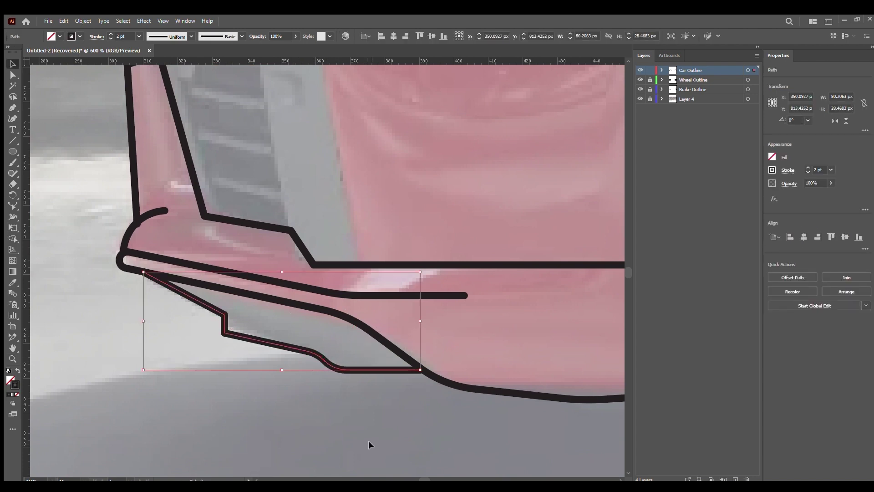
scroll(355, 220, up, 3)
click(13, 75)
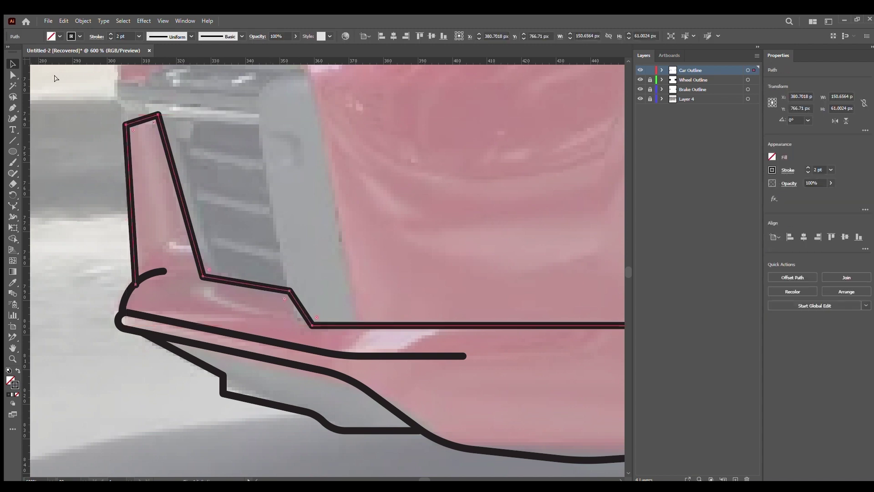
drag(257, 324, 212, 359)
drag(208, 269, 264, 208)
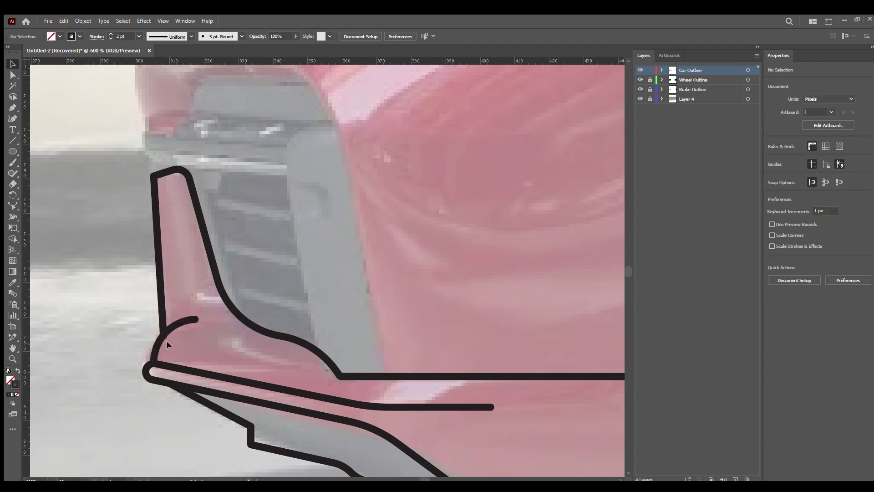
Extend the small curled arc down to meet the lip, then zoom out to the car front
key(z)
key(ctrl+equal)
key(a)
click(314, 262)
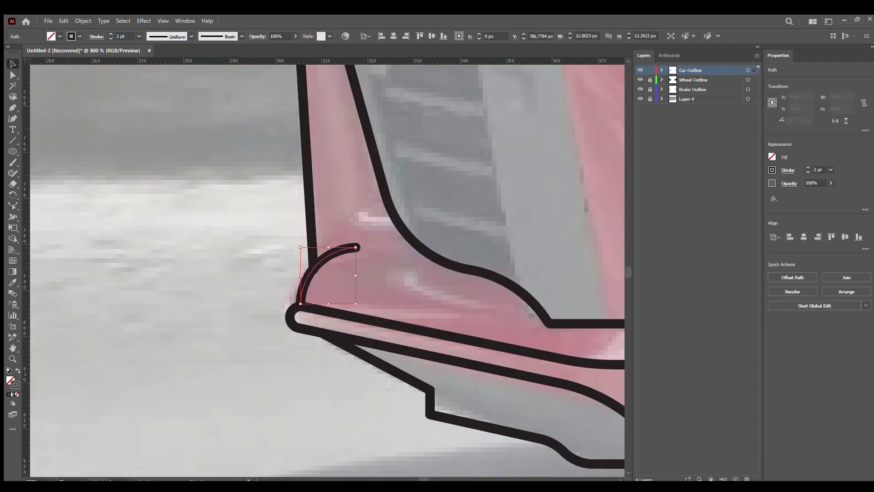
key(shift+grave)
click(301, 303)
key(Escape)
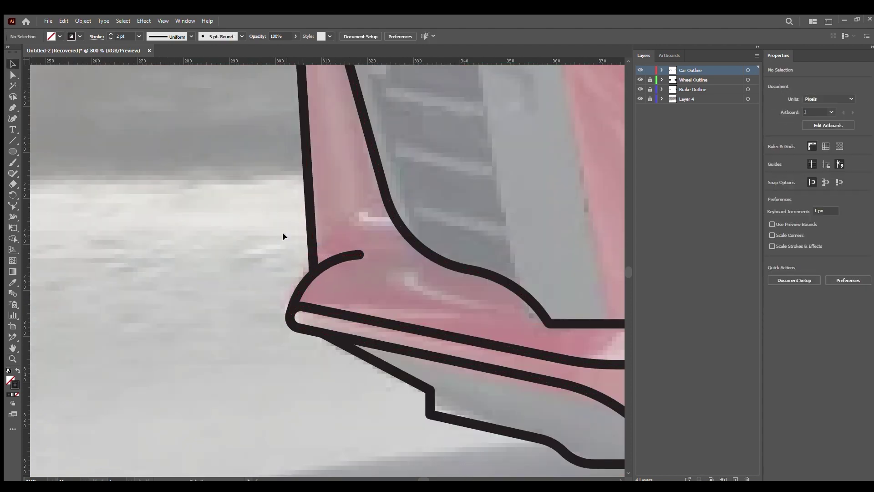
key(z)
alt+click(441, 314)
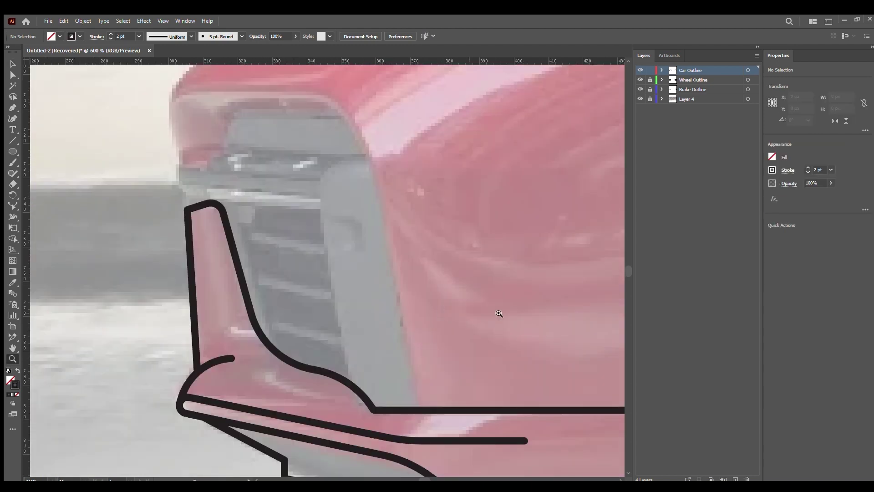
key(ctrl+minus)
key(ctrl+minus)
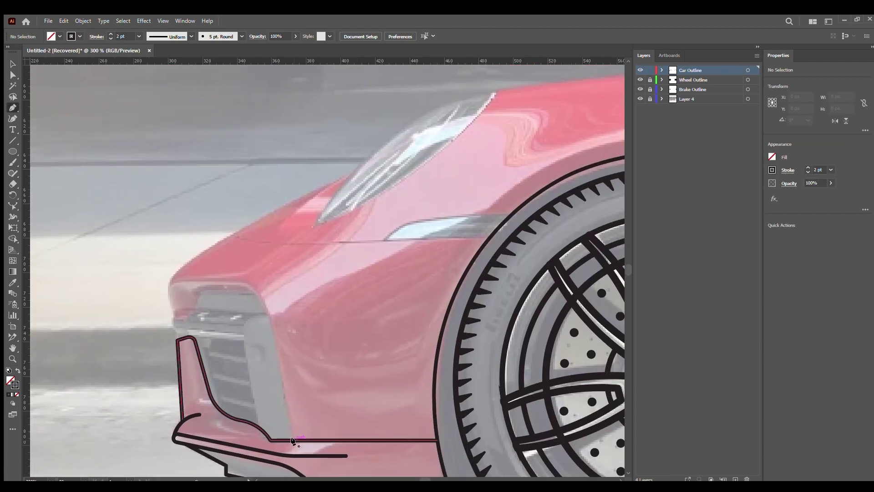
Pen a path from the lip up the grille edge to the nose tip and along the hood, bowing the hood line
click(292, 440)
click(273, 329)
click(252, 289)
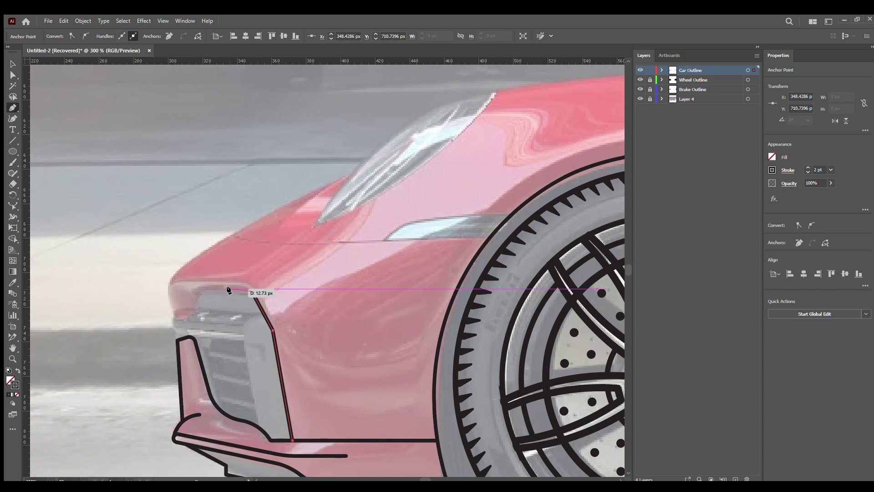
click(177, 284)
click(169, 299)
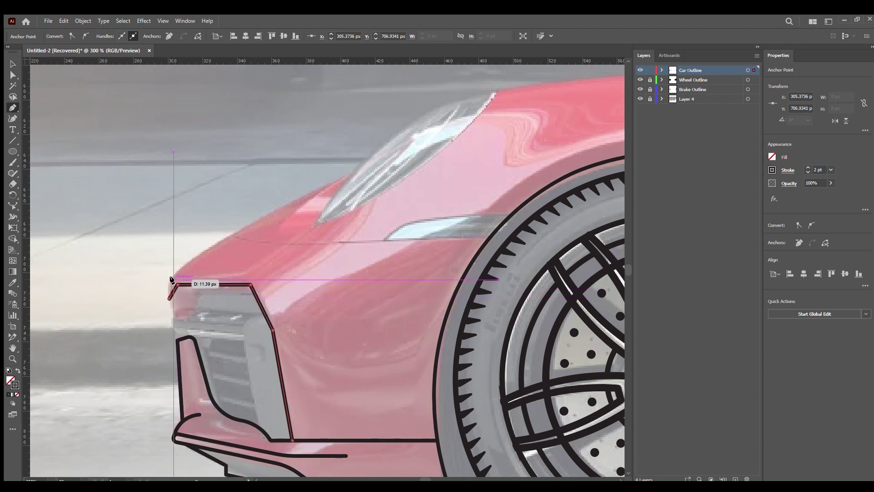
click(174, 277)
click(352, 172)
key(v)
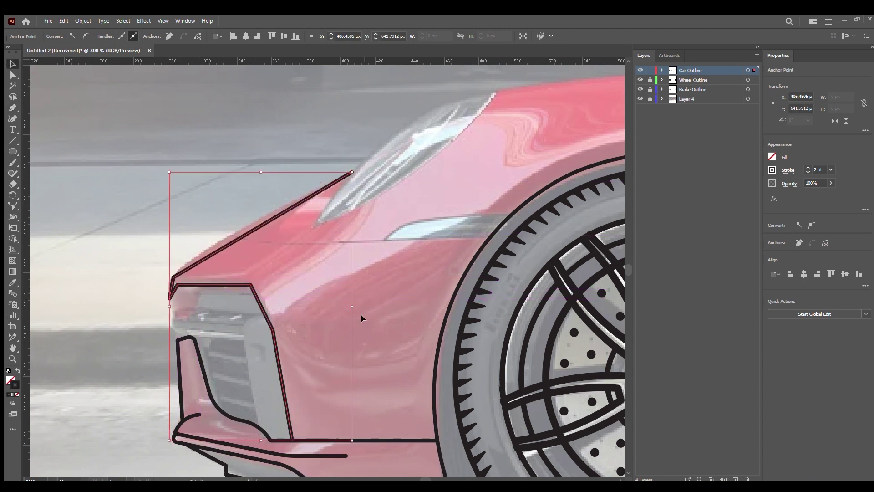
key(shift+grave)
drag(262, 224, 254, 211)
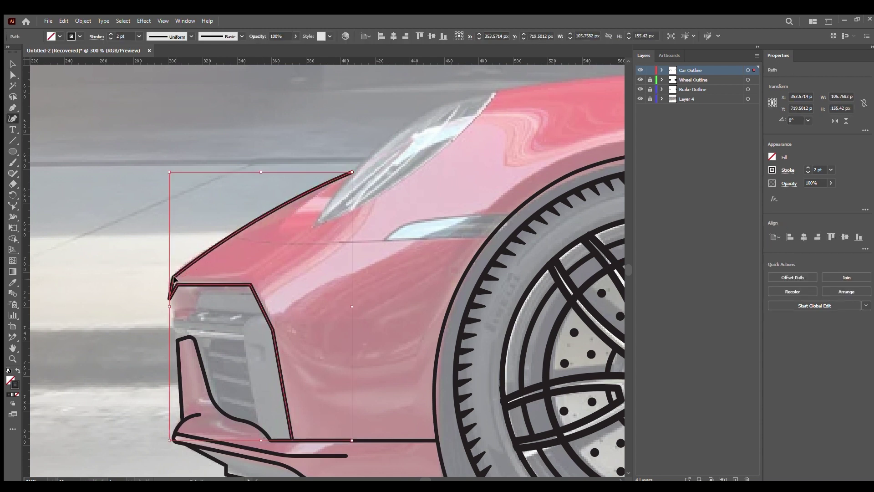
mouse_move(70, 324)
mouse_down()
mouse_move(326, 238)
mouse_move(373, 294)
mouse_up()
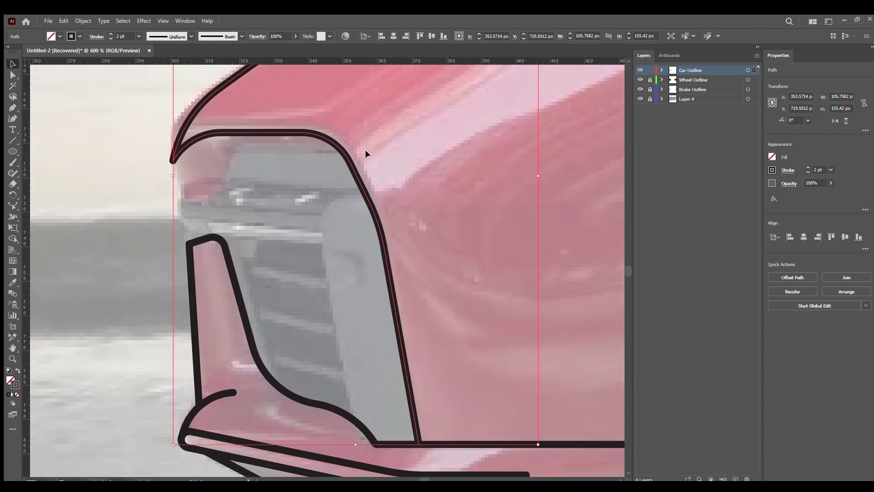
Draw a closed inner divider with a rounded top inside the intake, refining it with the Curvature tool
key(p)
click(332, 196)
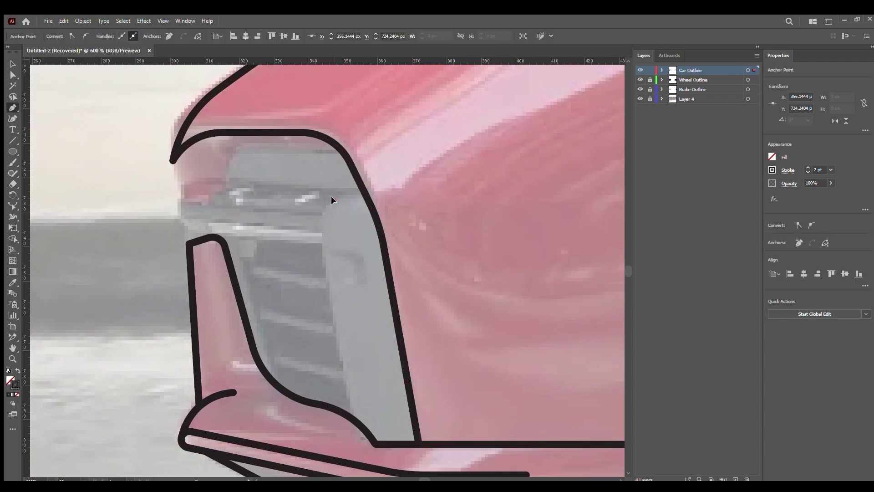
click(350, 415)
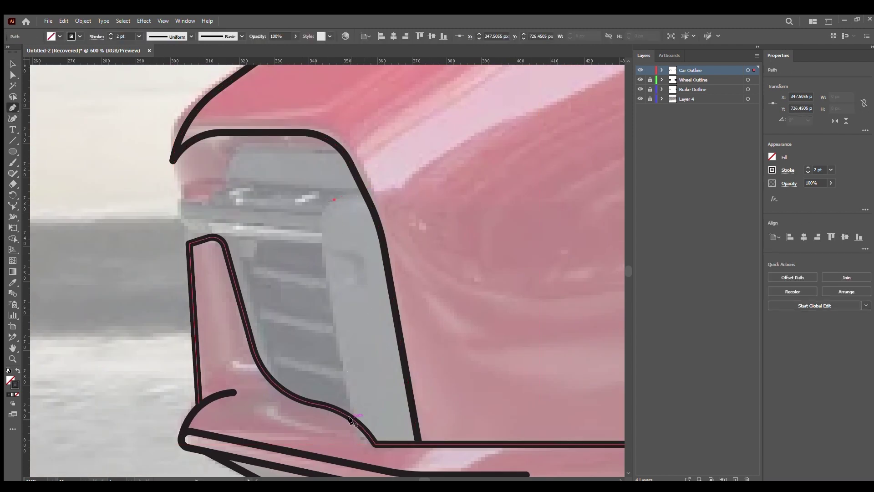
click(311, 199)
drag(343, 210, 378, 238)
click(386, 295)
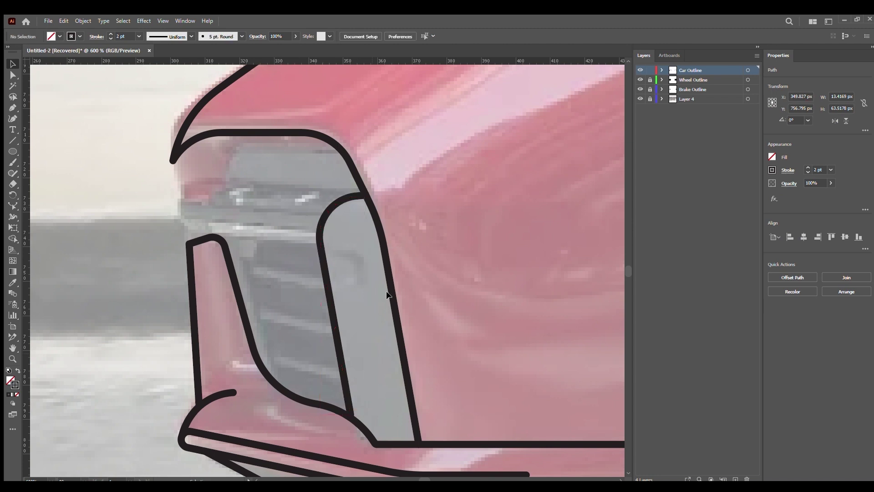
key(ctrl+z)
key(shift+grave)
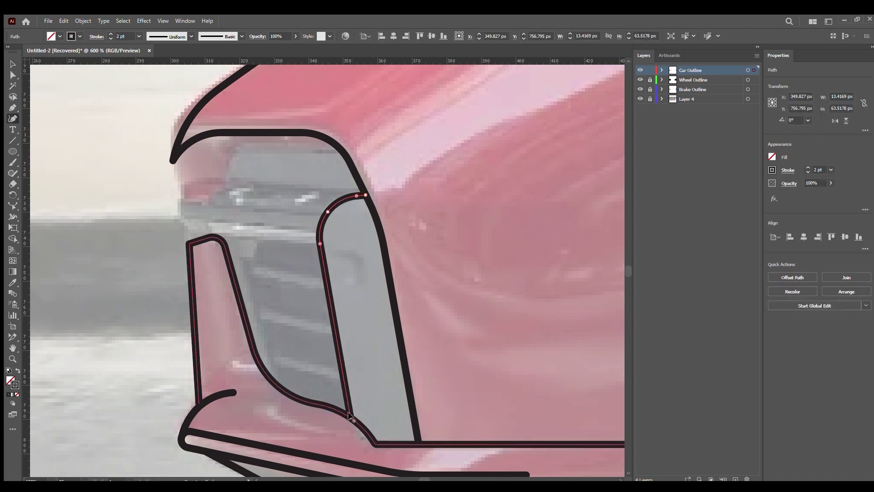
click(350, 415)
key(v)
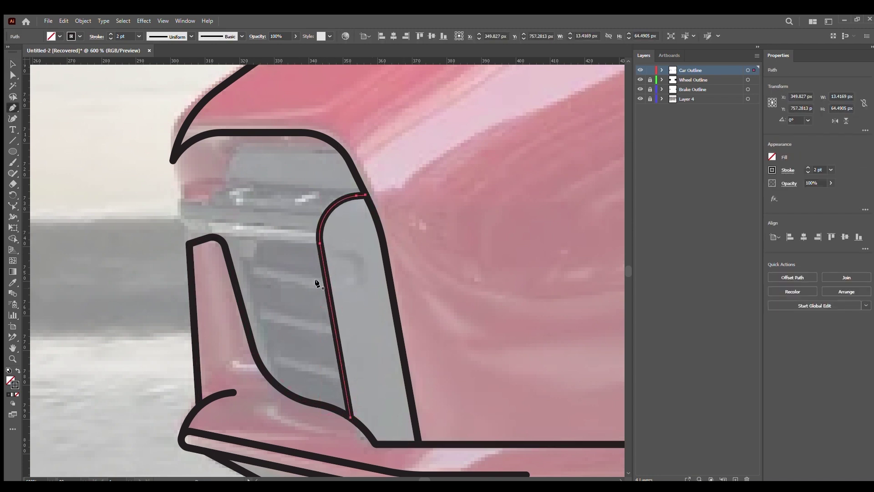
Draw three slanted slat lines across the intake vent toward the divider
click(250, 265)
click(331, 280)
click(13, 64)
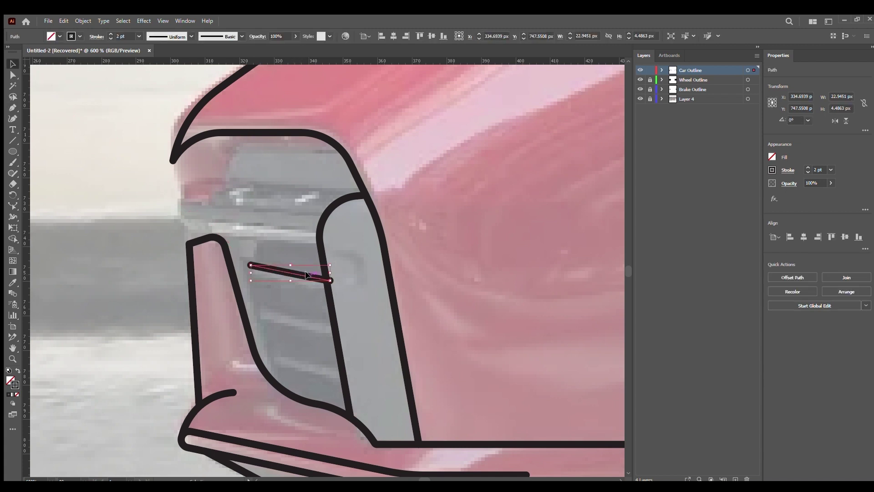
key(ctrl+shift+a)
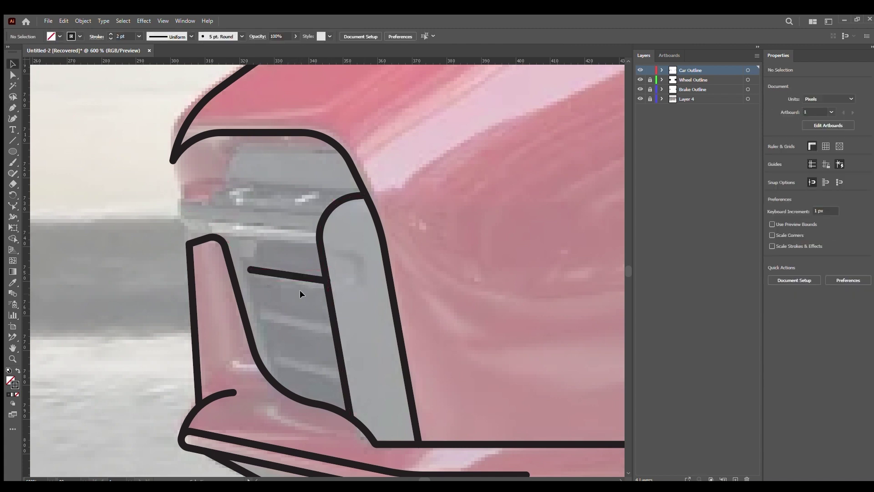
key(z)
click(30, 93)
click(296, 252)
click(394, 278)
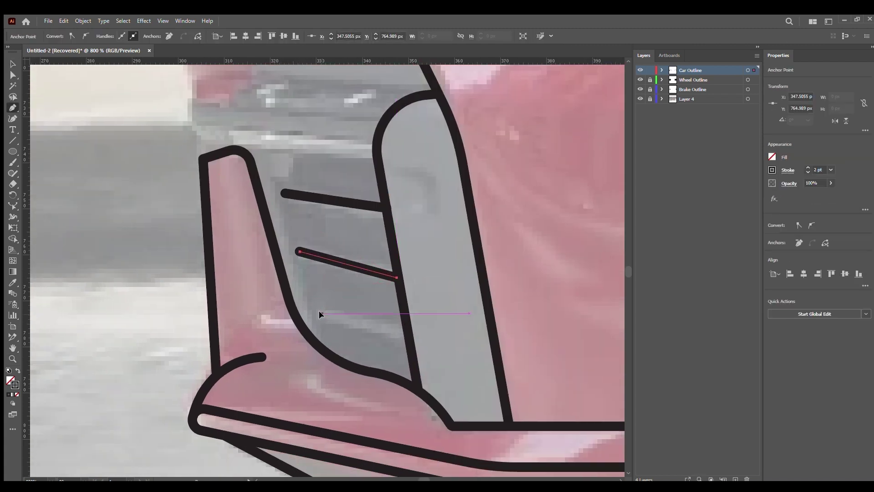
click(321, 313)
click(404, 337)
click(12, 64)
click(359, 215)
Extend the three slats onto the divider outline and send them to the back
drag(382, 208, 391, 212)
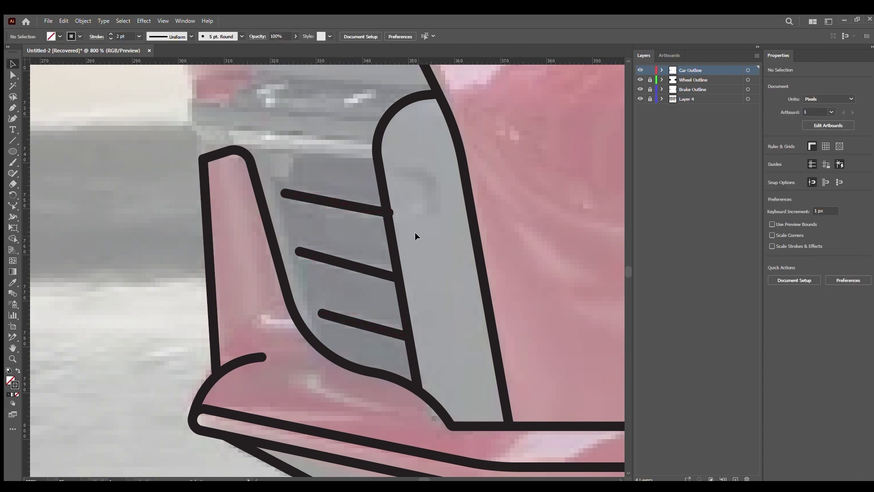
drag(351, 265, 359, 268)
drag(404, 325, 410, 325)
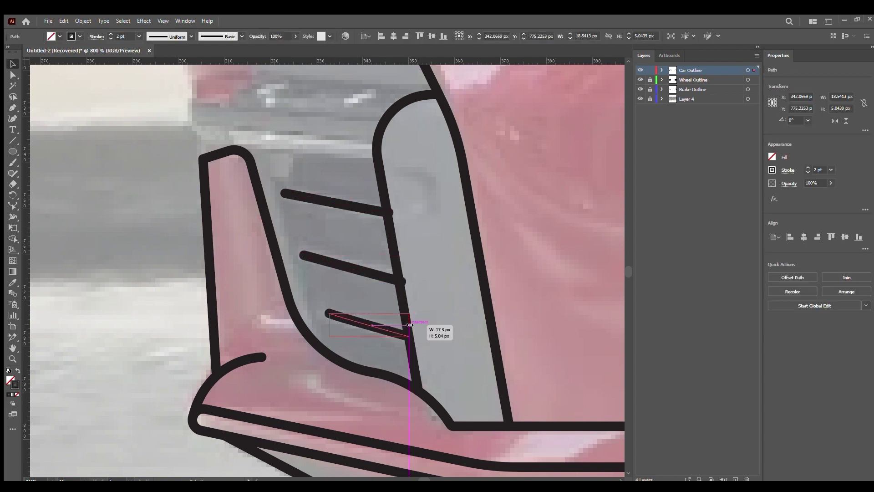
key(ctrl+shift+bracketleft)
click(339, 149)
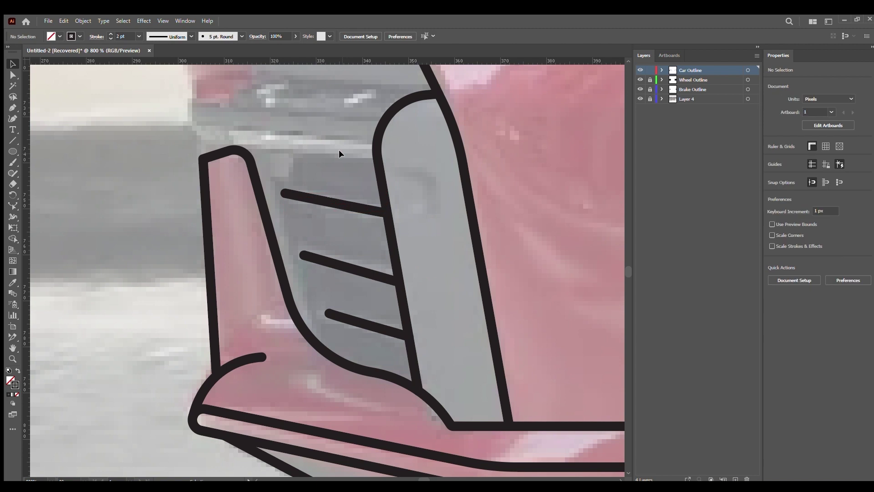
scroll(339, 150, up, 3)
Draw the pointed lower light strip above the intake, closing it at the divider
key(ctrl+minus)
key(p)
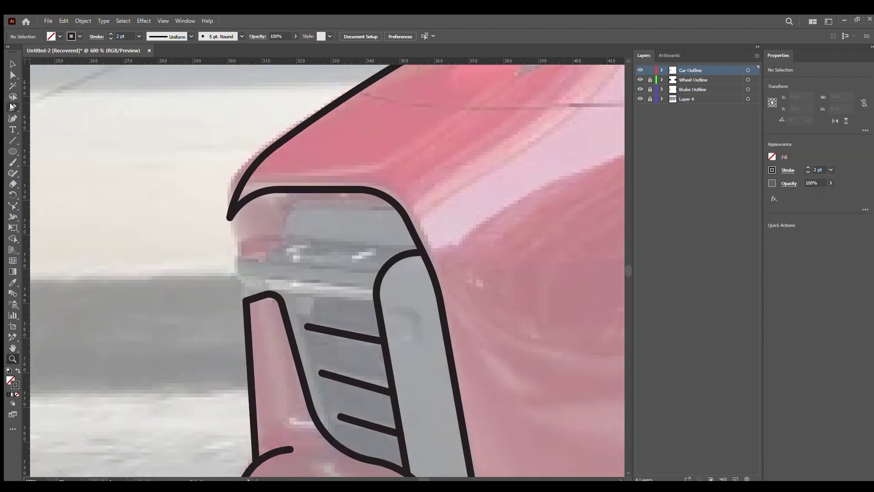
click(267, 283)
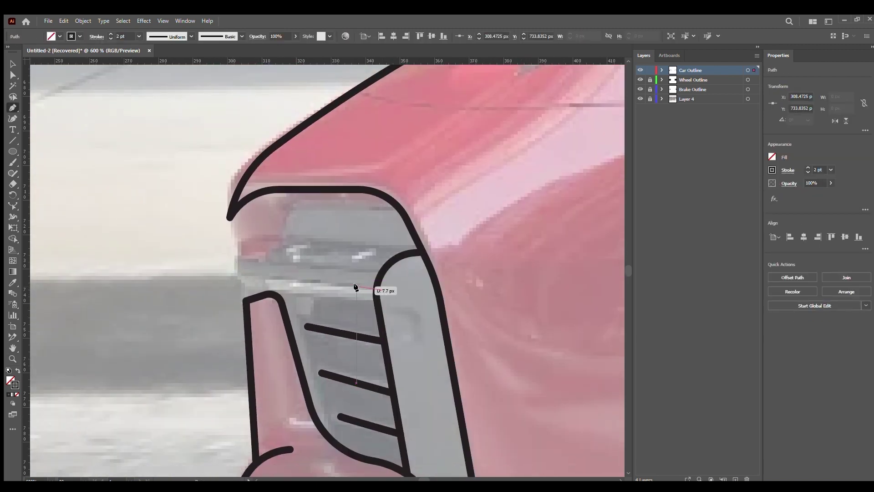
click(234, 264)
click(397, 255)
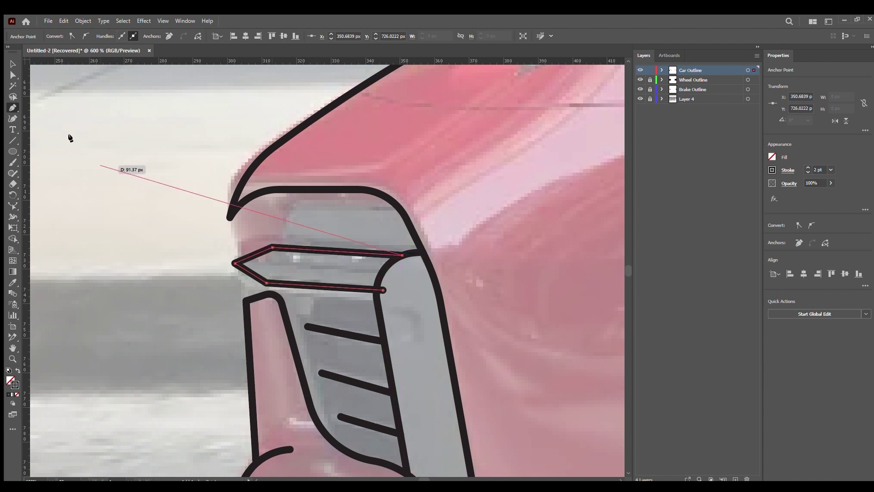
key(shift+grave)
click(377, 290)
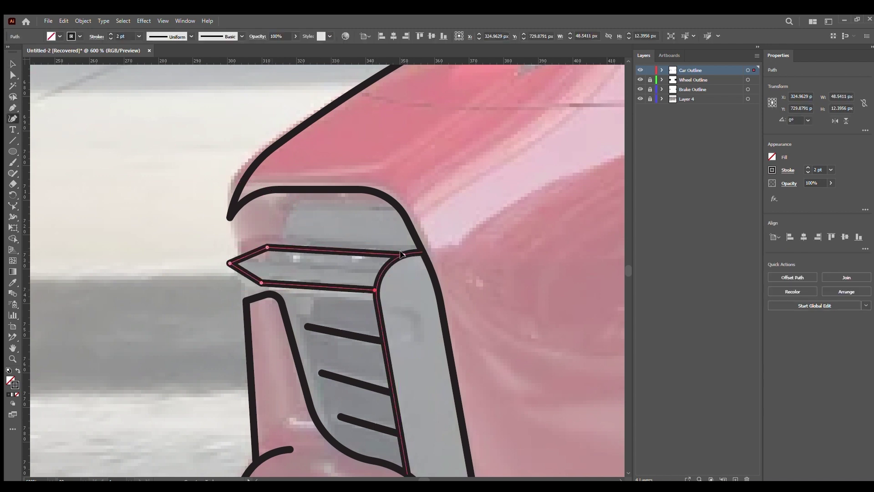
key(v)
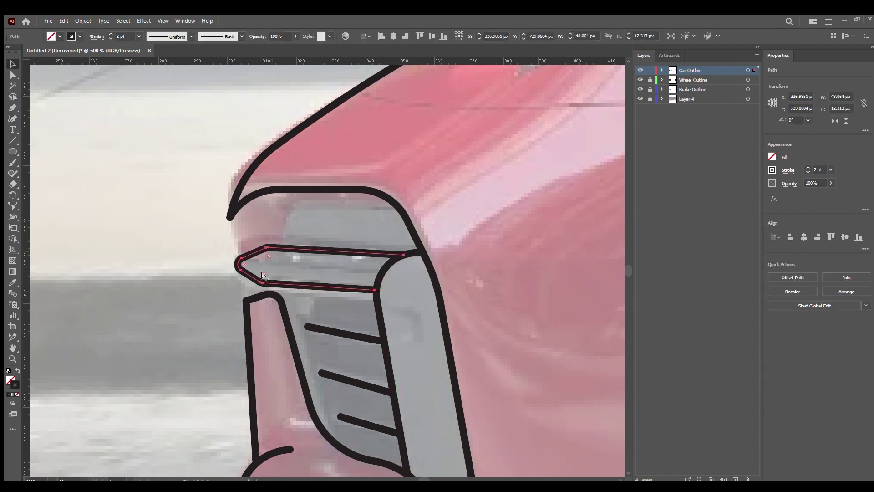
click(490, 244)
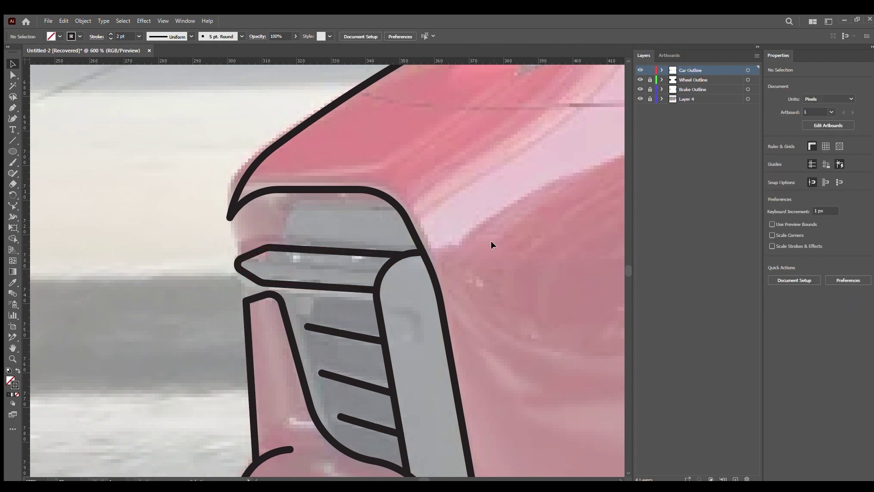
Draw the upper light strip ending at the arch, rounding its sharp corner
key(shift+grave)
click(279, 247)
click(296, 209)
click(400, 209)
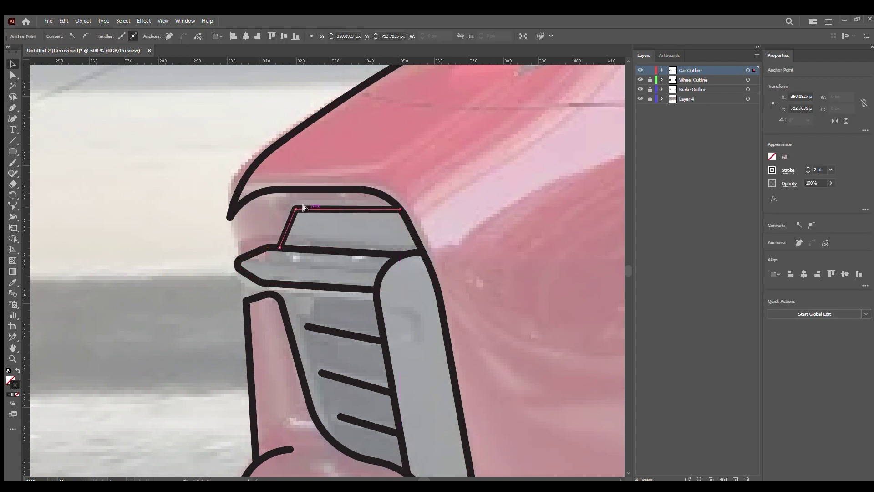
drag(318, 229, 317, 229)
drag(281, 286, 320, 268)
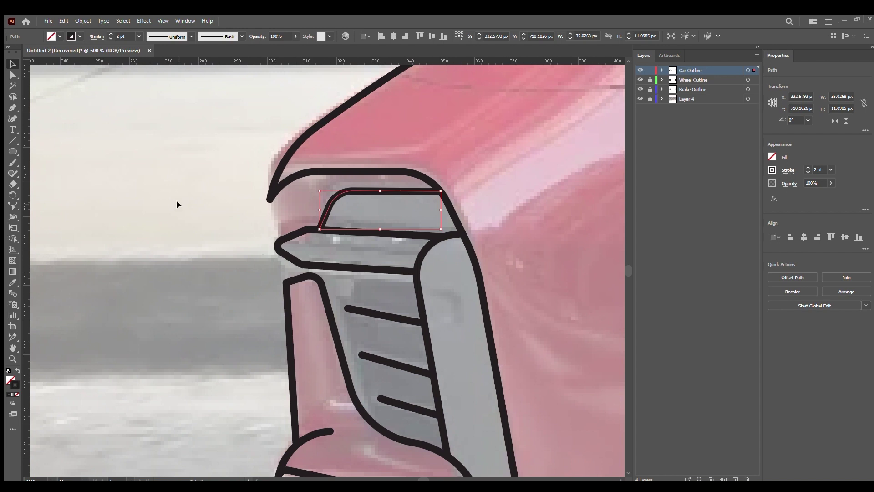
Extend the nose edge line down to the intake outline as a smooth curve
click(270, 199)
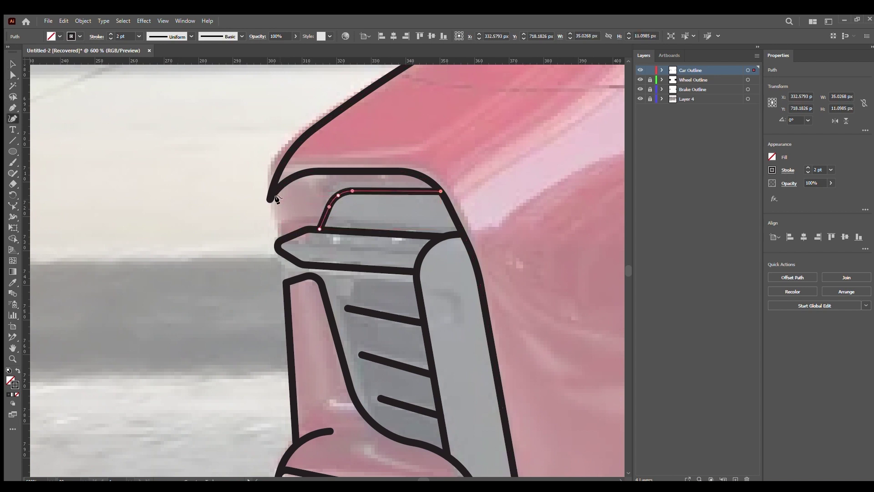
click(277, 240)
click(286, 283)
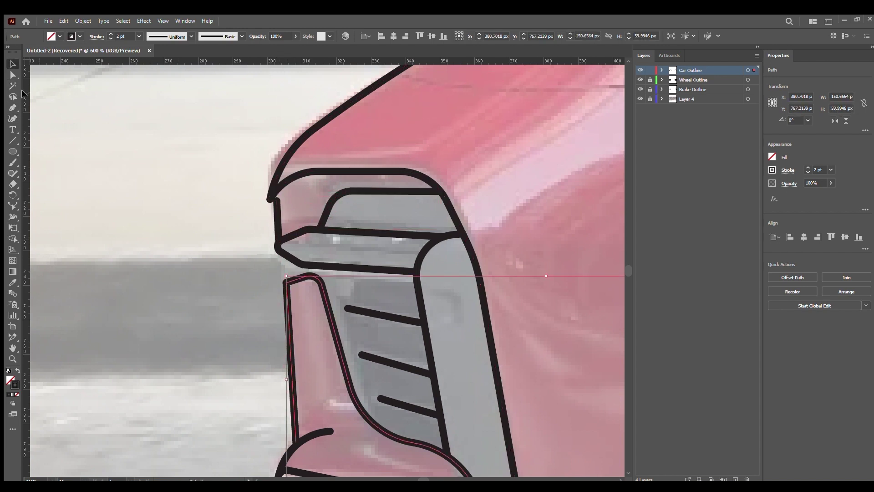
click(276, 240)
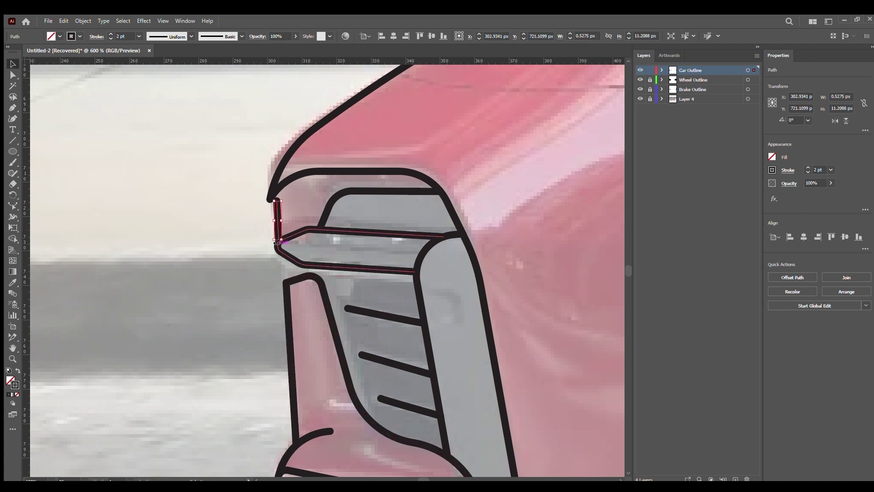
key(ctrl+j)
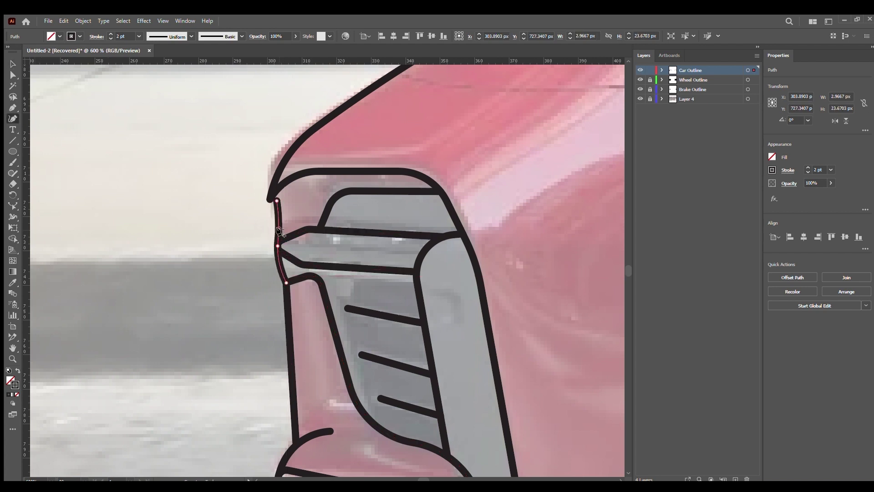
key(v)
click(217, 174)
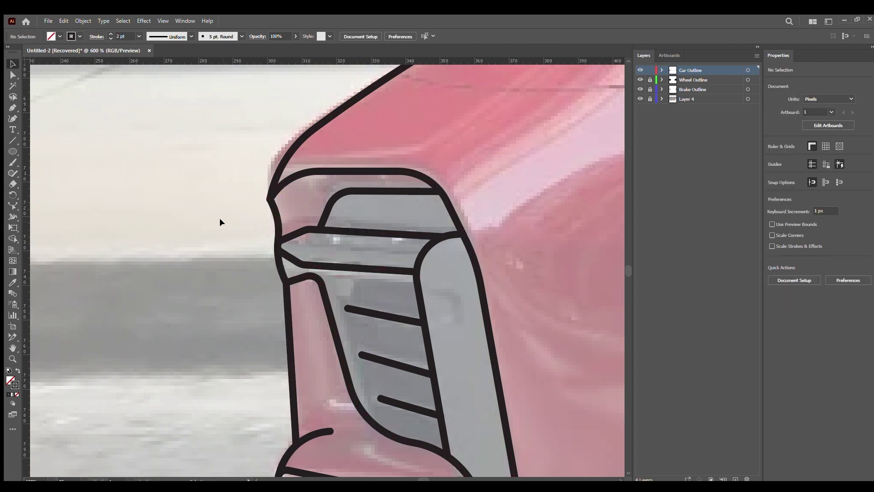
Zoom out to the front wheel and select the fender arc behind it
key(z)
alt+click(380, 198)
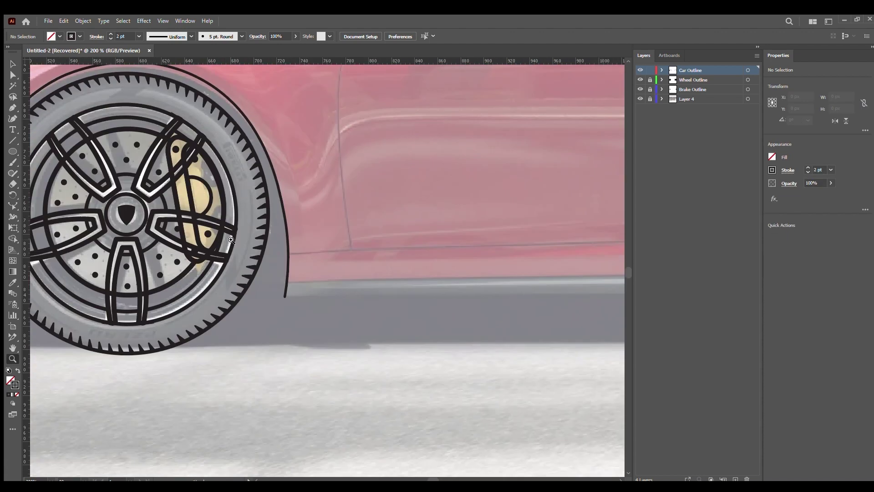
key(v)
click(123, 291)
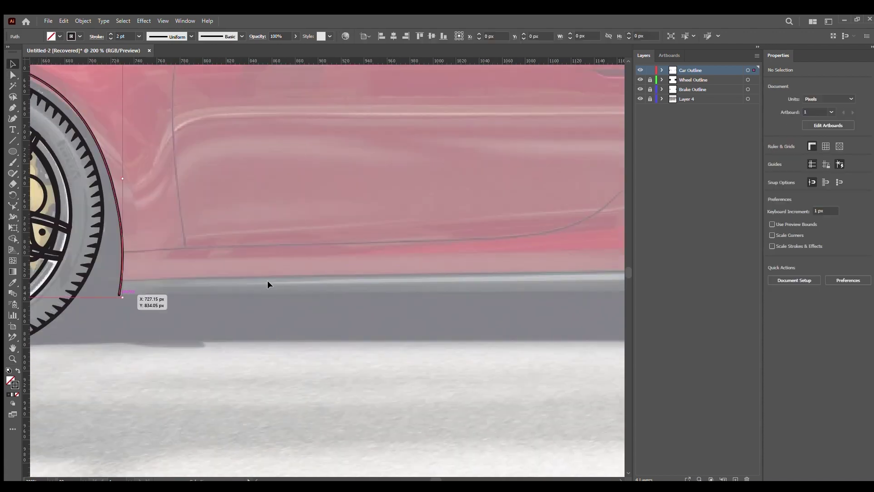
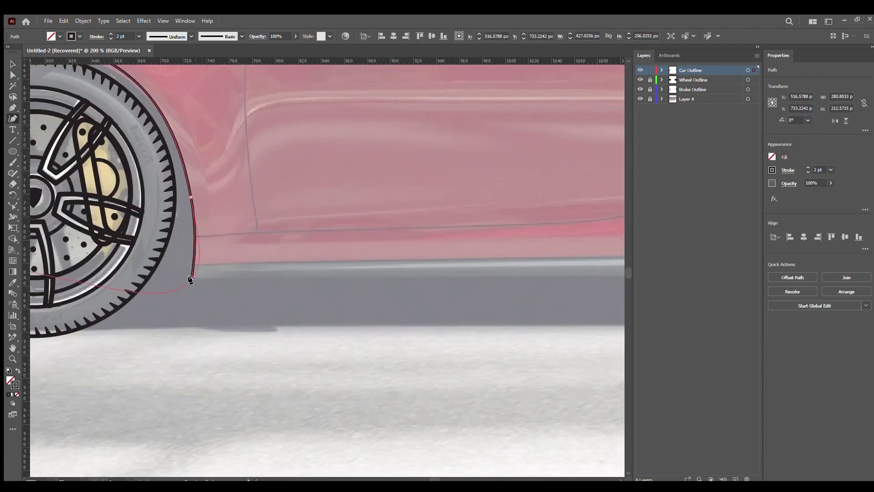
Continue the car outline path under the front wheel arch and along the sill
click(189, 277)
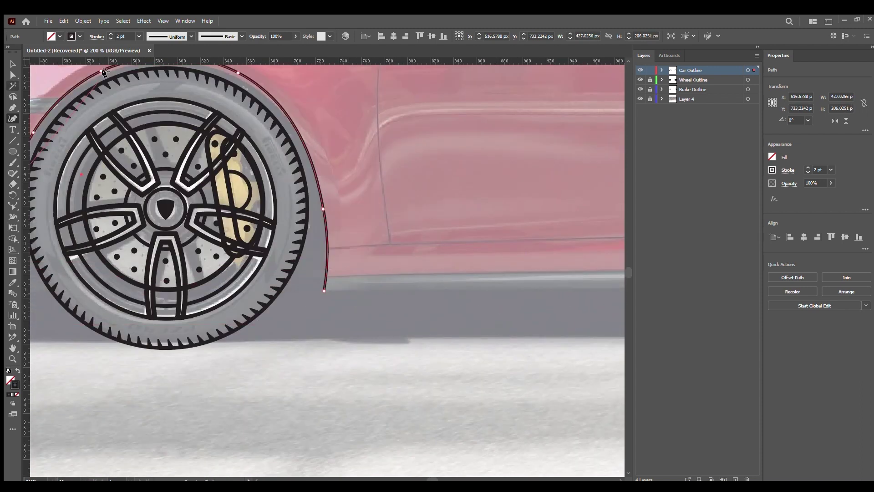
click(324, 290)
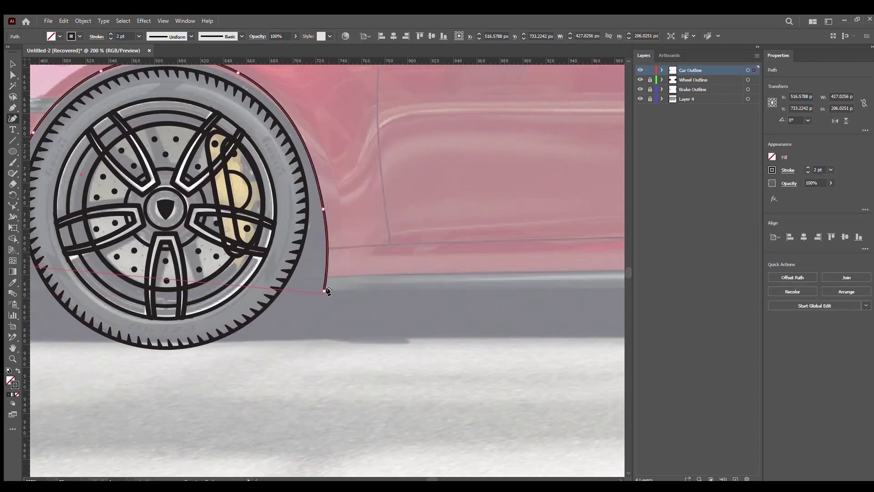
click(428, 289)
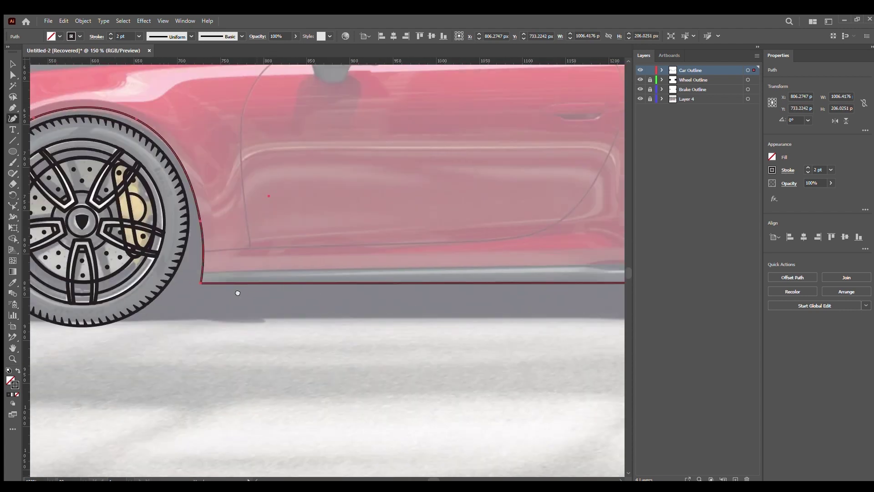
scroll(238, 293, right, 3)
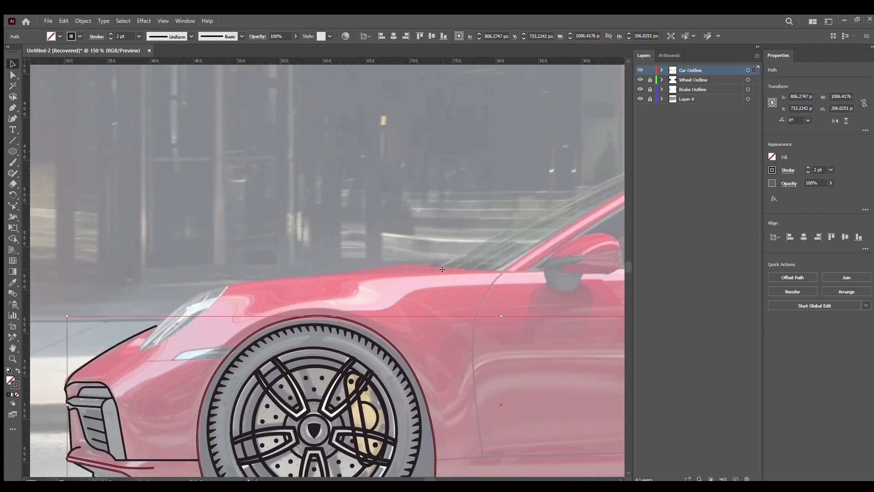
Zoom to the headlight and draw a flat ellipse, tilted and fitted over it
key(z)
click(392, 283)
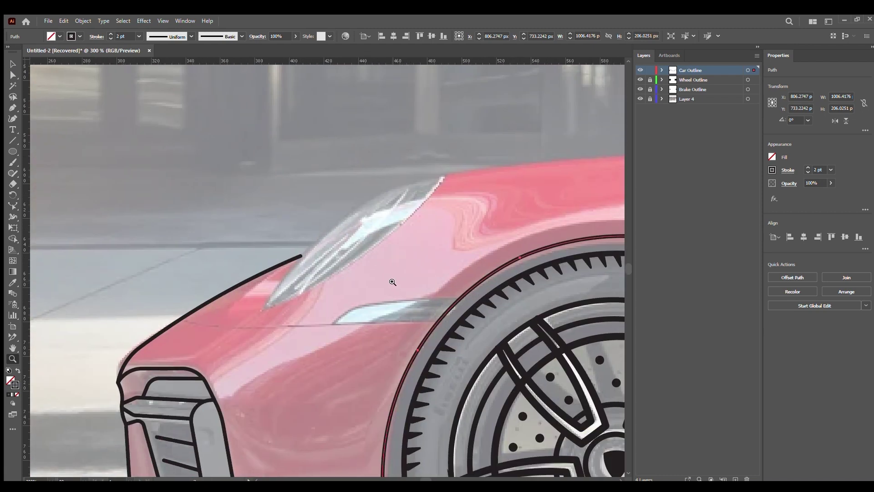
key(l)
mouse_move(266, 157)
mouse_down()
mouse_move(444, 312)
mouse_move(421, 192)
mouse_move(463, 218)
mouse_up()
key(v)
drag(464, 156, 444, 119)
drag(377, 140, 378, 192)
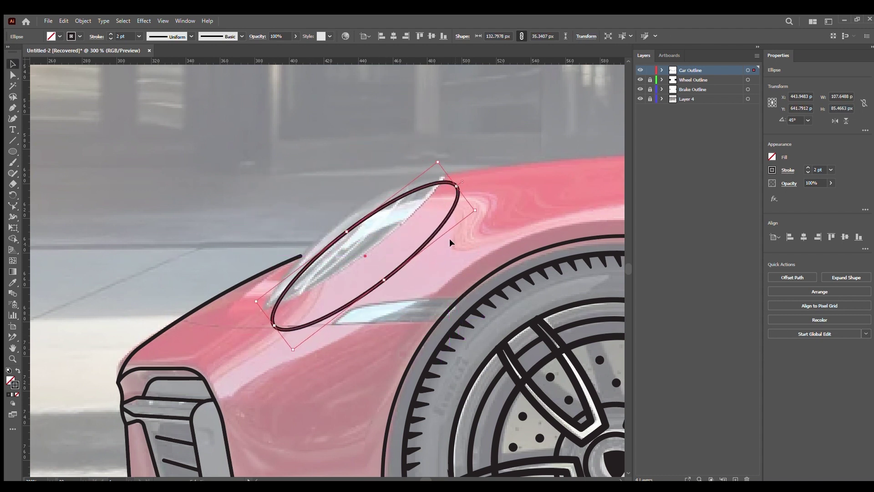
mouse_move(453, 238)
mouse_down()
mouse_move(333, 201)
mouse_move(343, 220)
mouse_up()
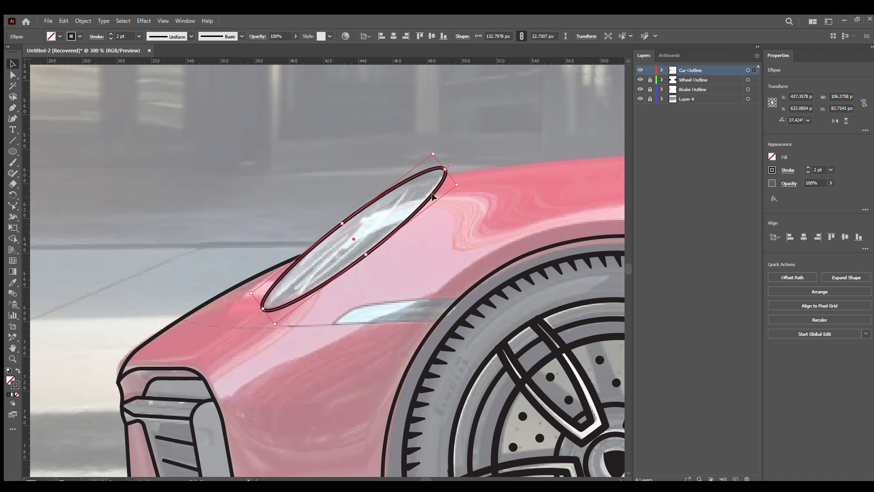
Add a second, wider ellipse around the headlight and check the selection of both
drag(275, 324, 244, 336)
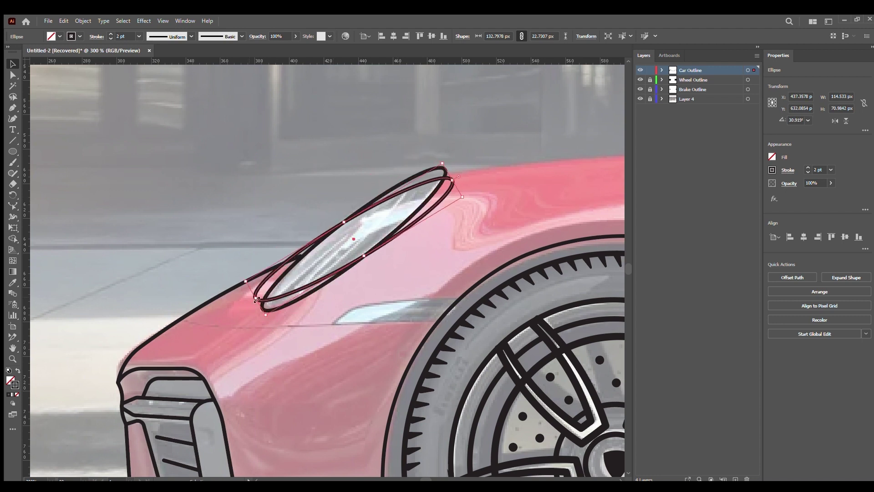
click(345, 181)
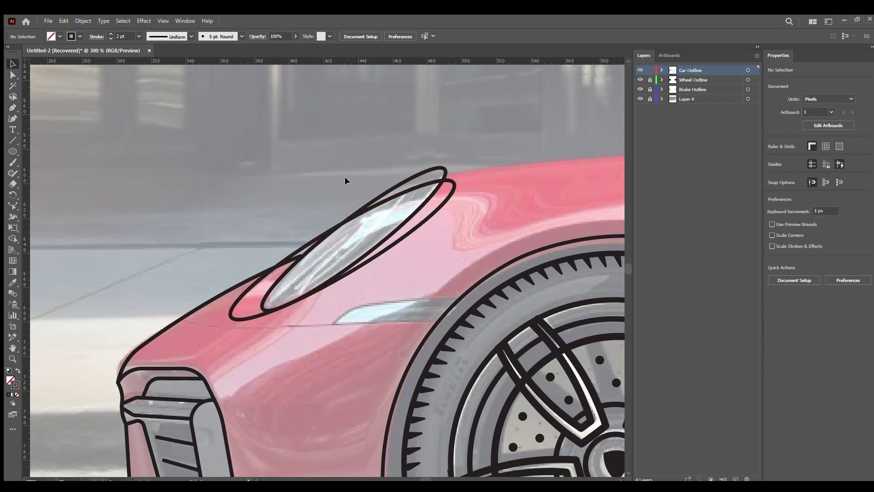
drag(345, 181, 384, 200)
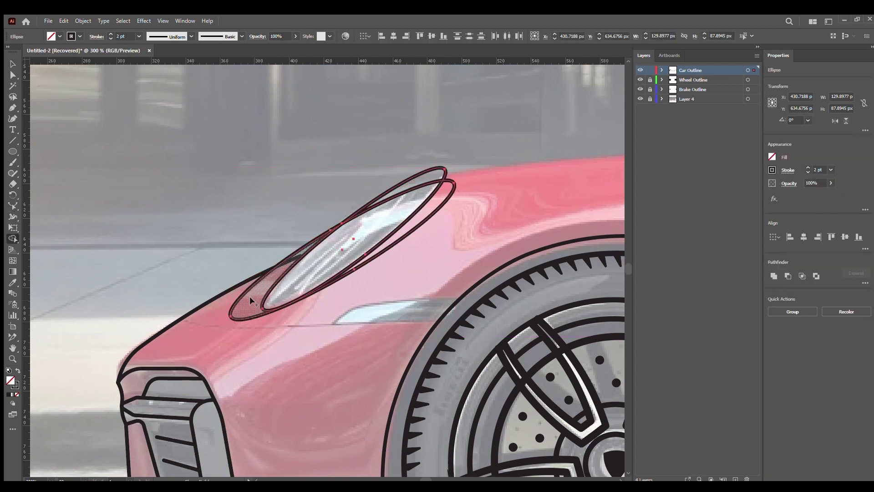
click(279, 290)
key(ctrl+a)
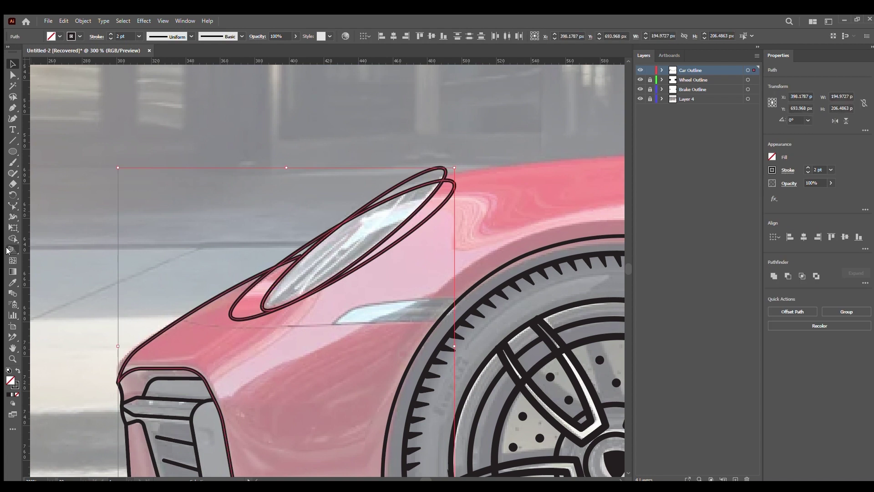
click(422, 182)
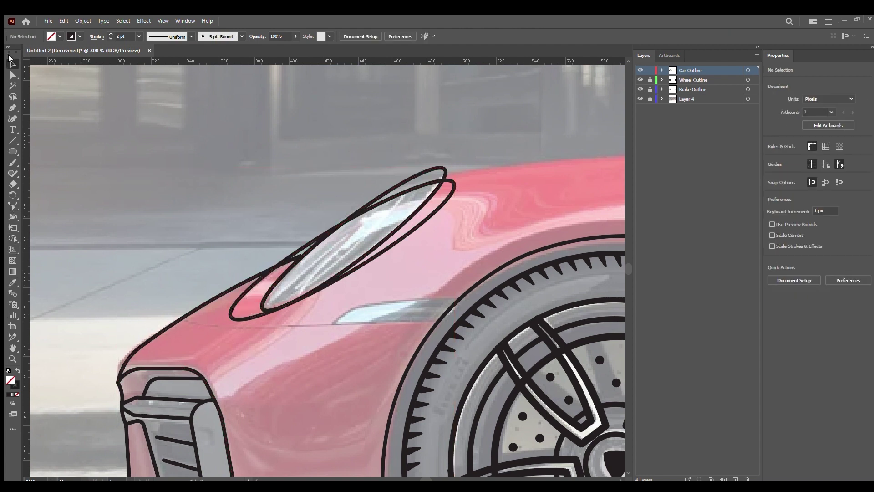
click(307, 263)
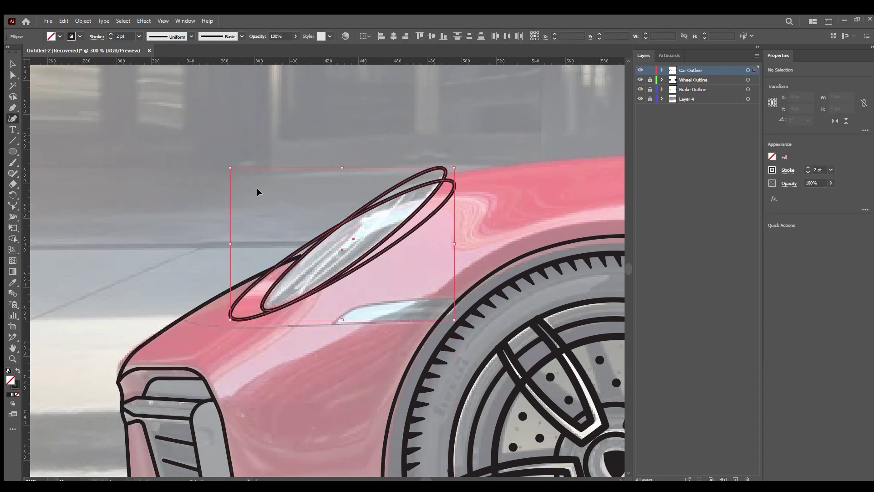
Zoom closer, add a curve point on the outline, and resize the inner ellipse to fit
key(ctrl+plus)
key(ctrl+plus)
key(ctrl+plus)
click(13, 119)
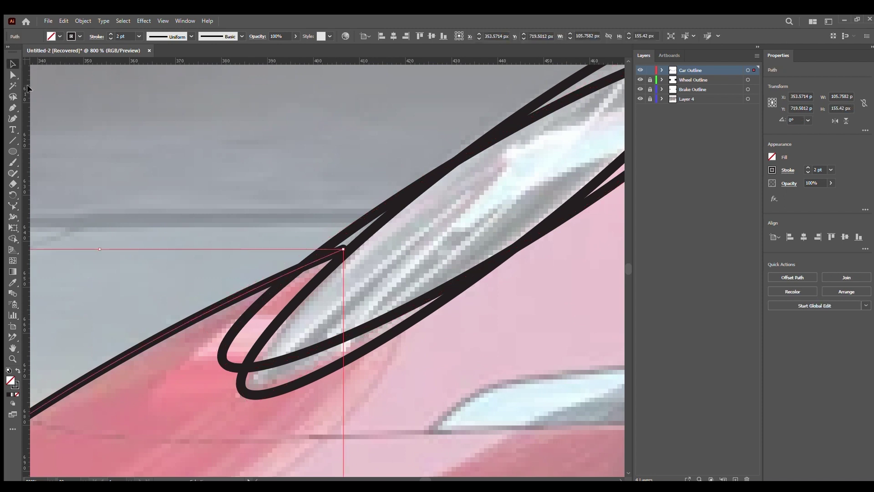
click(361, 240)
key(v)
scroll(347, 137, down, 2)
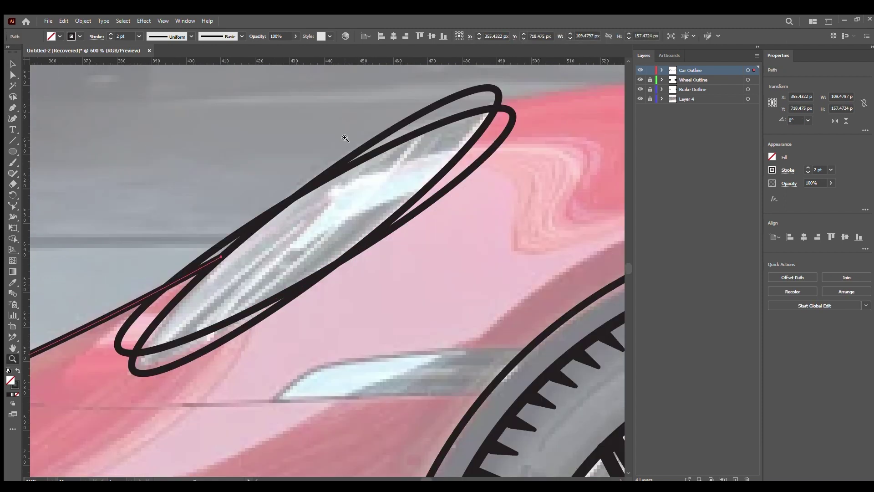
scroll(264, 254, up, 1)
click(185, 361)
drag(355, 277, 354, 292)
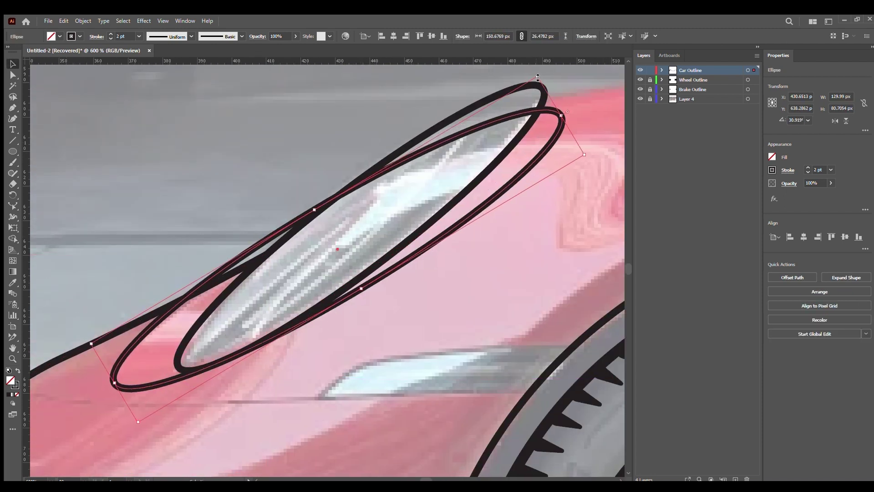
click(39, 72)
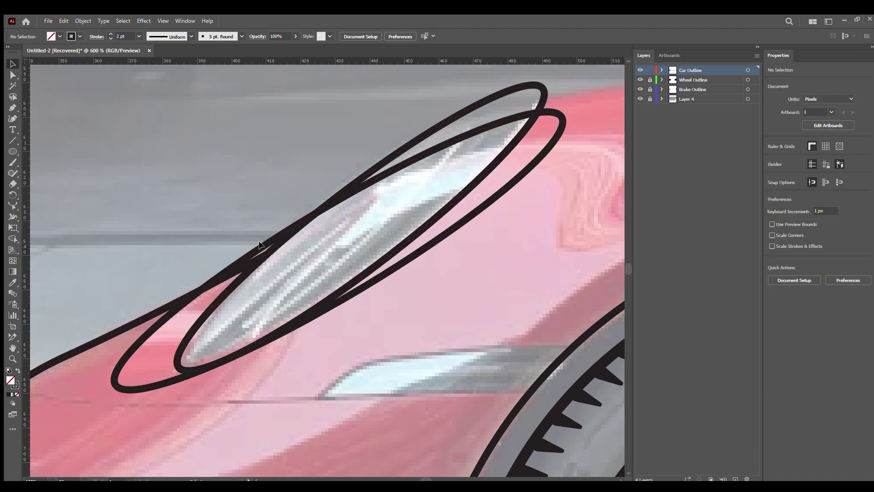
click(519, 199)
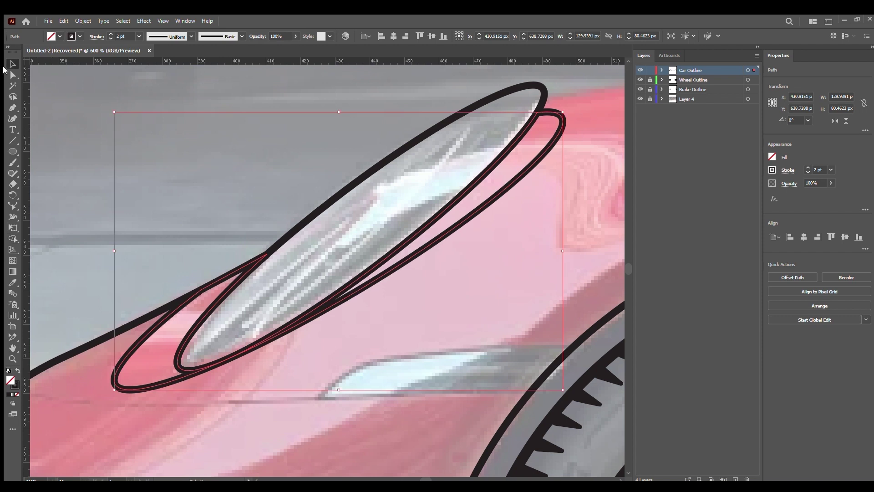
click(494, 360)
Merge the inner ellipse's tip into the outer one and reshape the headlight's lower curve
key(a)
drag(564, 122, 542, 109)
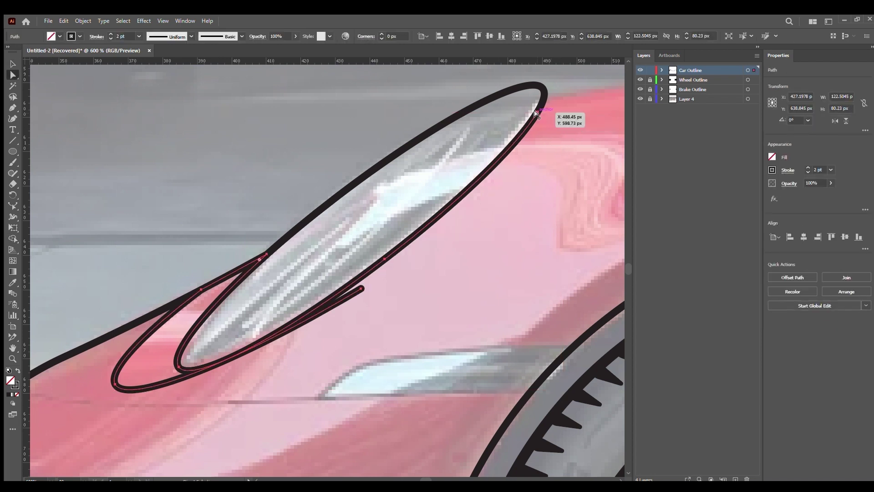
drag(245, 354, 375, 282)
click(13, 119)
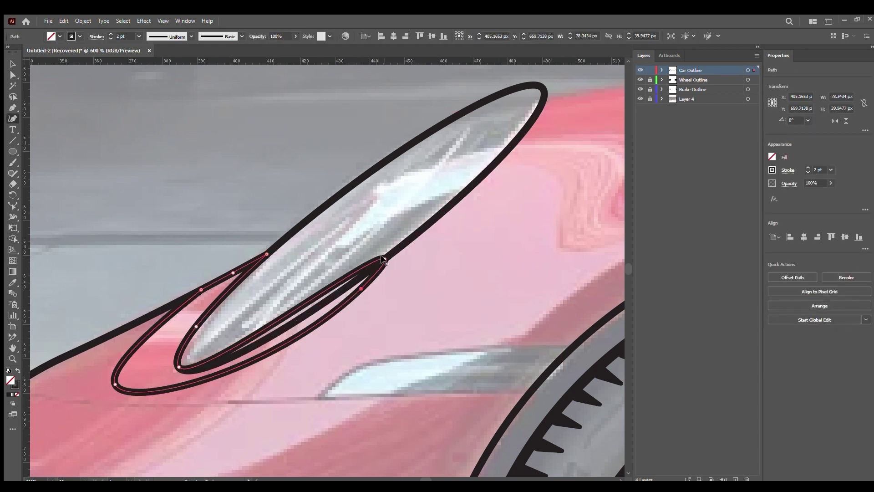
click(348, 288)
click(301, 320)
key(v)
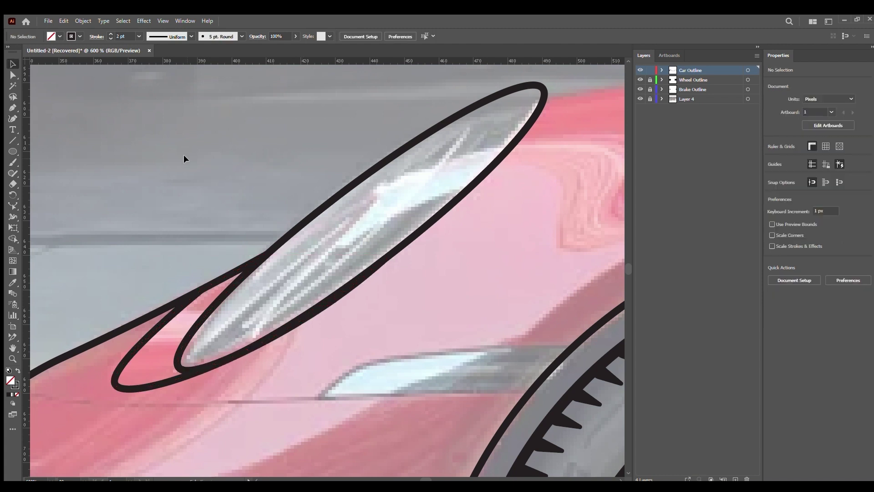
scroll(186, 156, left, 10)
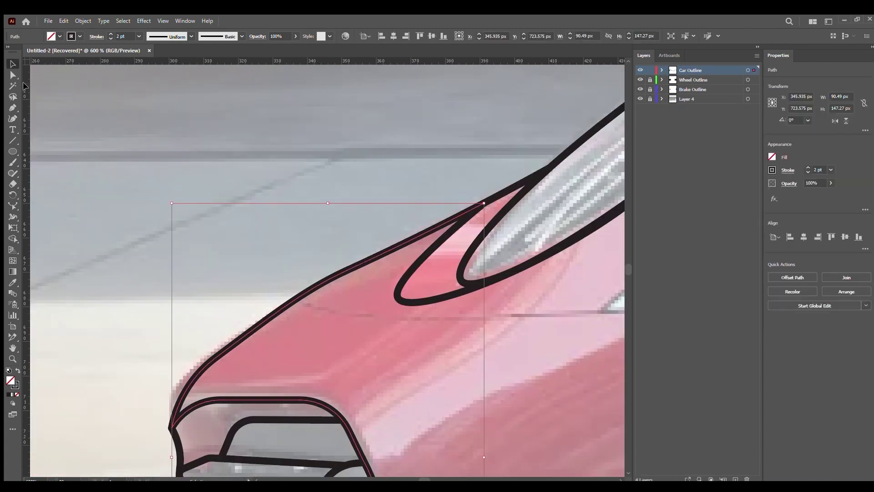
Refine the hood curve of the car outline with an added curve point
click(14, 118)
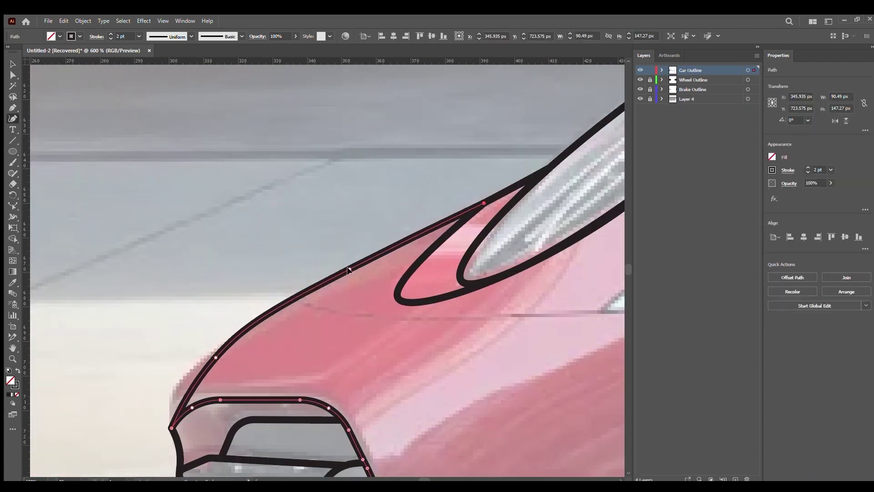
click(356, 269)
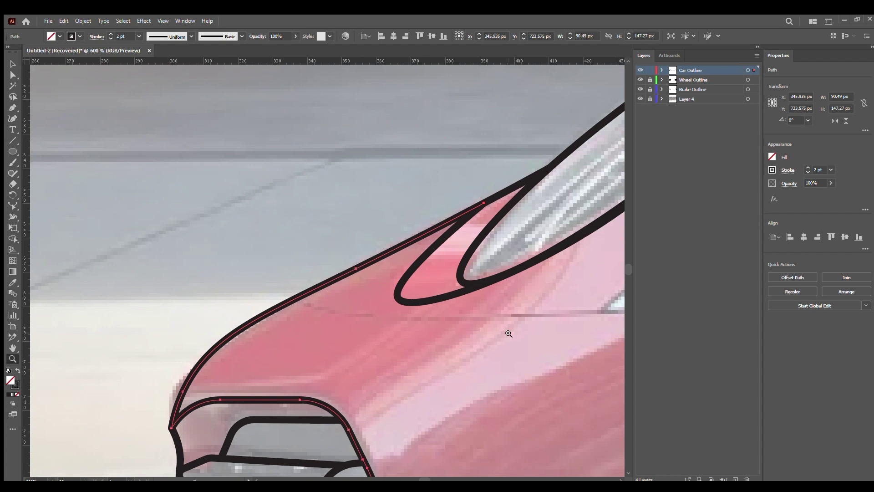
scroll(509, 333, down, 5)
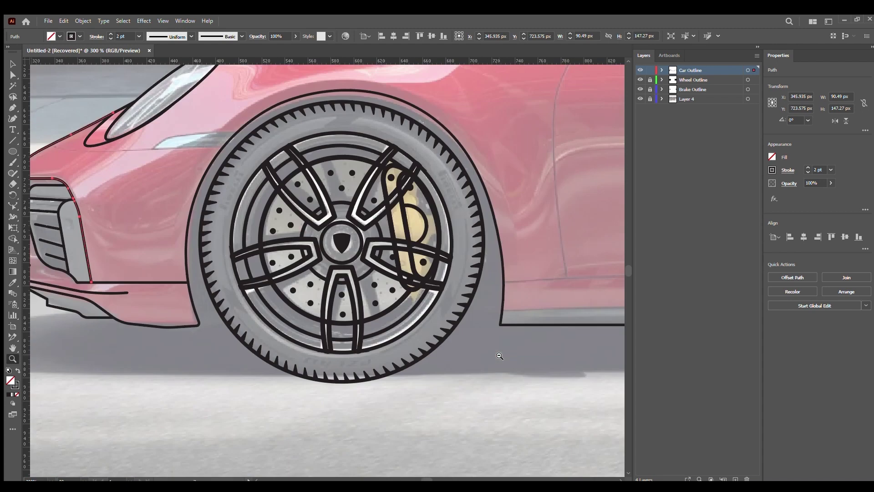
scroll(177, 158, up, 4)
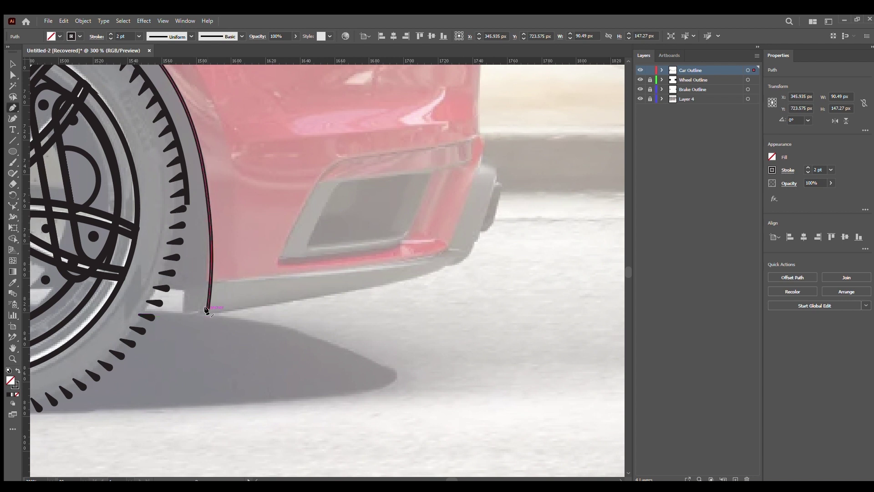
Resume the outline behind the rear wheel, tracing the rear bumper, diffuser fin and exhaust surround
click(207, 311)
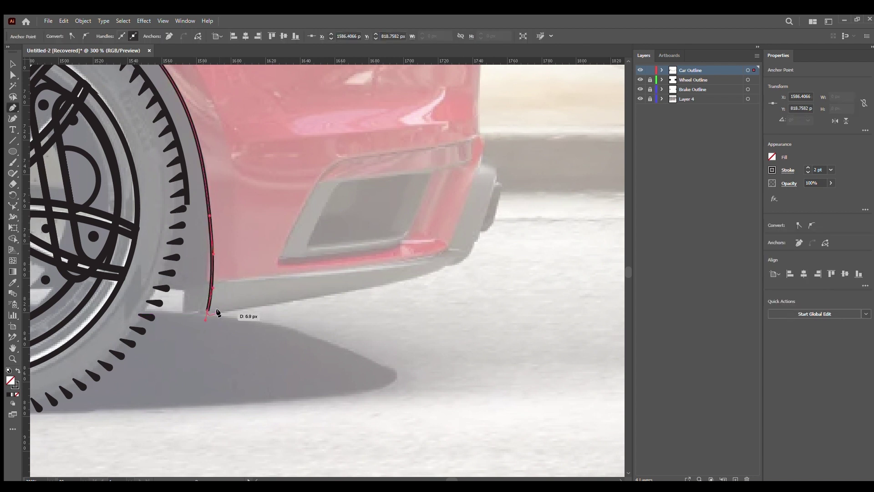
click(427, 275)
click(445, 265)
click(465, 263)
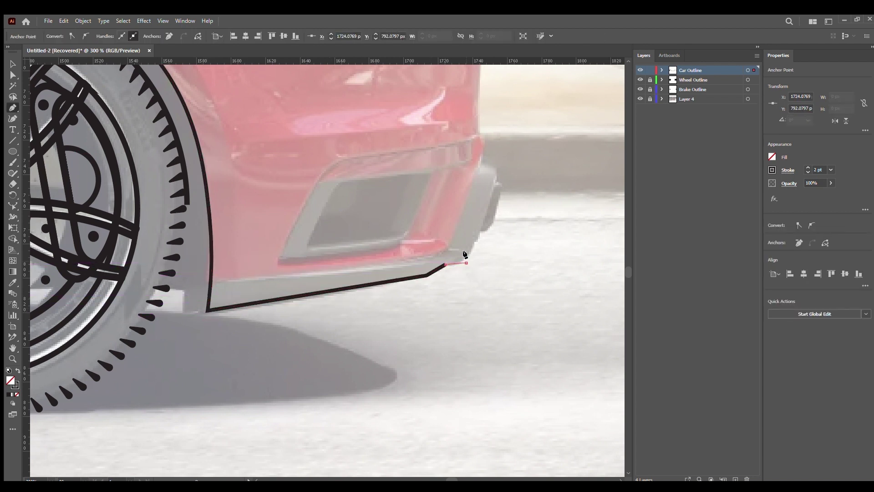
click(501, 168)
click(482, 151)
click(443, 256)
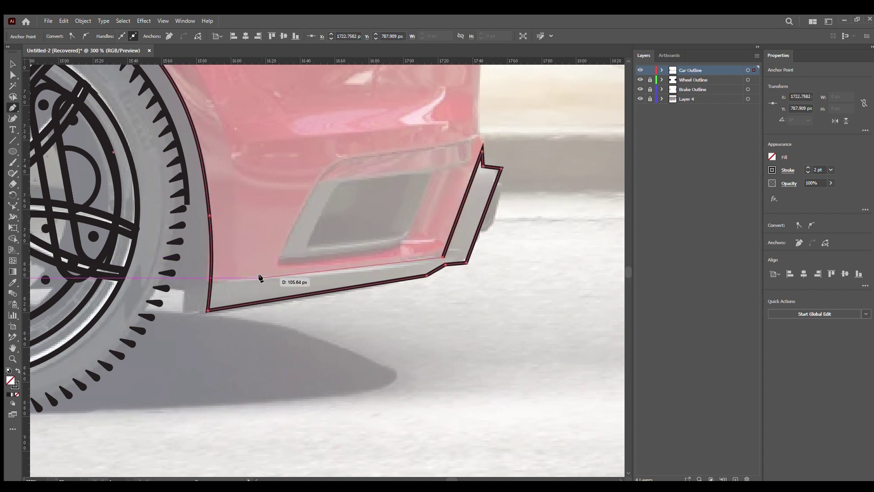
key(ctrl+z)
click(450, 244)
click(279, 262)
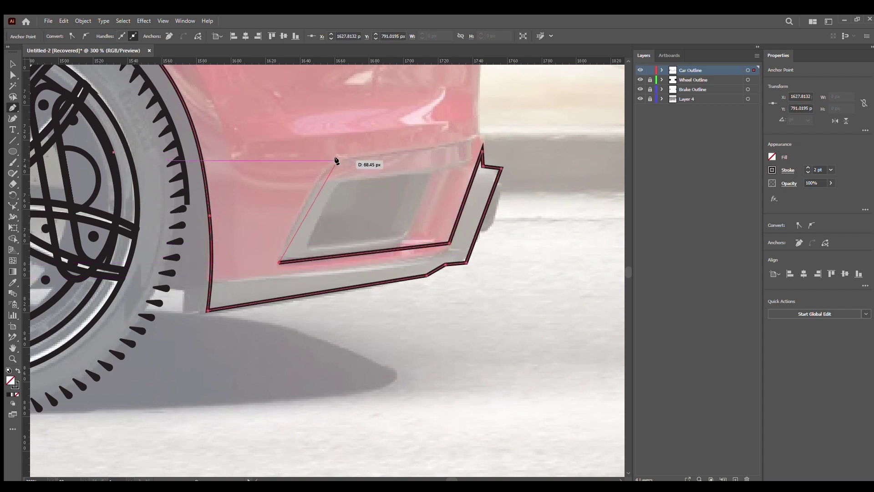
click(327, 160)
click(478, 136)
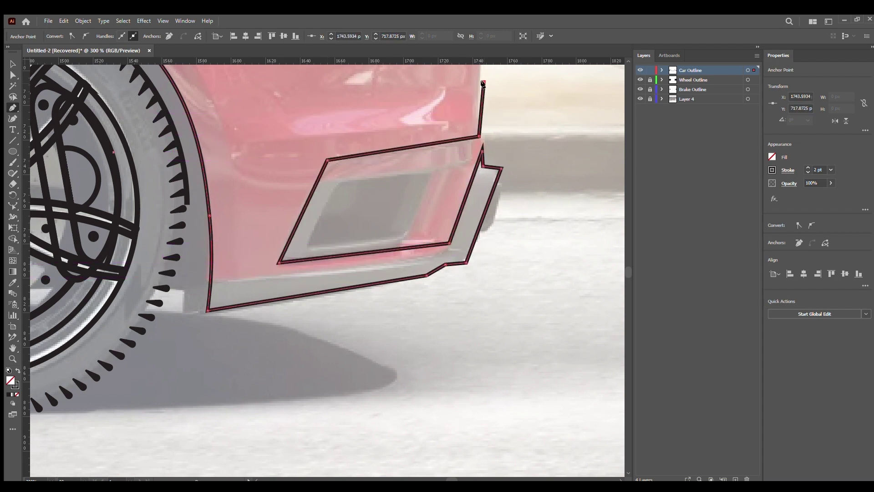
Trace the outline up the rear of the body and around the rear light
scroll(483, 83, up, 5)
click(510, 229)
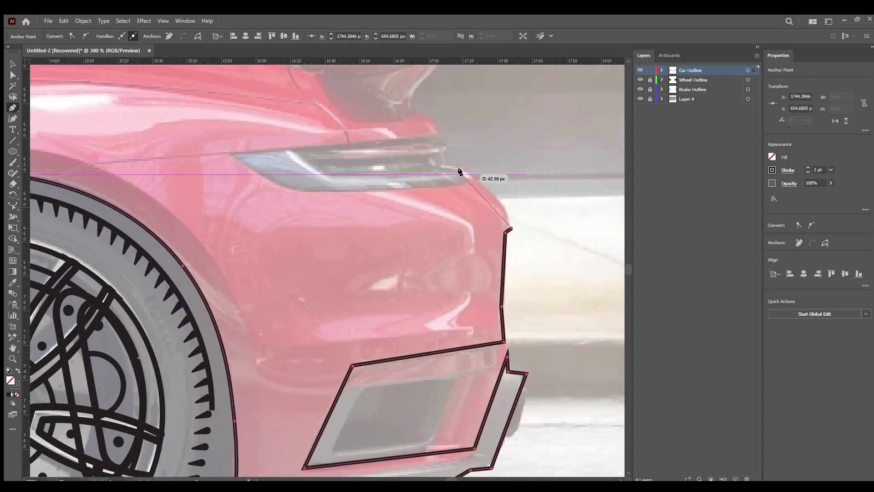
click(508, 206)
click(462, 164)
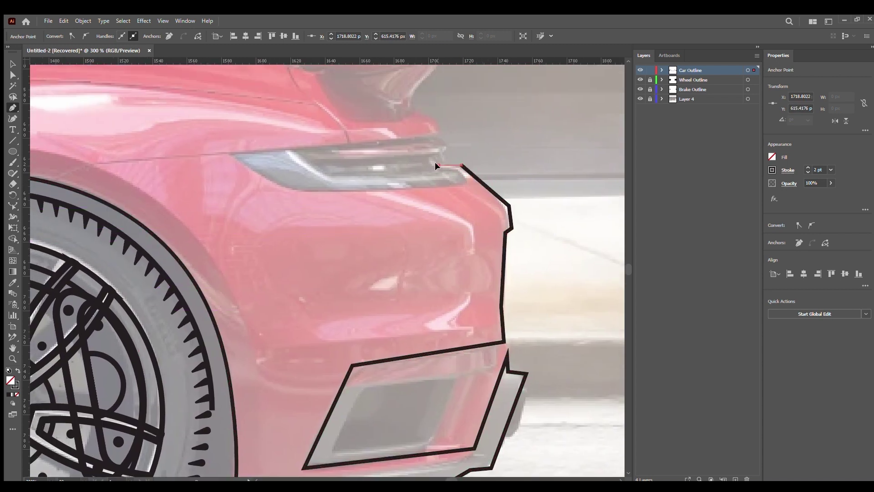
click(466, 186)
click(292, 192)
drag(250, 143, 300, 194)
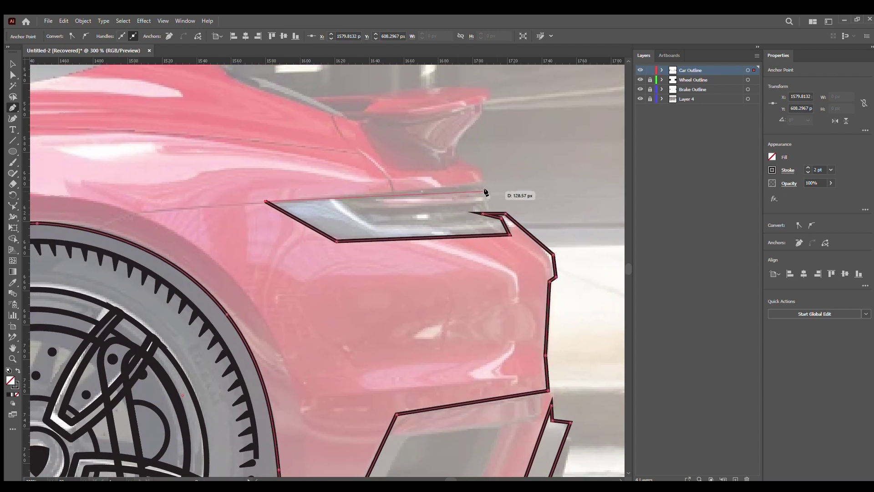
click(490, 185)
click(488, 169)
click(465, 159)
Trace the notch beneath the spoiler, along the spoiler edge and across the rear deck
drag(457, 143, 493, 211)
click(494, 209)
click(525, 181)
click(523, 172)
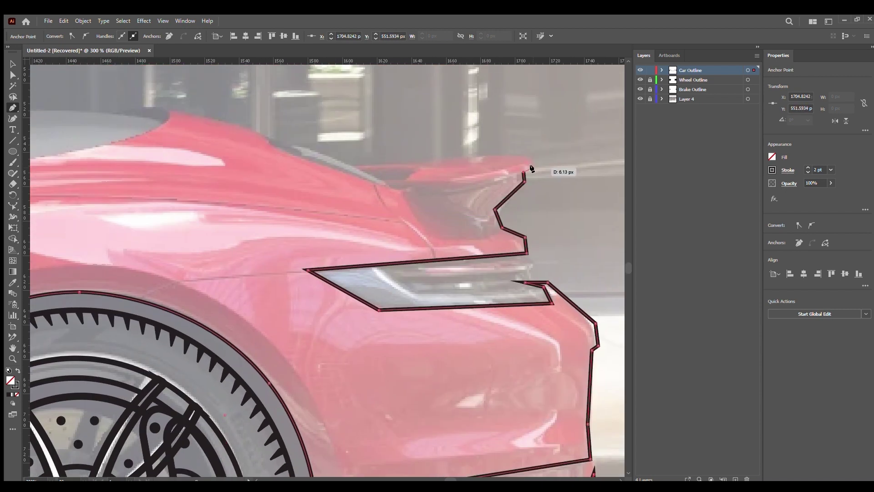
click(354, 162)
drag(135, 106, 458, 171)
click(489, 174)
drag(323, 175, 400, 171)
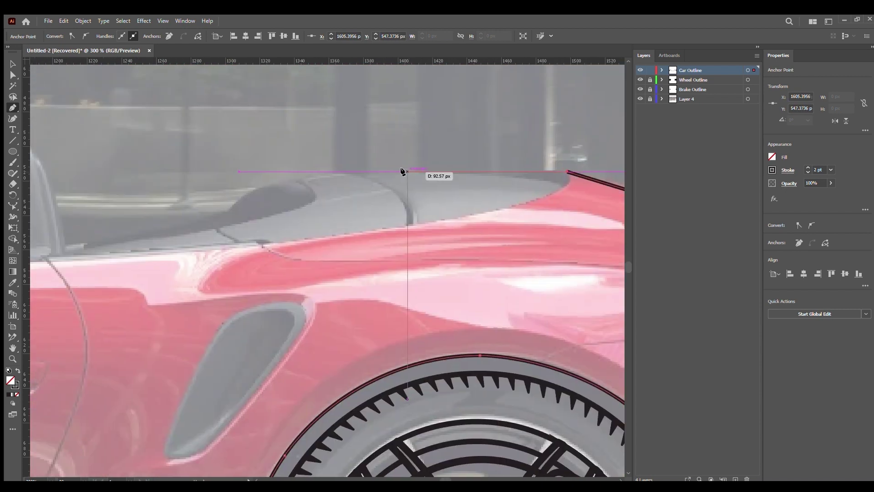
click(509, 175)
click(355, 176)
mouse_move(310, 178)
mouse_down()
mouse_move(595, 206)
mouse_move(507, 195)
mouse_up()
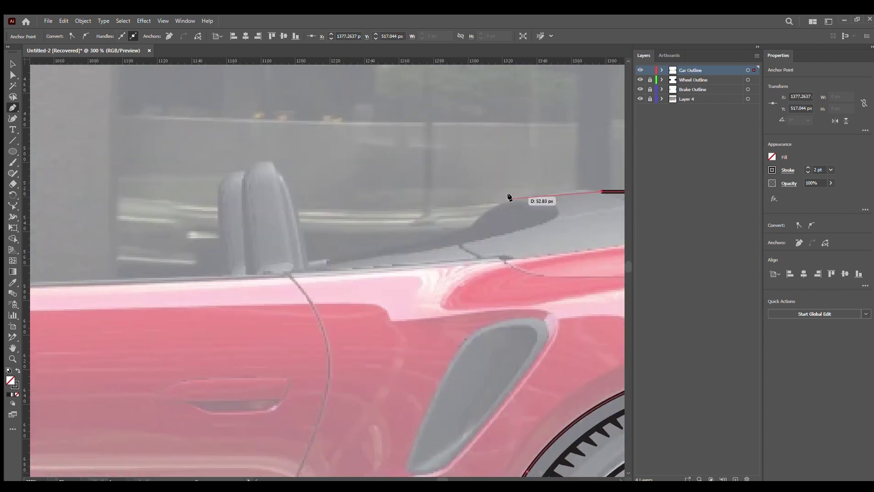
click(512, 209)
Trace the outline up the roll bar and around the mirror base
mouse_move(454, 232)
mouse_down()
mouse_move(412, 286)
mouse_move(427, 265)
mouse_up()
mouse_move(478, 247)
mouse_down()
mouse_move(675, 248)
mouse_move(488, 264)
mouse_move(633, 258)
mouse_up()
click(485, 293)
click(457, 210)
click(445, 196)
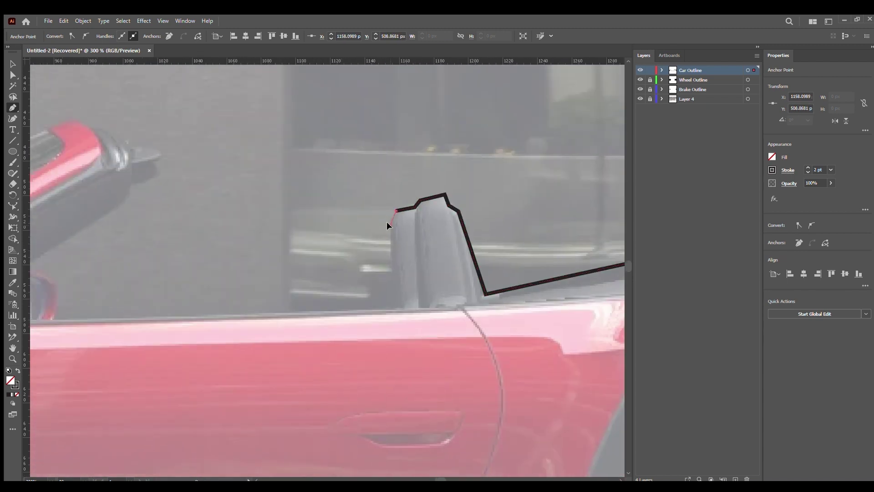
drag(386, 223, 630, 219)
click(296, 314)
click(301, 282)
click(277, 264)
click(260, 260)
click(238, 250)
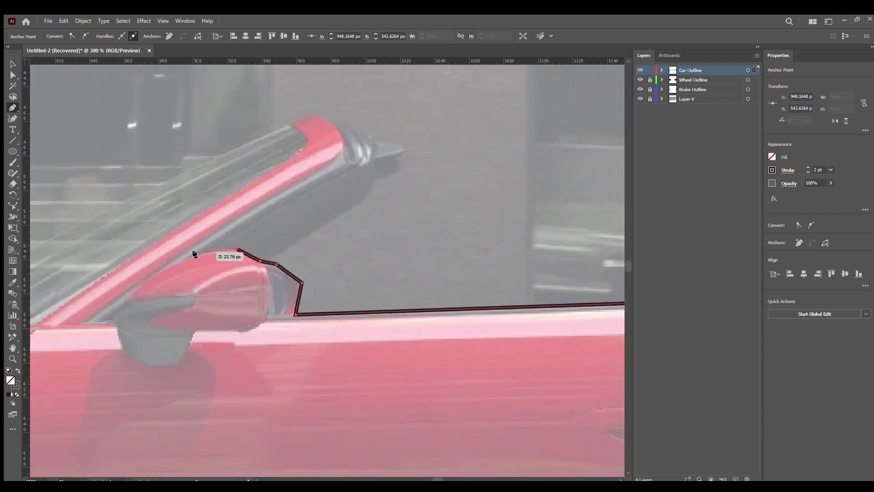
Trace the windshield frame to its tip and back, then along the body edge to close
click(350, 170)
click(368, 167)
click(373, 155)
click(403, 147)
click(329, 120)
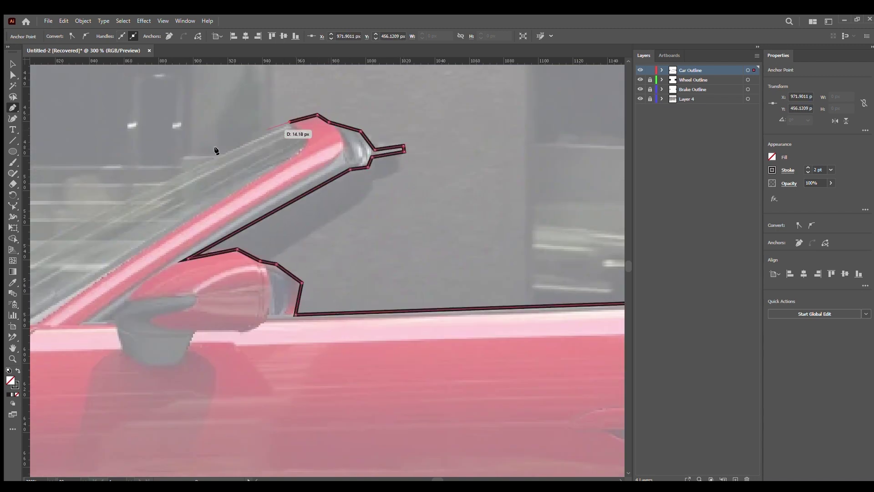
drag(215, 146, 504, 250)
click(602, 250)
click(548, 251)
click(425, 262)
click(321, 275)
click(178, 286)
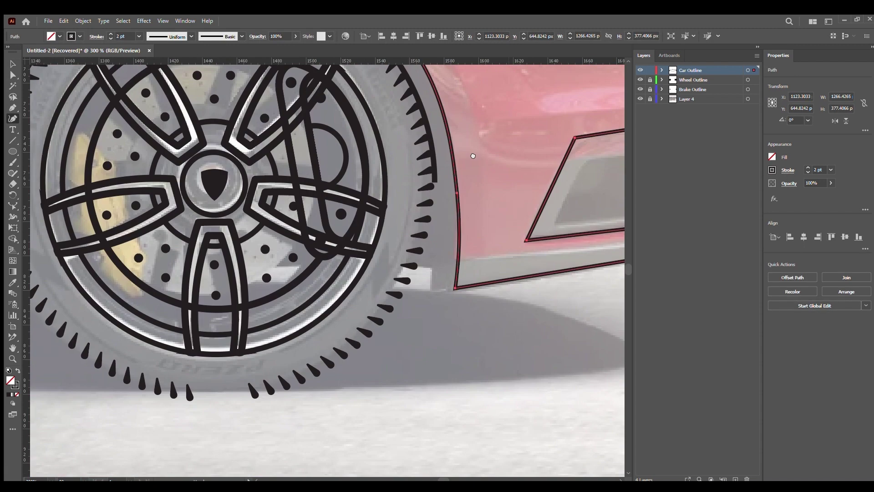
Round the rear bumper outline's sharp corners and nudge its right corner onto the guide
key(ctrl+plus)
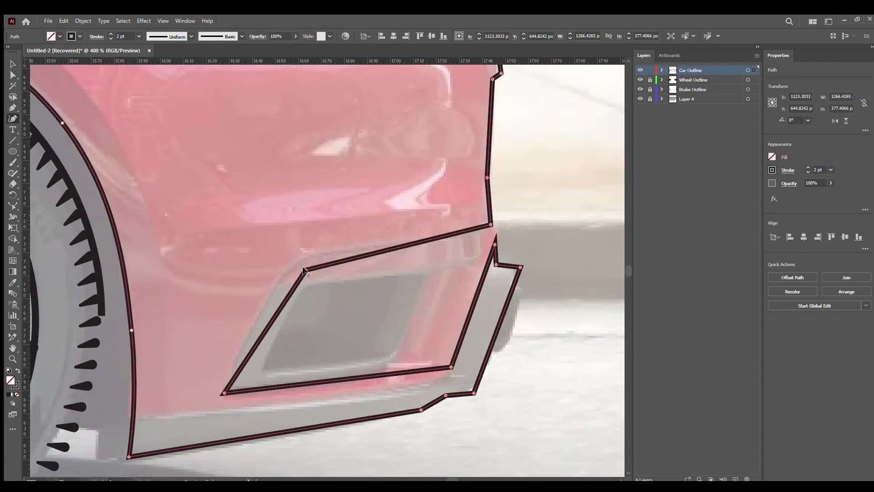
mouse_move(230, 389)
mouse_down()
mouse_move(242, 385)
mouse_move(234, 383)
mouse_up()
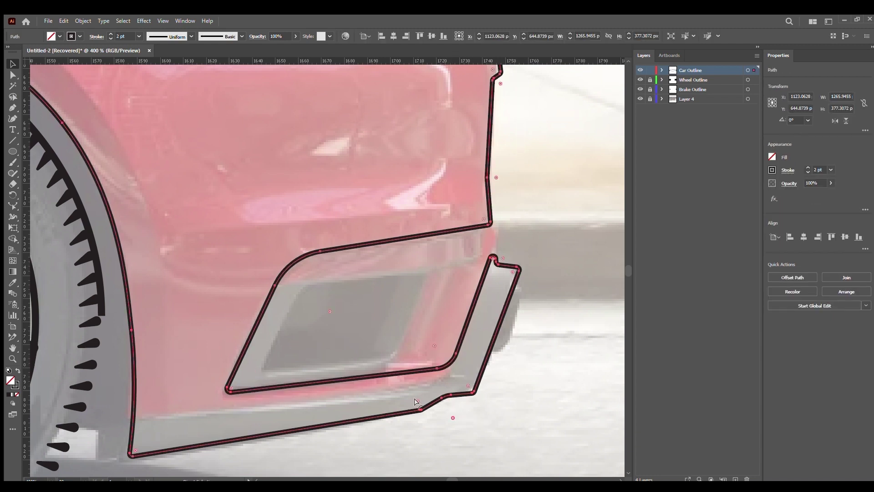
click(470, 390)
drag(512, 274, 493, 260)
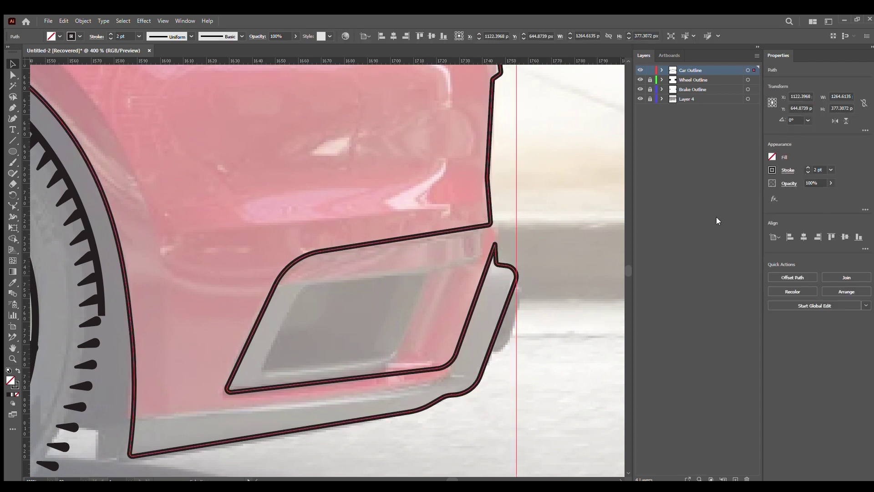
Bend the spoiler's straight top edge into a curve and add a curve point on the deck line
scroll(489, 342, up, 3)
scroll(464, 282, up, 3)
scroll(518, 299, left, 1)
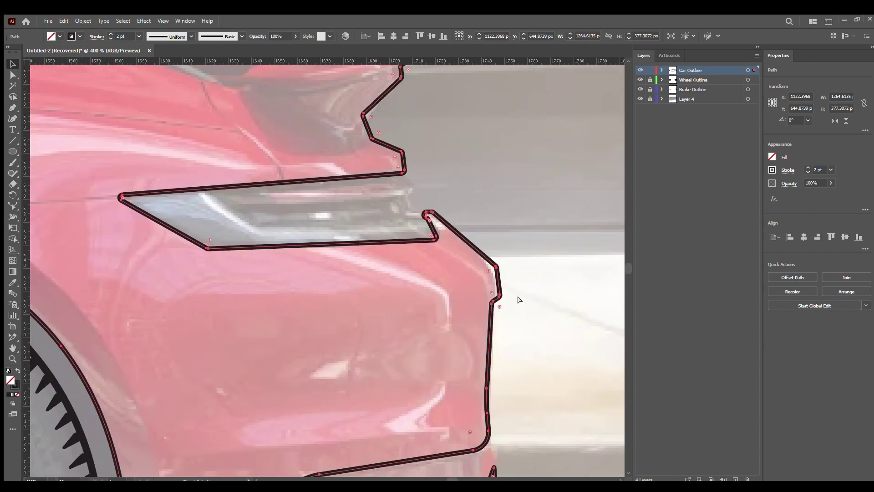
scroll(349, 300, up, 2)
scroll(349, 300, left, 4)
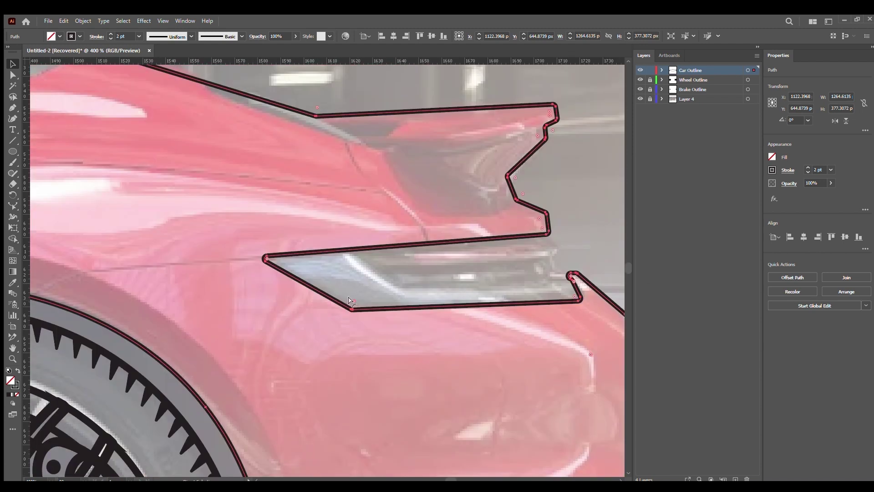
scroll(430, 258, up, 3)
scroll(429, 257, right, 1)
scroll(498, 396, up, 2)
scroll(497, 395, right, 1)
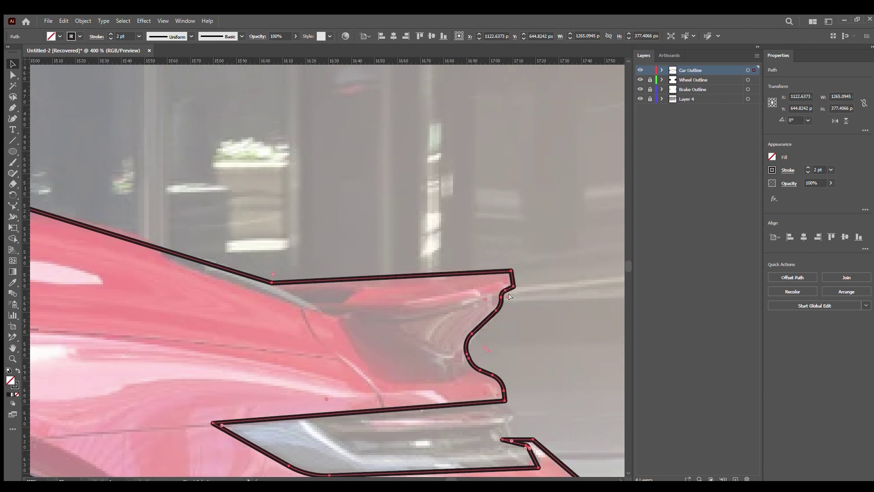
scroll(510, 297, up, 1)
scroll(497, 326, left, 3)
scroll(511, 304, down, 1)
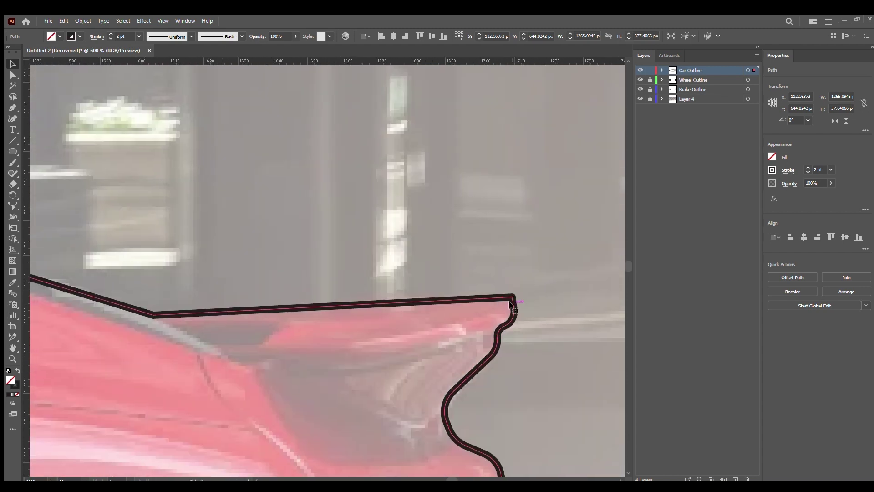
scroll(47, 136, up, 1)
key(shift+grave)
drag(306, 326, 307, 320)
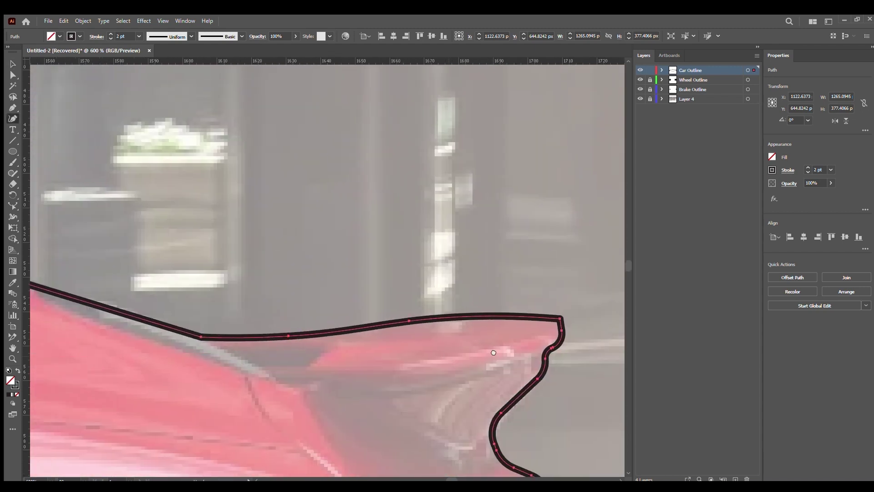
scroll(259, 266, left, 3)
scroll(258, 282, up, 1)
scroll(258, 282, left, 8)
scroll(295, 291, right, 3)
key(shift+grave)
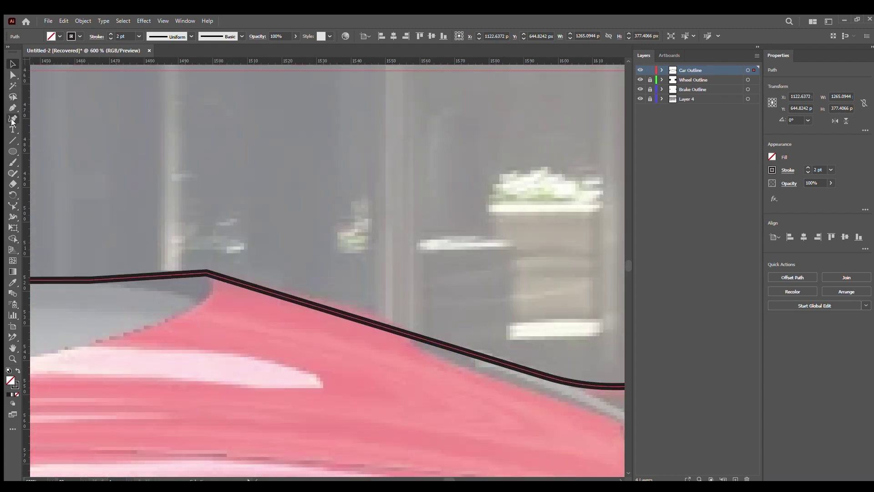
click(337, 302)
scroll(337, 301, left, 6)
scroll(336, 302, up, 1)
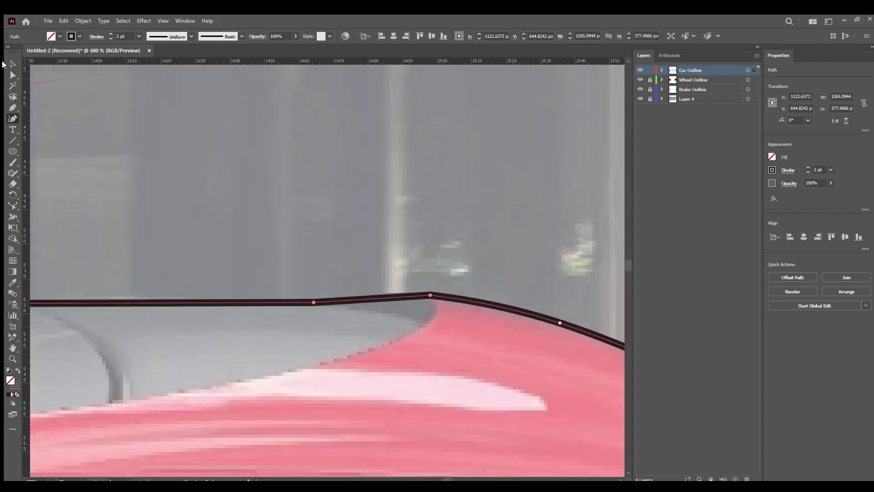
Select the car's body outline to reveal its anchor points
click(13, 64)
scroll(306, 298, up, 1)
scroll(306, 298, left, 8)
scroll(408, 244, left, 8)
scroll(408, 244, down, 1)
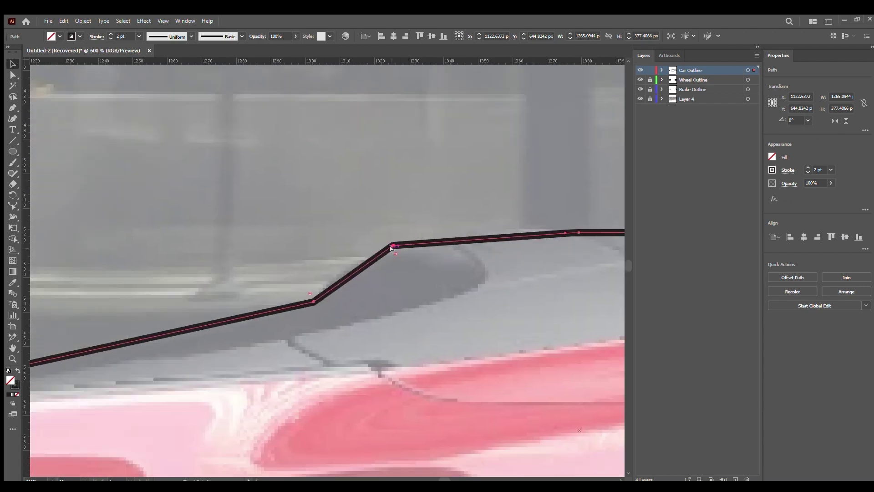
scroll(314, 299, down, 3)
scroll(400, 231, left, 5)
scroll(465, 233, left, 6)
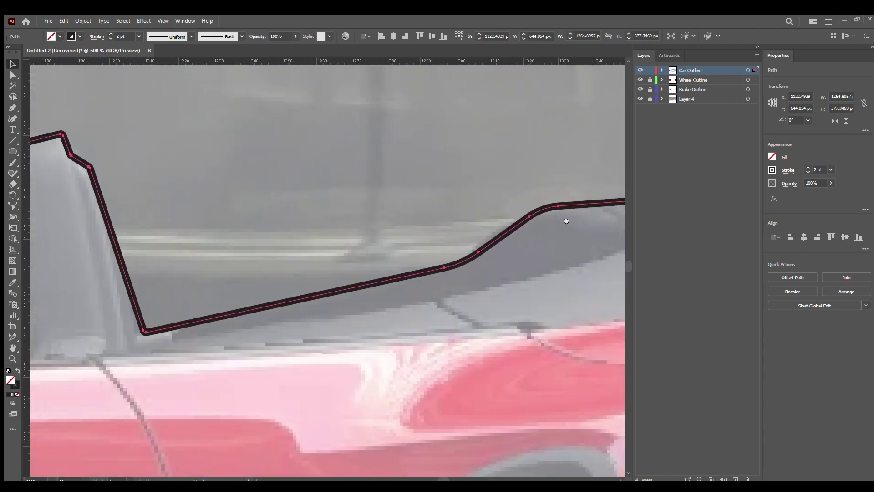
scroll(566, 221, left, 6)
scroll(425, 201, down, 2)
scroll(439, 275, up, 2)
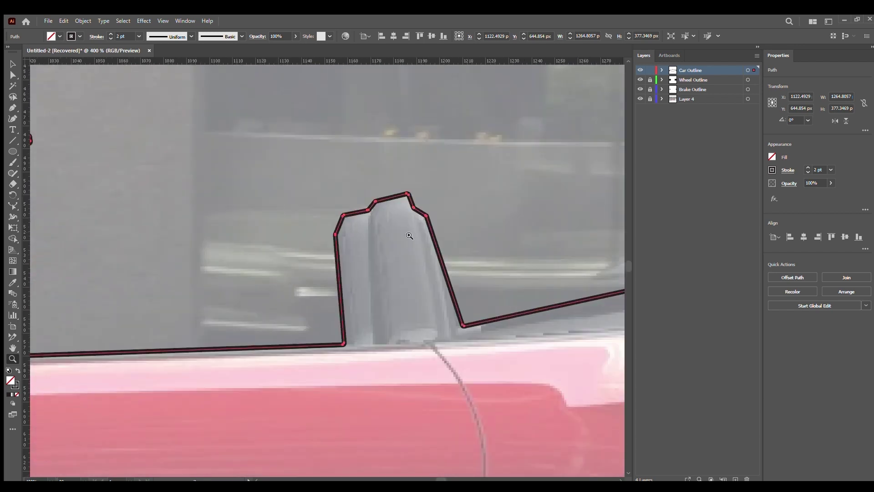
scroll(408, 234, up, 2)
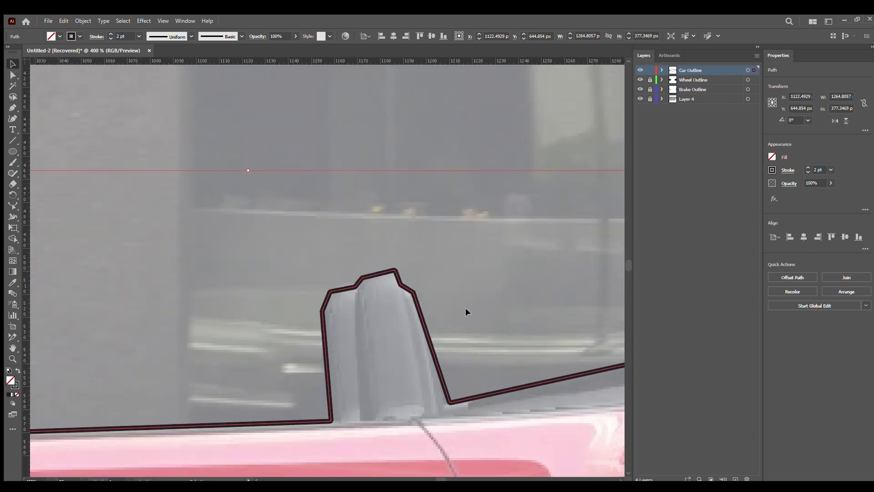
click(402, 297)
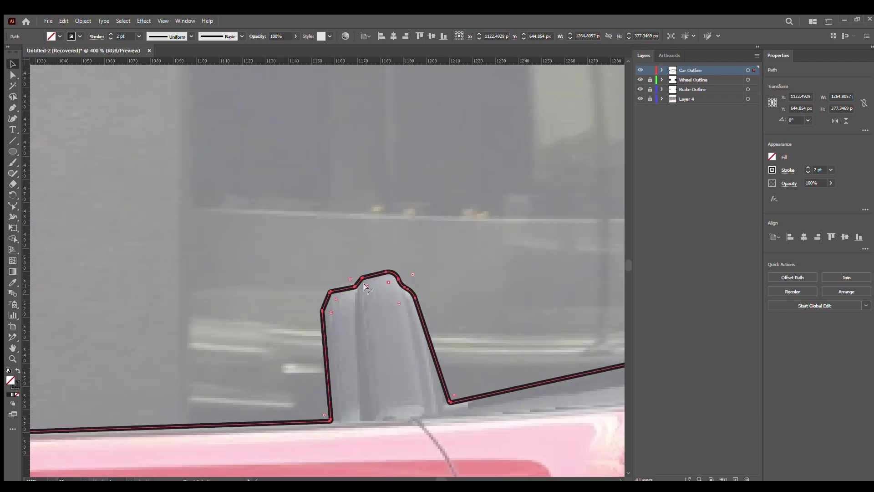
scroll(309, 324, left, 10)
scroll(317, 299, down, 2)
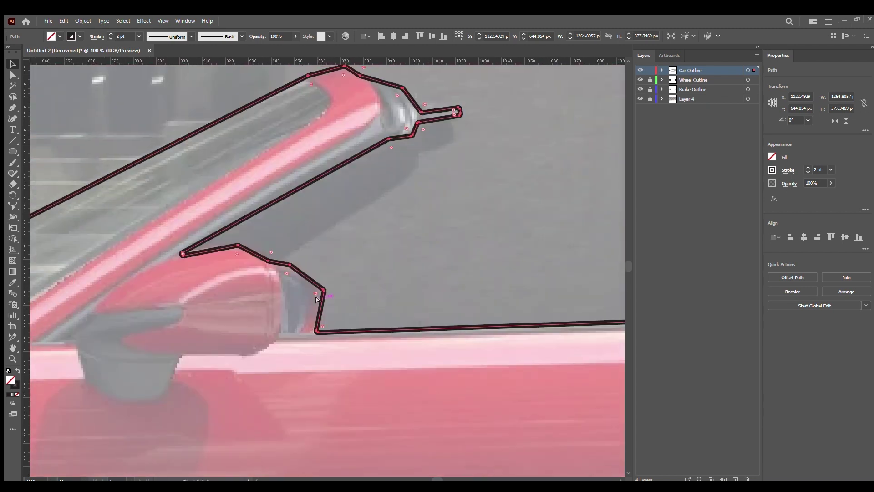
scroll(321, 326, left, 2)
scroll(332, 252, up, 1)
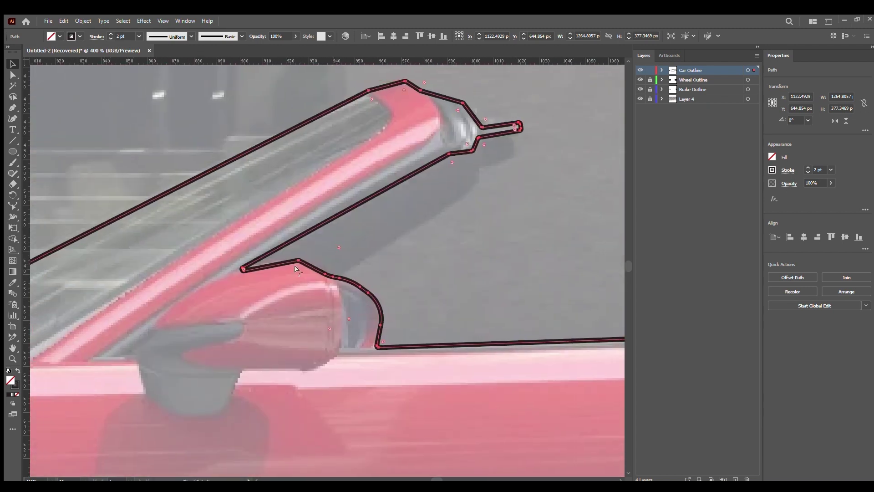
scroll(345, 211, up, 5)
scroll(345, 211, right, 4)
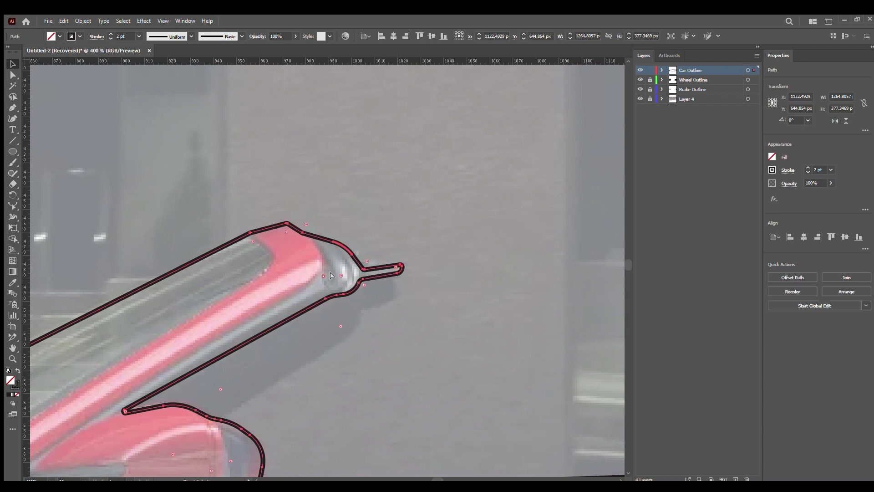
scroll(361, 257, left, 4)
scroll(439, 235, up, 1)
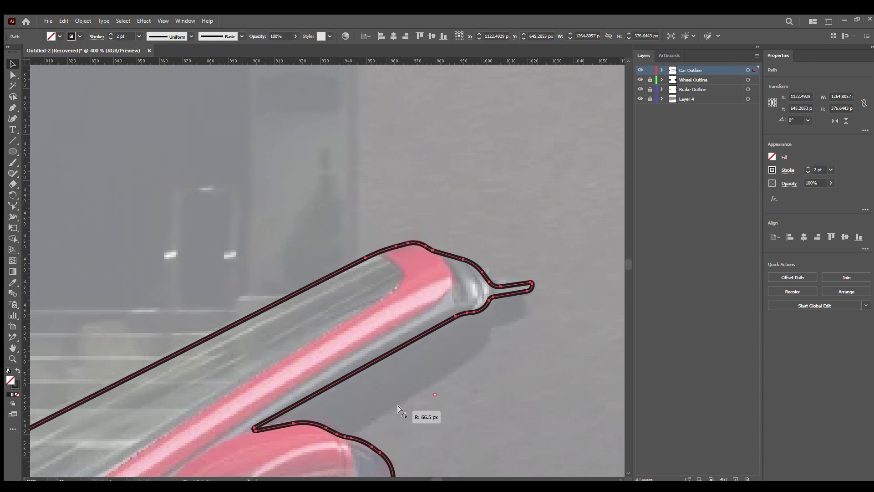
scroll(513, 336, left, 15)
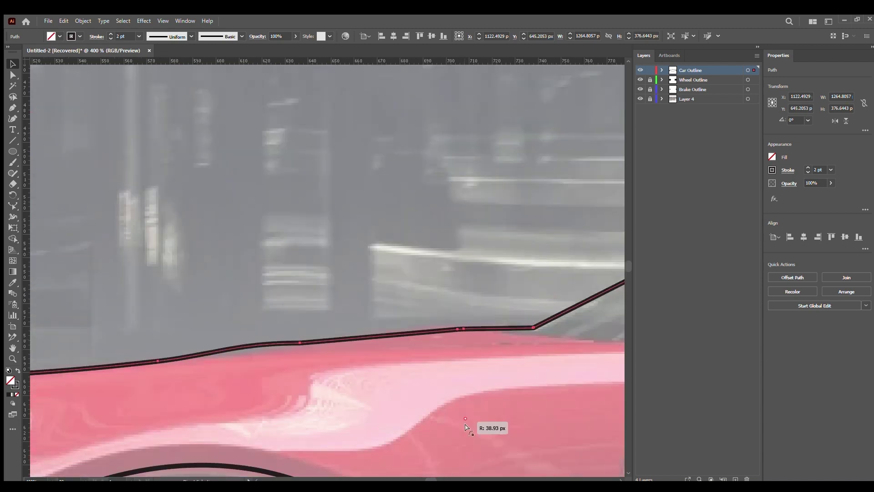
scroll(318, 273, down, 3)
Delete the three extra middle anchors on the top body line
click(302, 275)
key(Delete)
click(457, 261)
key(Delete)
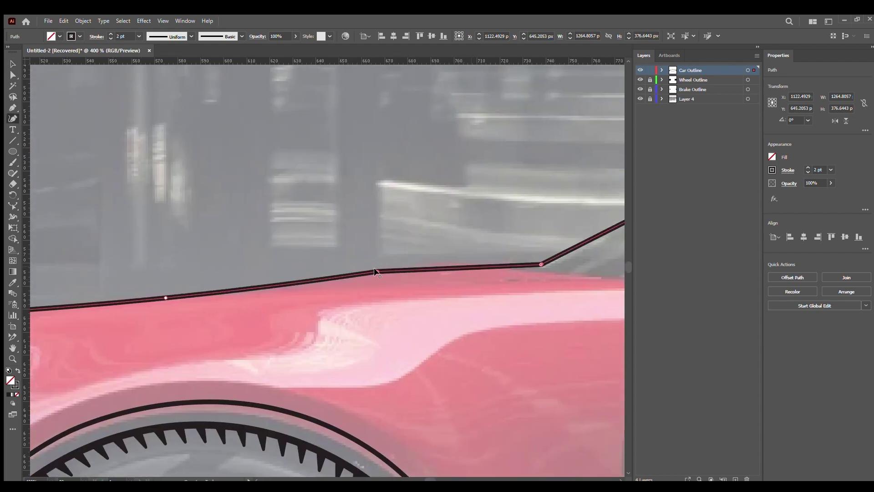
click(375, 271)
scroll(225, 182, left, 9)
scroll(226, 183, down, 2)
Draw the fender crease from the wheel arch, under the headlight, to the front fender edge
scroll(223, 345, left, 5)
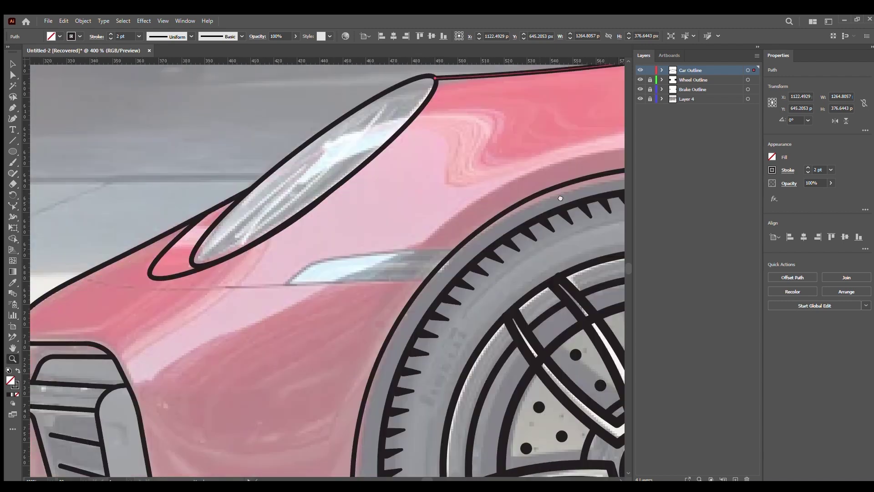
key(p)
click(454, 274)
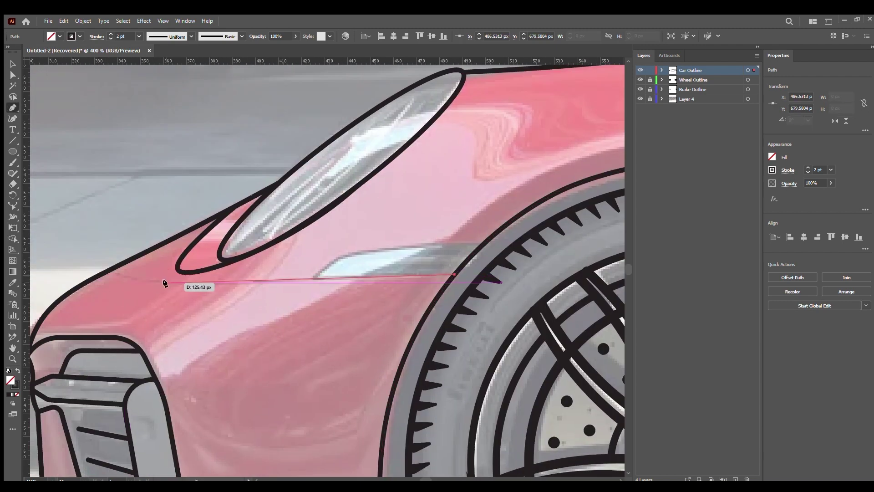
click(168, 283)
click(111, 269)
key(v)
key(ctrl+shift+a)
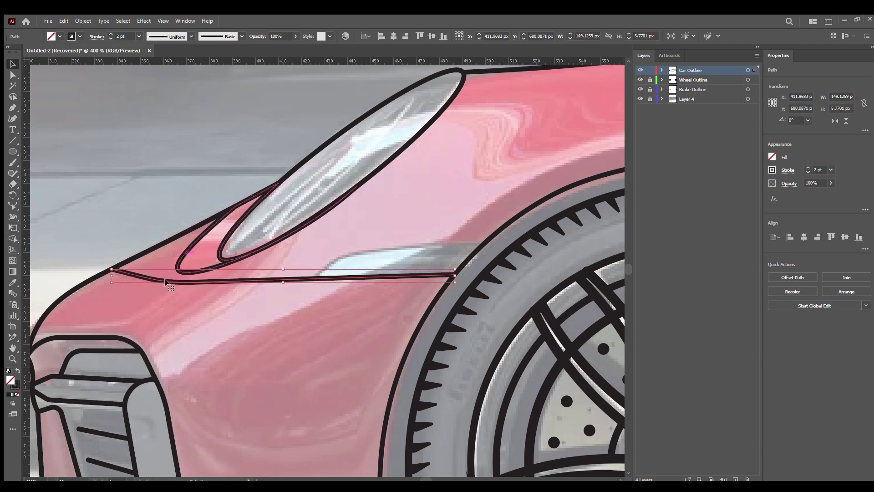
Trace the closed side-marker light shape with its pointed left end
key(p)
drag(483, 244, 347, 251)
click(339, 250)
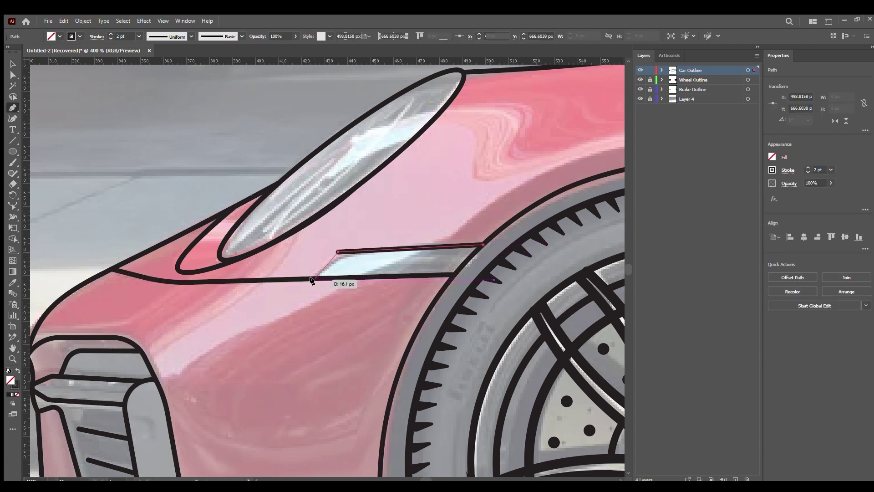
click(312, 278)
click(455, 276)
click(483, 245)
key(v)
key(ctrl+shift+a)
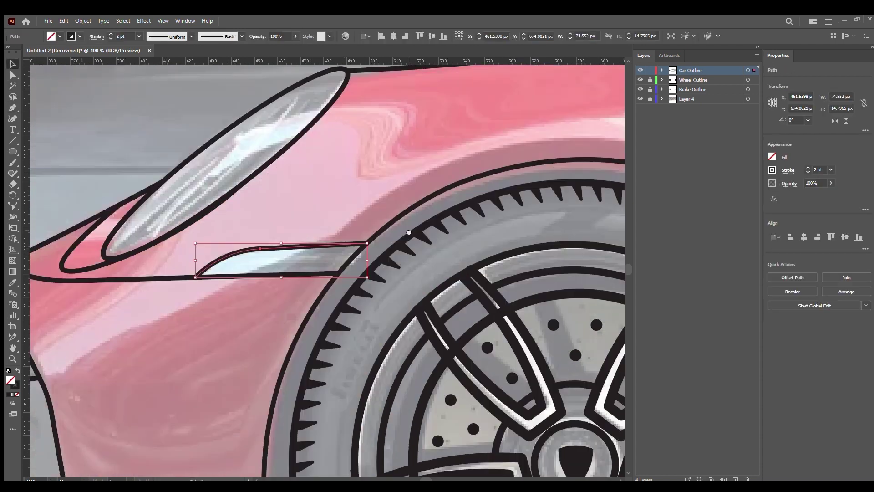
scroll(427, 242, down, 5)
scroll(577, 237, right, 5)
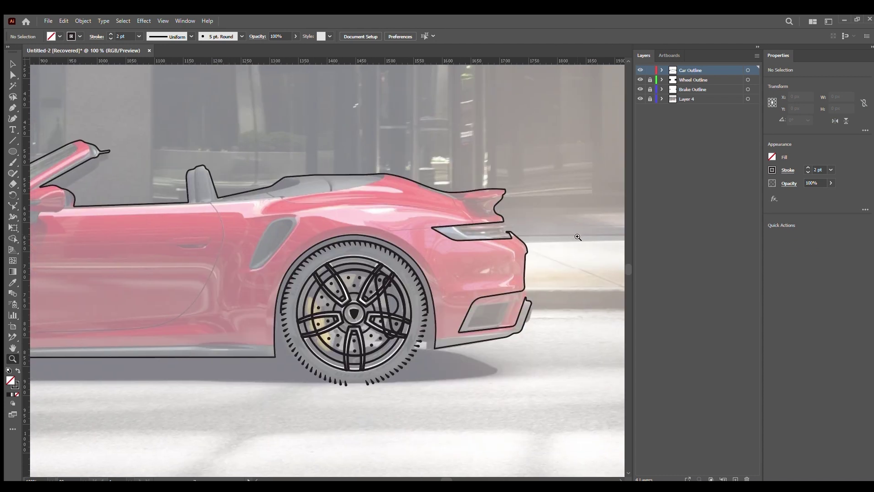
scroll(502, 302, up, 4)
scroll(503, 303, up, 3)
Draw the curve linking the body corner down to the bumper tip
key(p)
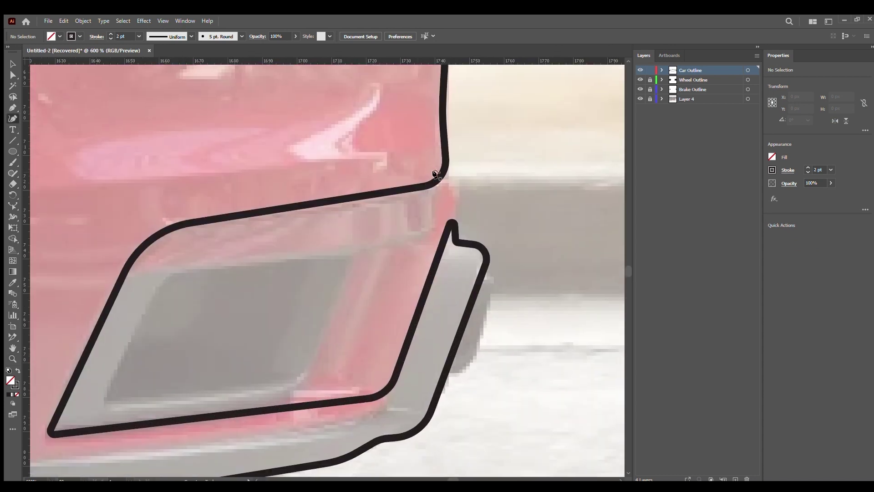
click(450, 177)
click(455, 225)
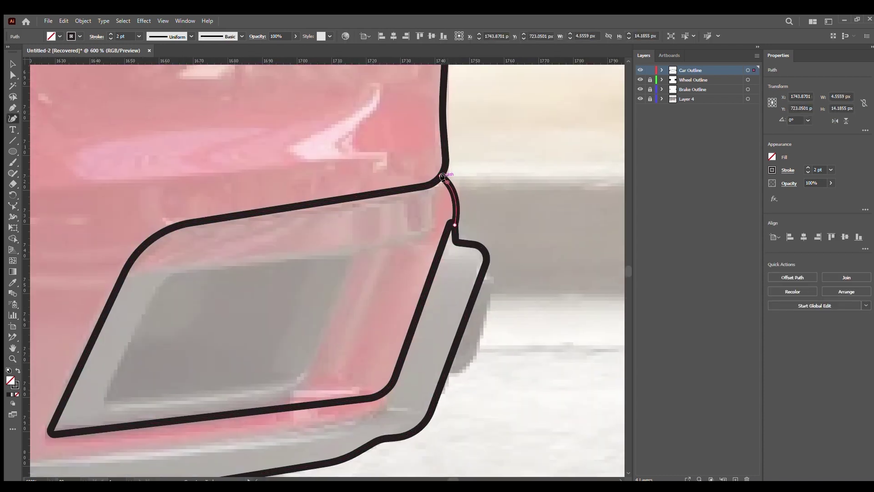
drag(442, 172, 438, 163)
key(v)
scroll(378, 196, left, 2)
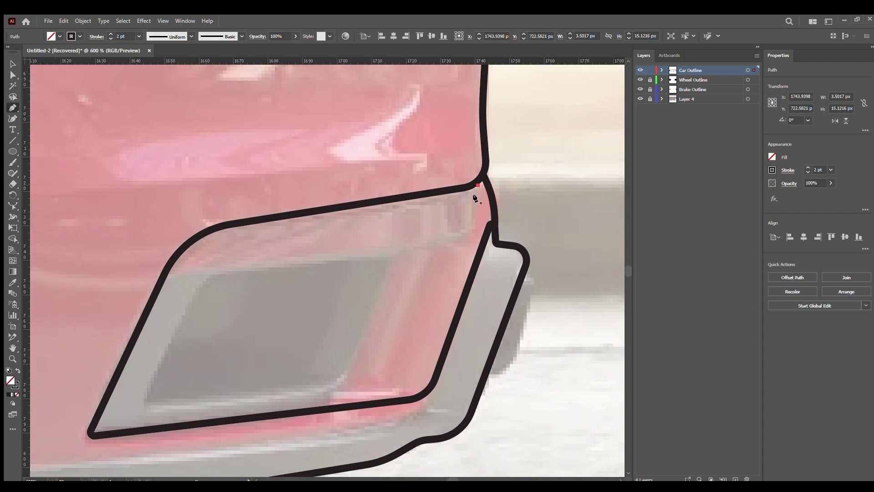
Trace the vent's upper crease, bending it up toward the body corner
click(466, 242)
click(164, 274)
click(478, 185)
key(shift+grave)
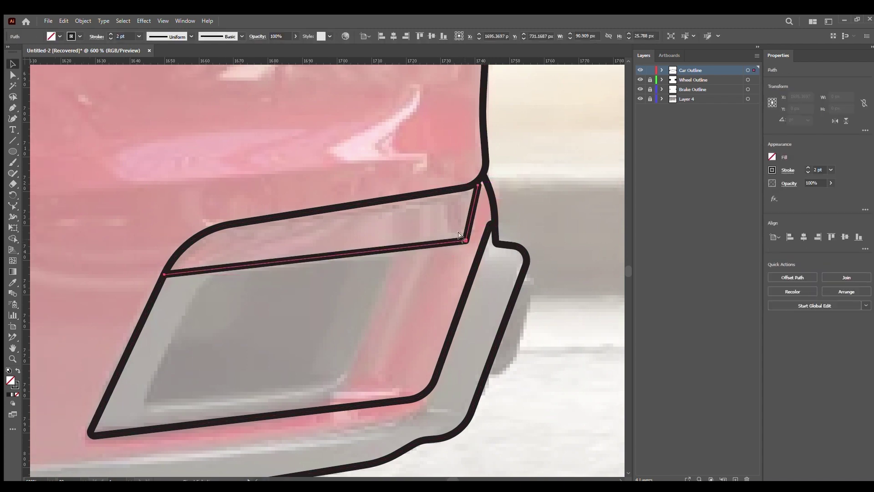
drag(466, 241, 410, 246)
click(483, 174)
click(459, 229)
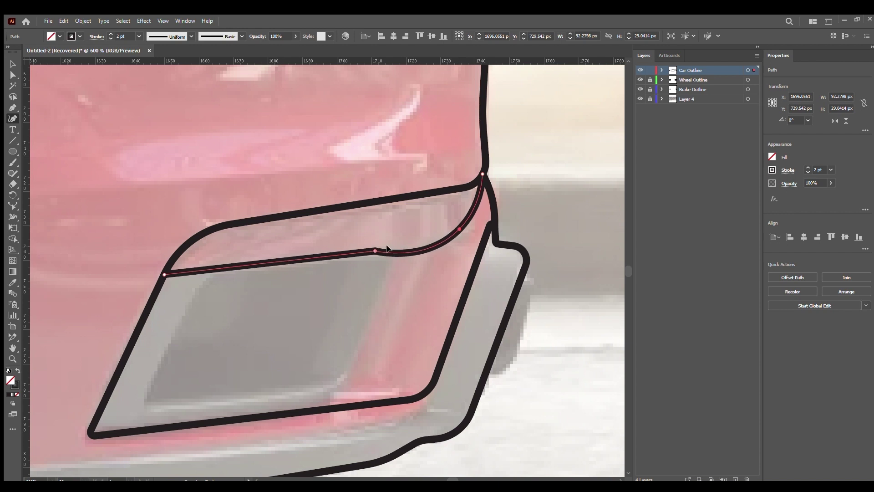
key(ctrl+shift+a)
scroll(454, 263, down, 1)
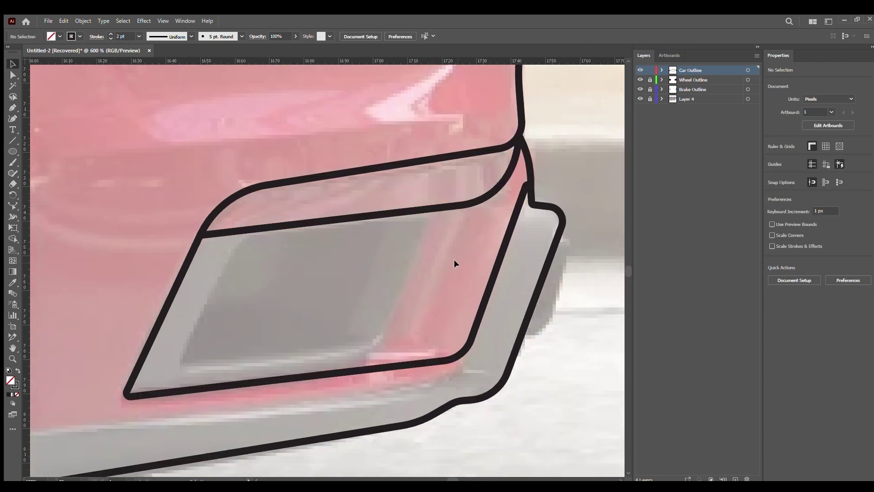
Outline the vent's four-cornered inner opening and round its lower-right corner
click(242, 231)
click(180, 365)
click(385, 343)
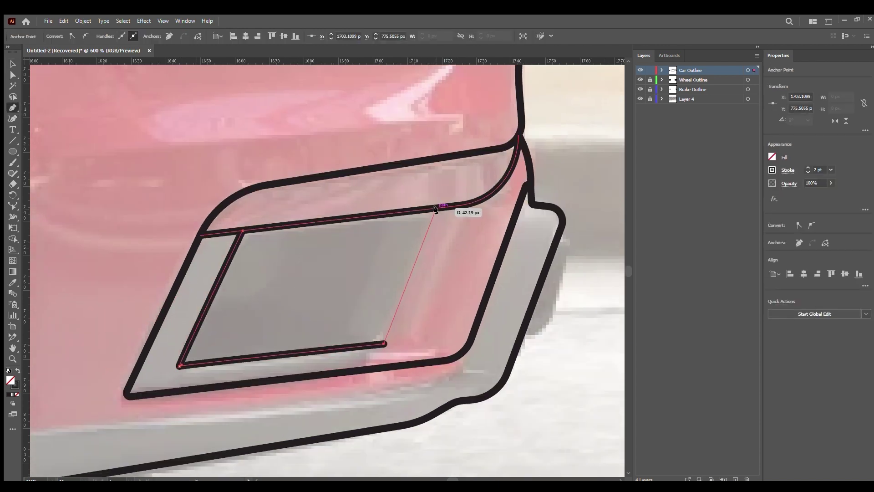
click(435, 210)
key(v)
drag(380, 336, 344, 287)
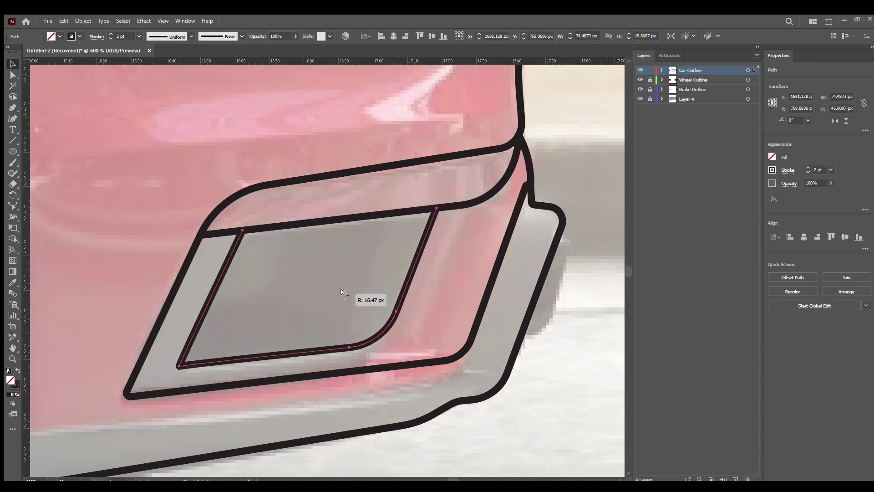
Try curving the opening's lower-left corner, then undo those changes
scroll(328, 268, up, 1)
key(shift+grave)
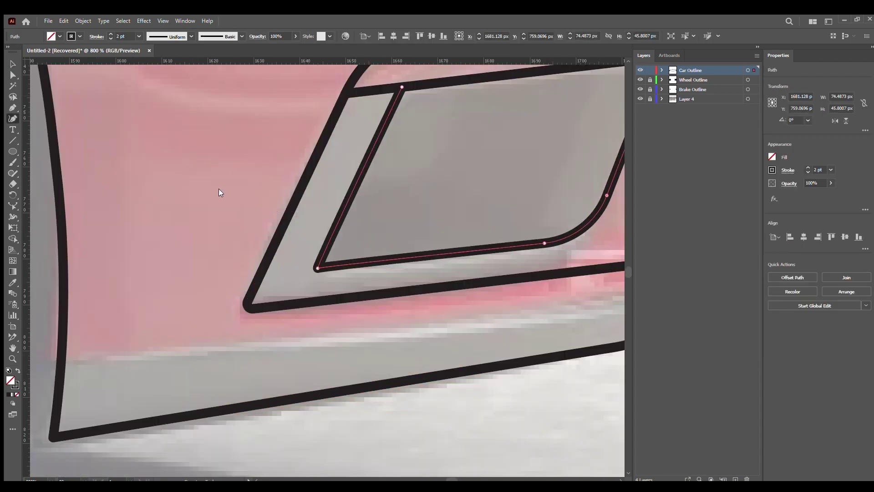
double_click(317, 268)
click(317, 268)
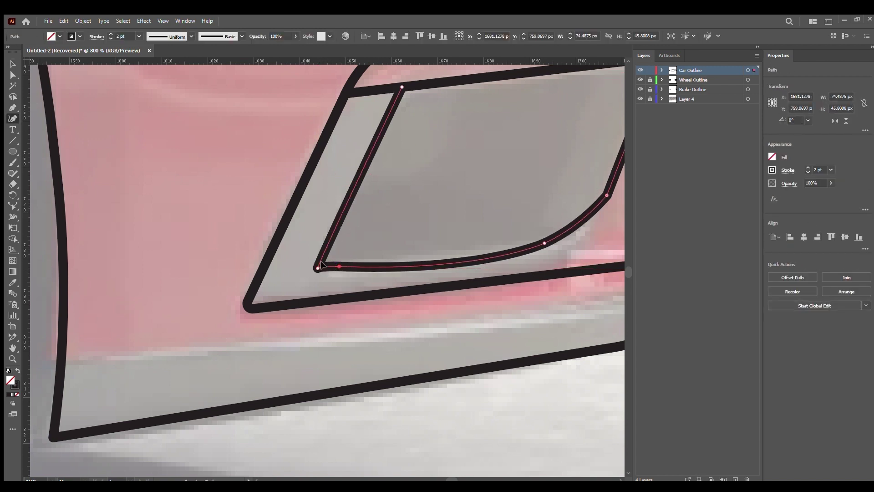
drag(317, 268, 325, 264)
drag(352, 194, 182, 218)
key(ctrl+z)
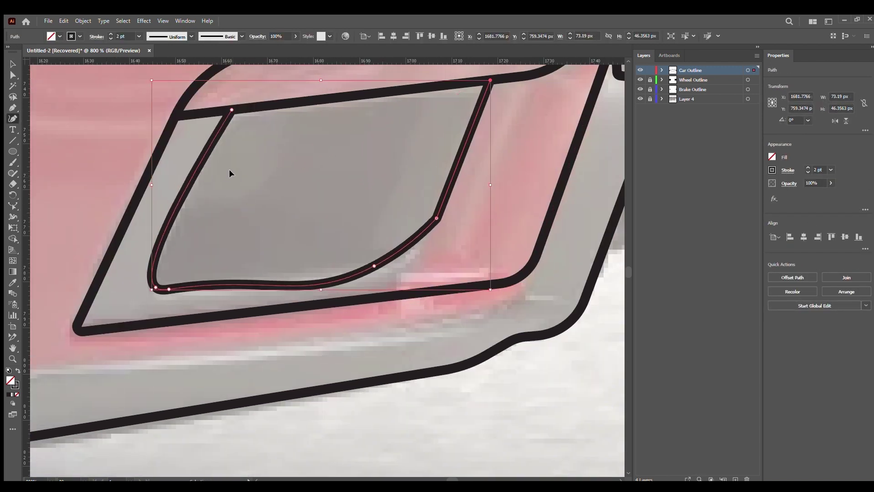
key(ctrl+z)
key(ctrl+z)
click(10, 63)
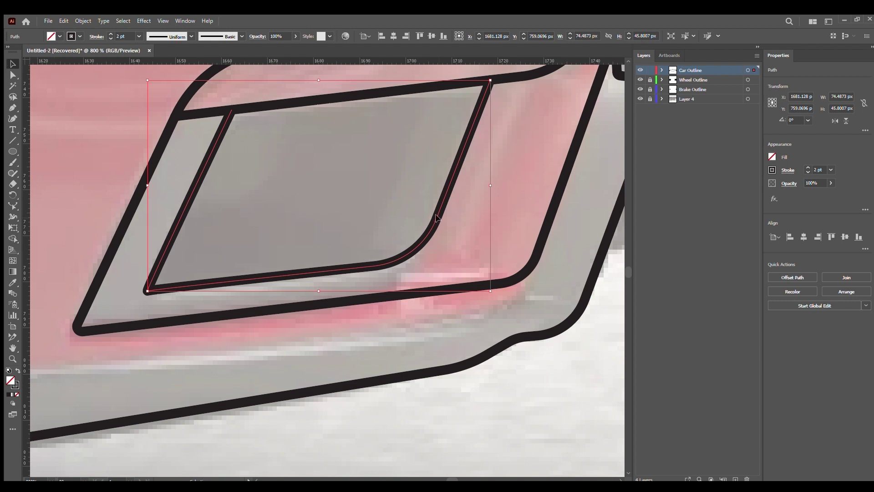
scroll(437, 218, down, 5)
key(ctrl+shift+a)
Trace the rear fender crease from the wheel arch to the taillight corner
scroll(273, 228, up, 3)
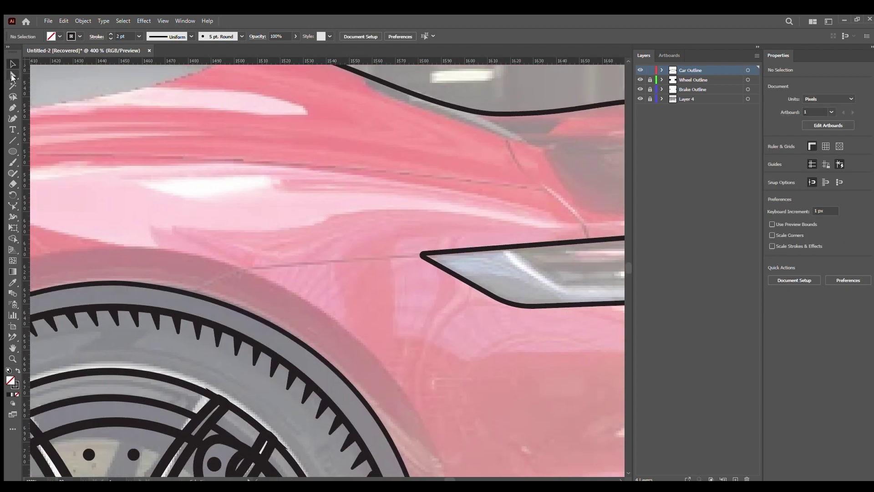
click(12, 108)
click(191, 294)
click(243, 268)
click(425, 253)
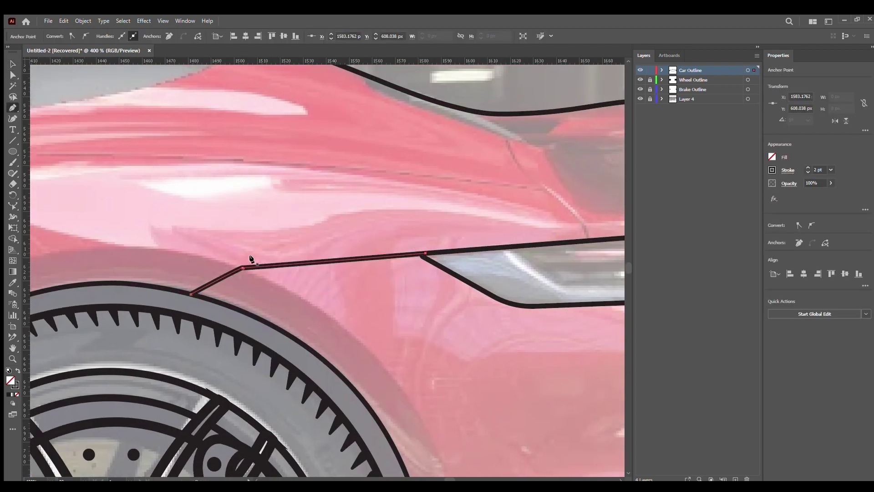
key(v)
click(367, 316)
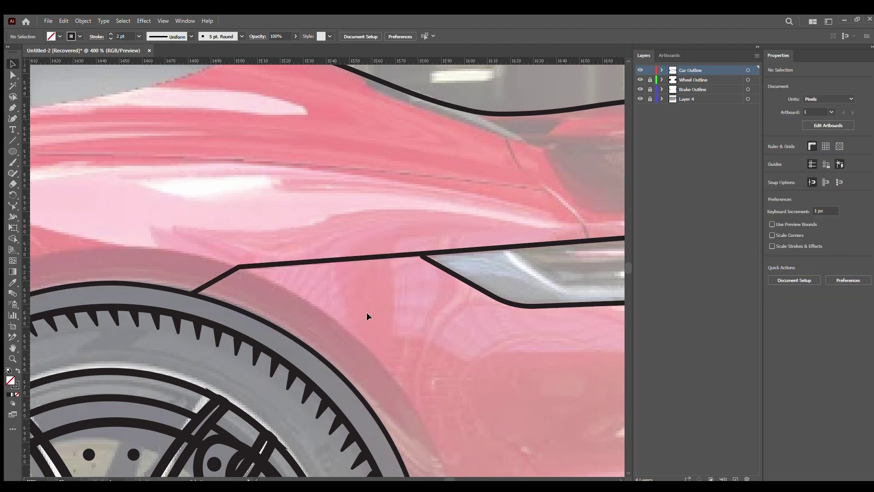
Draw a smooth curve from under the spoiler down to the lower body line
scroll(317, 228, right, 5)
scroll(317, 229, up, 1)
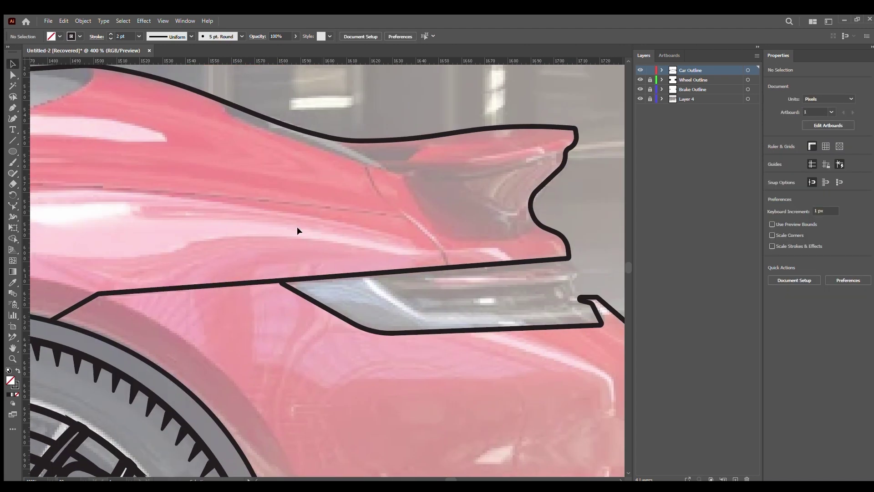
key(shift+grave)
click(365, 163)
click(419, 223)
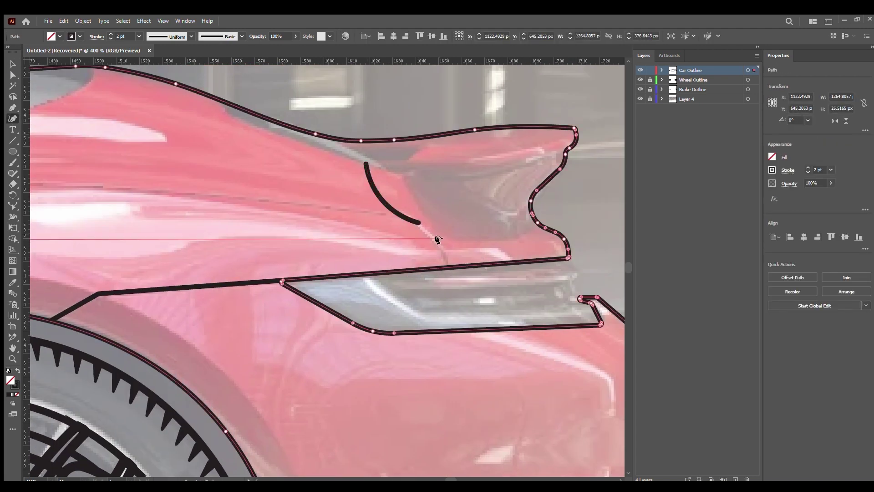
click(445, 254)
key(Escape)
scroll(446, 253, left, 5)
scroll(446, 253, up, 2)
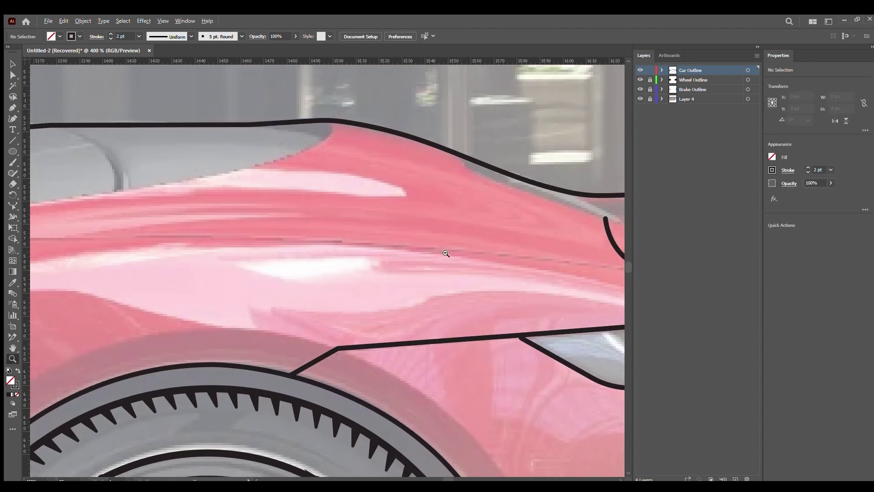
Trace the long rear shoulder line from behind the seats to the lower body line
alt+click(445, 253)
click(146, 225)
click(199, 238)
click(308, 236)
click(411, 242)
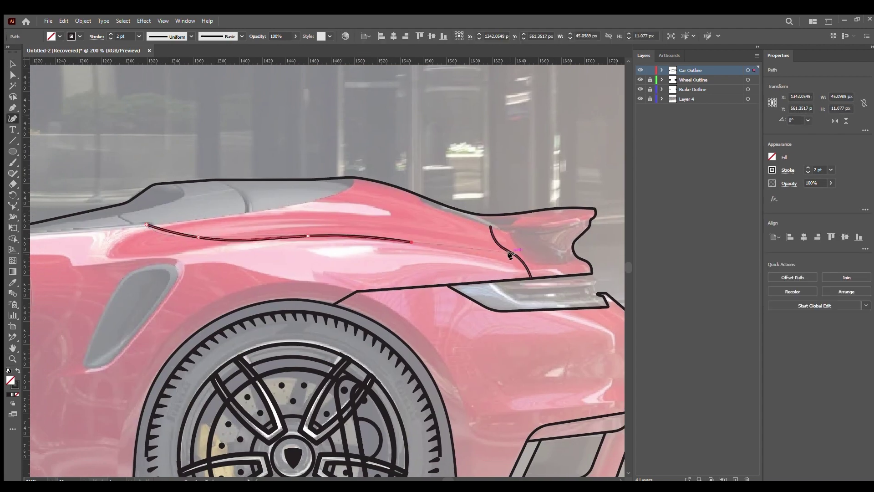
click(509, 254)
click(530, 276)
key(v)
click(309, 218)
scroll(309, 217, down, 3)
scroll(308, 217, left, 4)
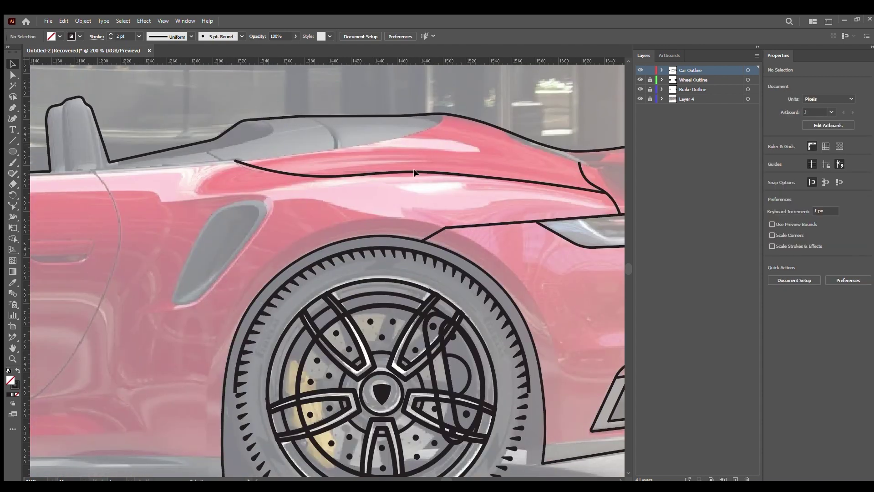
scroll(369, 244, left, 4)
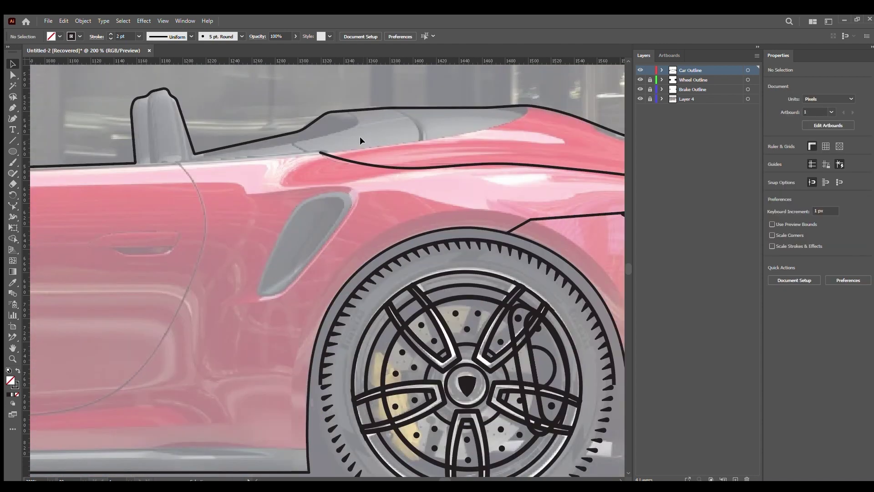
scroll(250, 254, up, 1)
scroll(366, 249, left, 4)
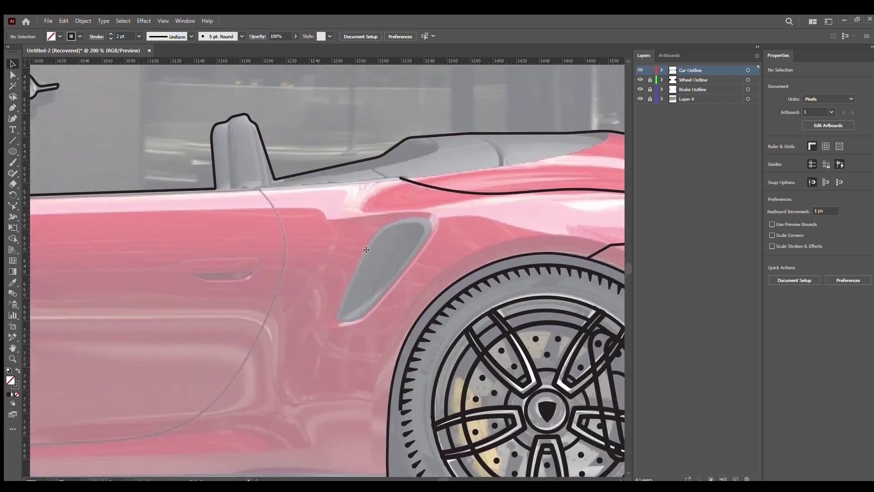
scroll(339, 269, down, 5)
Outline the door handle as a rounded rectangle with its top edge sloped to match the photo
scroll(413, 176, up, 5)
key(z)
click(338, 269)
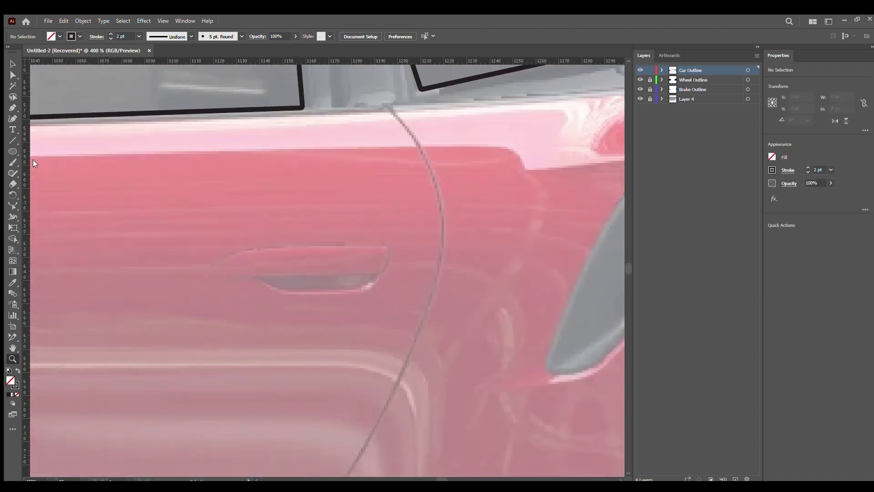
click(13, 152)
drag(202, 239, 393, 277)
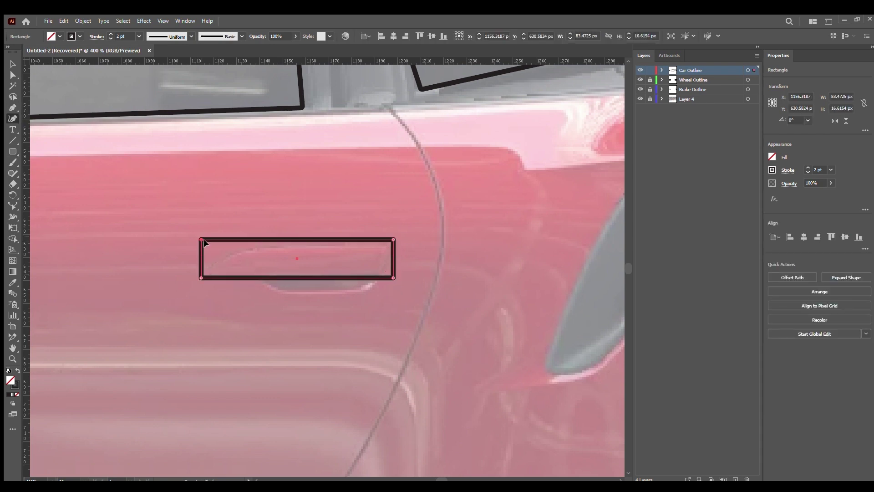
drag(388, 244, 368, 265)
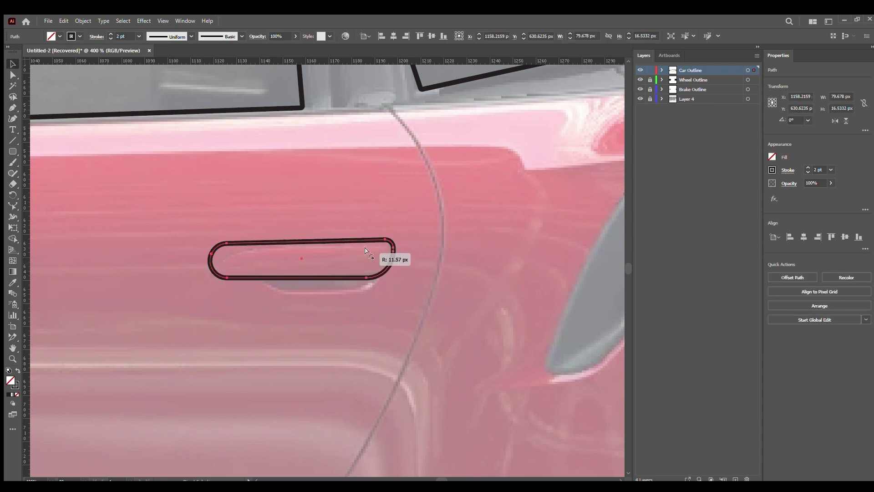
key(shift+grave)
drag(226, 243, 273, 243)
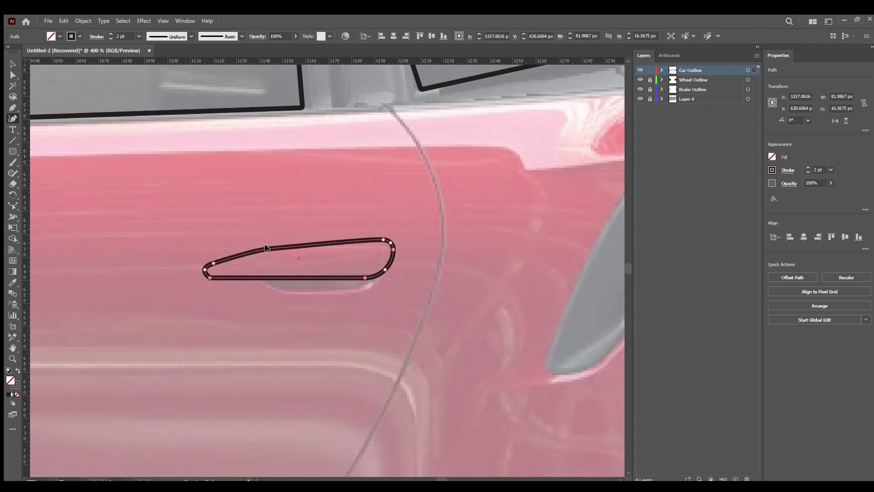
drag(346, 237, 297, 248)
key(v)
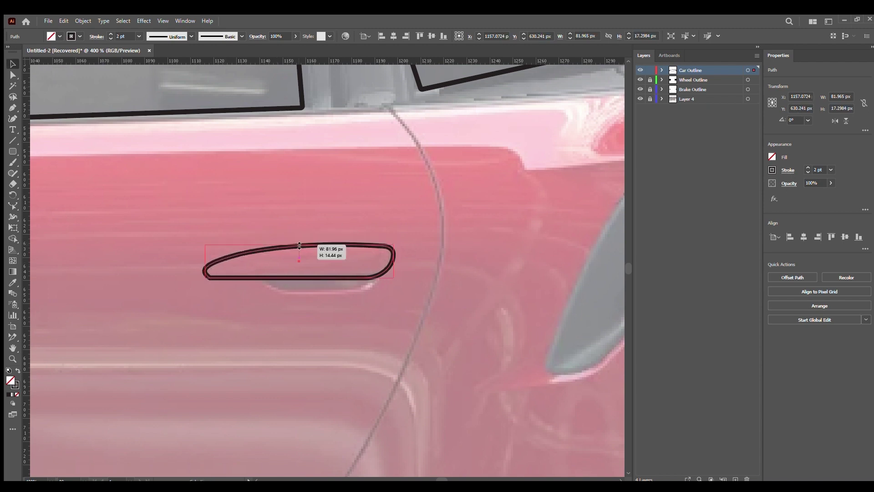
click(234, 286)
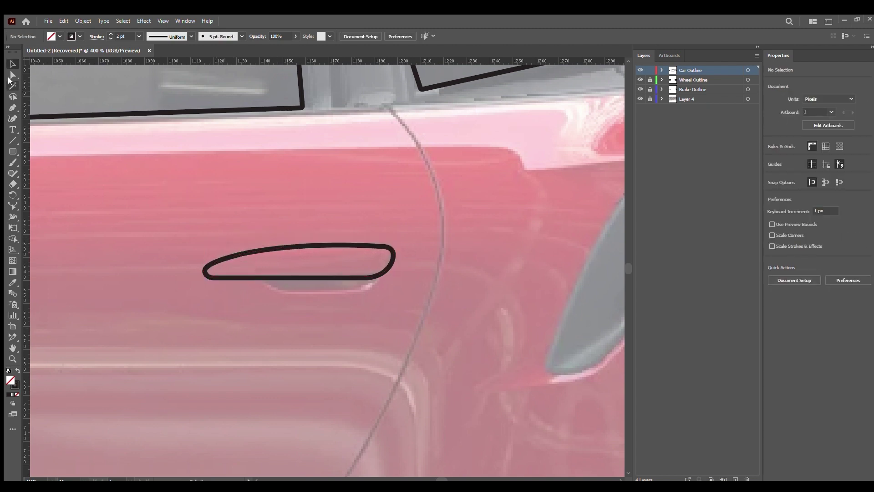
Draw a trapezoid recess beneath the handle and round its bottom corners
key(p)
click(255, 277)
click(282, 294)
click(364, 290)
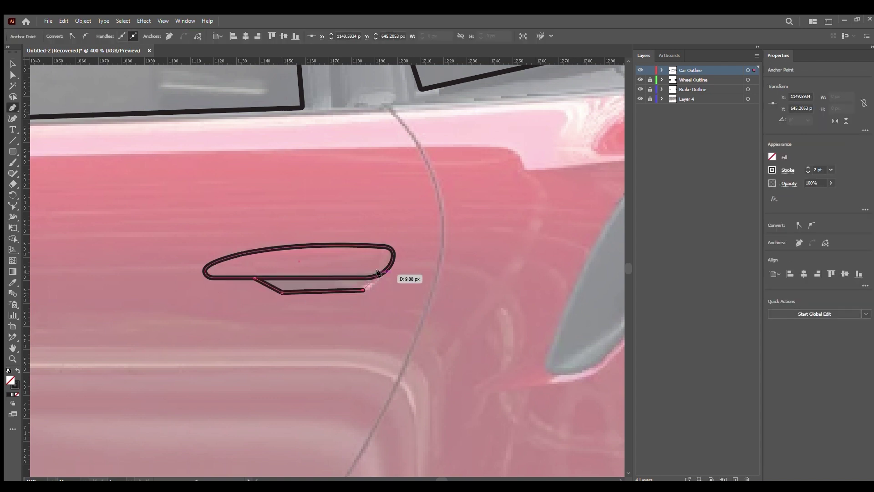
click(387, 269)
key(v)
drag(287, 286, 353, 290)
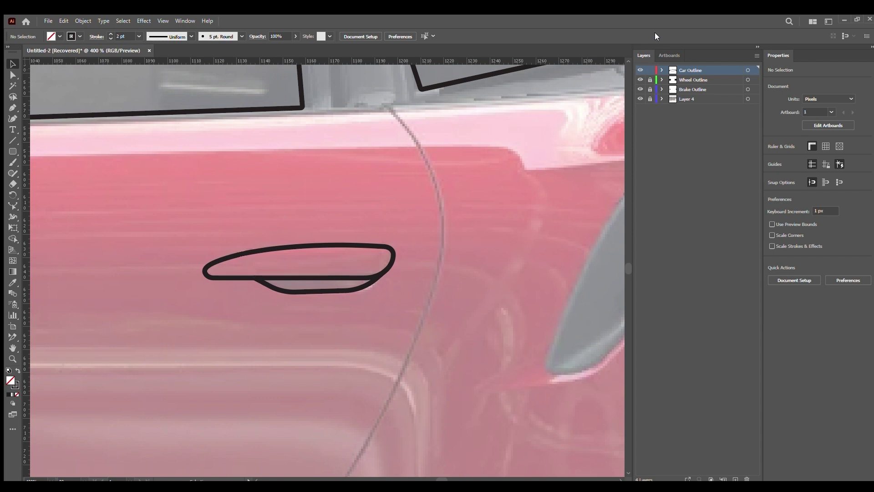
Trace the door seam from the pillar base down and along the sill toward the wheel arch
key(z)
key(ctrl+minus)
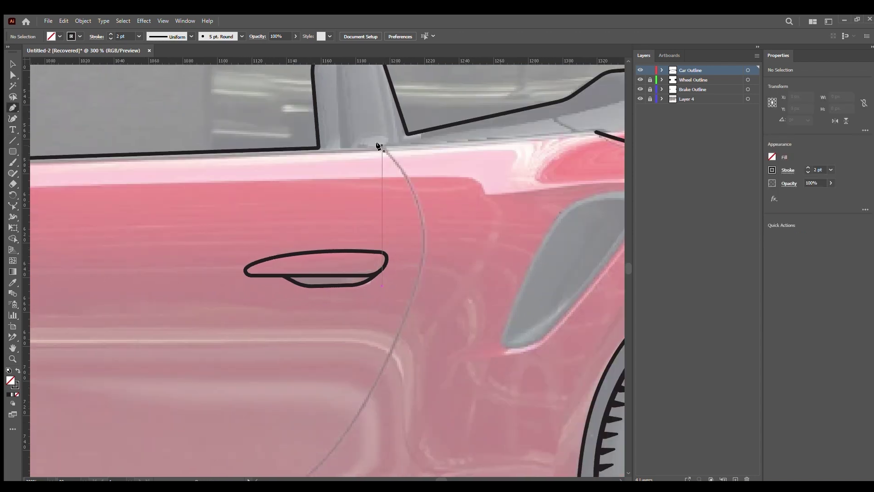
click(378, 145)
scroll(409, 186, down, 5)
click(423, 205)
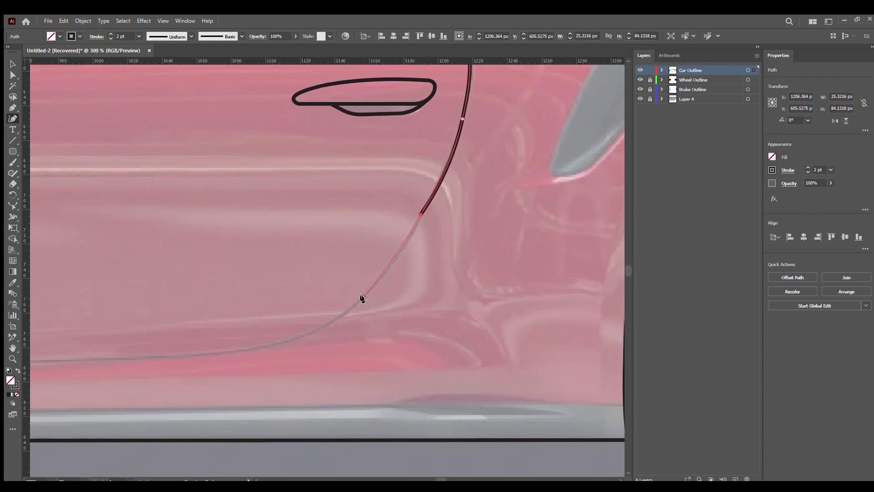
click(360, 300)
scroll(210, 351, left, 5)
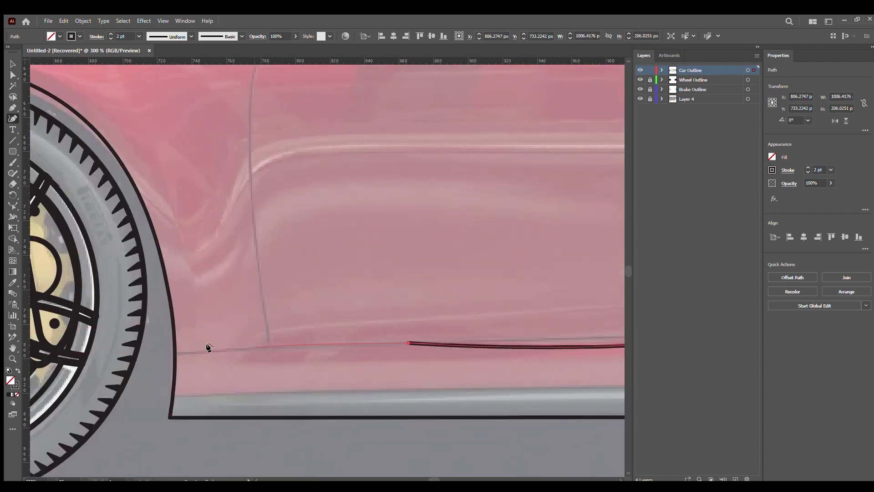
click(173, 353)
key(v)
Pan the view up and right toward the side air intake
key(shift+grave)
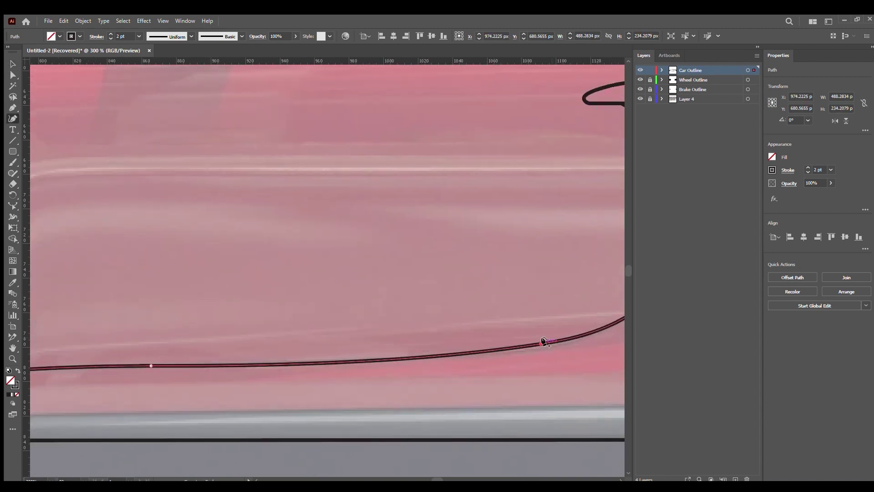
scroll(414, 316, right, 5)
scroll(436, 342, up, 4)
scroll(436, 342, up, 3)
scroll(310, 137, right, 2)
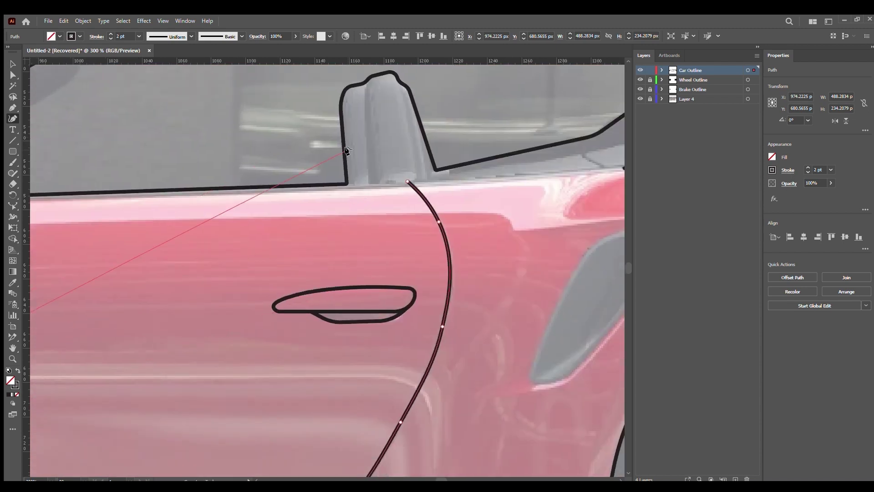
scroll(323, 151, right, 4)
Outline the side intake as a four-corner shape, round its corners, and shrink it slightly
click(372, 388)
click(440, 240)
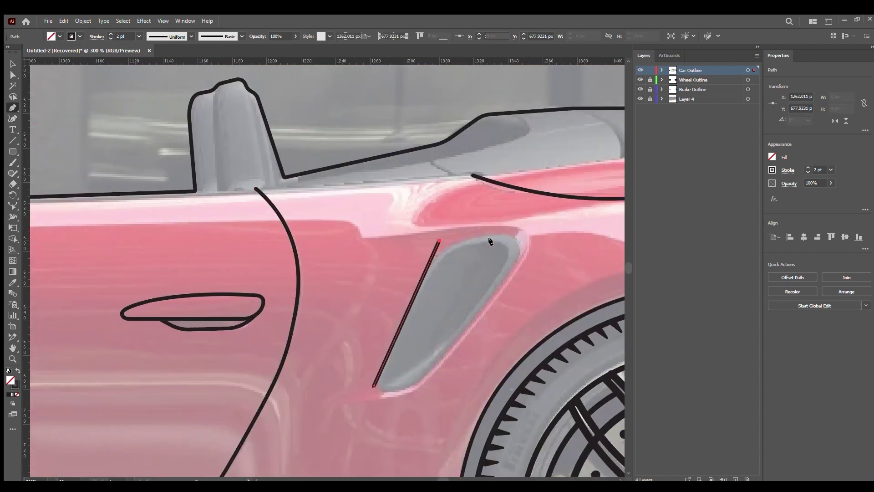
click(535, 233)
click(417, 391)
click(373, 386)
key(v)
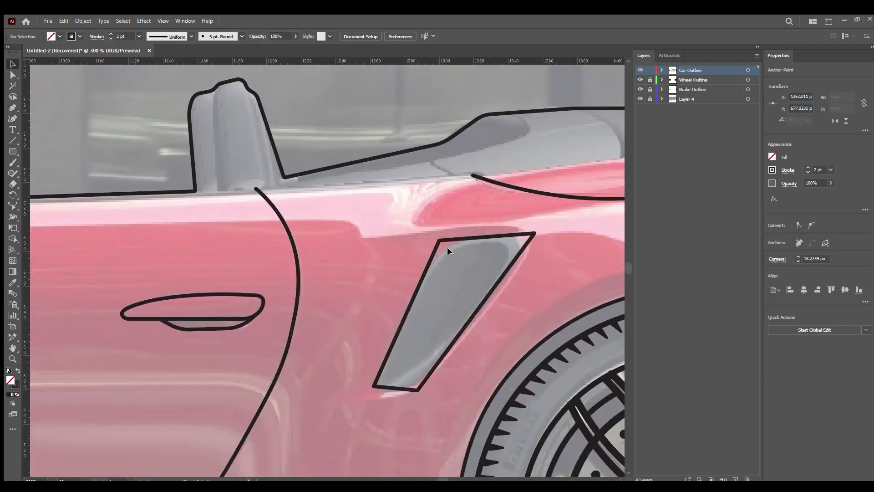
drag(447, 246, 440, 266)
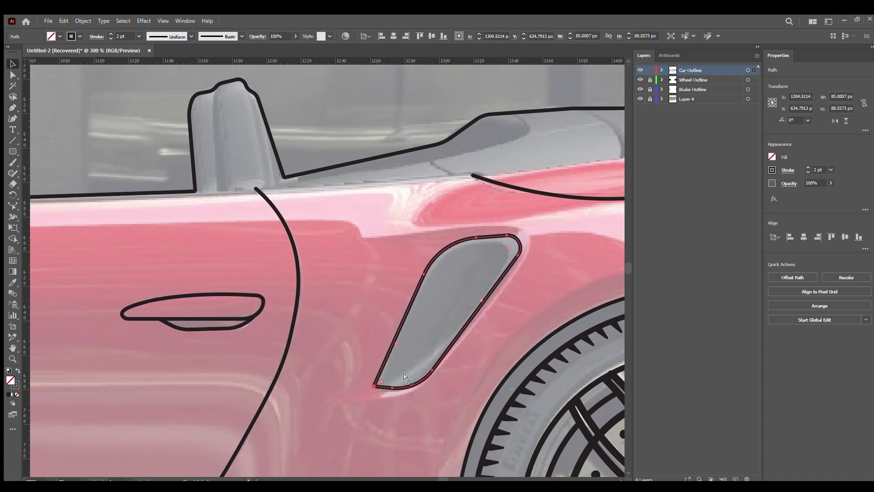
drag(404, 376, 412, 364)
click(526, 297)
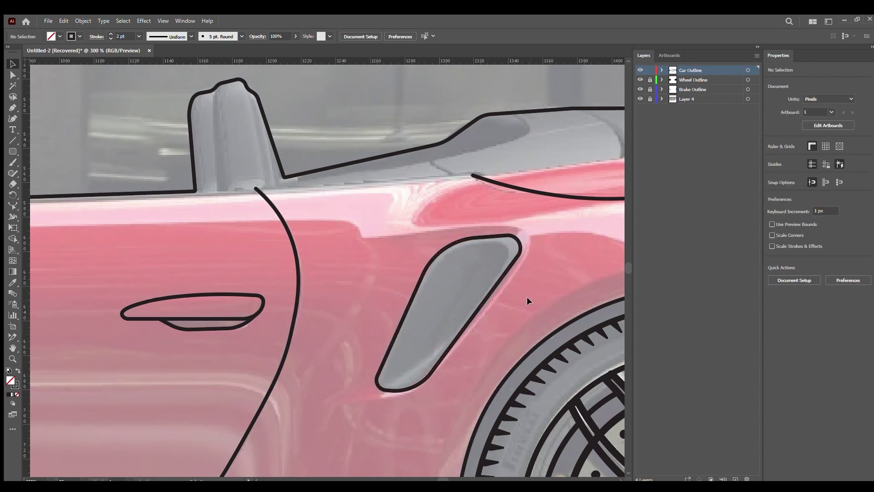
click(519, 237)
drag(520, 235, 511, 246)
click(542, 226)
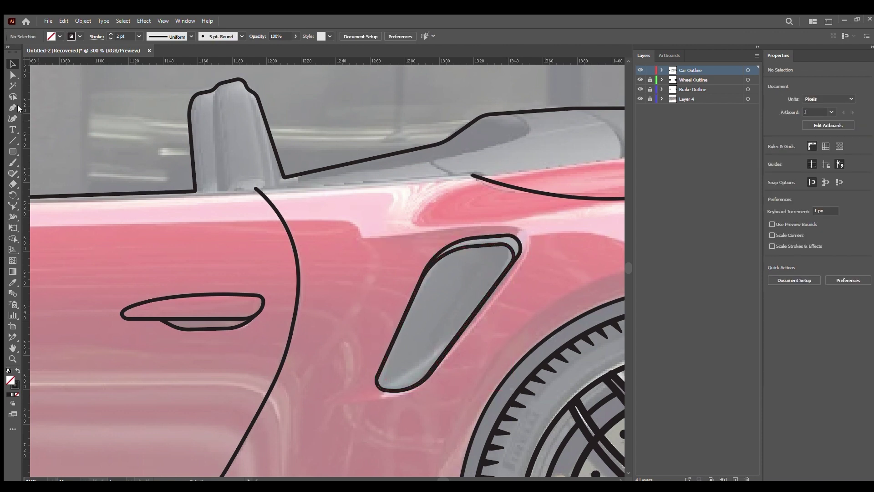
Draw a framing line from above the intake, down beneath it, toward the door
click(13, 118)
click(359, 237)
click(537, 222)
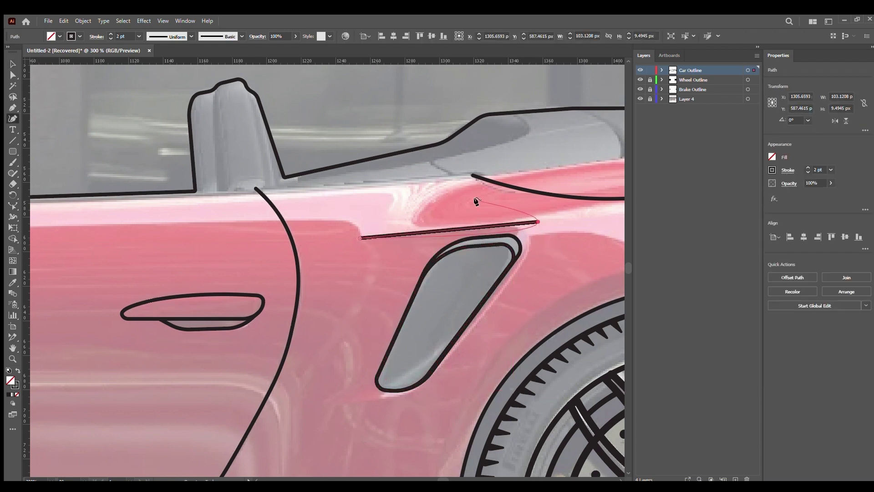
key(a)
key(Delete)
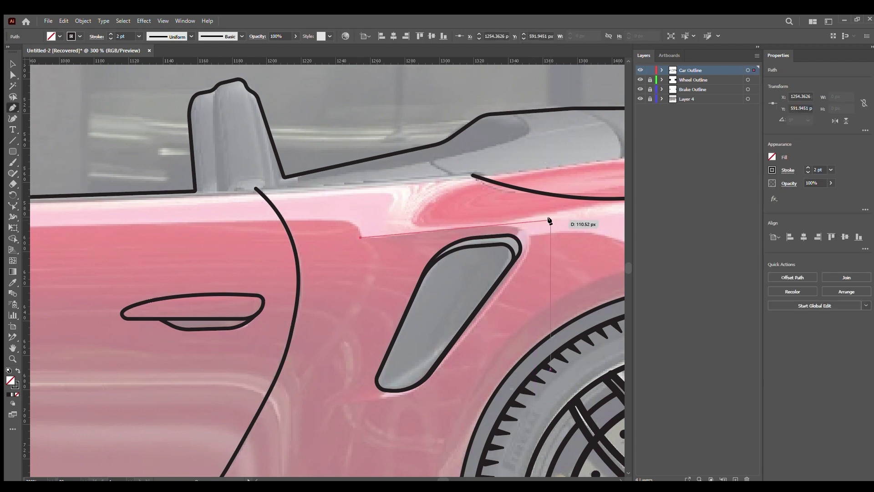
click(555, 218)
click(418, 395)
click(298, 411)
click(17, 64)
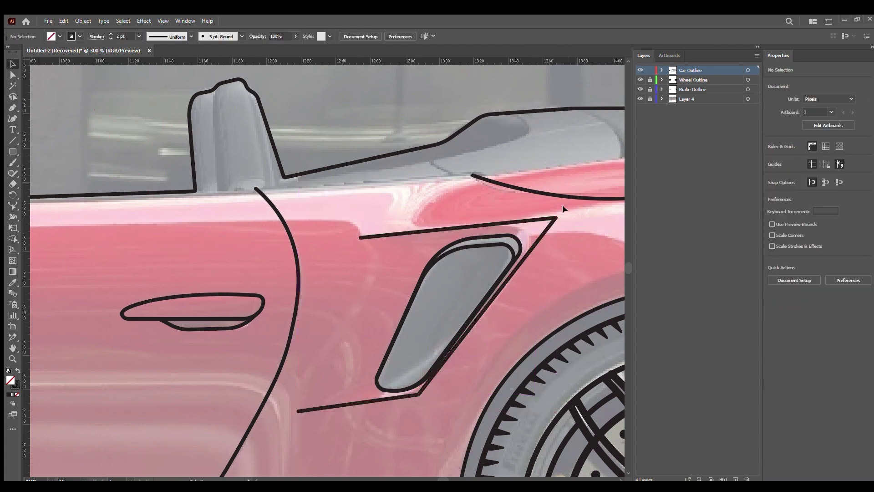
Round the framing line's corners and zoom out to fit the whole car
drag(545, 225, 381, 297)
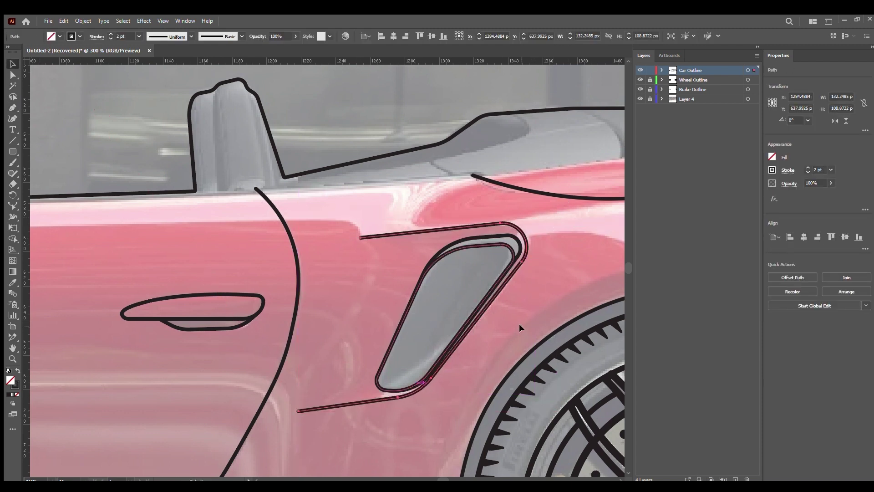
click(586, 270)
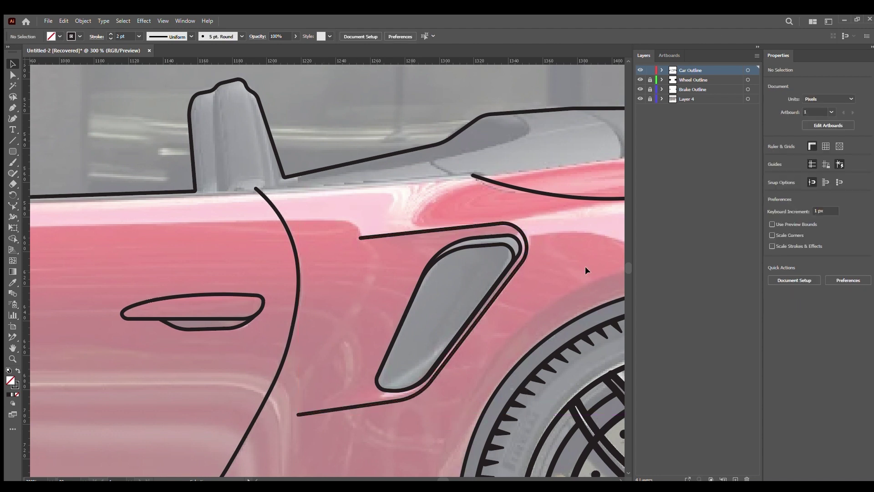
key(z)
key(ctrl+0)
Trace the door's curved front edge from below the mirror down to the door bottom
click(405, 240)
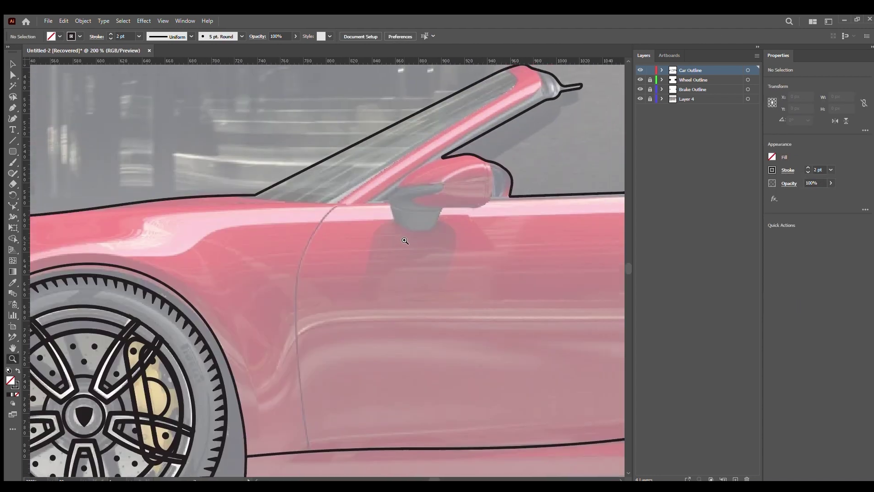
click(338, 203)
drag(290, 274, 284, 295)
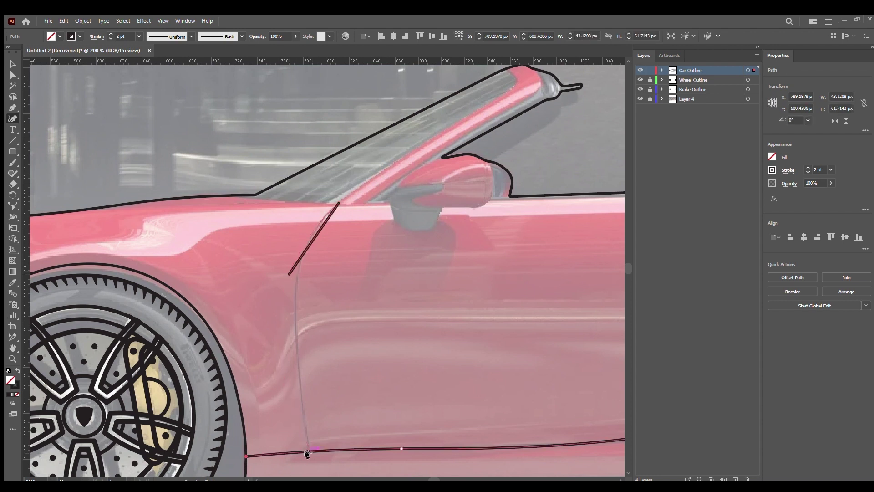
click(303, 425)
drag(304, 425, 309, 452)
click(297, 359)
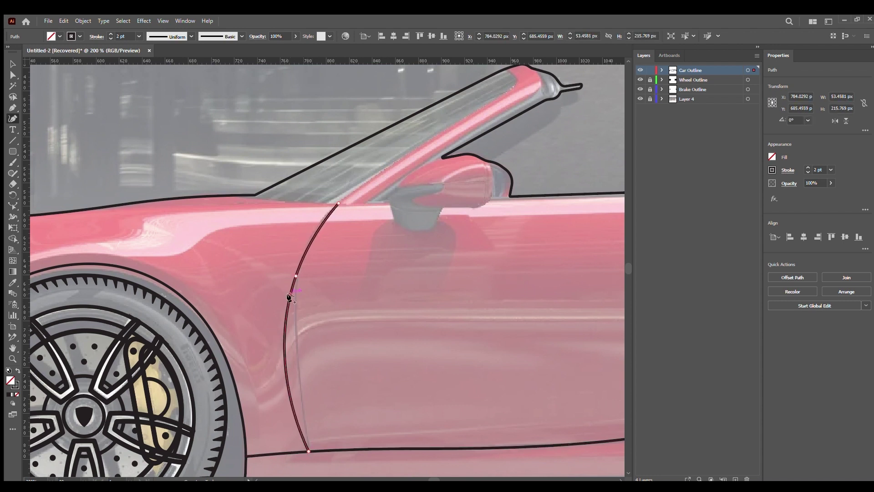
drag(289, 274, 296, 276)
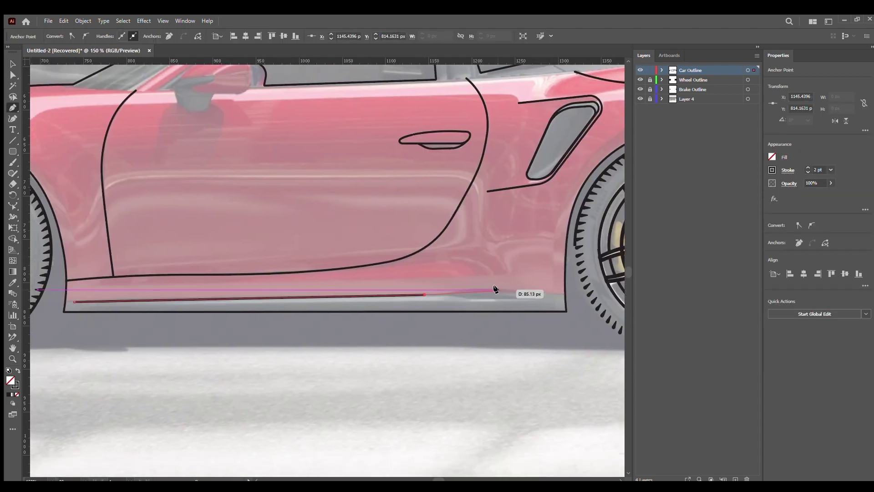
Extend the bottom door line rearward toward the rear wheel
click(468, 287)
click(545, 294)
click(565, 294)
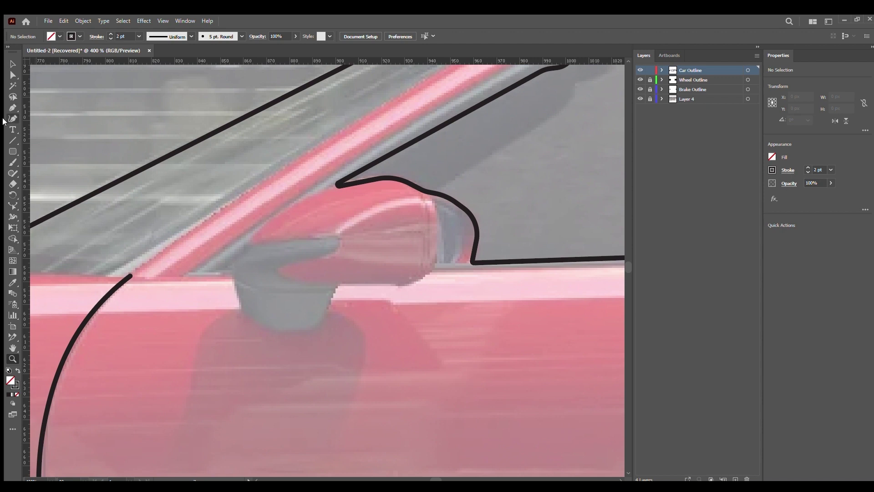
Outline the mirror base as a closed six-point shape with slightly rounded corners
click(245, 243)
click(342, 233)
click(273, 267)
click(339, 285)
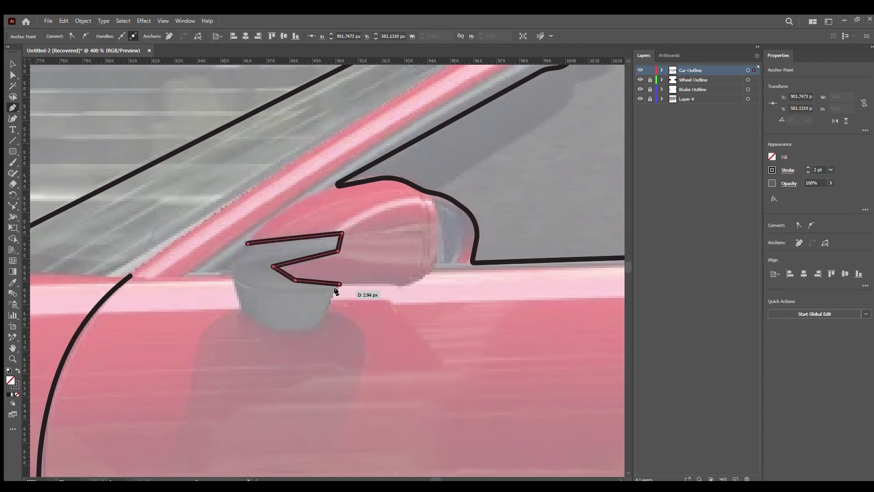
click(258, 291)
click(228, 278)
click(246, 243)
key(shift+grave)
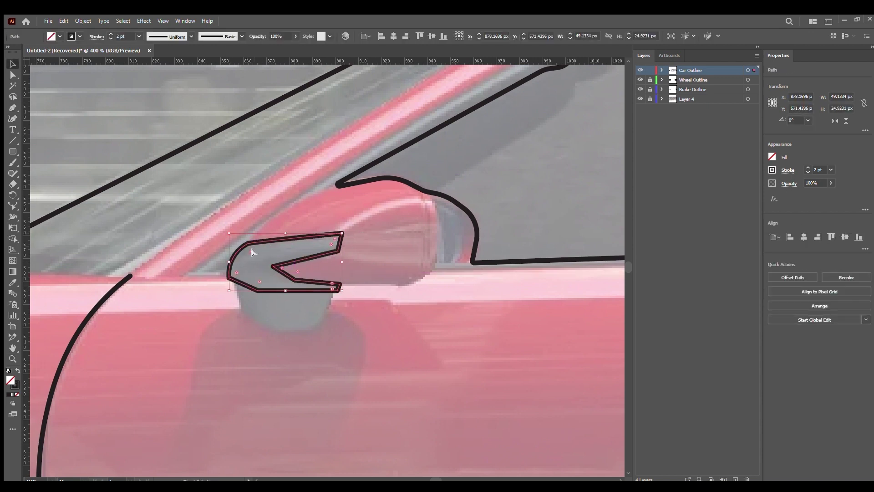
drag(282, 268, 281, 270)
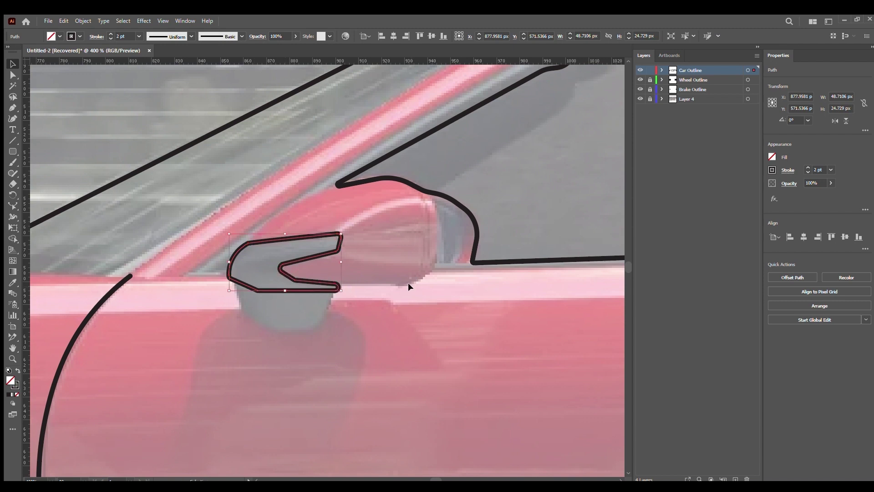
Draw the lower mirror base line, curving down and back up to the mirror
key(p)
click(335, 290)
click(328, 310)
click(314, 329)
click(275, 329)
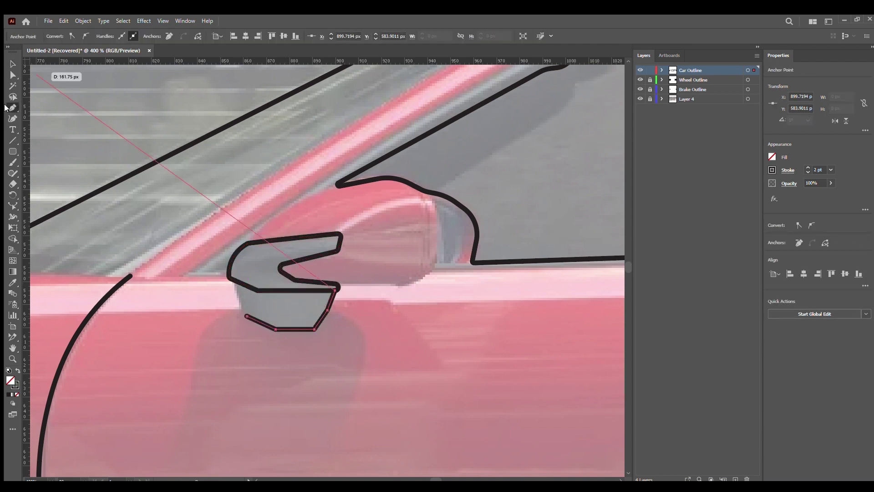
click(242, 315)
click(233, 282)
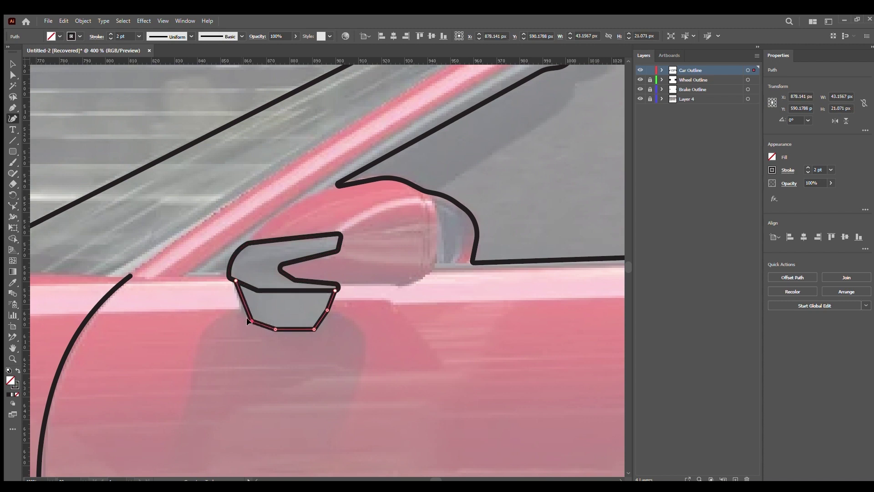
click(400, 322)
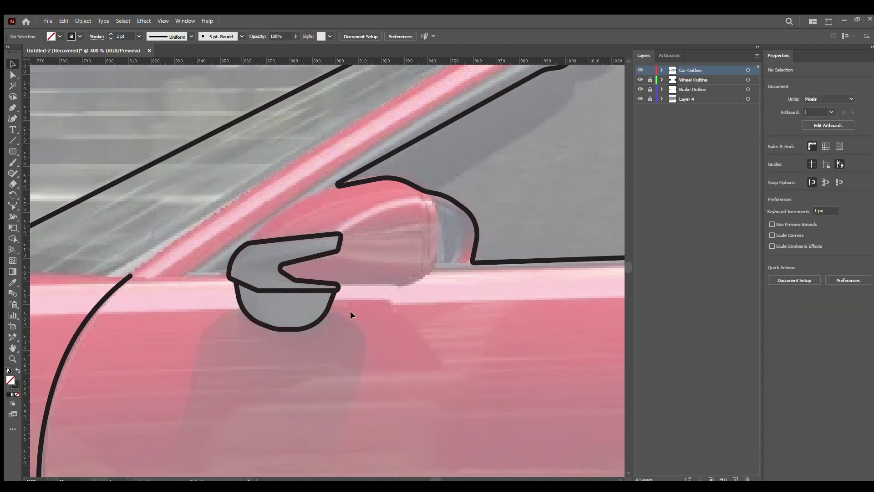
Loop a curved path around the mirror housing and adjust it to fit the photo
key(shift+grave)
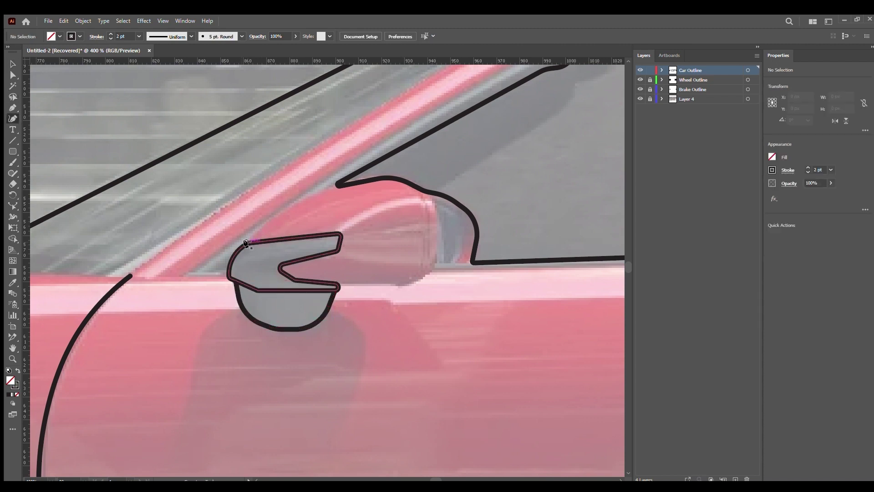
click(252, 240)
click(277, 213)
click(384, 171)
click(439, 232)
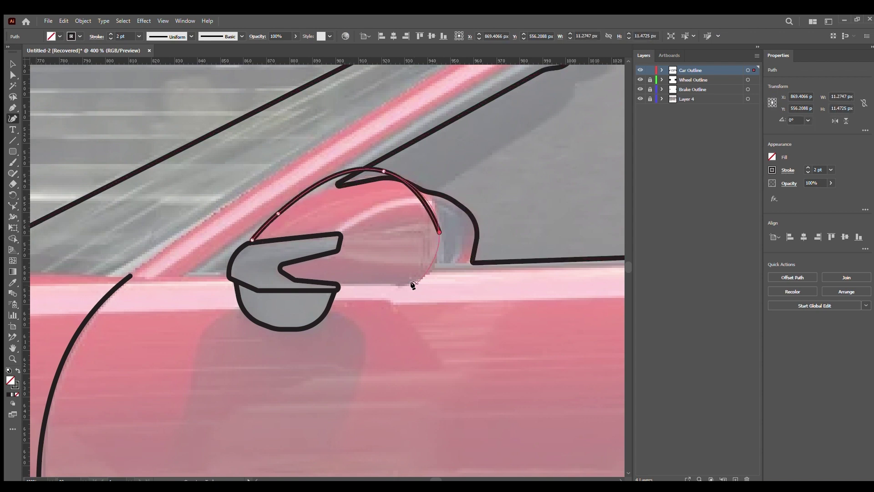
click(411, 283)
click(351, 285)
click(338, 285)
drag(376, 295, 377, 286)
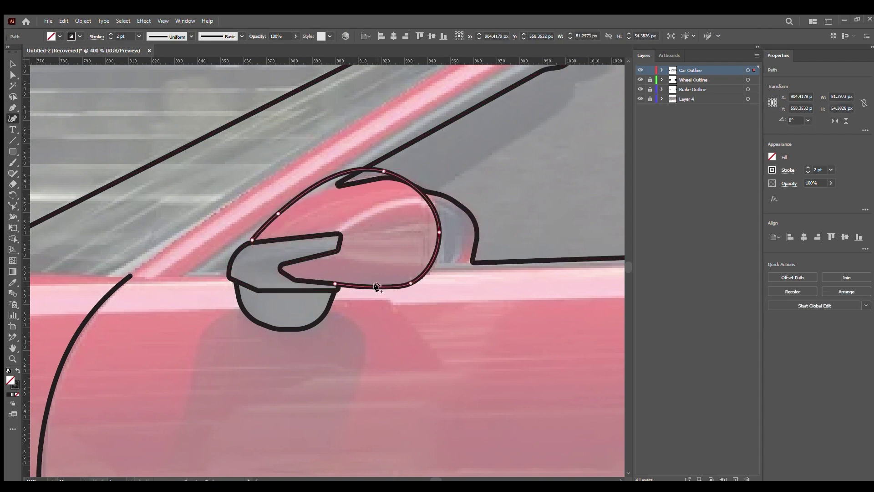
drag(384, 171, 395, 189)
key(ctrl+z)
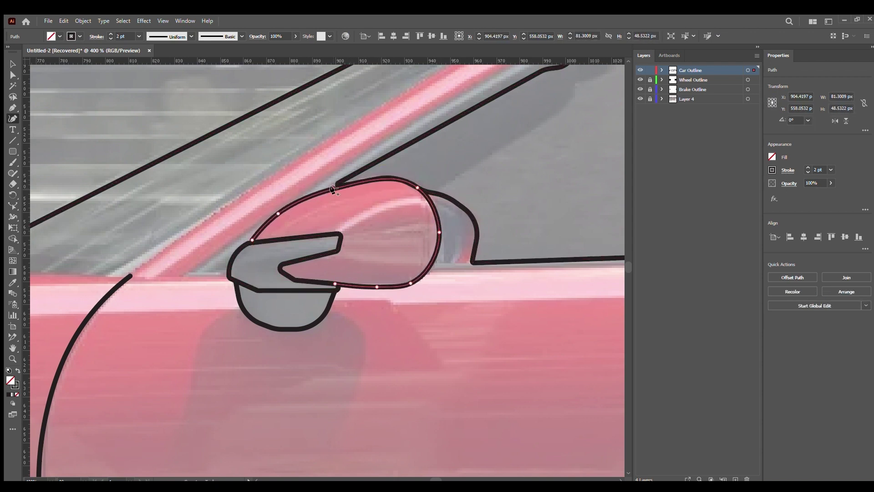
Delete the overlapping top segment of the mirror housing and rejoin its top outline
key(v)
key(ctrl+shift+a)
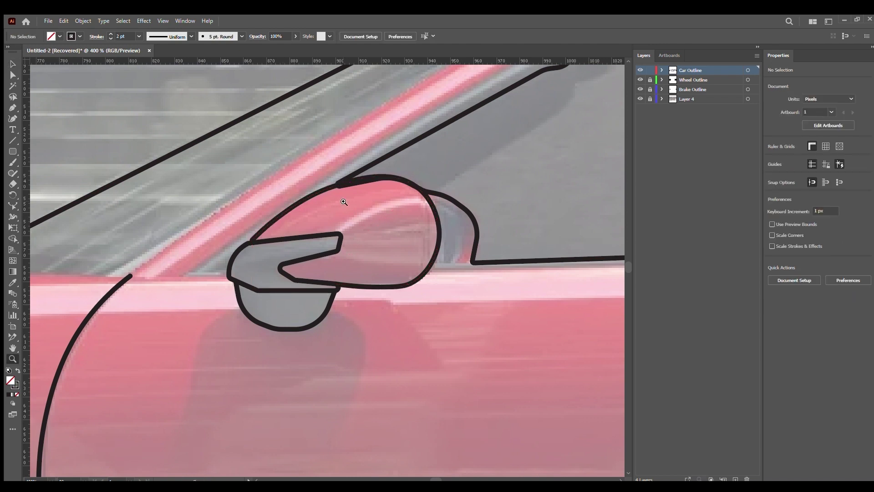
key(ctrl+equal)
key(ctrl+equal)
key(ctrl+a)
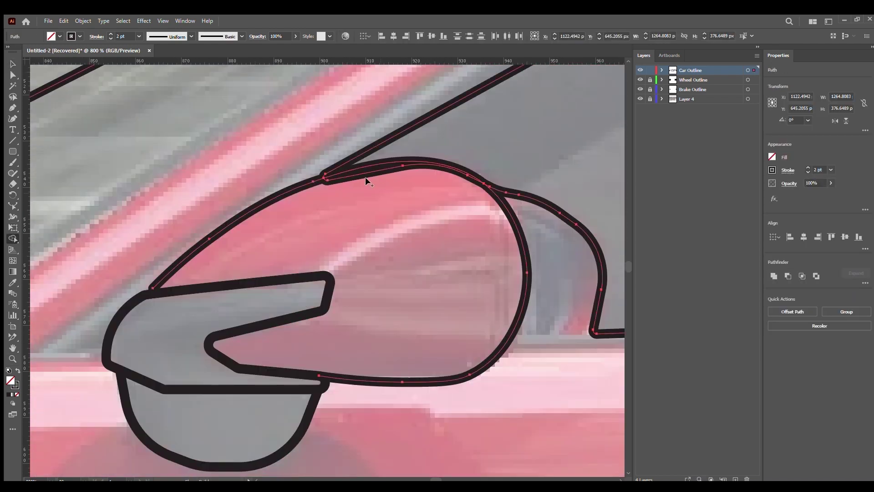
click(343, 182)
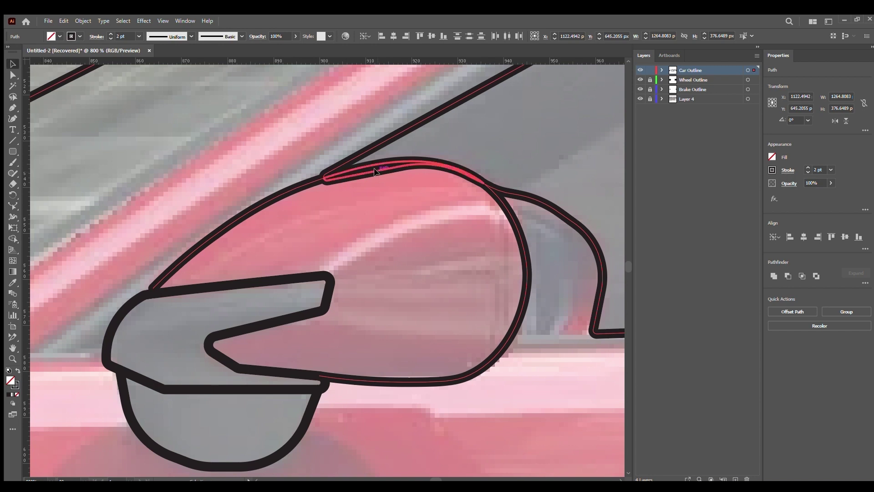
key(Delete)
click(324, 177)
click(485, 182)
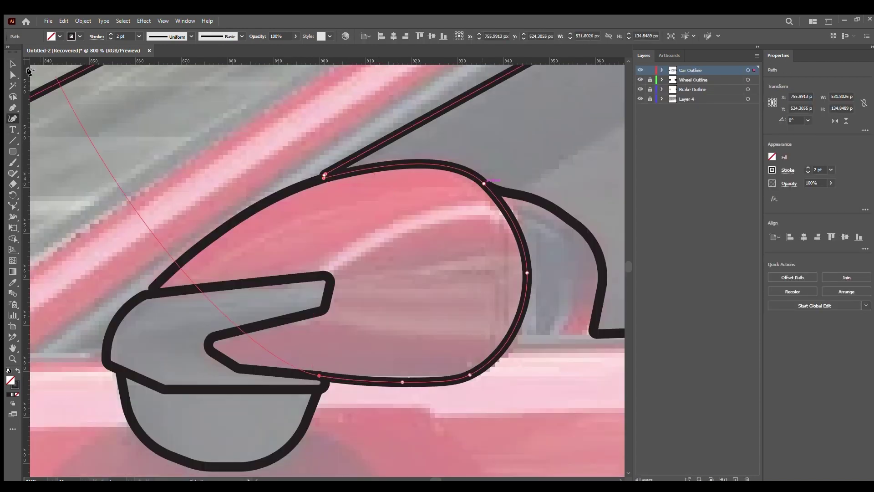
key(ctrl+shift+a)
key(z)
alt+click(381, 221)
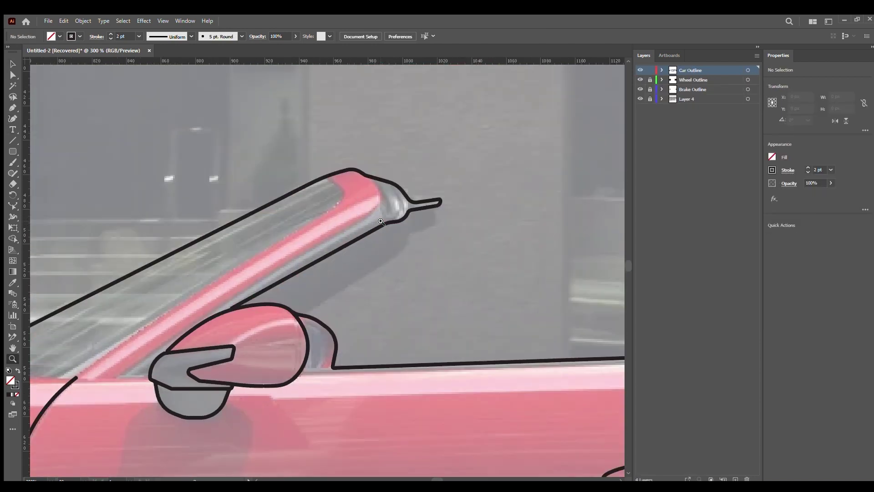
Trace the pillar's inner edge from the beltline up to the pillar top with a sharp corner
drag(380, 221, 549, 173)
key(shift+grave)
click(128, 327)
click(254, 329)
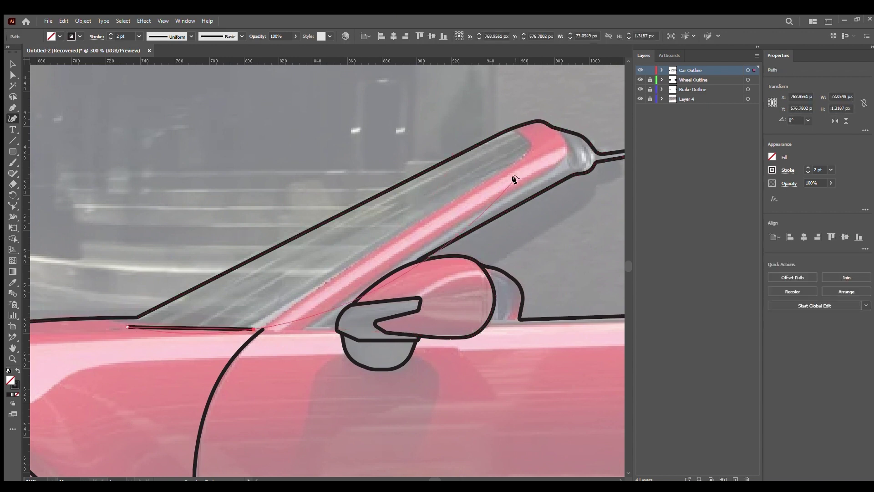
click(539, 149)
click(515, 127)
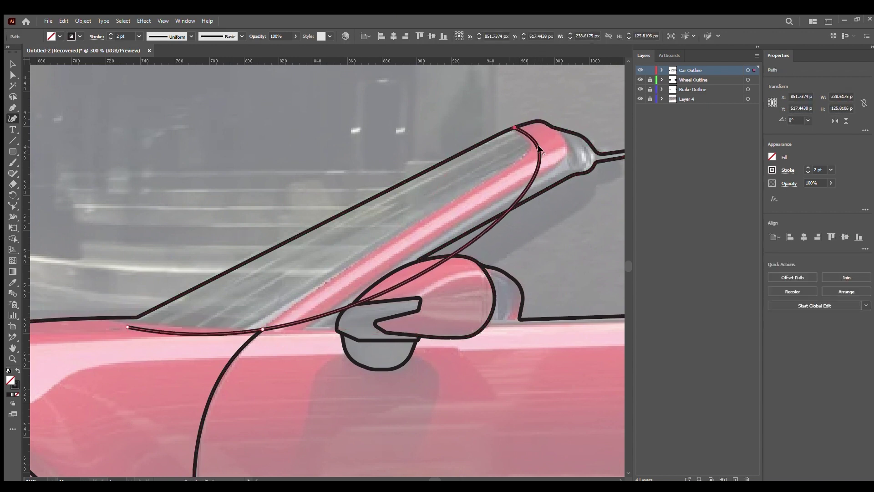
double_click(262, 329)
drag(128, 327, 102, 317)
click(169, 327)
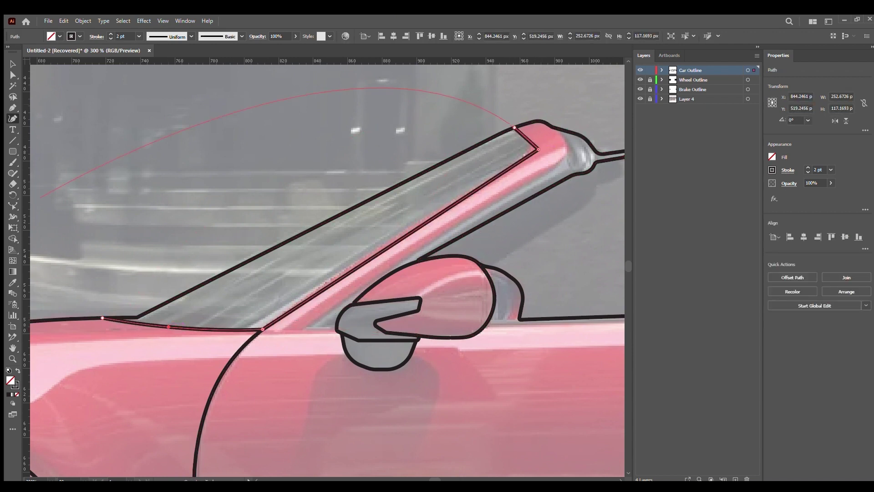
Slightly round the pillar line's corners and deselect it
key(v)
drag(530, 148, 509, 147)
key(v)
click(271, 152)
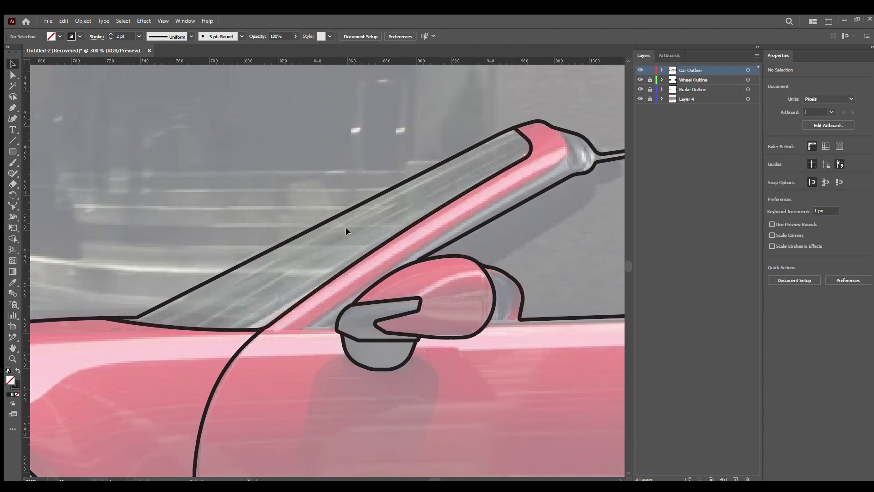
scroll(346, 232, down, 5)
scroll(337, 355, up, 4)
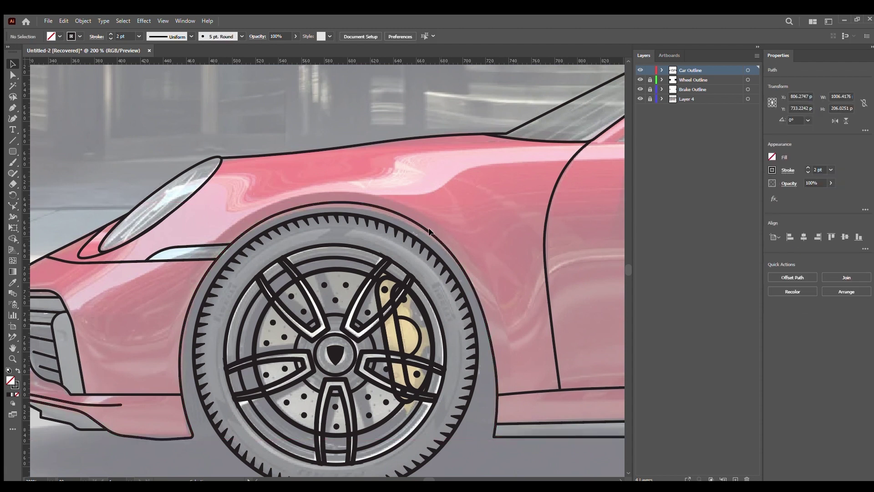
Refit the front wheel arch by adding a point and pulling its lower-left end down
click(430, 231)
key(shift+grave)
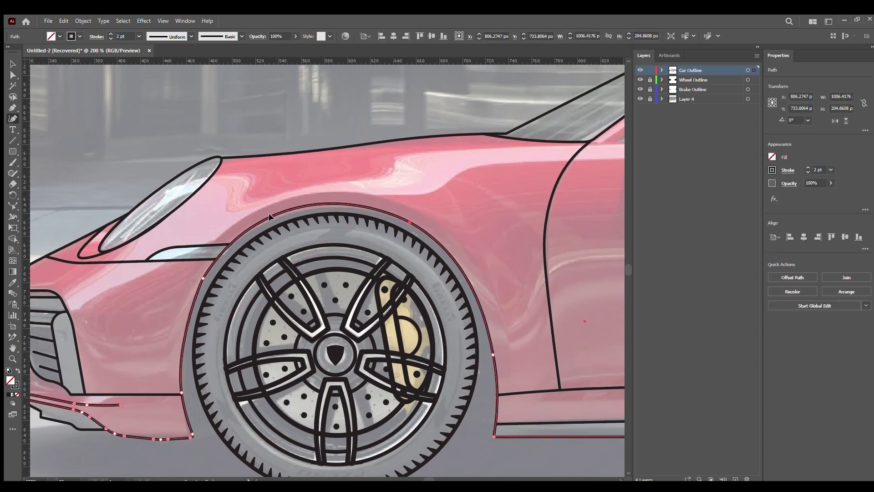
click(270, 217)
drag(203, 278, 199, 287)
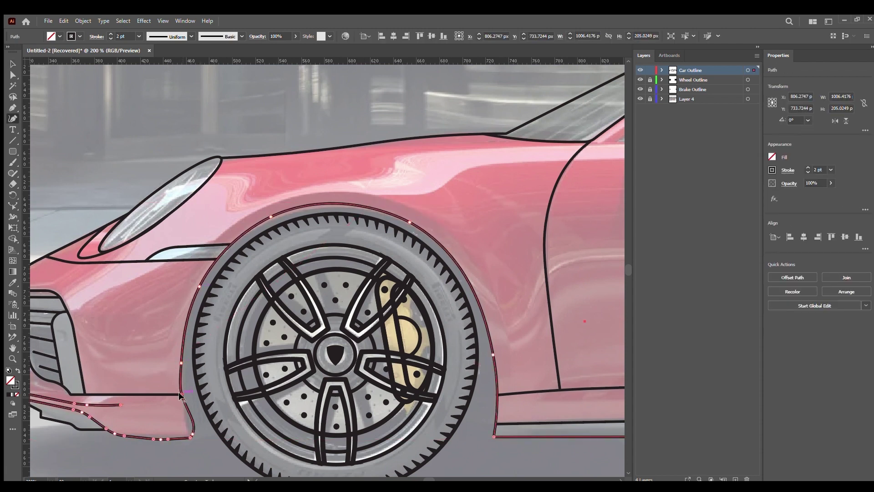
click(12, 66)
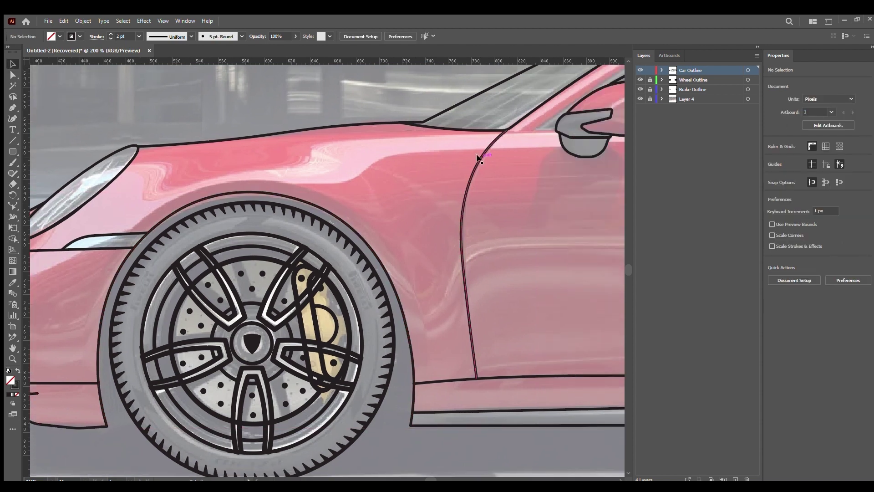
scroll(478, 157, right, 3)
scroll(475, 185, right, 10)
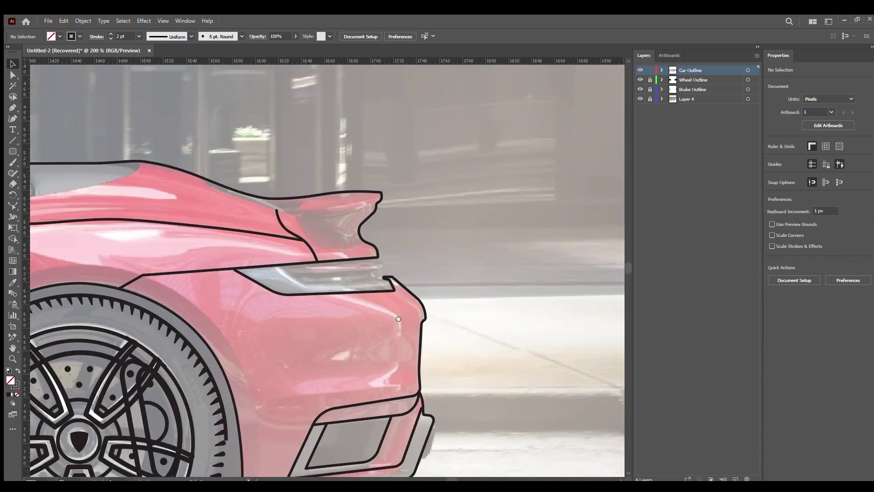
scroll(319, 266, left, 15)
scroll(318, 266, left, 2)
Adjust the top corner of the windshield pillar outline so it reaches the frame's corner
key(shift+grave)
click(269, 108)
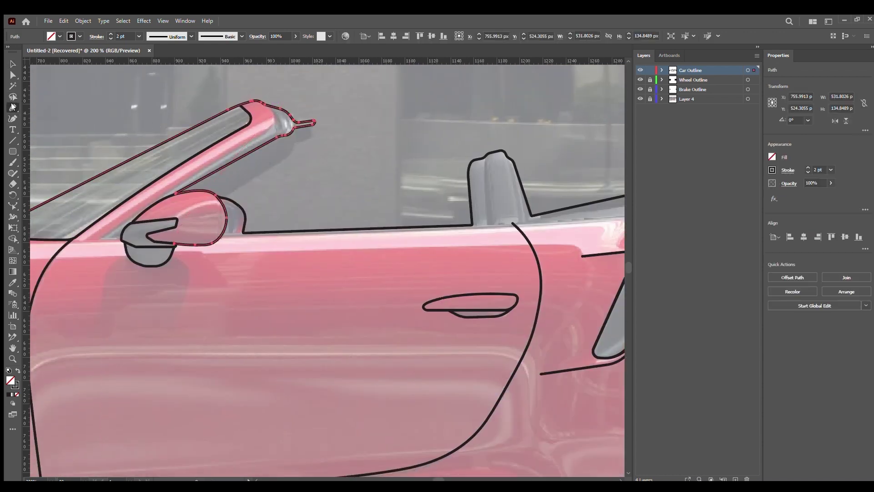
click(12, 64)
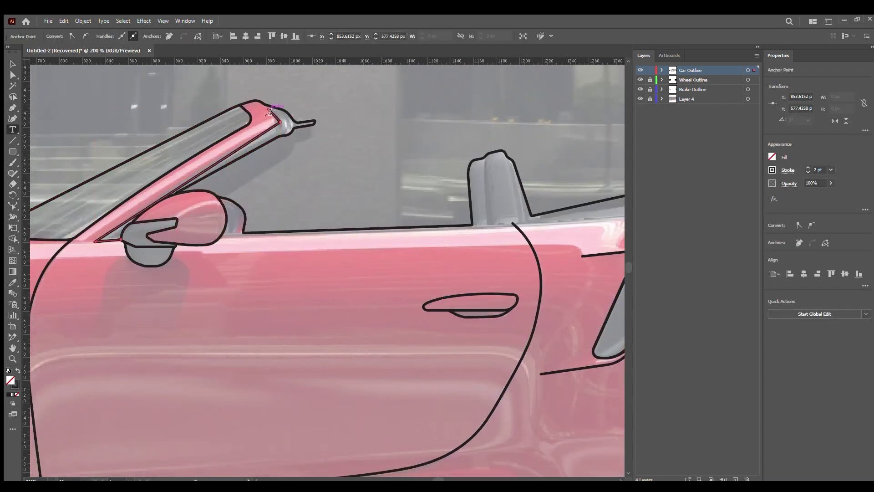
key(ctrl+equal)
key(shift+grave)
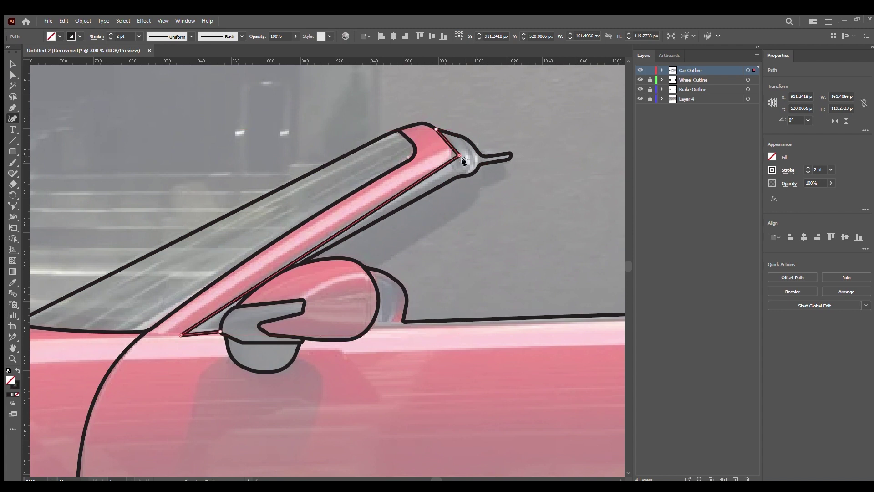
key(v)
drag(457, 157, 457, 157)
Extend the rear deck line behind the seats with curvature points
key(shift+grave)
scroll(504, 195, right, 5)
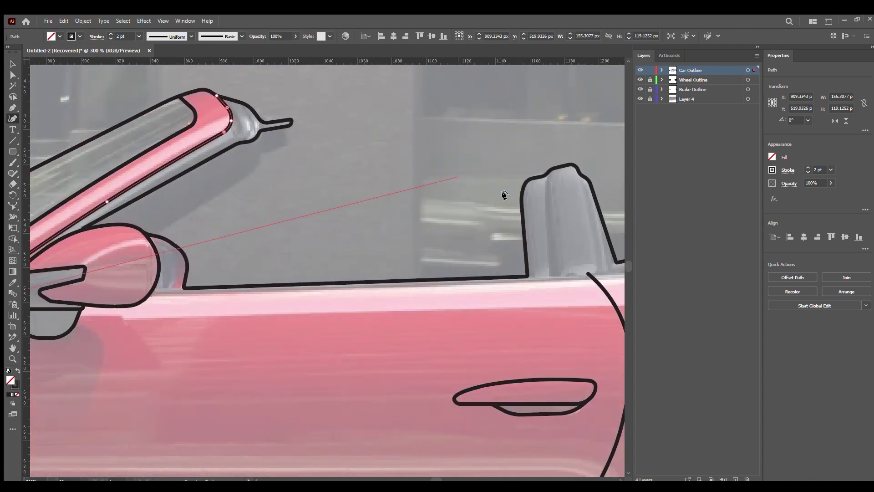
scroll(504, 195, right, 5)
key(p)
scroll(341, 287, right, 5)
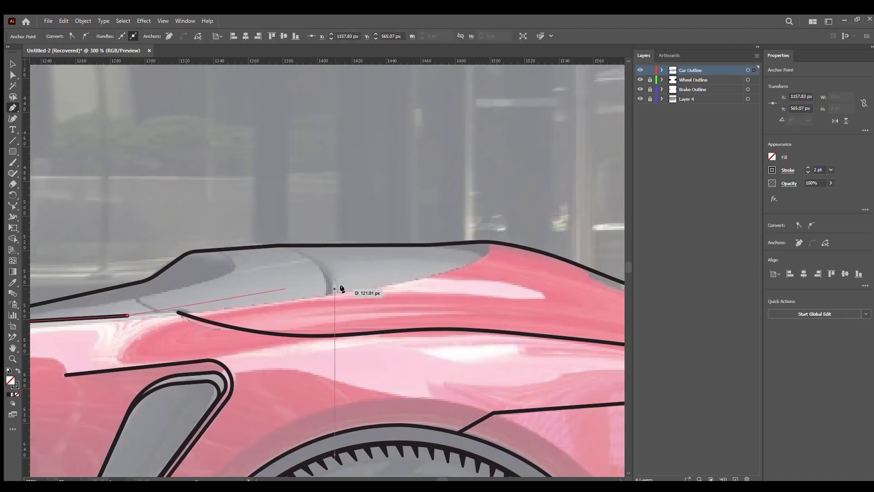
key(shift+grave)
click(401, 283)
click(489, 242)
Reshape the rear deck line to follow the deck contour and finish it
drag(444, 273, 310, 297)
drag(430, 274, 455, 268)
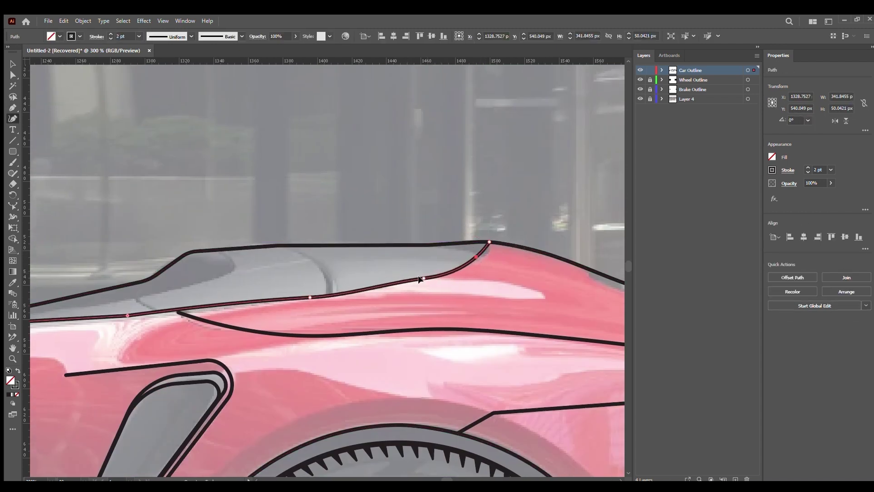
scroll(455, 268, left, 5)
mouse_move(526, 273)
mouse_down()
mouse_move(536, 261)
mouse_move(452, 265)
mouse_move(469, 278)
mouse_move(599, 150)
mouse_up()
key(Escape)
Undo recent body-line edits, restore the top waist line, and move the curve's start toward the door
key(v)
click(364, 216)
key(ctrl+z)
key(ctrl+z)
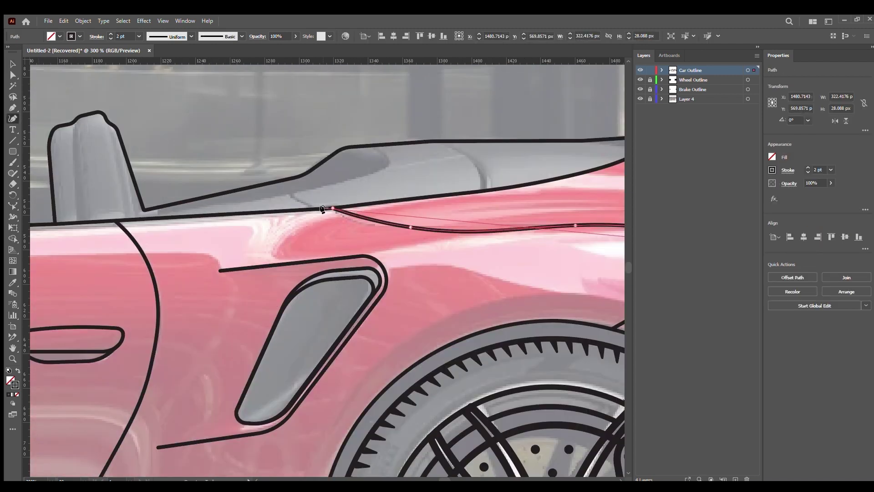
key(ctrl+z)
key(ctrl+z)
key(ctrl+z)
key(ctrl+z)
key(ctrl+z)
key(ctrl+z)
key(ctrl+shift+z)
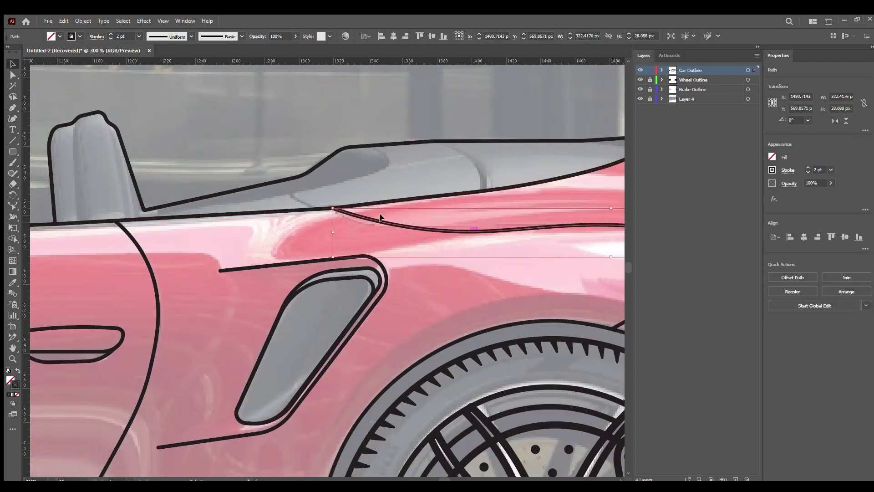
key(shift+grave)
drag(332, 208, 290, 193)
Trace a new curve along the rear deck edge and add a short diagonal deck line
key(Escape)
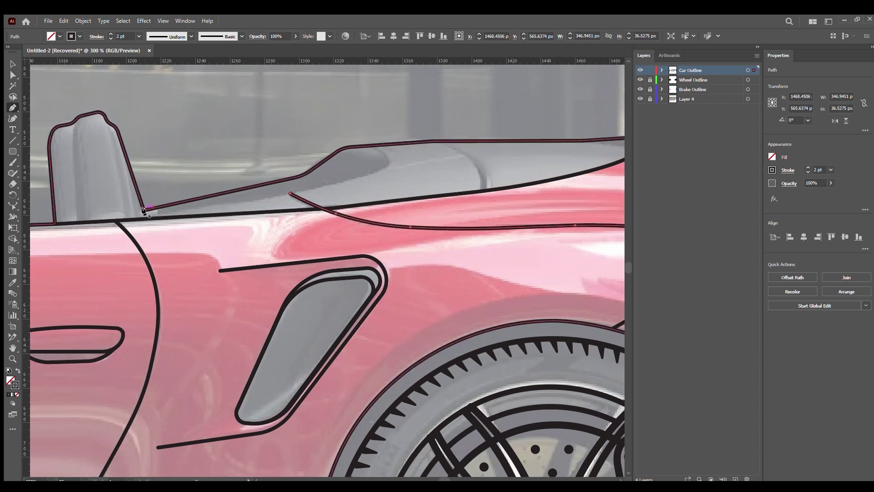
click(144, 209)
click(308, 191)
click(377, 144)
click(389, 160)
drag(309, 191, 291, 194)
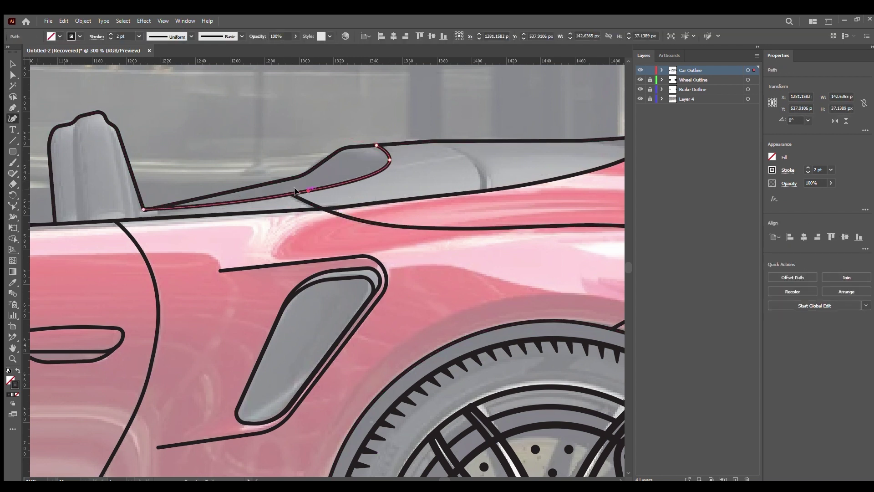
key(Escape)
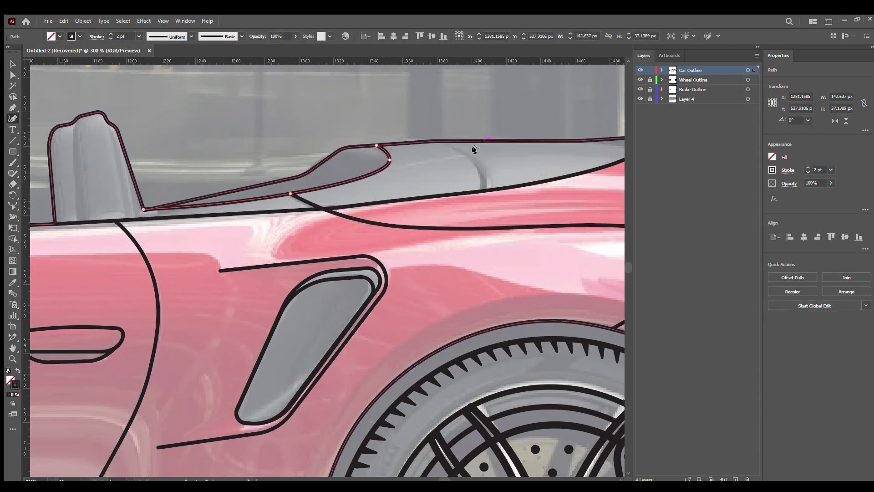
click(481, 188)
click(432, 141)
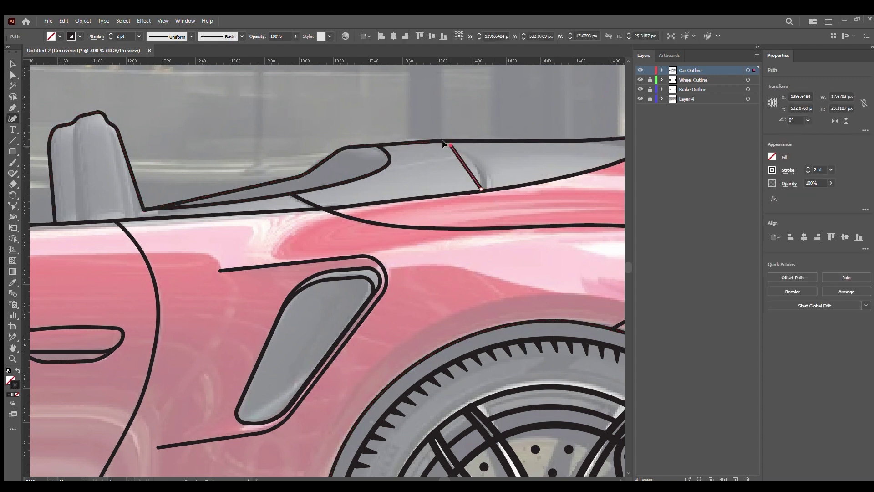
Draw the thin closed sliver shape above the spoiler with the Pen tool
scroll(542, 260, down, 3)
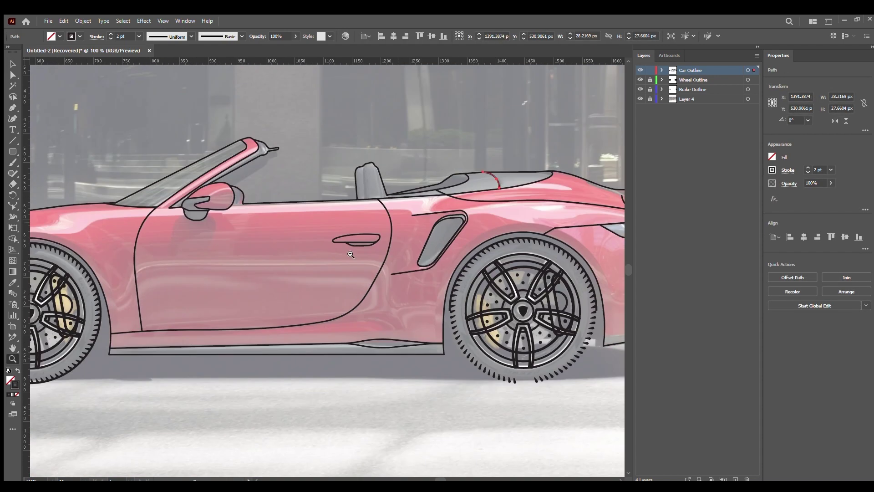
scroll(543, 260, up, 3)
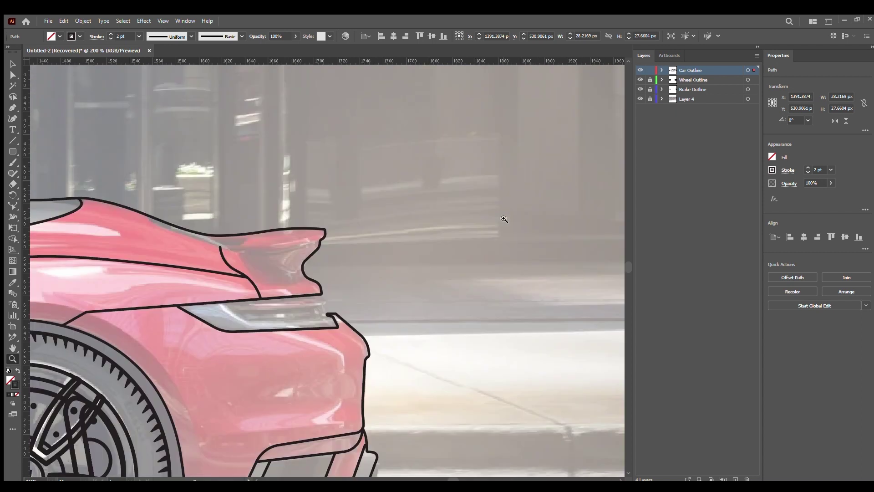
scroll(285, 266, up, 3)
key(p)
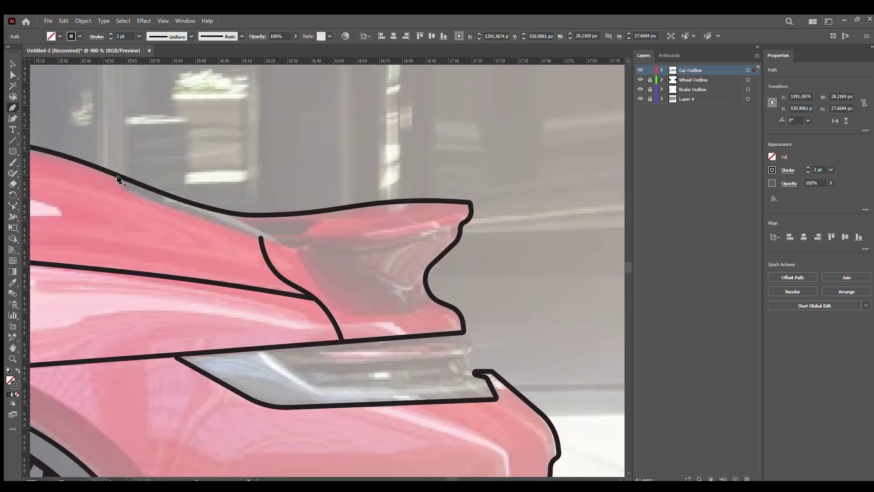
click(124, 191)
click(280, 245)
click(236, 214)
click(112, 173)
key(v)
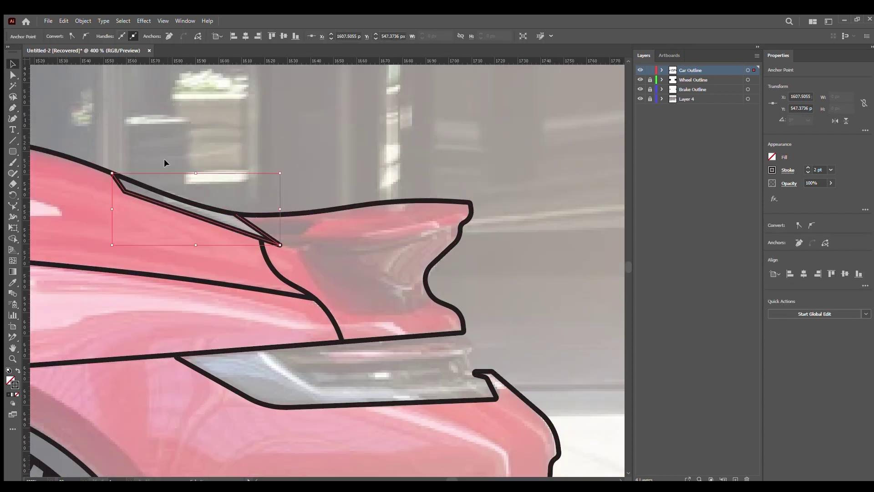
key(a)
click(290, 150)
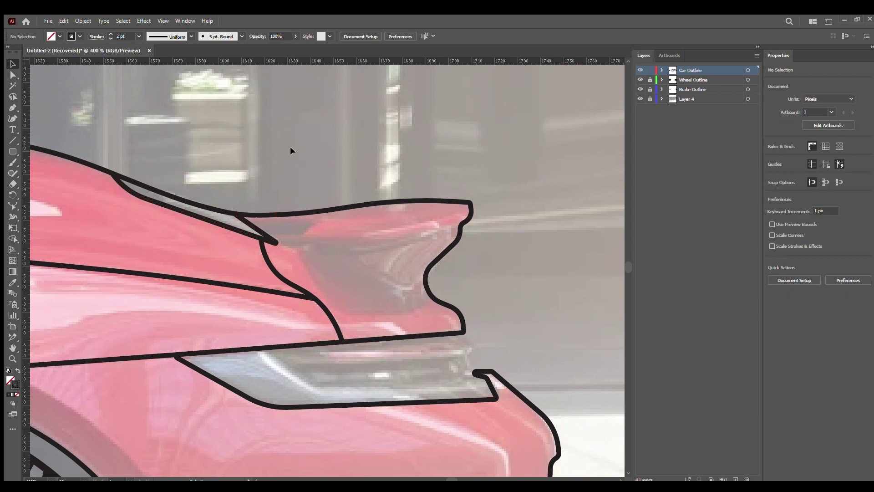
Draw the spoiler lip curve ending in a hook, rounding and reshaping its corners
key(shift+grave)
drag(324, 199, 398, 242)
click(535, 267)
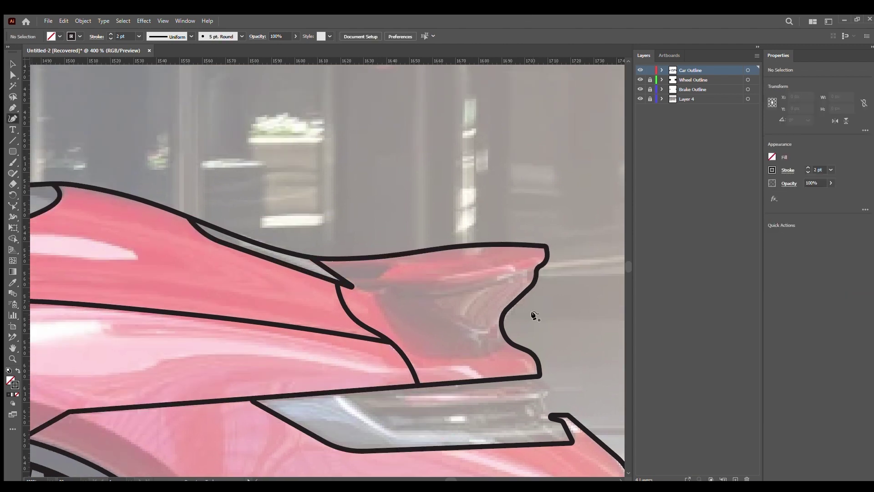
click(488, 281)
click(377, 287)
click(391, 264)
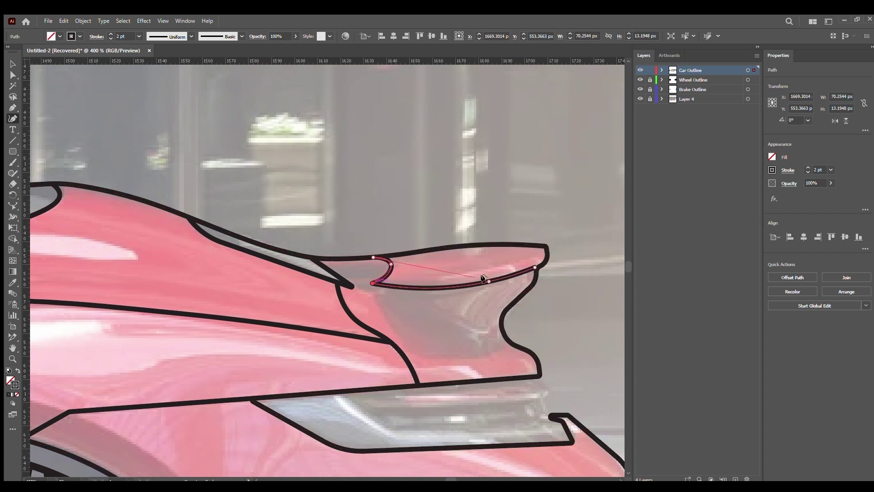
key(v)
drag(377, 286, 382, 282)
scroll(381, 282, right, 2)
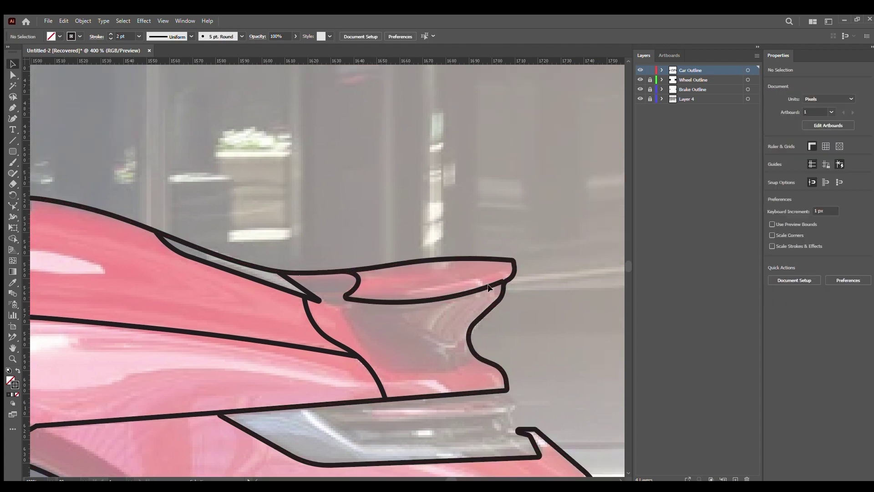
drag(471, 280, 507, 274)
Add a two-point inner curve under the spoiler and check the rear section
click(13, 118)
scroll(487, 112, down, 2)
scroll(487, 112, right, 2)
click(353, 259)
click(279, 234)
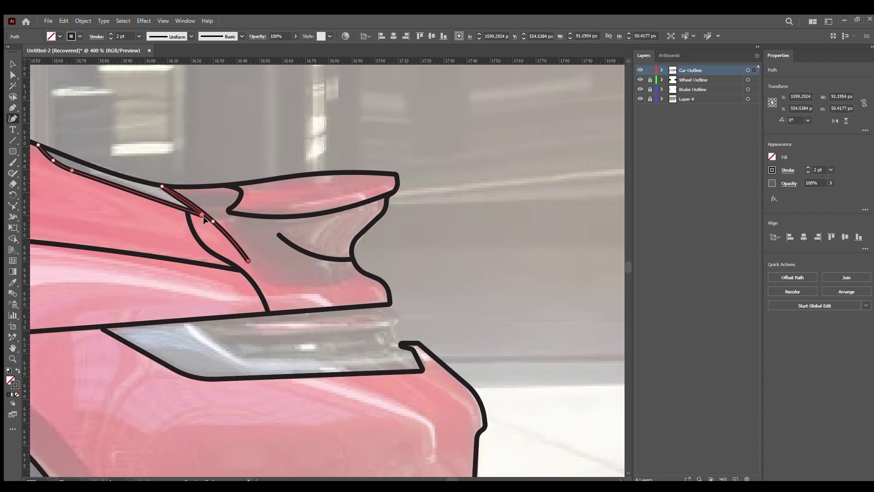
key(Escape)
key(ctrl+minus)
key(ctrl+minus)
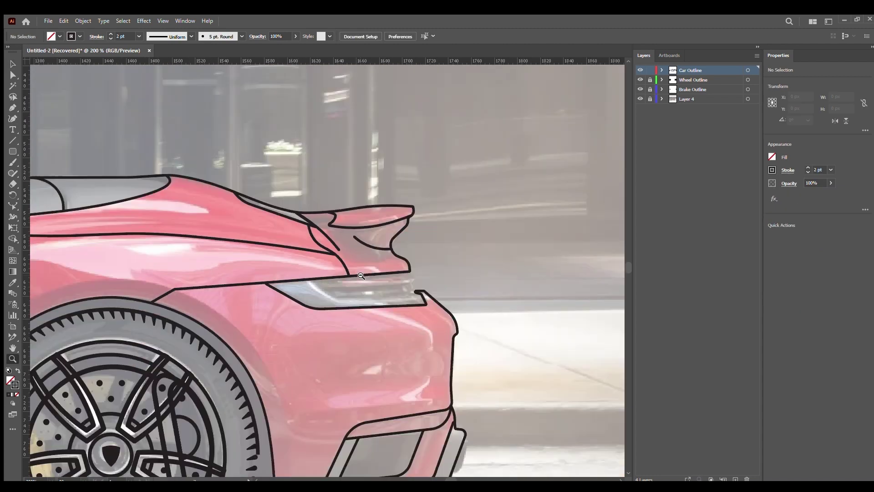
click(462, 176)
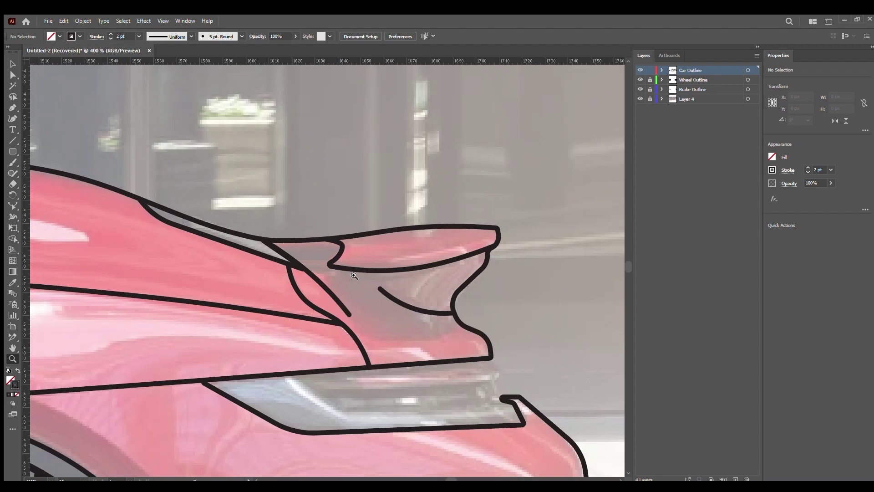
Trace the curve along the spoiler lip underside and adjust its top
click(484, 259)
click(399, 284)
click(485, 259)
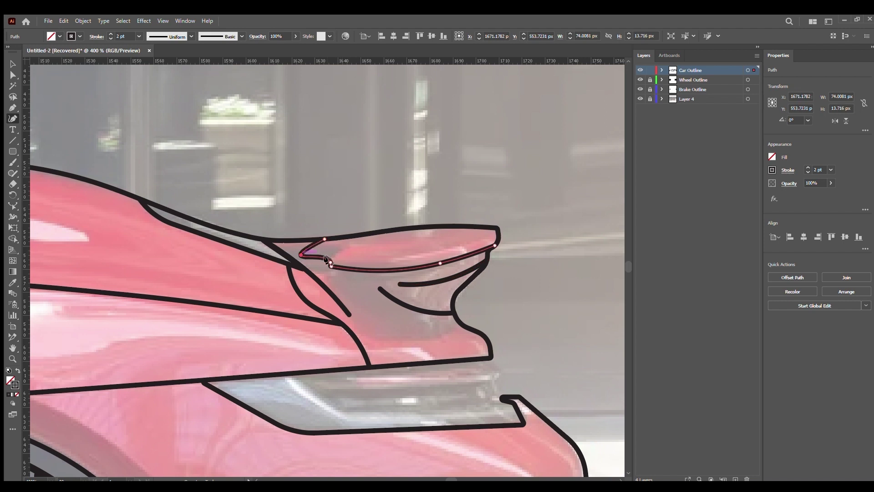
drag(325, 238, 351, 237)
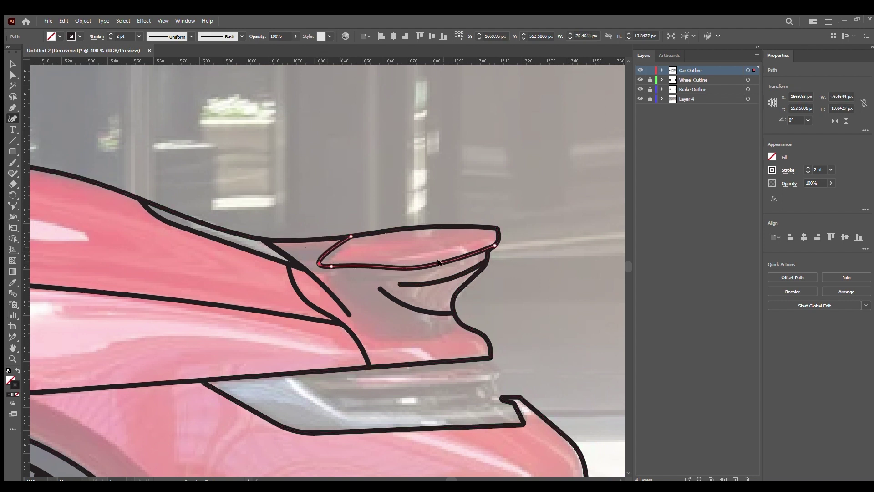
key(ctrl+shift+a)
Pen a crease line with a curved end across the rear bumper
mouse_move(393, 359)
mouse_down()
mouse_move(328, 261)
mouse_move(343, 278)
mouse_move(337, 296)
mouse_move(385, 271)
mouse_move(345, 157)
mouse_up()
key(p)
key(ctrl+shift+a)
drag(446, 236, 466, 219)
key(p)
click(202, 315)
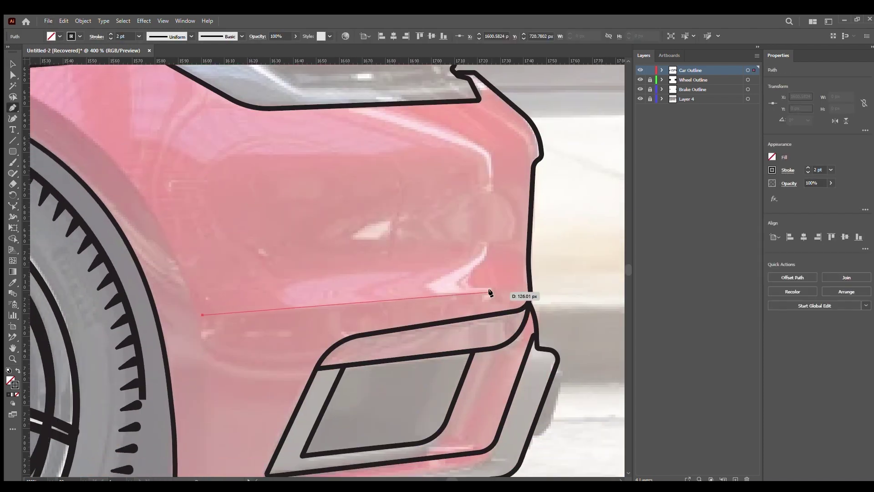
mouse_move(493, 292)
mouse_down()
mouse_move(450, 275)
mouse_move(451, 283)
mouse_up()
Curl the bumper crease end, deselect it, and move over to the rear wheel
key(v)
alt+scroll(406, 273, down, 3)
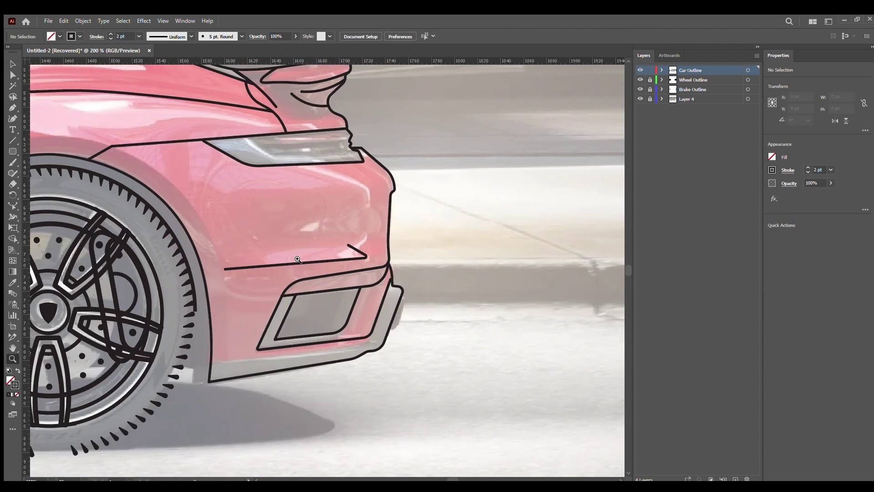
click(397, 256)
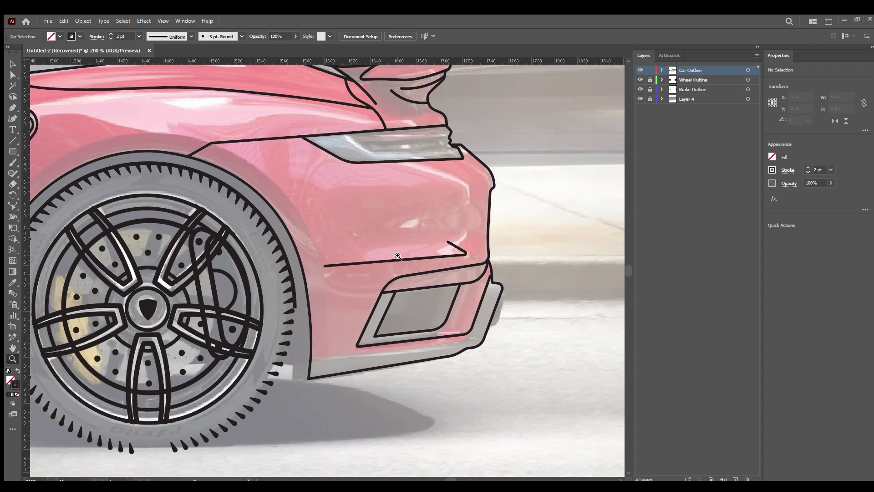
scroll(397, 256, left, 3)
scroll(346, 264, left, 3)
scroll(286, 274, left, 3)
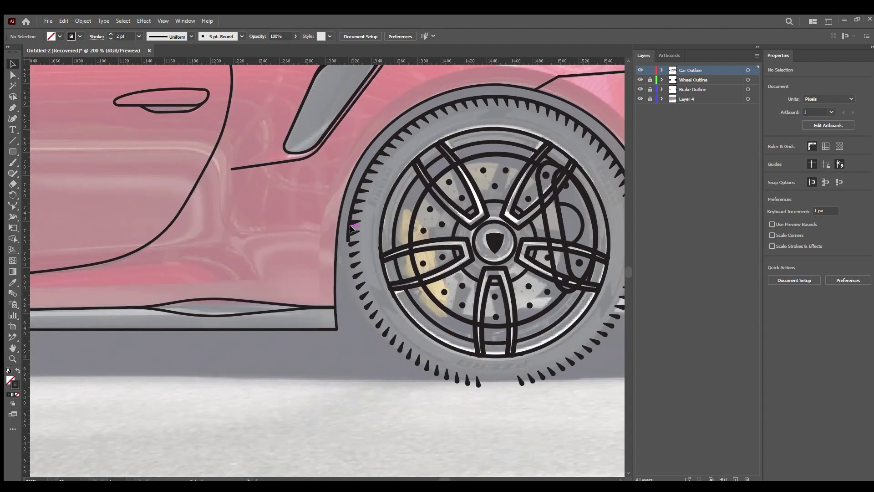
scroll(351, 227, right, 3)
Delete all of the rear wheel's old linework
click(236, 231)
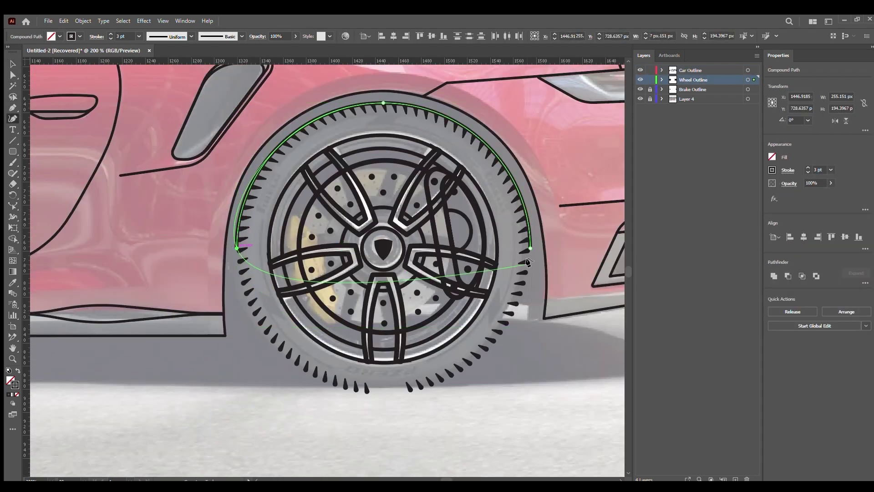
key(p)
key(ctrl+shift+a)
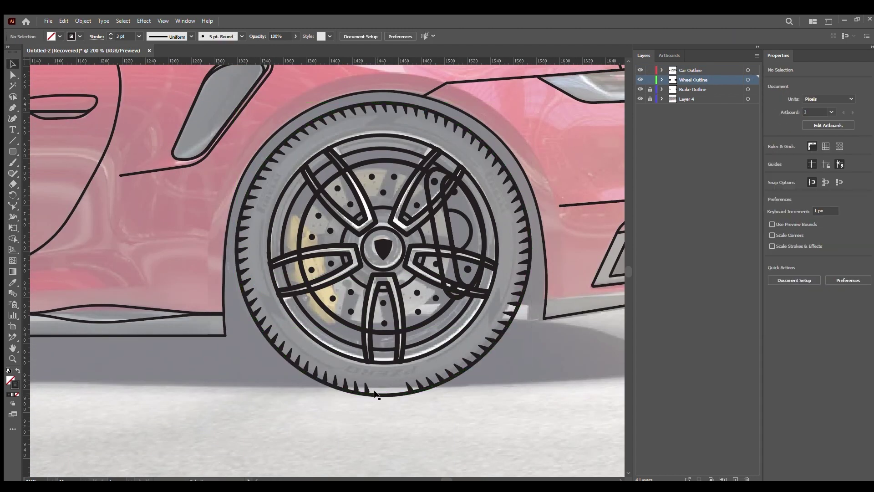
key(v)
drag(529, 417, 237, 105)
key(Delete)
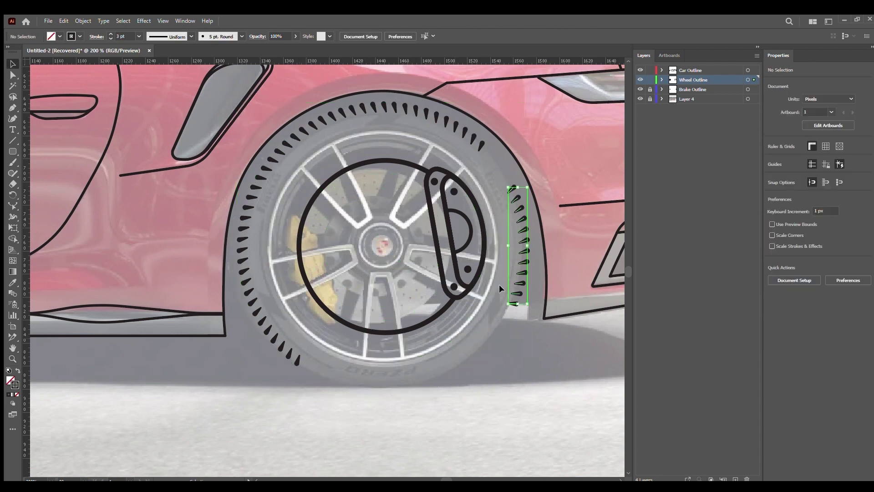
drag(482, 102, 273, 381)
key(Delete)
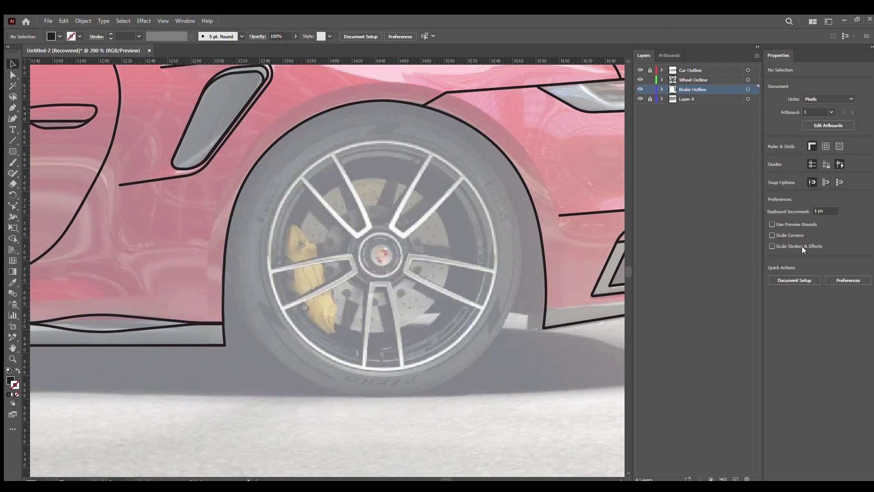
Paste the finished wheel drawing and scale it over the photo's tyre
key(ctrl+v)
drag(396, 253, 468, 193)
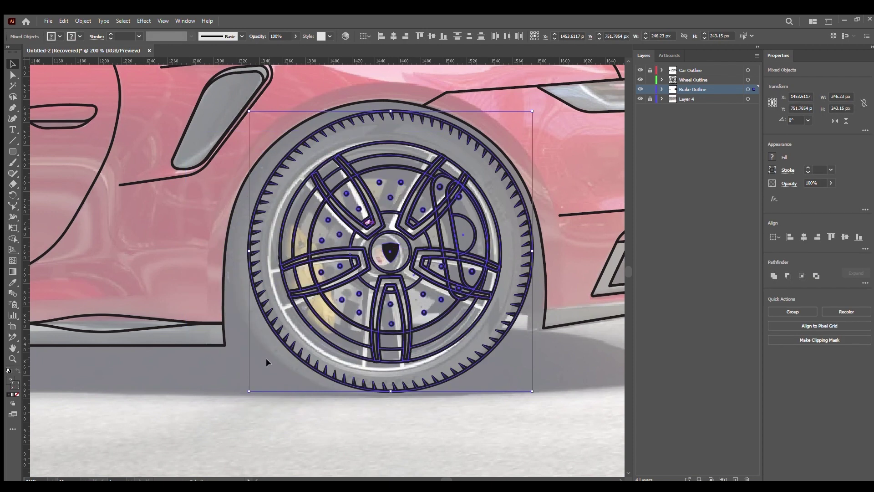
drag(266, 357, 222, 400)
click(526, 409)
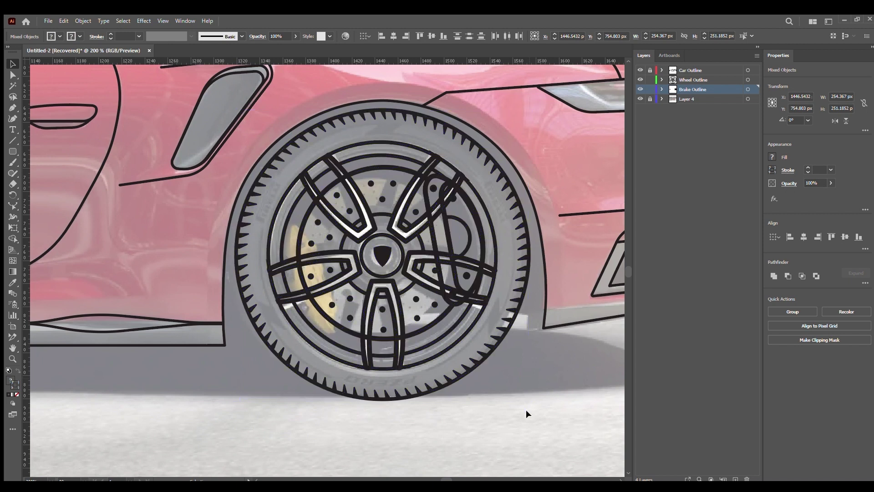
Lock the Brake Outline layer, unlock Car Outline, and select the wheel-arch path
click(650, 89)
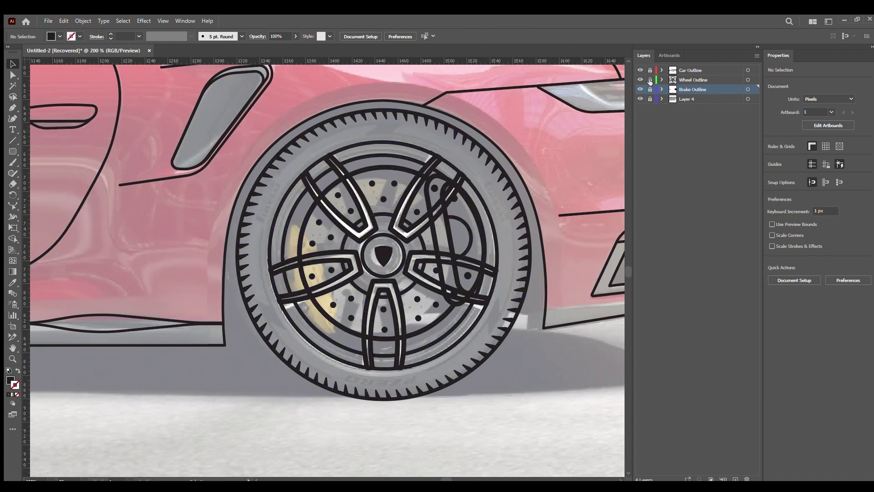
scroll(184, 232, left, 5)
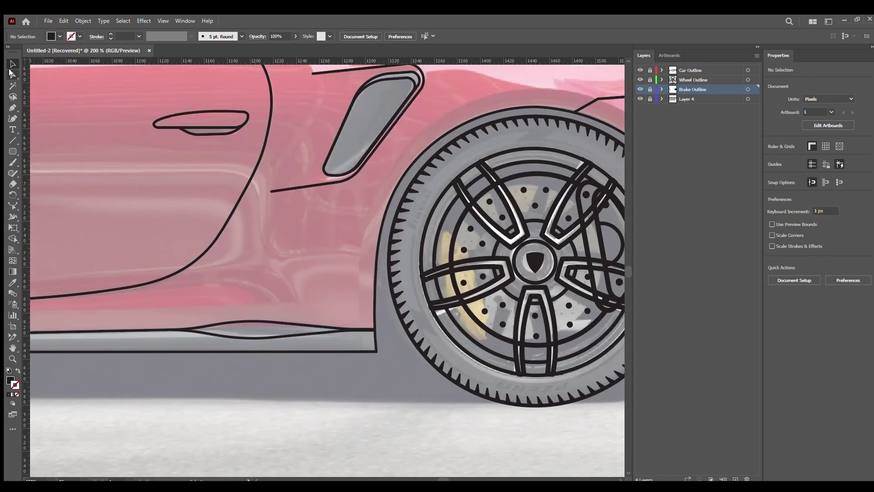
click(650, 70)
click(375, 309)
scroll(89, 301, right, 2)
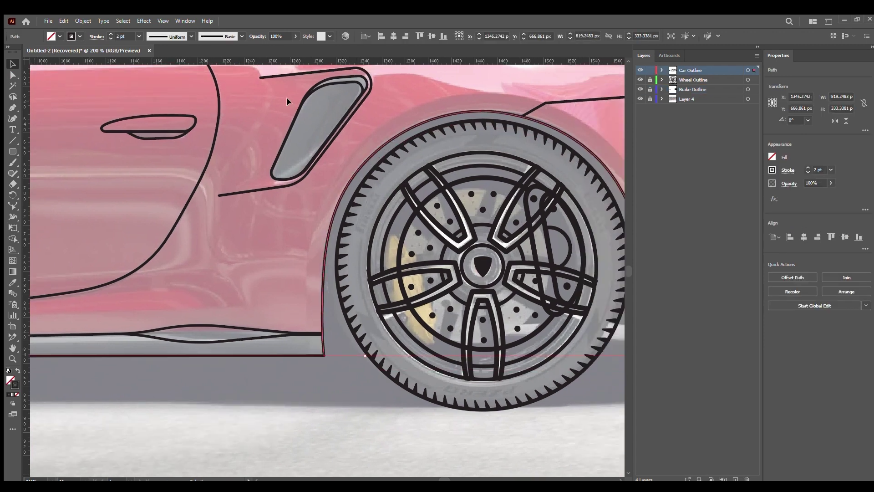
Select the front wheel-arch curve together with the car outline
scroll(287, 101, right, 2)
scroll(286, 101, up, 1)
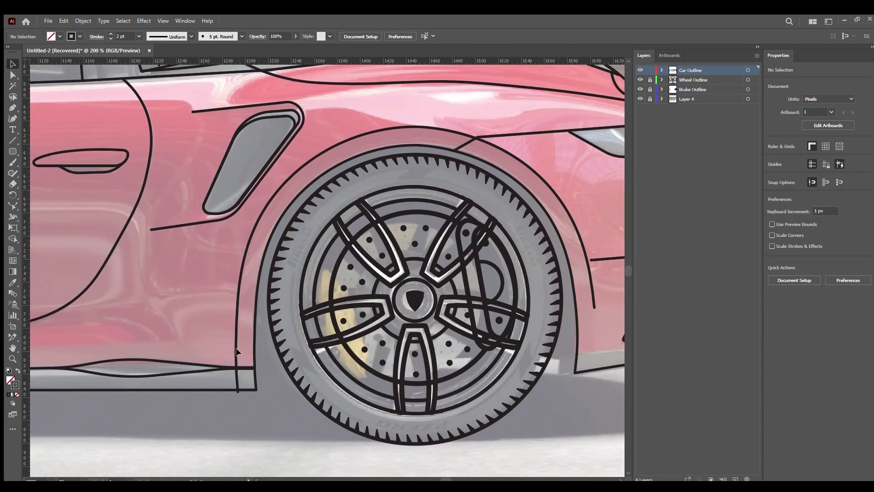
click(235, 351)
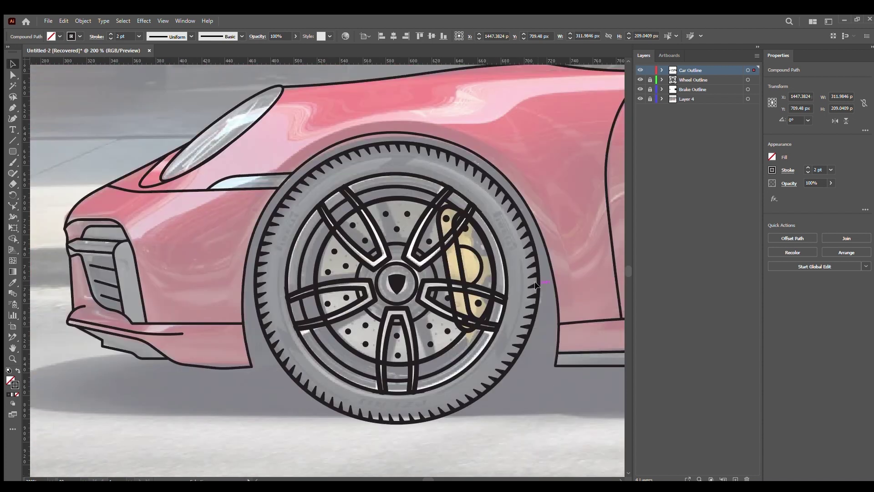
click(536, 269)
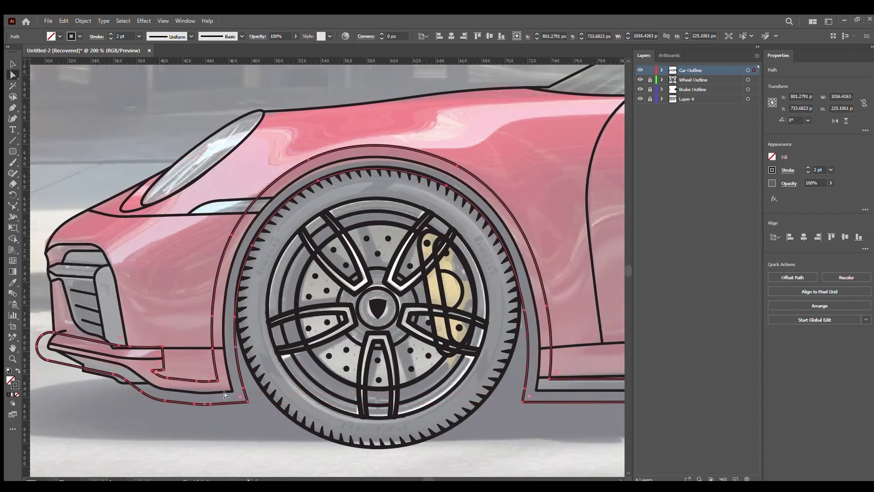
key(v)
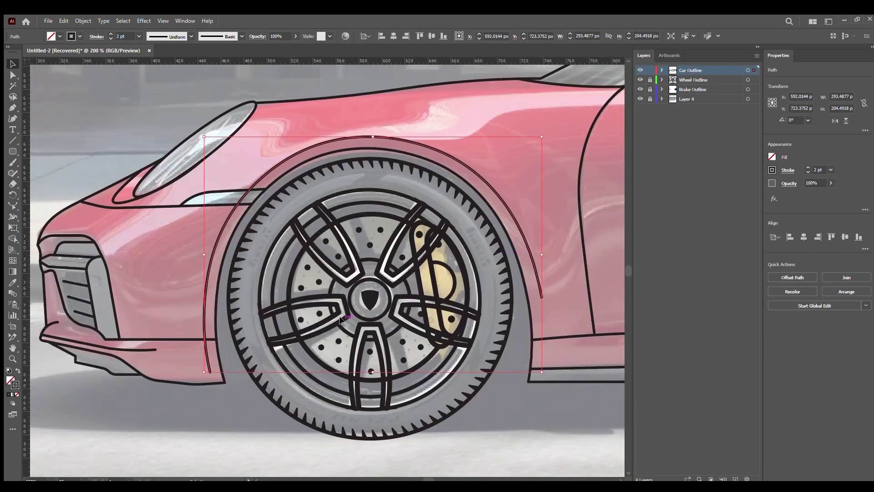
shift+click(250, 191)
key(shift+m)
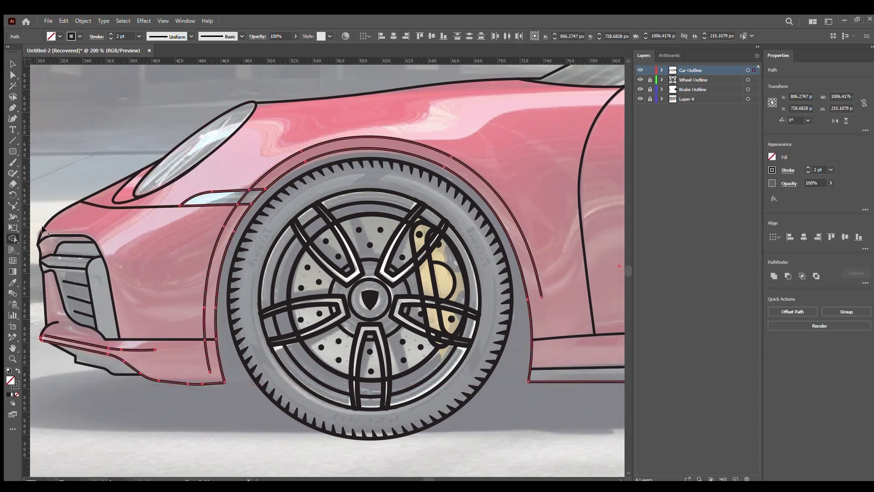
Draw a short connector from the fender crease to the wheel-arch line and select it
key(ctrl+plus)
key(ctrl+plus)
key(ctrl+plus)
key(ctrl+plus)
key(shift+grave)
click(292, 253)
click(356, 250)
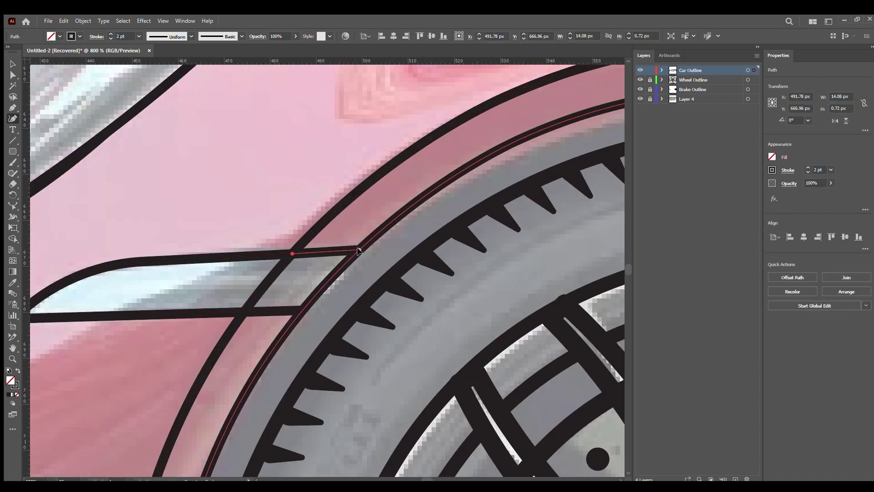
key(v)
shift+click(273, 289)
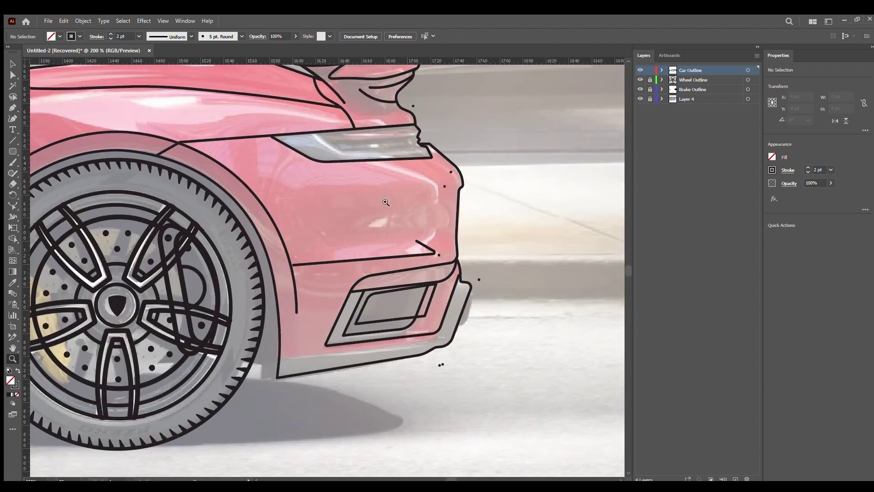
Enter and exit isolation mode on the Car Outline compound path
scroll(324, 269, up, 4)
key(v)
click(399, 155)
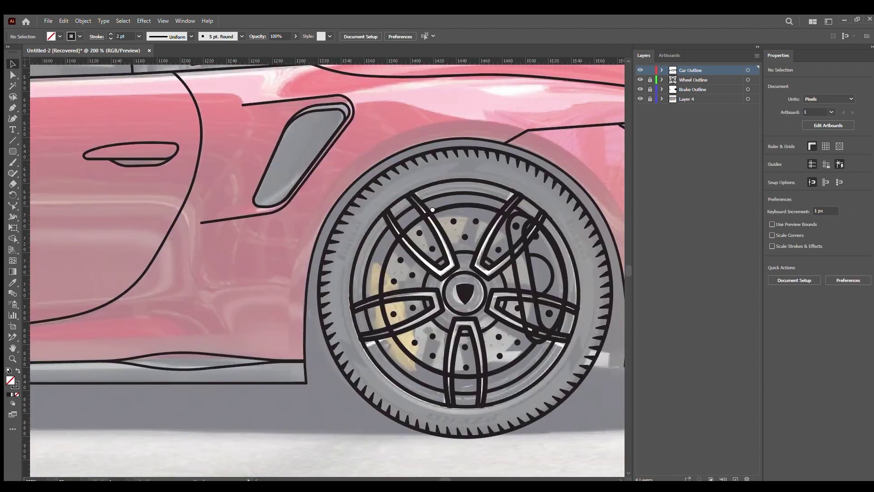
double_click(399, 155)
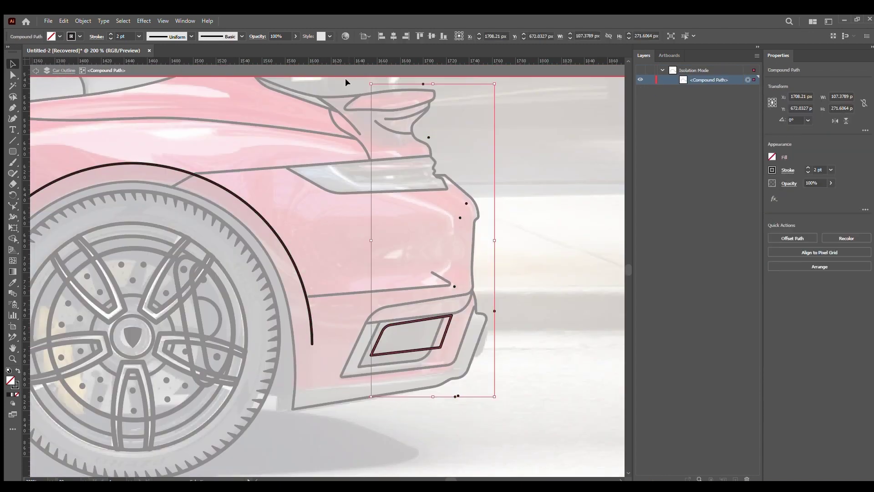
scroll(349, 150, left, 5)
key(Escape)
scroll(78, 314, left, 8)
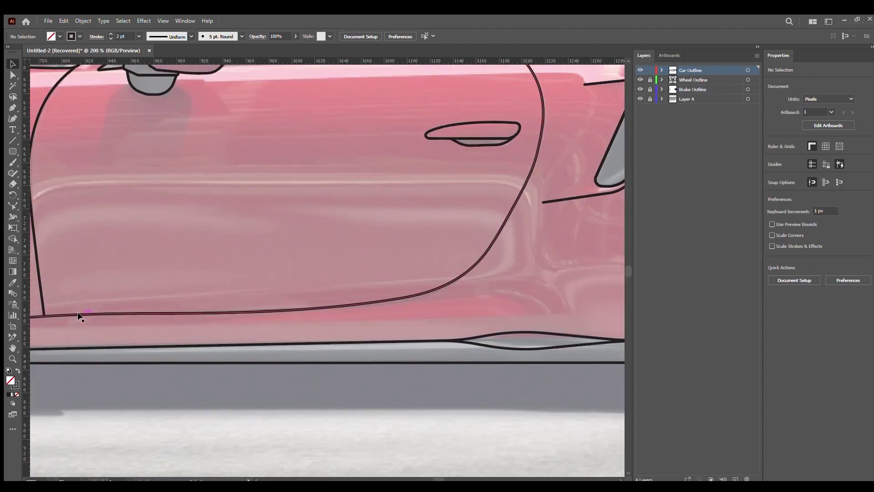
scroll(320, 258, left, 10)
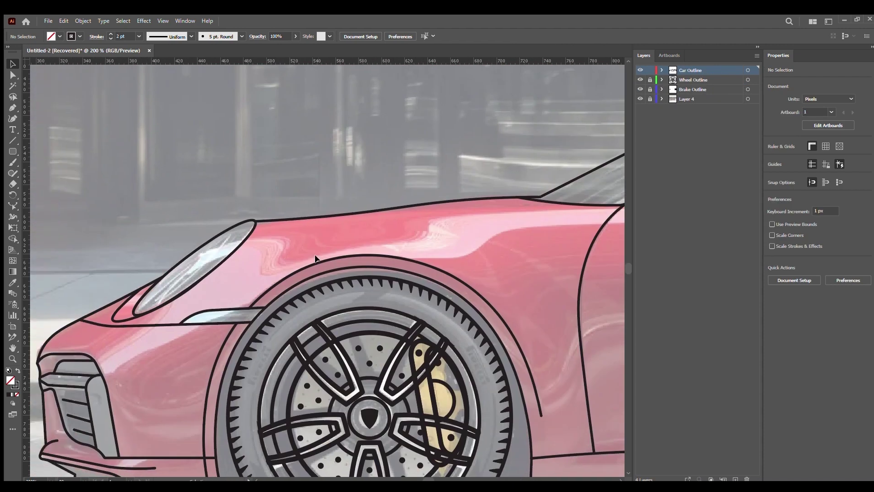
scroll(316, 258, left, 6)
scroll(300, 313, down, 3)
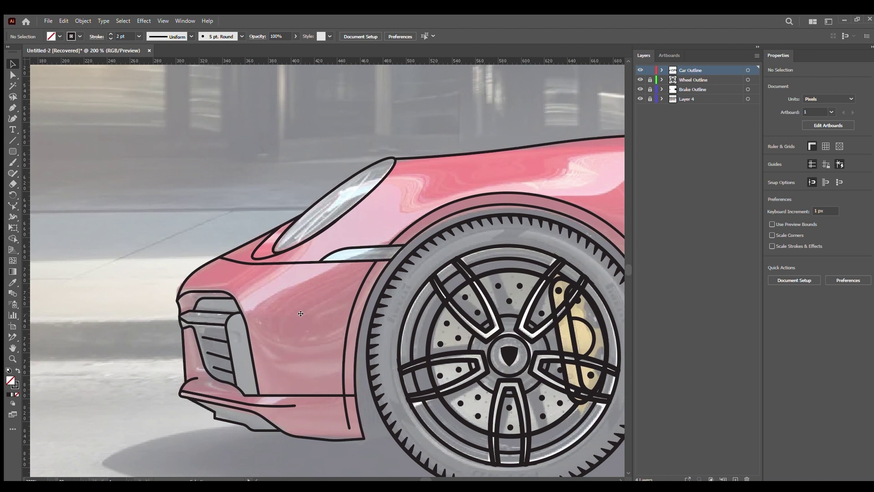
Taper the front bumper curve ends to thin points with the Width tool
key(z)
drag(293, 336, 346, 341)
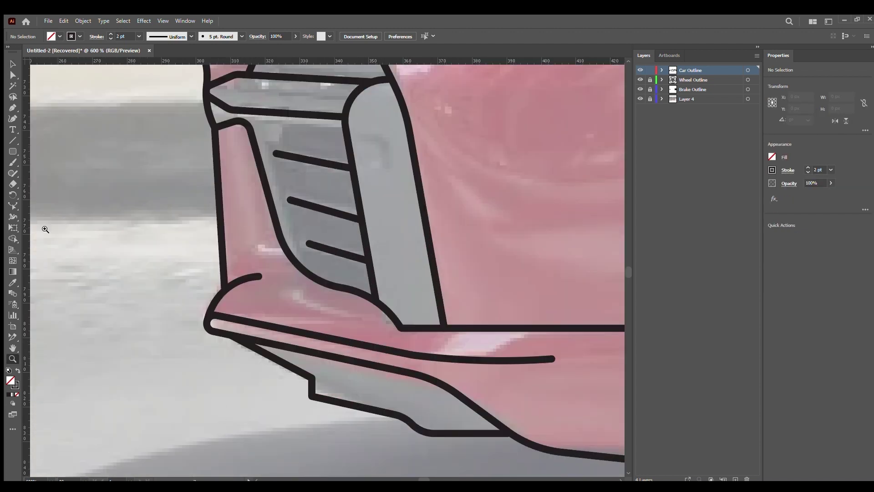
click(13, 216)
mouse_move(257, 276)
mouse_down()
mouse_move(260, 291)
mouse_move(224, 290)
mouse_up()
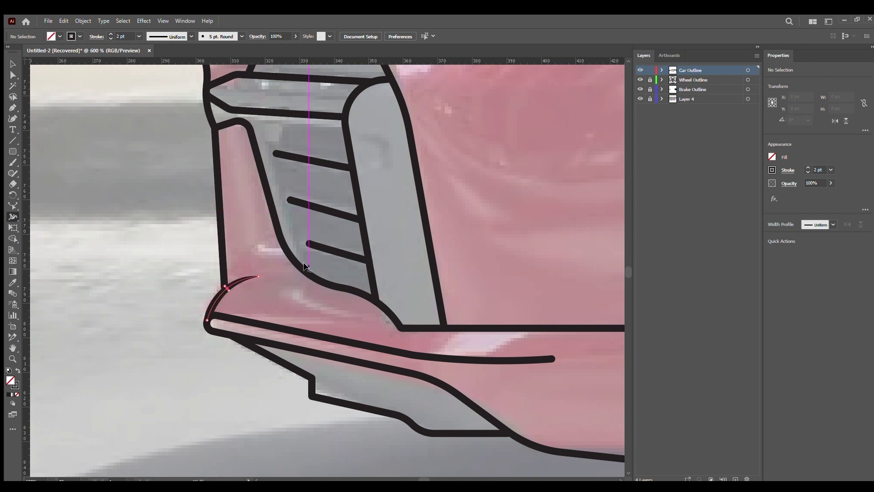
drag(551, 358, 552, 360)
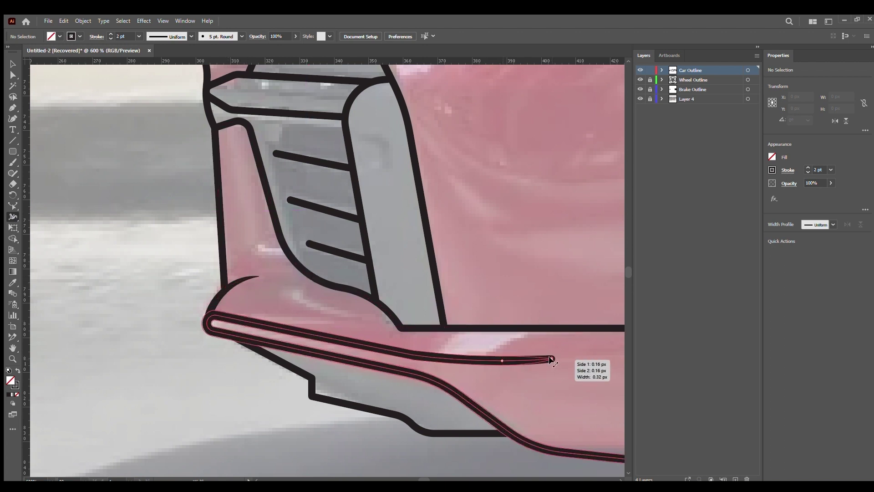
drag(581, 334, 384, 286)
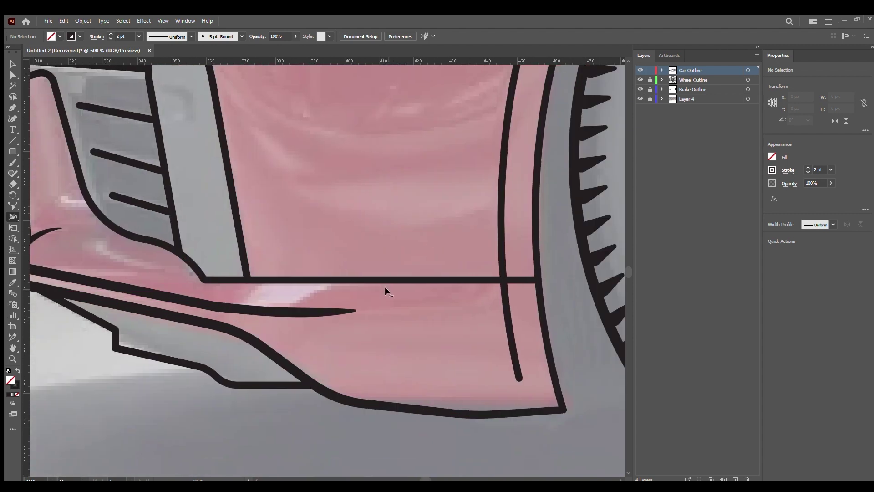
drag(518, 377, 518, 376)
Taper the top end of the front wheel-arch line
scroll(436, 264, right, 10)
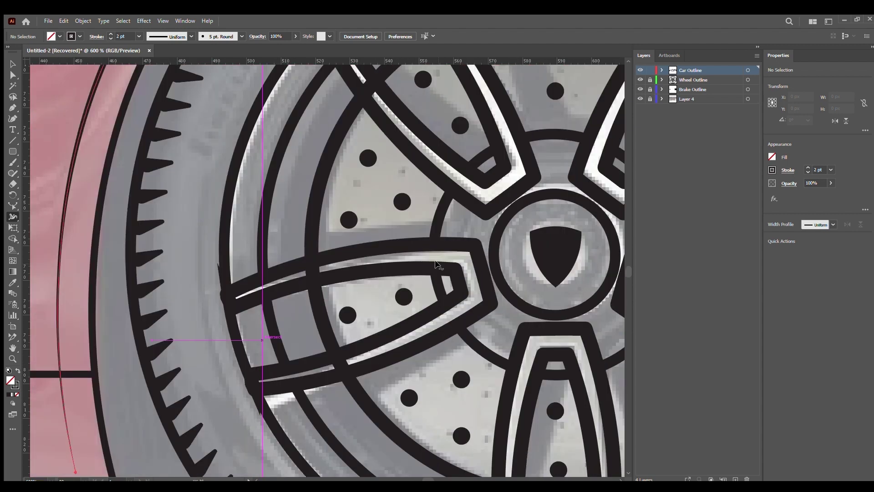
scroll(437, 265, right, 10)
scroll(469, 254, up, 10)
scroll(364, 196, left, 5)
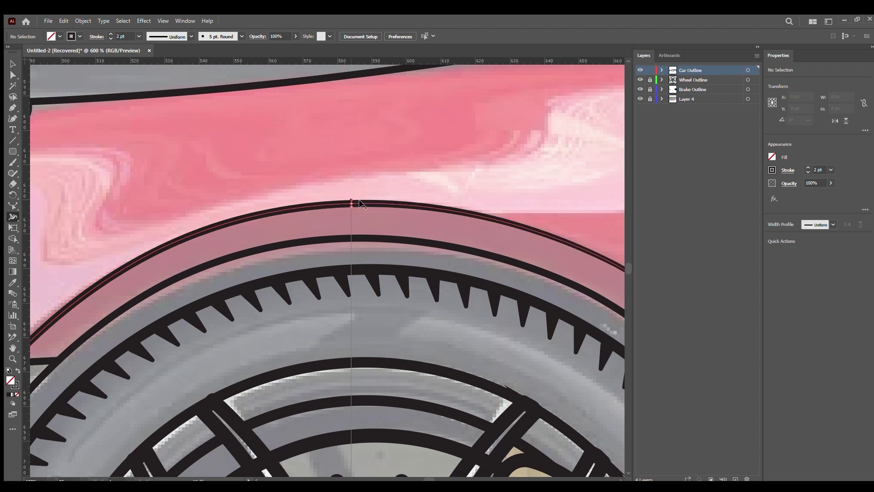
drag(359, 202, 360, 198)
Widen the middle of the front fender curve with the Width tool
key(ctrl+minus)
key(ctrl+minus)
scroll(300, 264, up, 3)
key(v)
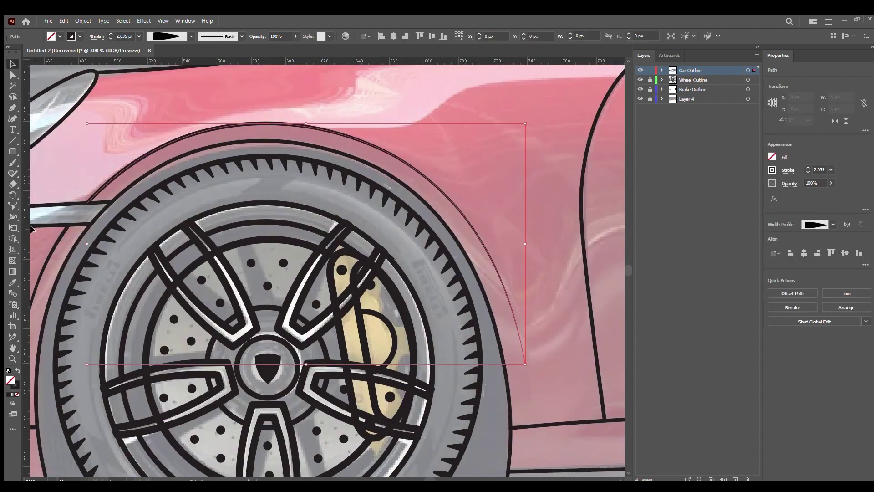
key(shift+w)
scroll(239, 270, left, 10)
scroll(240, 270, down, 5)
click(240, 269)
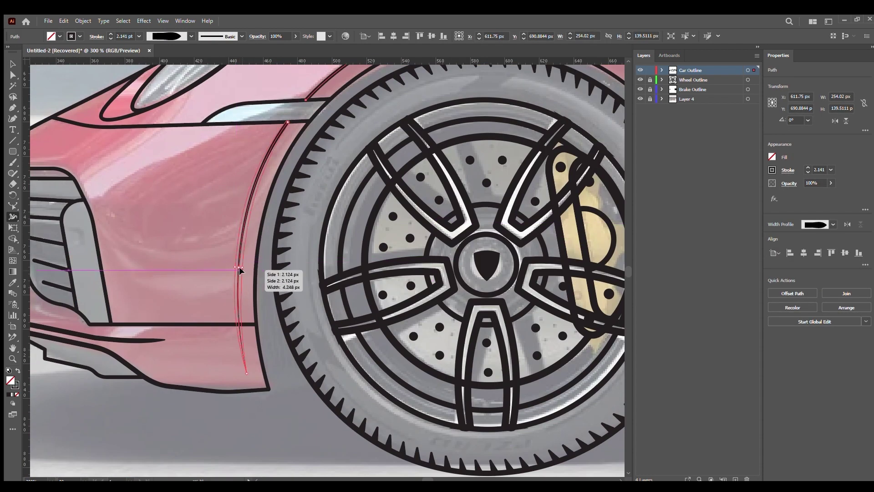
drag(240, 269, 245, 269)
Widen the small rear-deck arc into a tapered stroke
scroll(319, 286, right, 10)
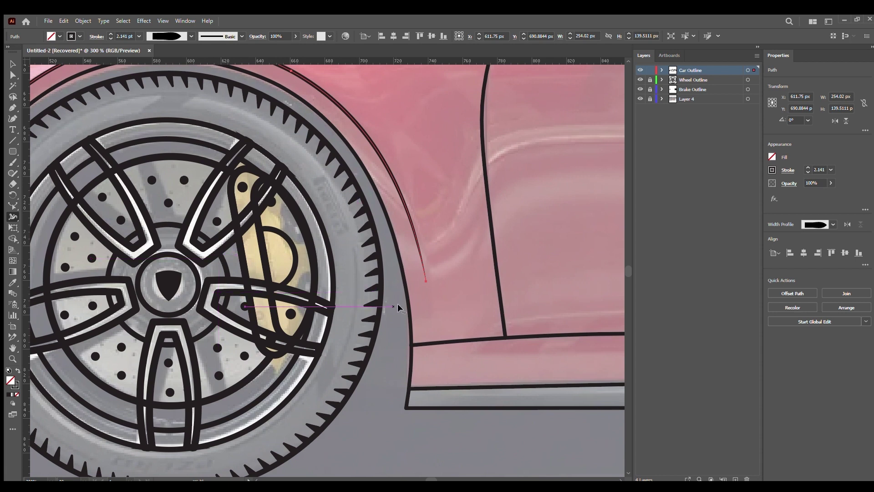
scroll(398, 308, right, 10)
scroll(228, 319, up, 5)
click(552, 148)
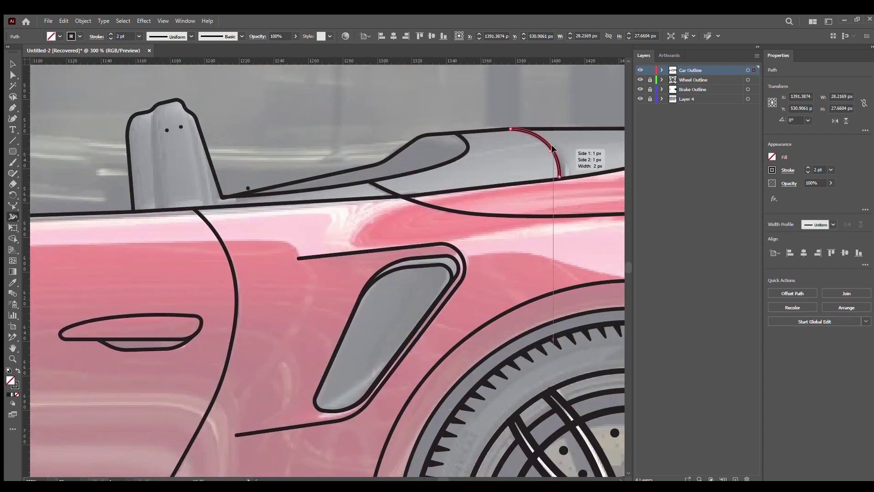
drag(552, 148, 569, 163)
Taper the side vent outline toward its upper-left and lower-left ends
click(10, 67)
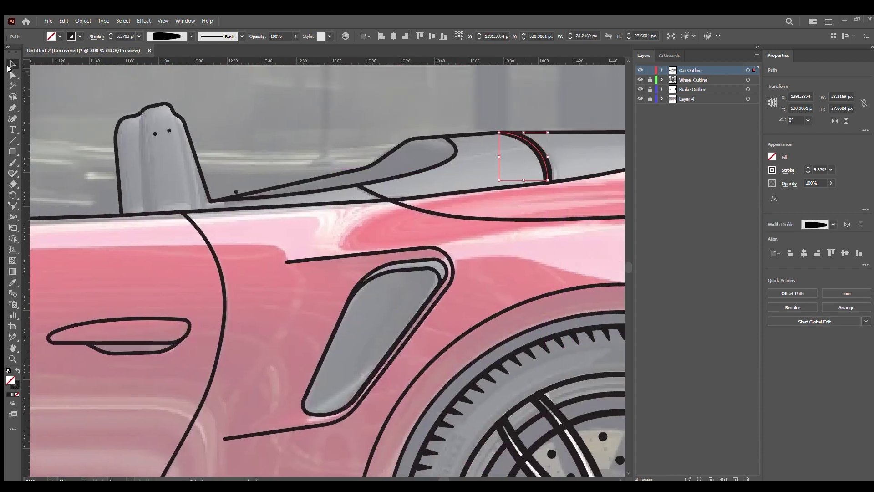
click(287, 263)
key(ctrl+plus)
key(shift+w)
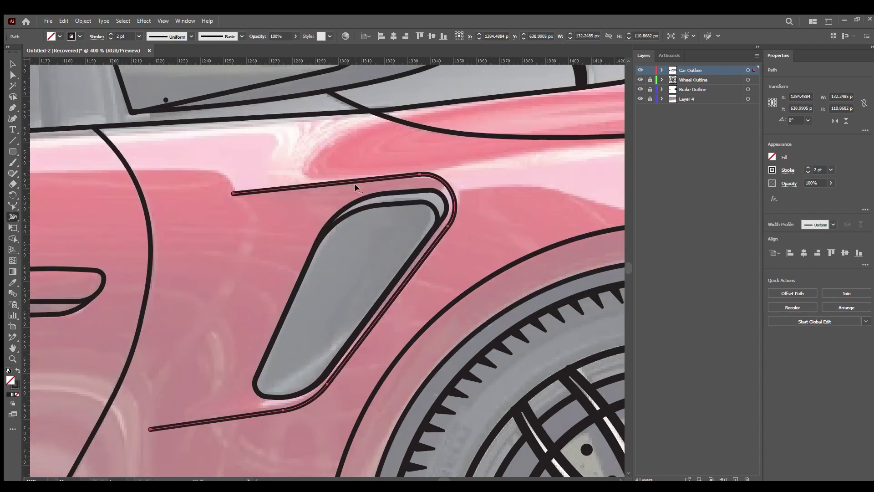
drag(417, 173, 449, 182)
drag(233, 194, 230, 201)
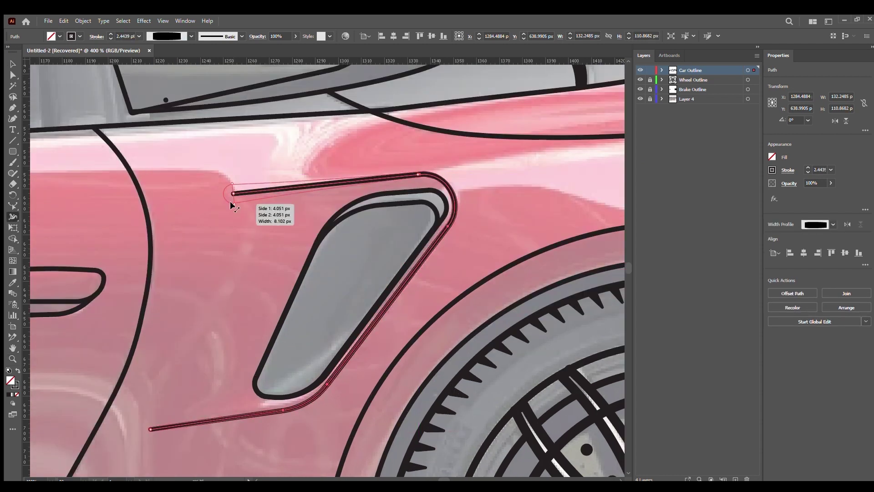
drag(149, 429, 150, 428)
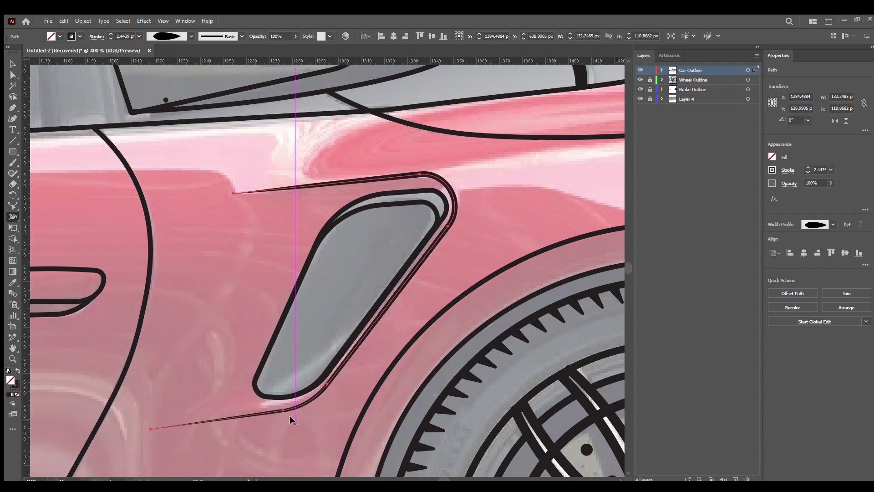
Taper the left end of the short line above the rear bumper
key(v)
scroll(328, 269, right, 15)
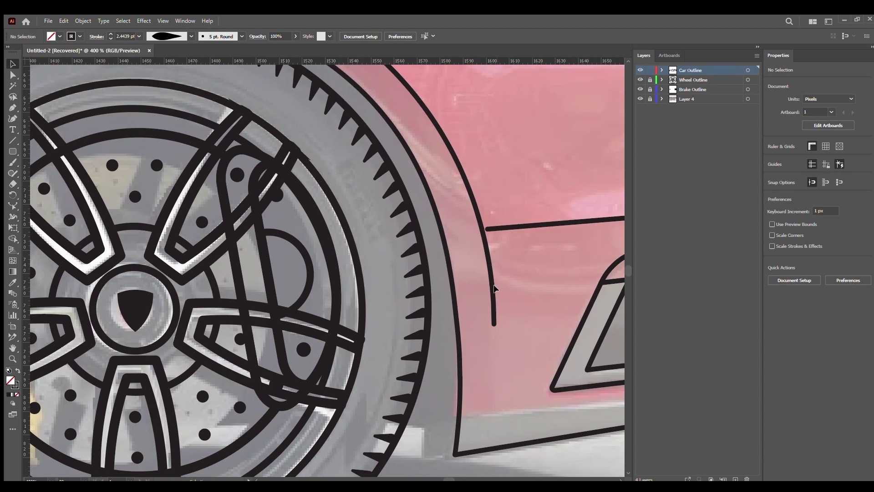
click(400, 225)
key(shift+w)
drag(261, 237, 283, 240)
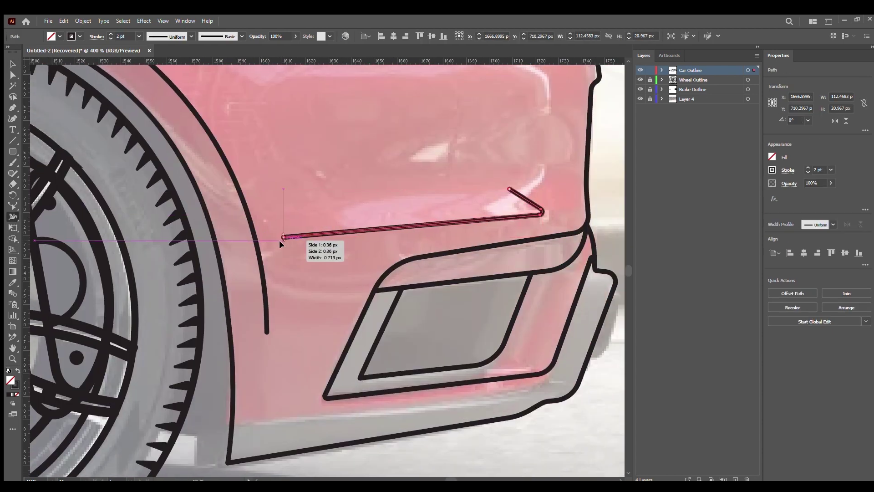
Taper the upper and lower curves under the rear spoiler and the rear-deck crease
key(v)
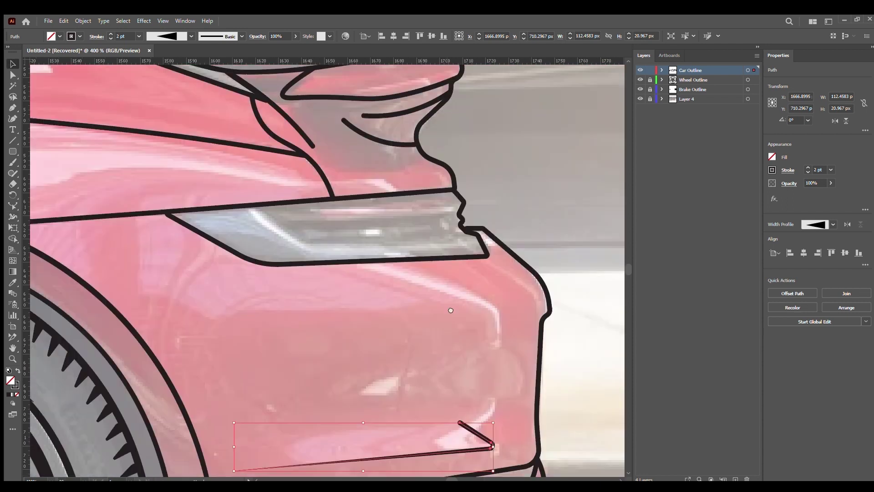
scroll(497, 244, up, 10)
click(497, 244)
key(shift+w)
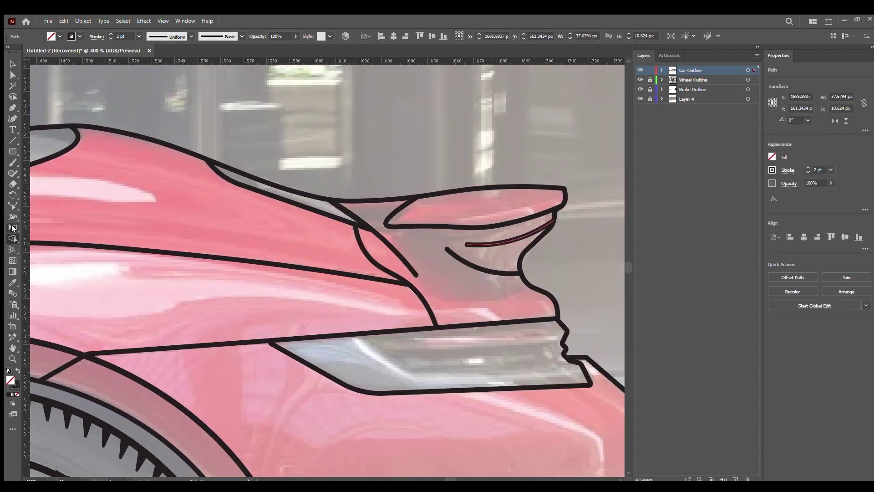
drag(499, 243, 495, 235)
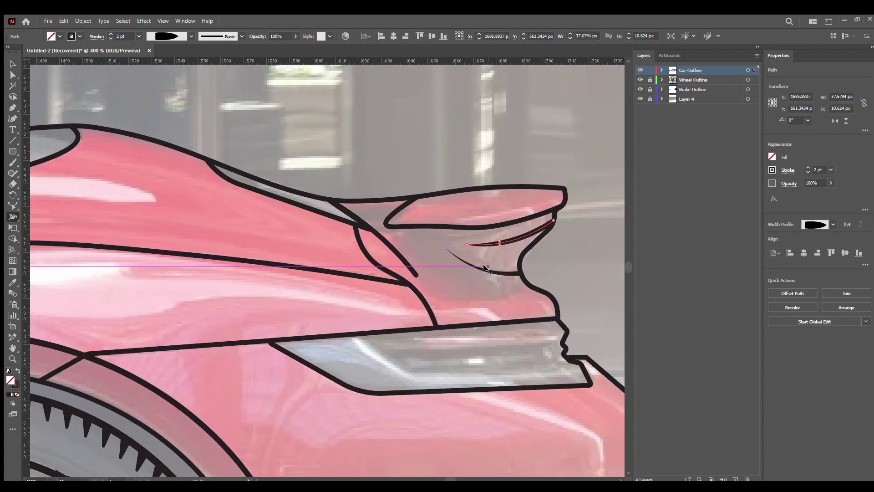
drag(484, 267, 483, 265)
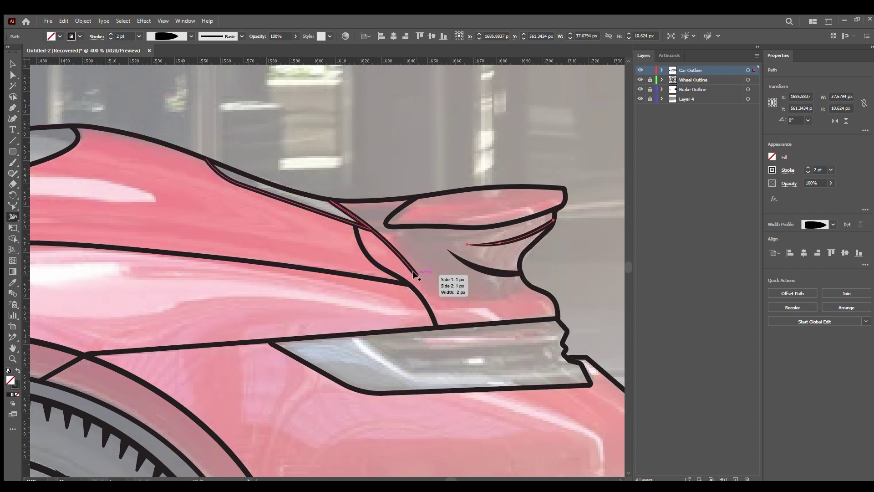
drag(365, 219, 391, 228)
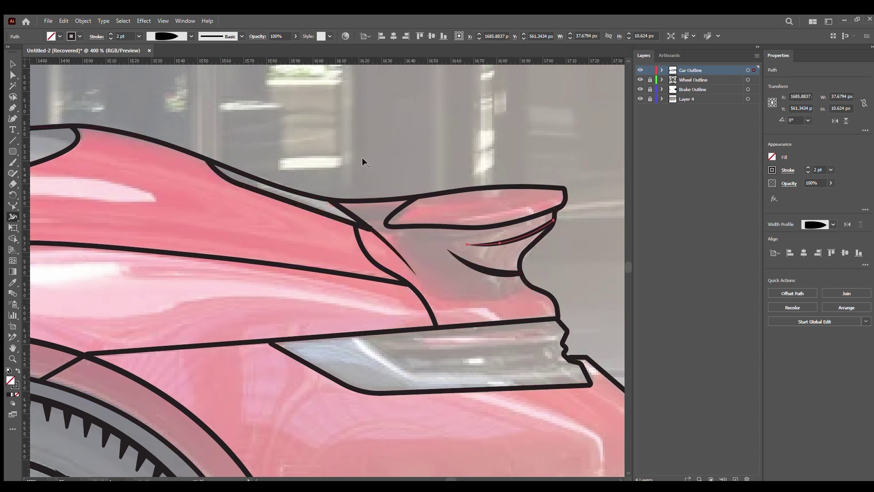
Pan to the wheel arch and isolate its outline for editing
scroll(455, 228, left, 5)
scroll(507, 256, left, 5)
scroll(504, 271, left, 5)
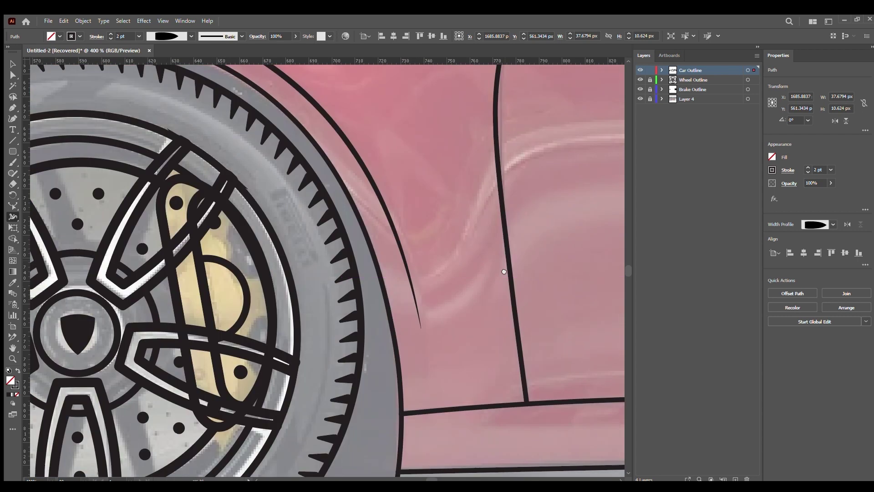
scroll(504, 271, left, 5)
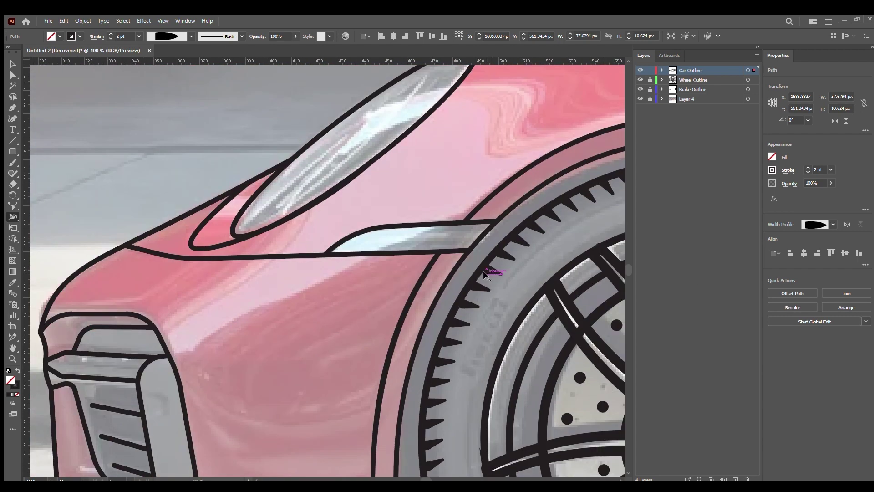
scroll(483, 271, right, 2)
scroll(238, 276, right, 5)
scroll(348, 185, right, 5)
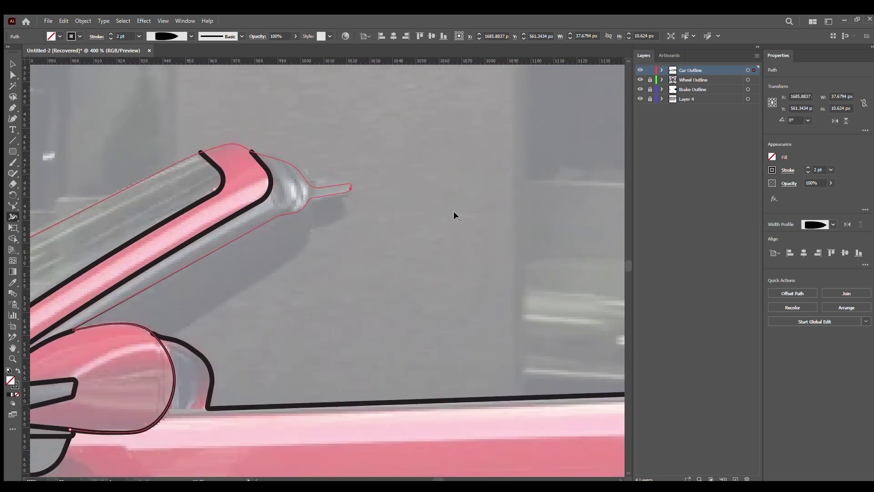
scroll(453, 212, down, 5)
scroll(255, 234, right, 5)
double_click(247, 205)
Leave isolation mode and move the lower spoiler curve's start point down
scroll(409, 294, right, 5)
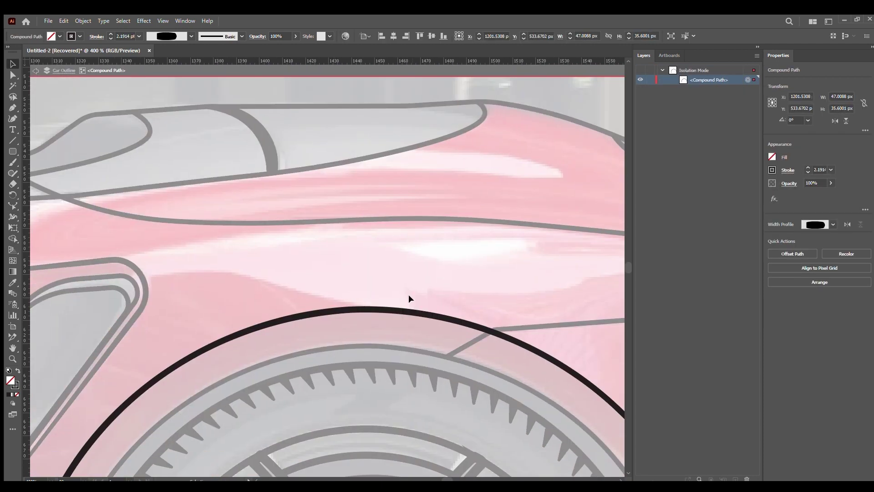
double_click(409, 294)
scroll(392, 262, right, 5)
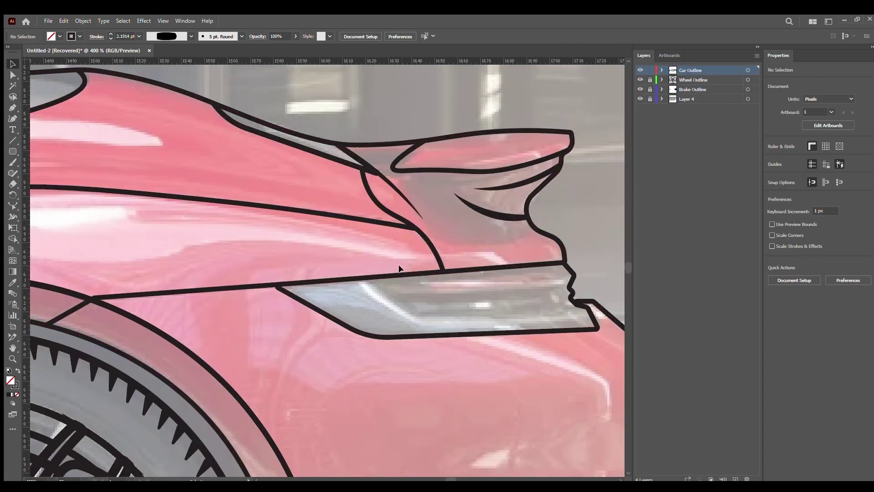
drag(454, 193, 464, 204)
Zoom in on the wheel-arch joint, then zoom back out toward the door
click(491, 188)
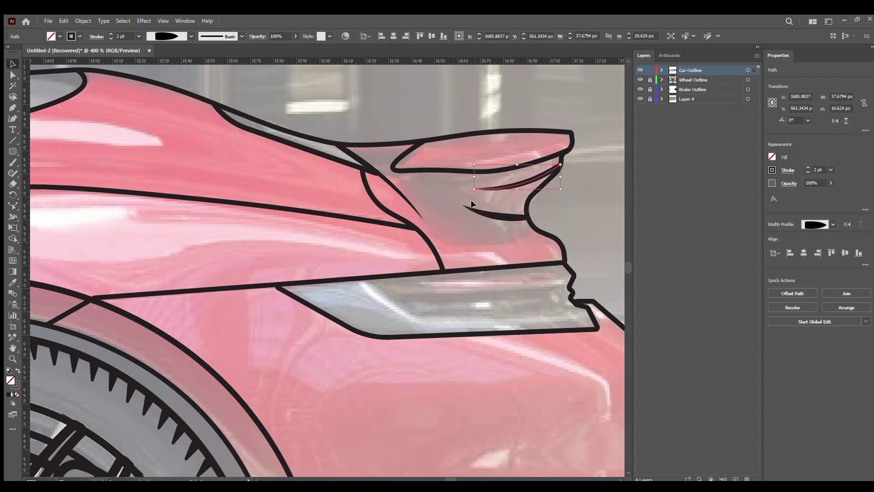
key(z)
click(429, 275)
click(13, 63)
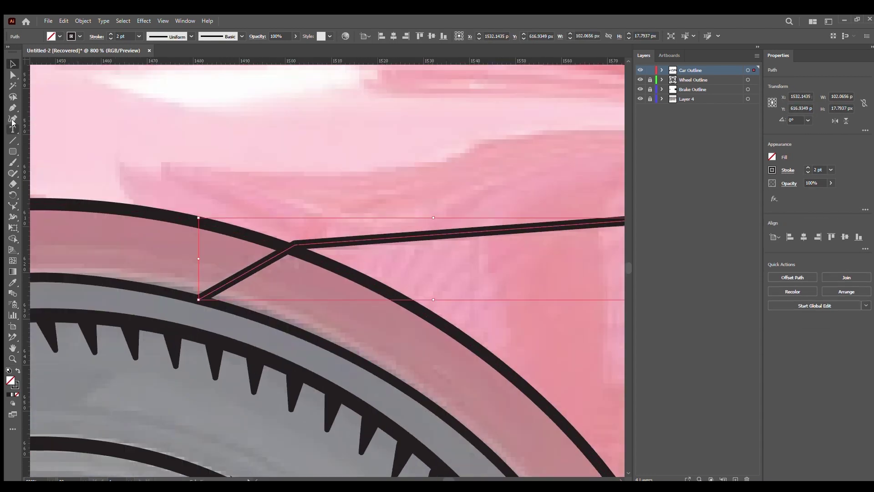
click(288, 220)
key(z)
key(ctrl+minus)
key(ctrl+minus)
key(ctrl+minus)
scroll(308, 272, left, 5)
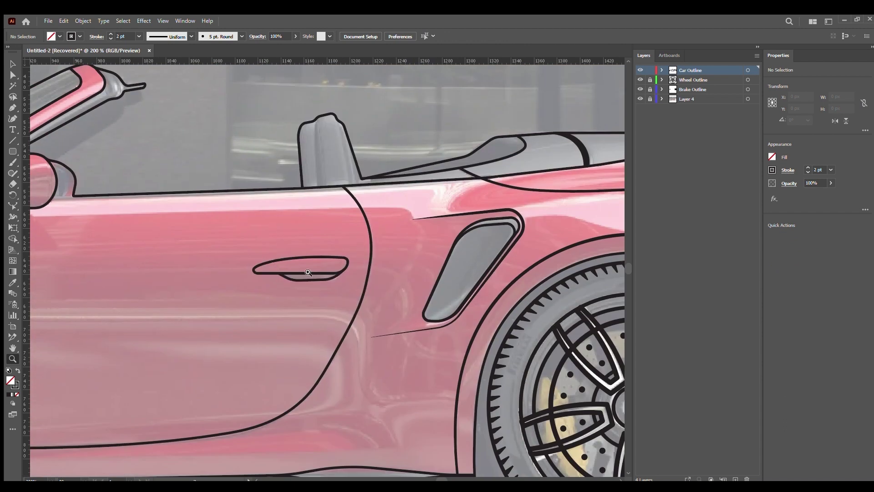
scroll(308, 272, left, 10)
Reshape the front door line and narrow it at its bottom and top
click(12, 68)
click(350, 273)
scroll(362, 396, up, 2)
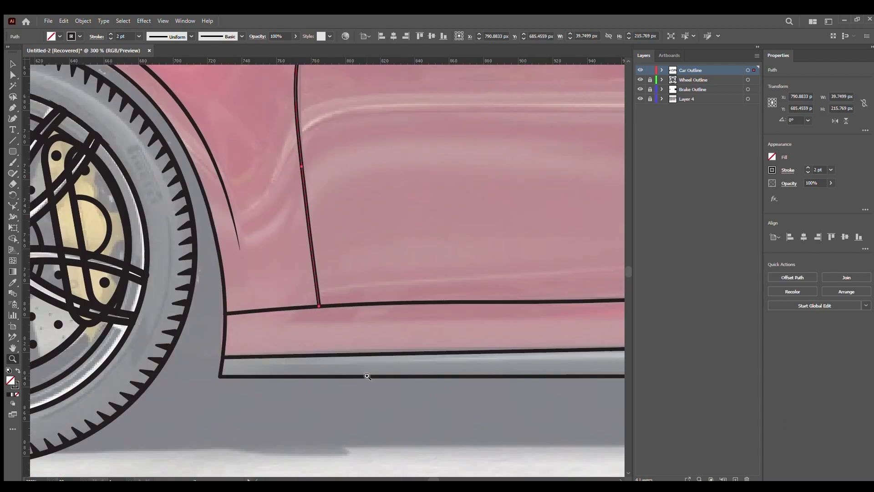
key(shift+grave)
drag(295, 415, 276, 223)
click(13, 217)
scroll(276, 224, up, 5)
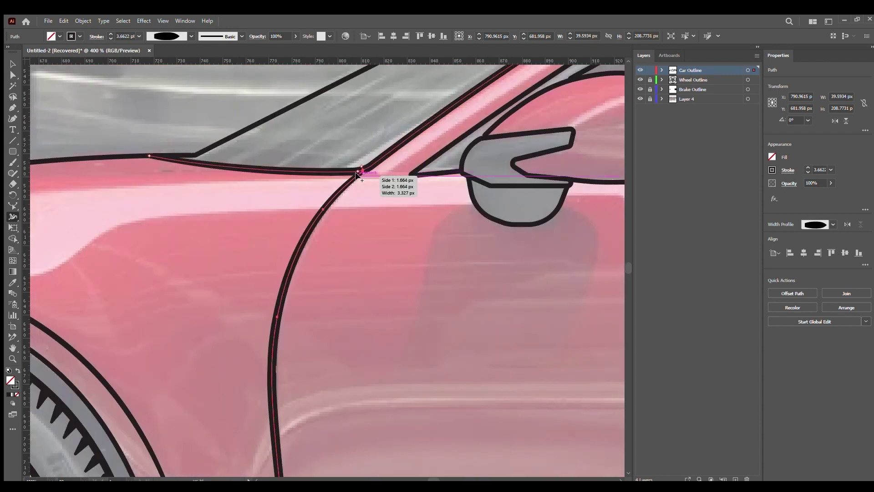
drag(360, 174, 360, 168)
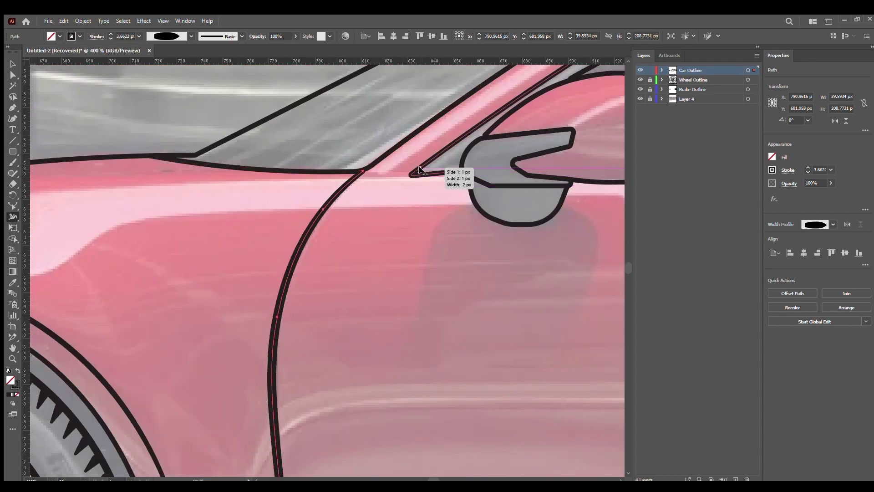
Reframe the view on the door line and reselect it with the Width tool
key(v)
click(428, 265)
key(z)
scroll(411, 230, down, 8)
scroll(411, 231, down, 3)
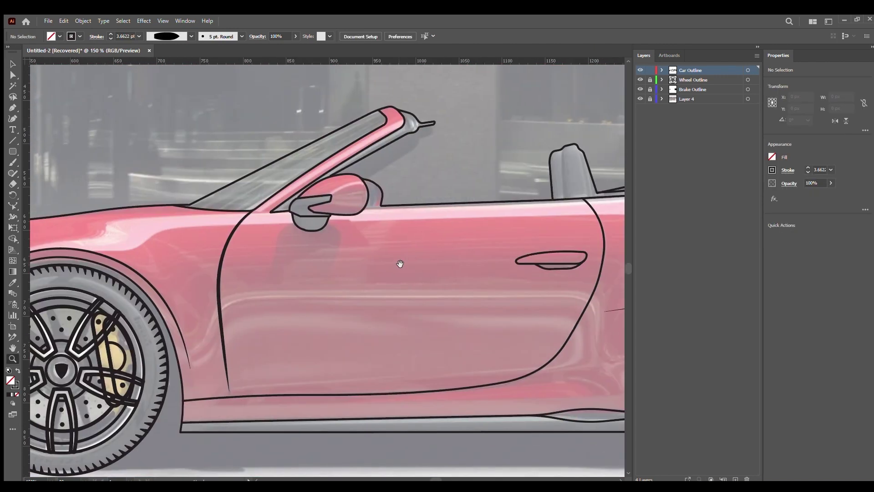
click(218, 287)
key(v)
click(293, 259)
scroll(280, 242, up, 3)
key(shift+w)
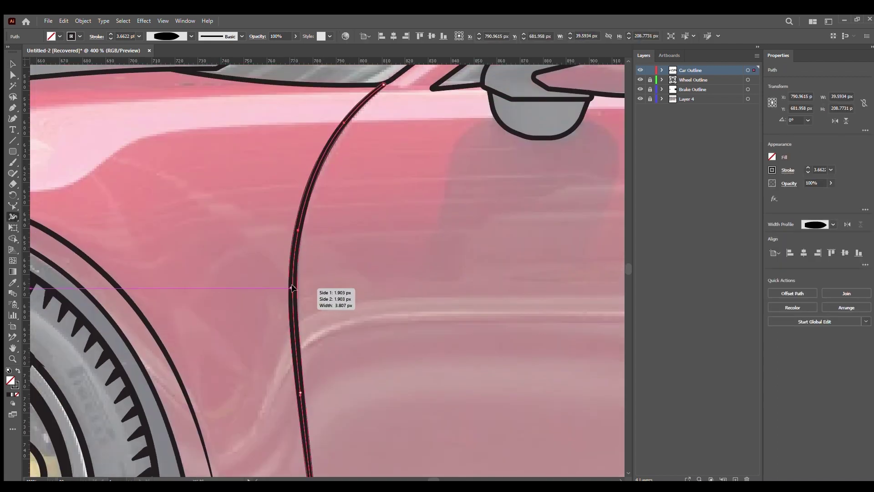
scroll(292, 287, down, 2)
Delete a segment of the crease under the headlight, splitting it in two
key(v)
drag(247, 158, 337, 308)
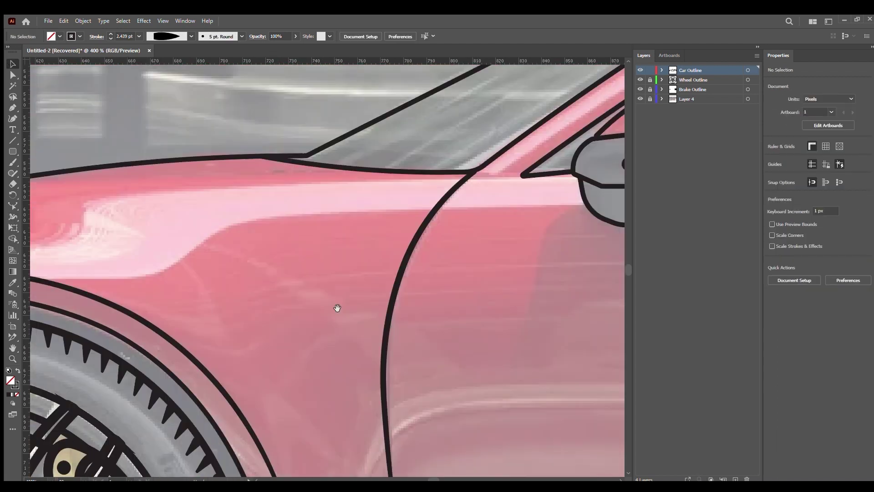
scroll(337, 309, left, 5)
scroll(351, 257, left, 8)
click(195, 305)
key(a)
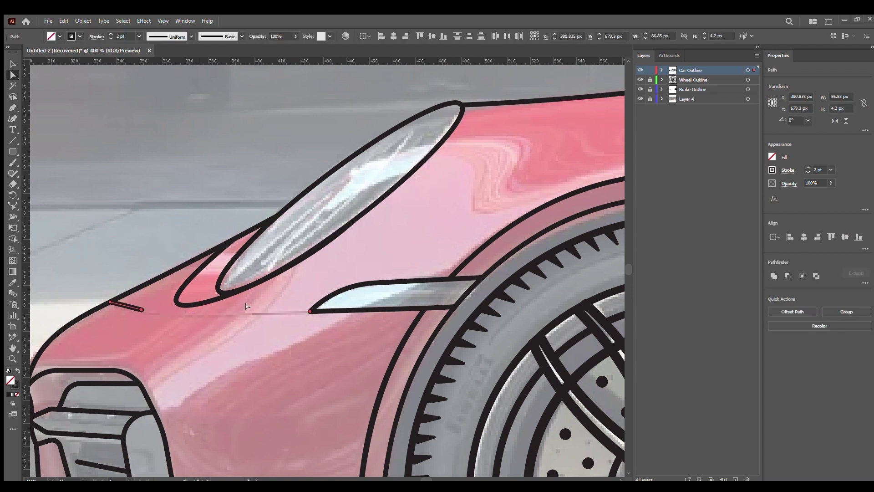
key(ctrl+shift+a)
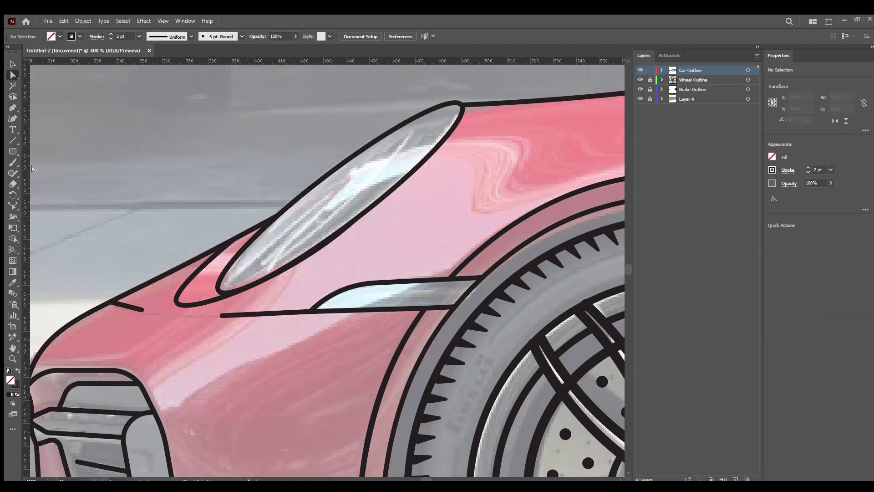
Taper the free ends of both split crease strokes to points
key(z)
click(191, 311)
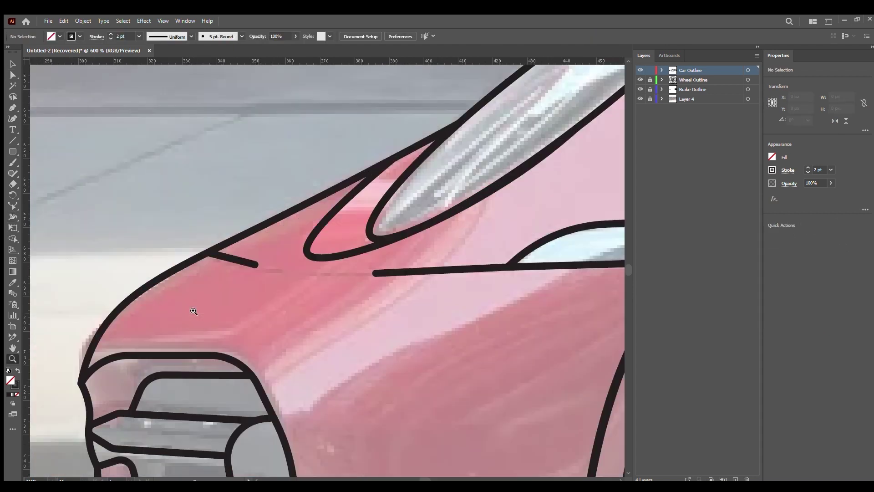
click(12, 217)
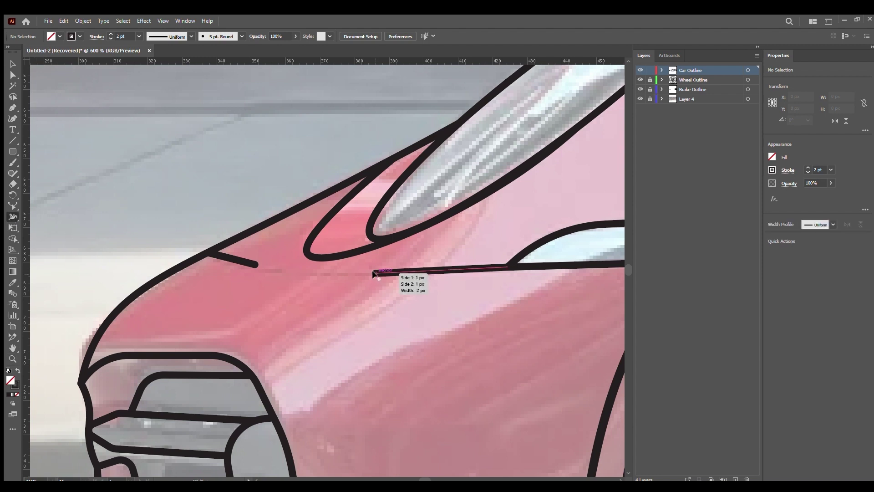
drag(373, 270, 373, 273)
drag(257, 264, 256, 263)
key(v)
click(384, 272)
key(shift+w)
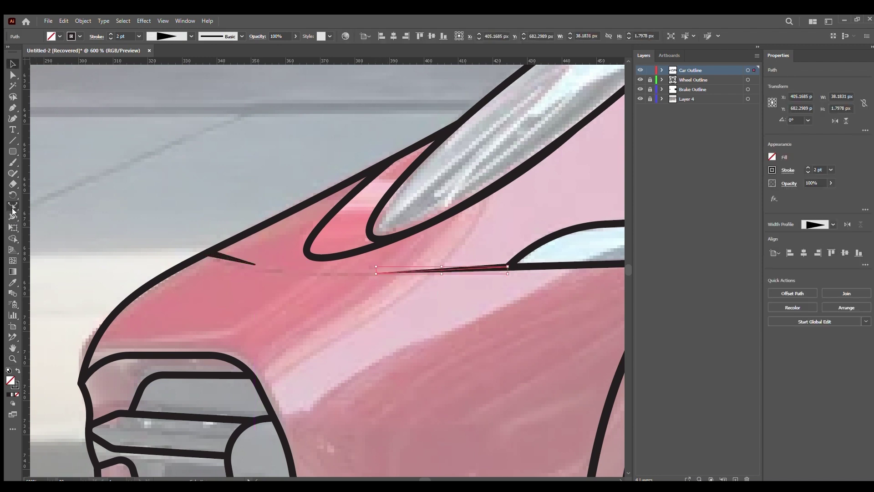
drag(218, 255, 234, 263)
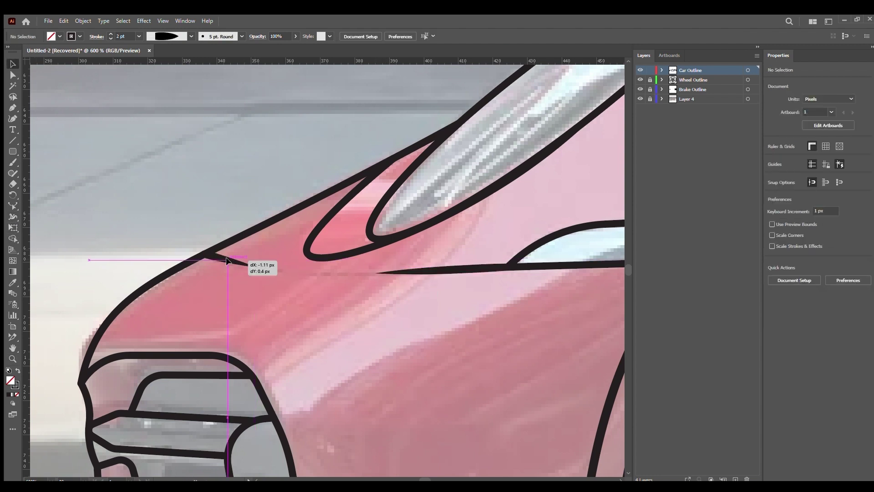
key(v)
click(286, 193)
Draw a bent Pen line from the sill's lower corner to the rear tyre
scroll(286, 193, down, 3)
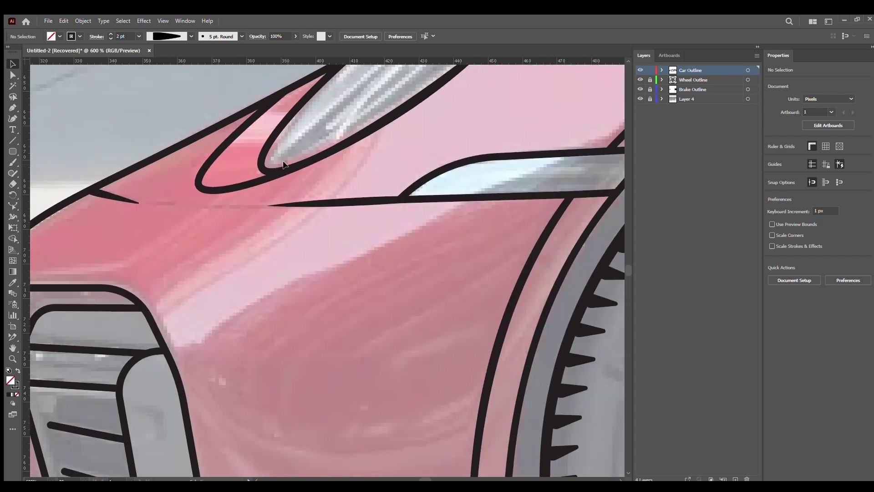
scroll(283, 164, down, 5)
scroll(394, 231, right, 5)
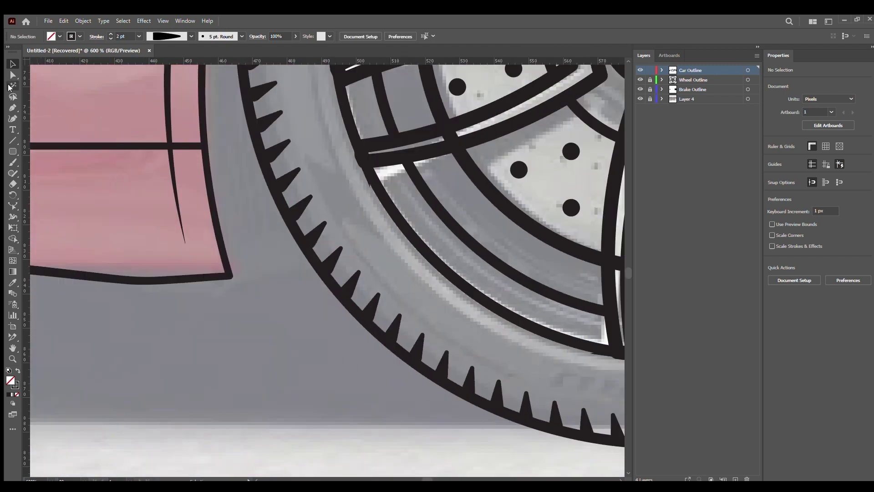
click(249, 263)
click(299, 256)
scroll(343, 274, right, 5)
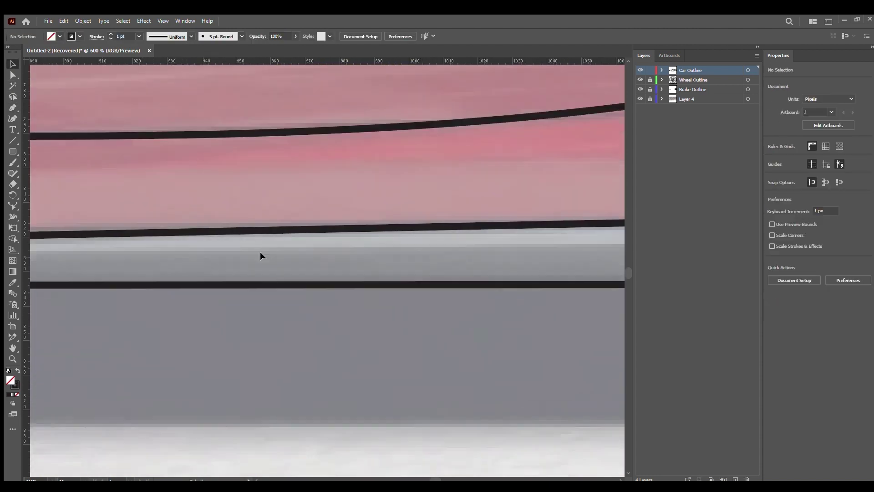
key(p)
click(210, 368)
click(244, 346)
click(332, 351)
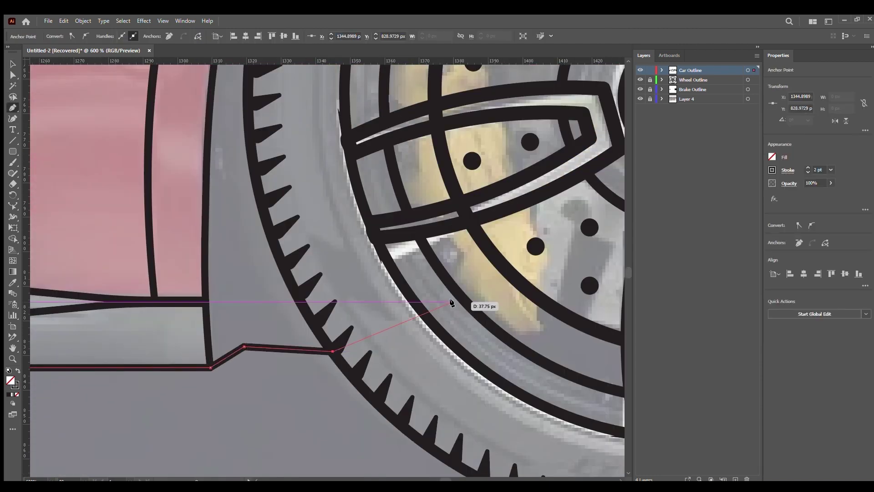
Draw a second bent line from the rear body corner to the rear tyre
click(458, 303)
click(410, 264)
click(374, 266)
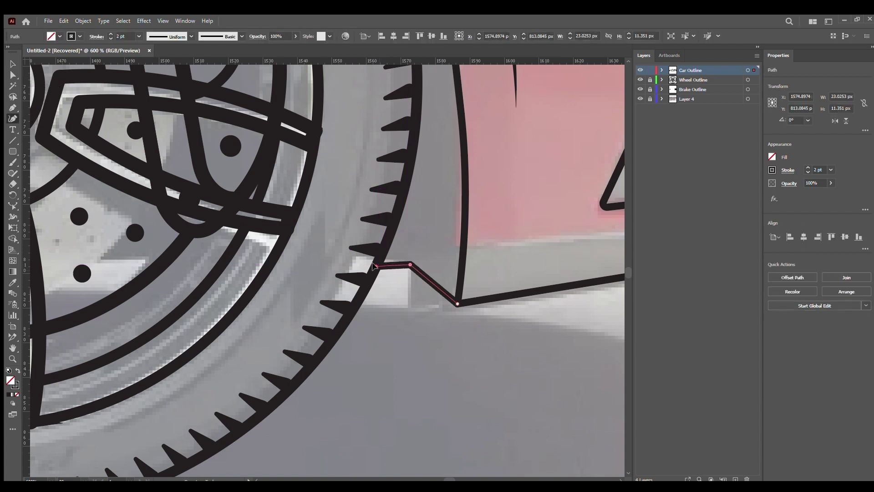
ctrl+click(422, 337)
key(z)
alt+click(437, 288)
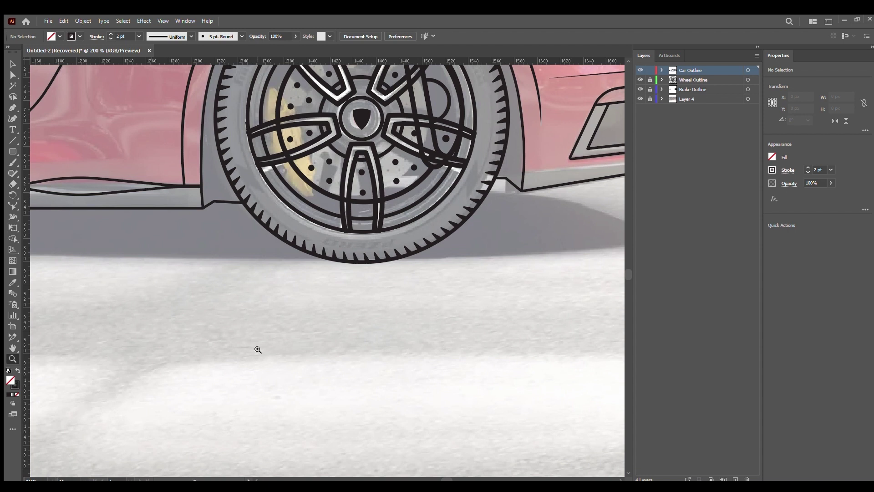
Hide Layer 4's photo and the Car and Wheel Outline layers, keeping Breake Color below the visible Brake Outline
key(ctrl+0)
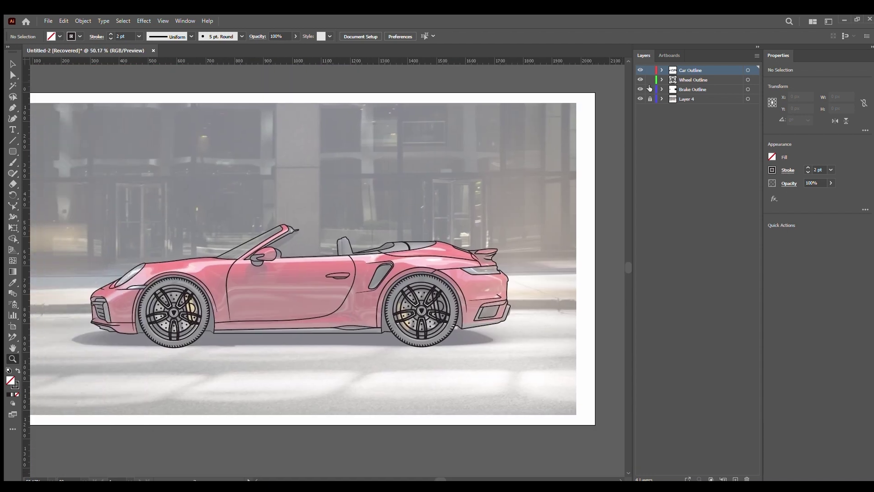
click(641, 99)
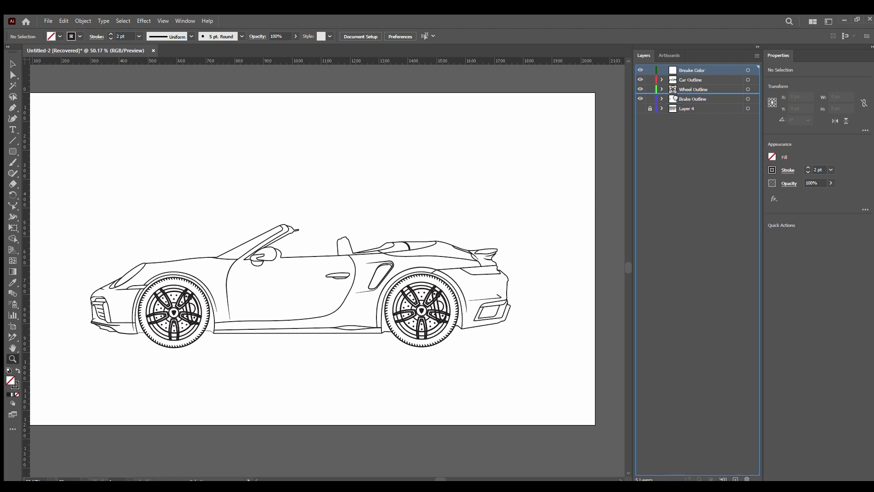
drag(676, 72, 677, 103)
drag(641, 71, 651, 88)
click(642, 90)
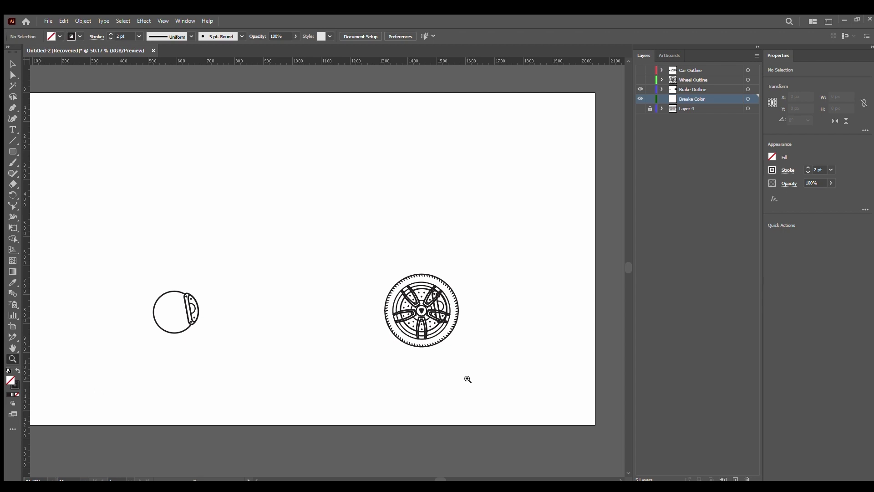
Zoom into the wheel and fill the large brake disc circle light grey
click(424, 300)
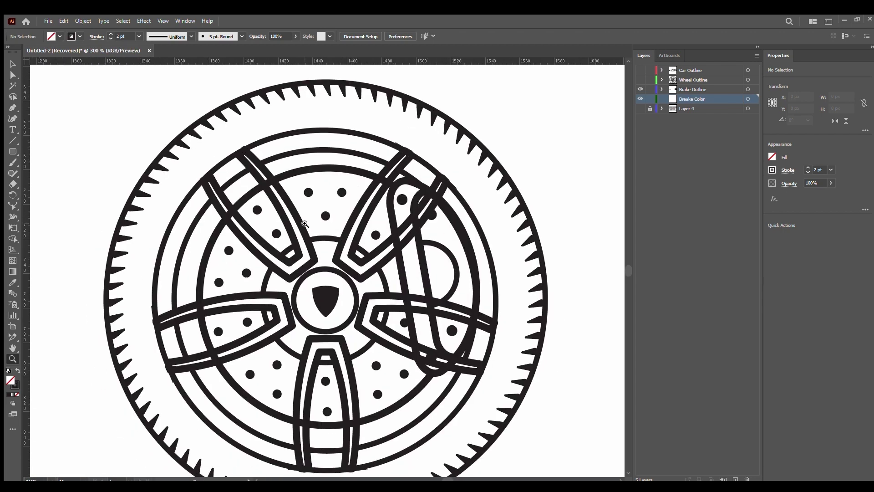
key(v)
click(457, 233)
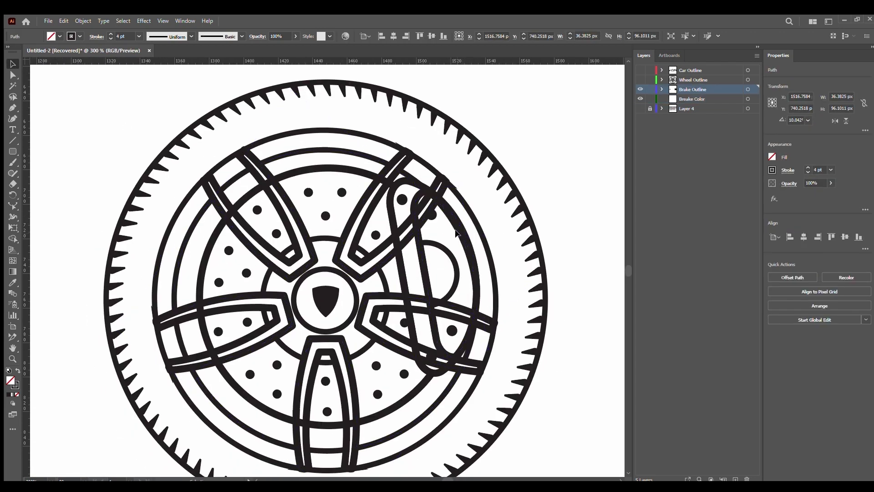
click(457, 233)
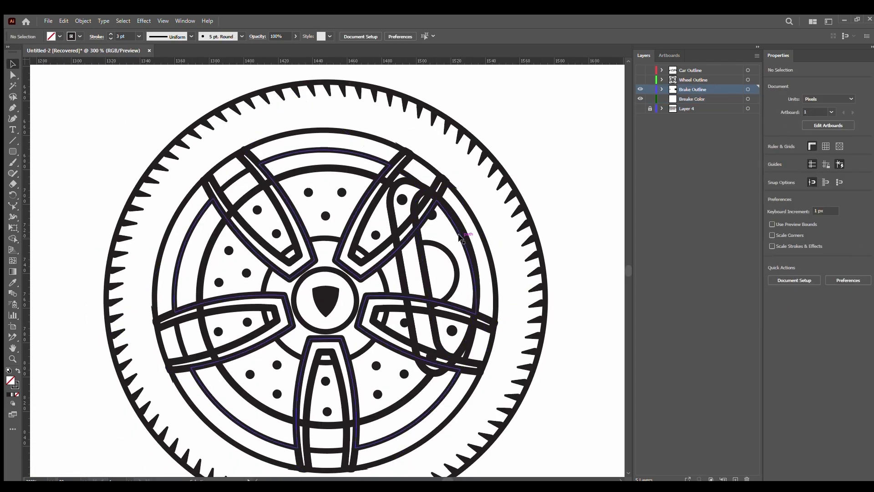
click(537, 154)
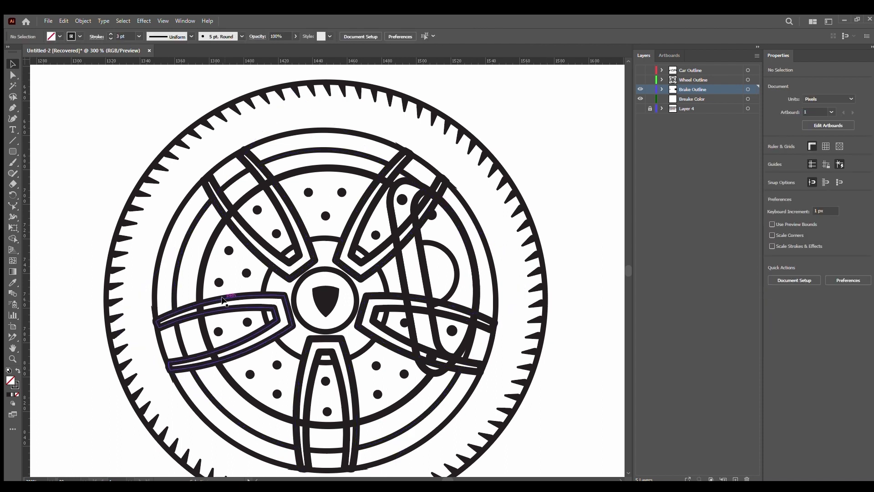
click(353, 169)
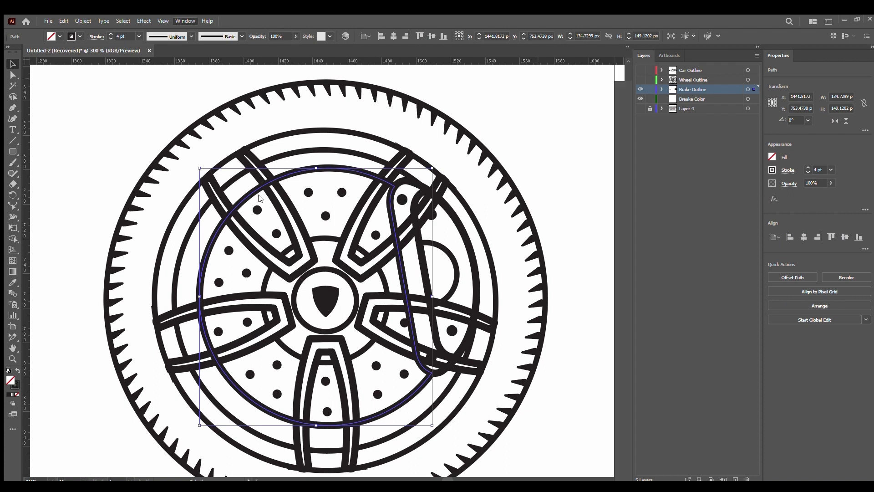
key(F6)
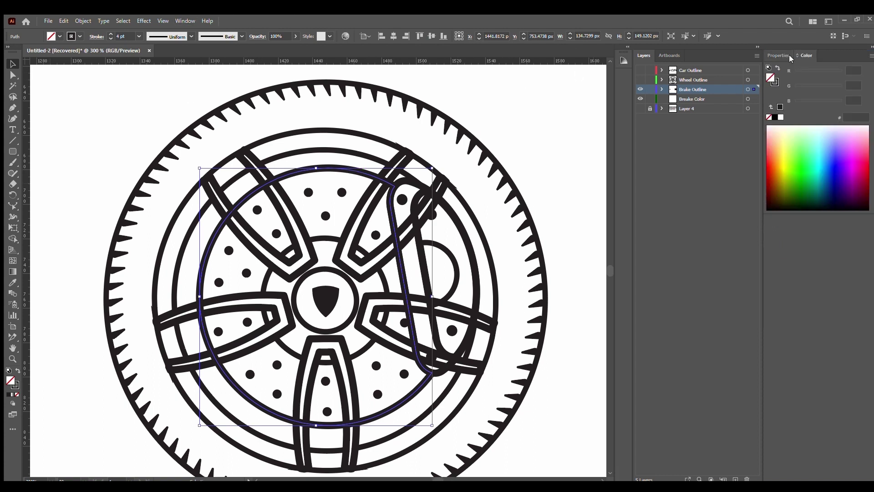
click(789, 55)
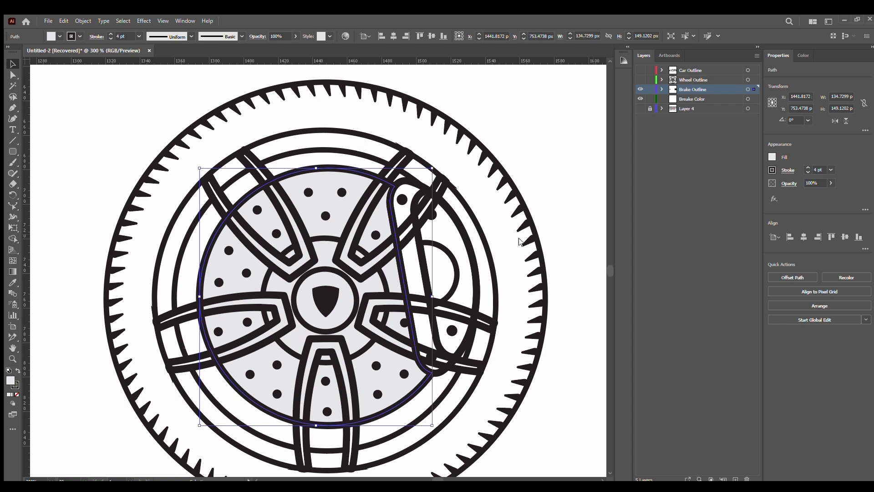
Move the brake caliper onto the Breake Color layer and fill it magenta
click(471, 249)
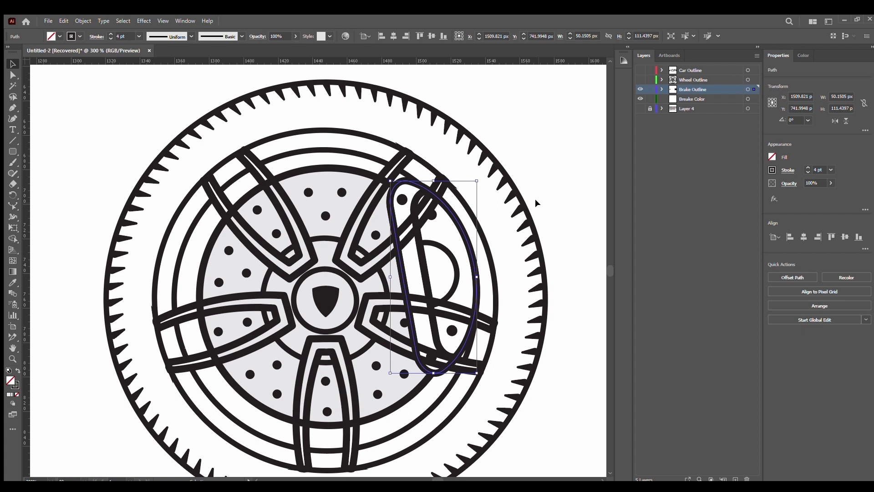
drag(755, 100, 754, 100)
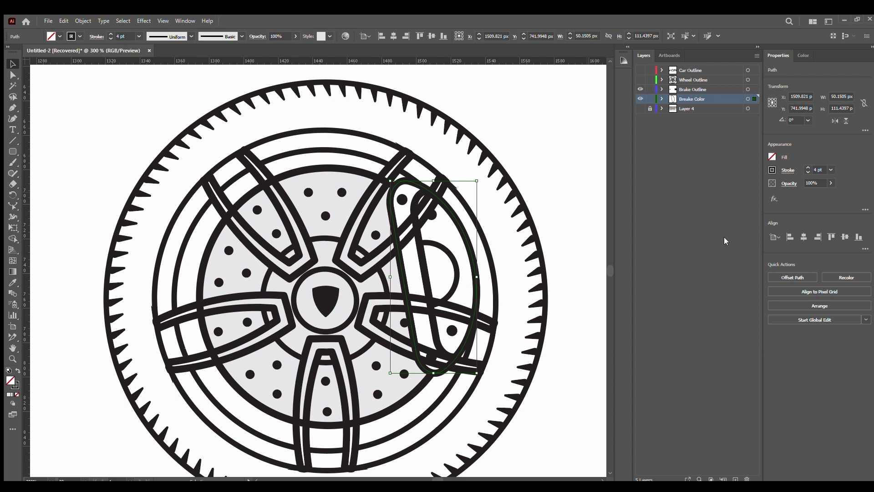
key(comma)
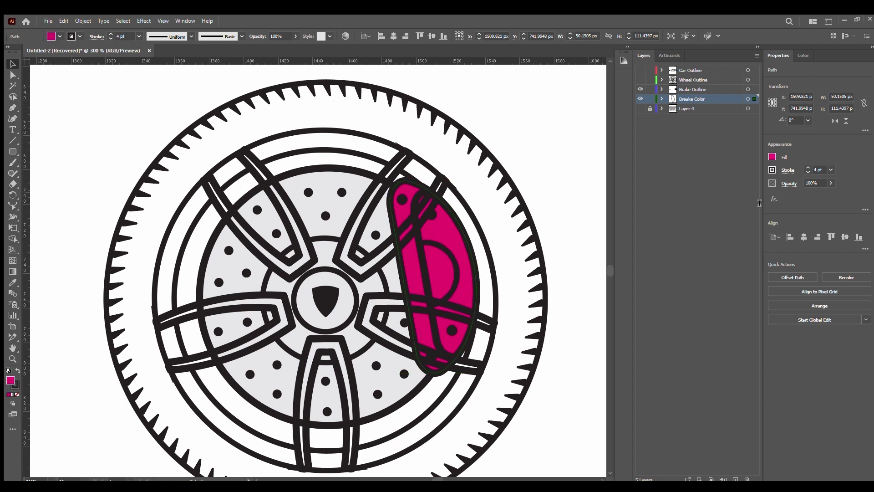
key(ctrl+shift+b)
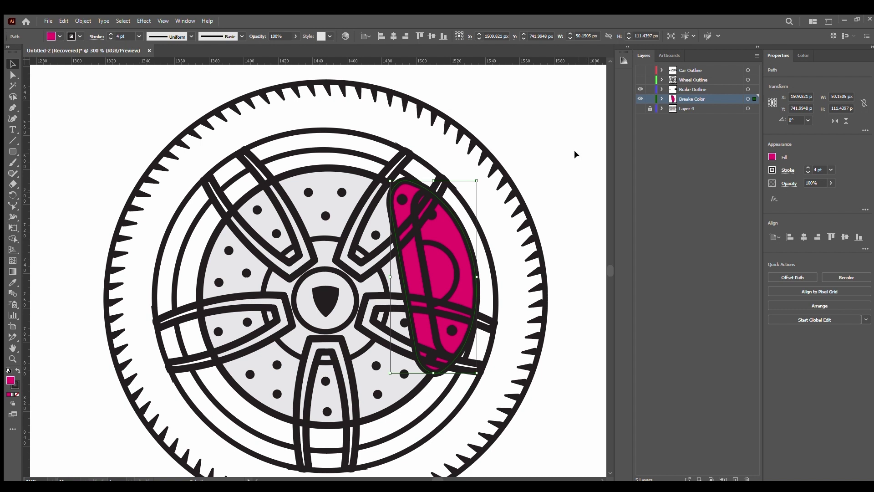
click(490, 152)
Move the tire onto Breake Color and fill it dark grey, reverting a white rim fill
drag(754, 103, 754, 99)
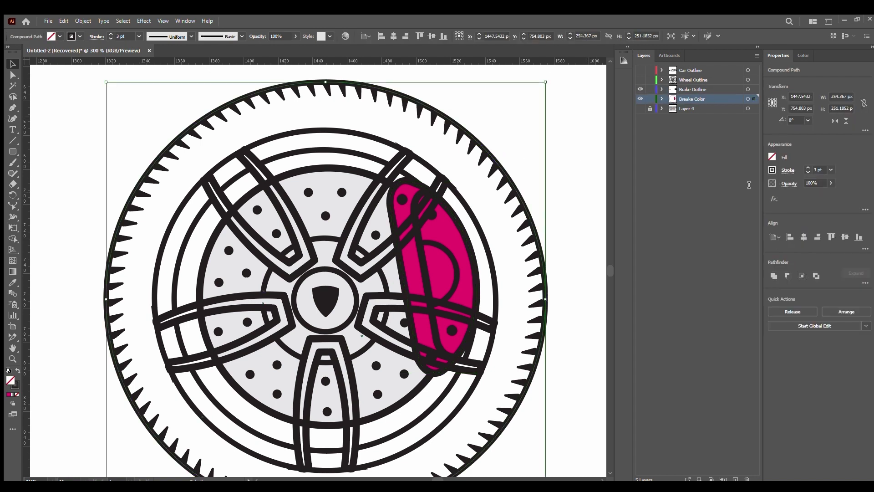
click(748, 99)
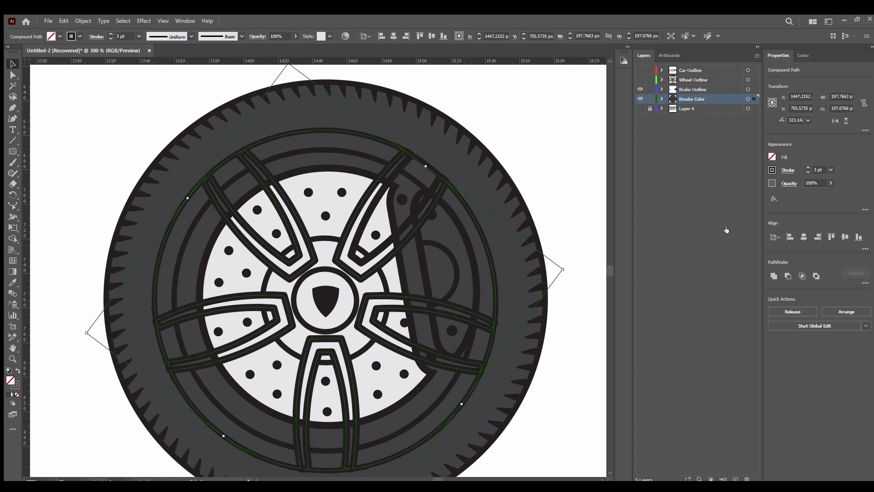
click(405, 187)
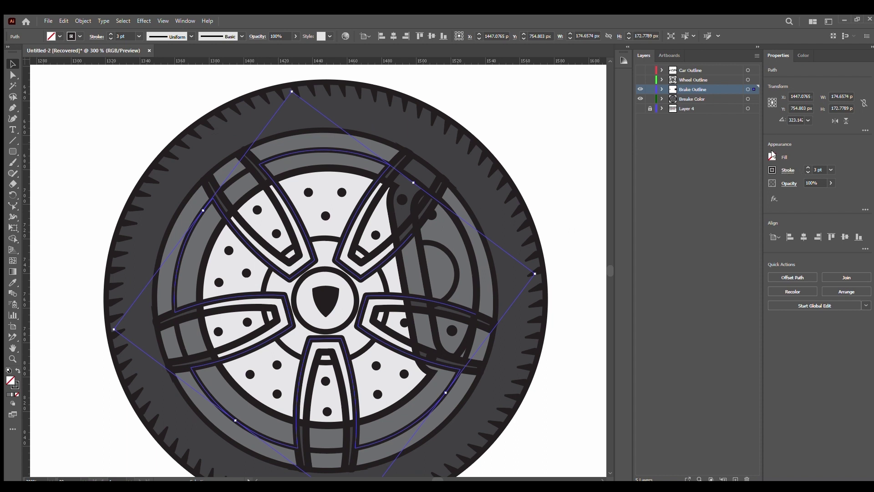
key(comma)
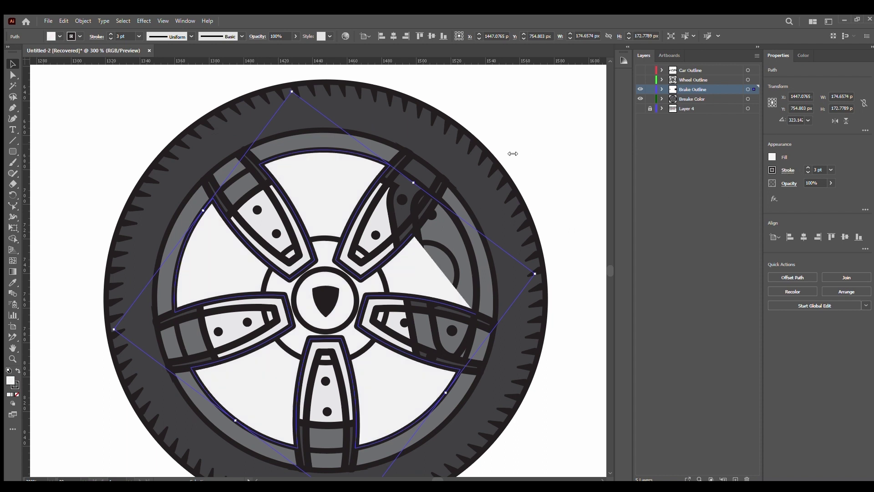
drag(272, 382, 492, 295)
key(Delete)
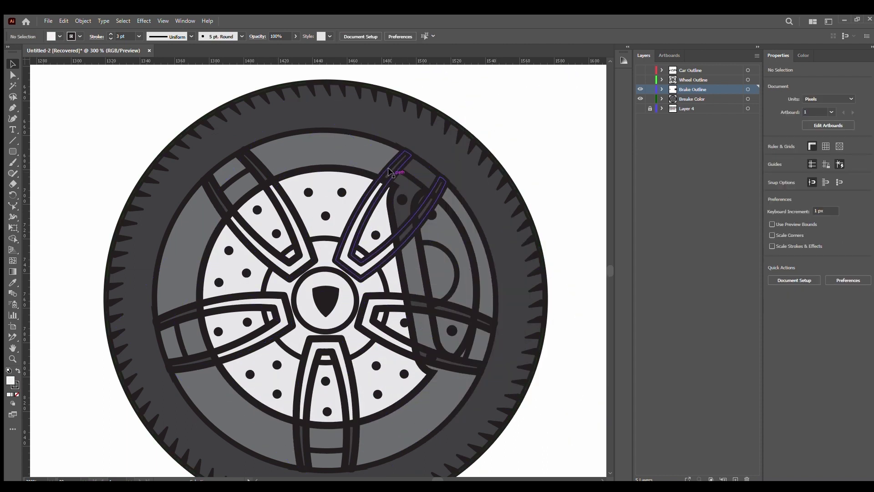
Fill the wheel spokes white, undoing stray stroke changes and an accidental layer move
click(387, 181)
key(comma)
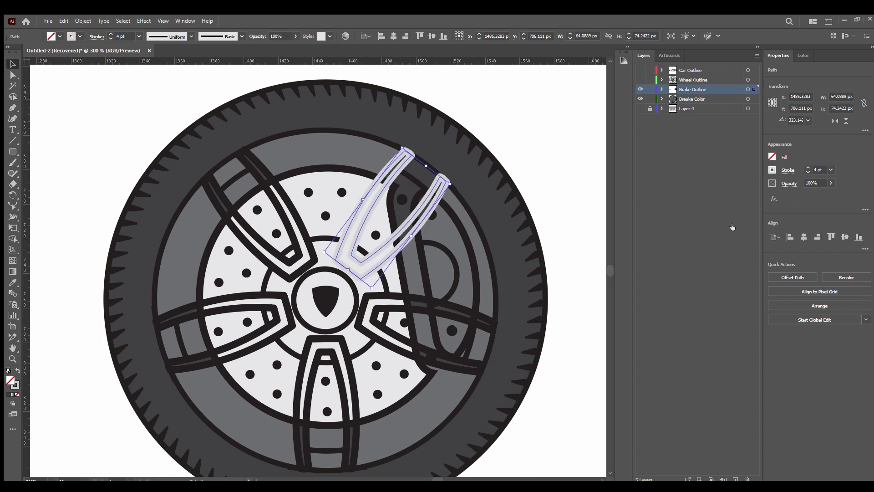
click(561, 177)
key(ctrl+z)
key(ctrl+z)
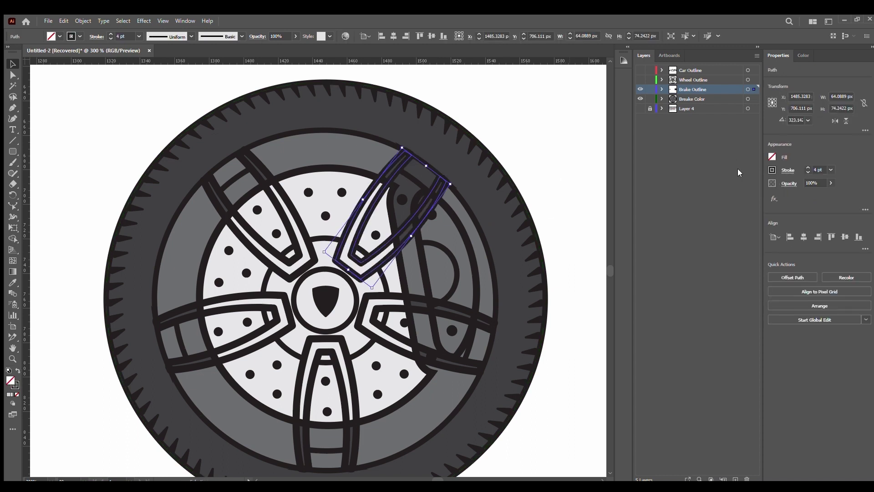
key(d)
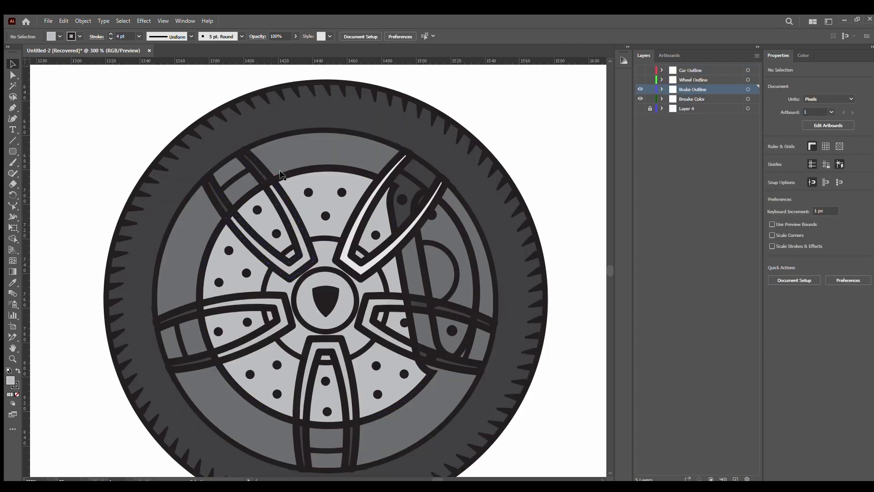
click(437, 358)
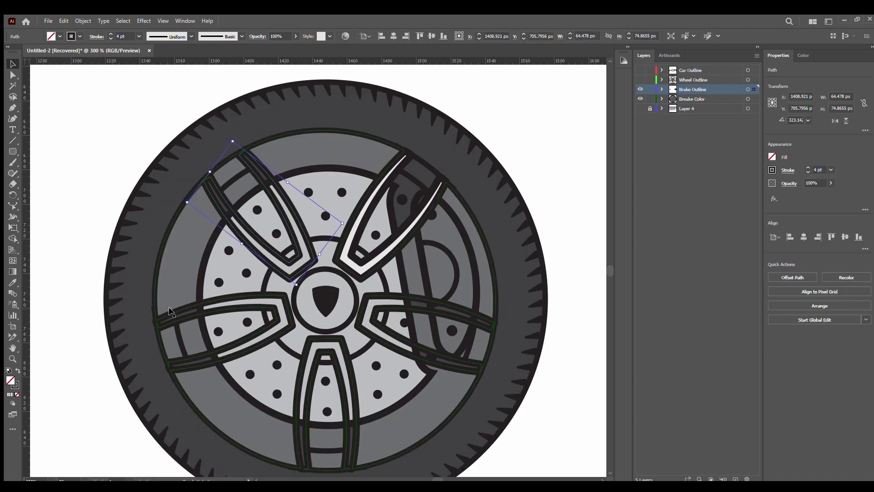
key(ctrl+z)
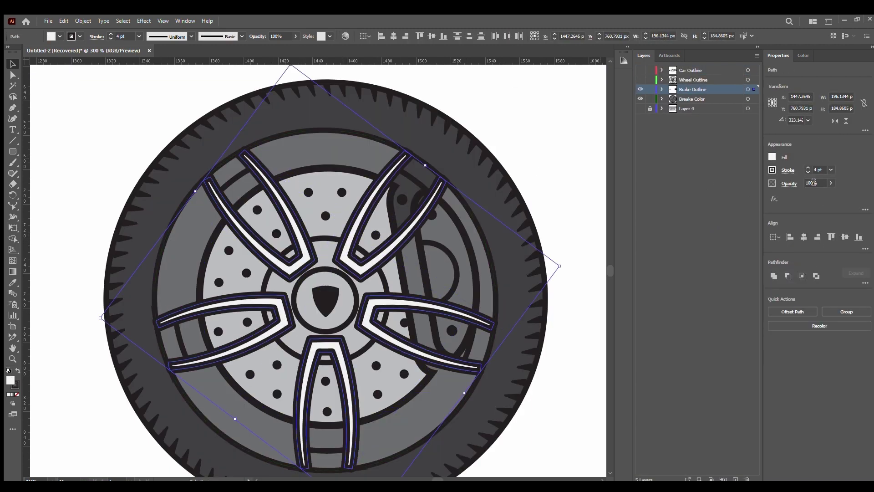
click(567, 138)
click(426, 273)
drag(692, 99, 676, 90)
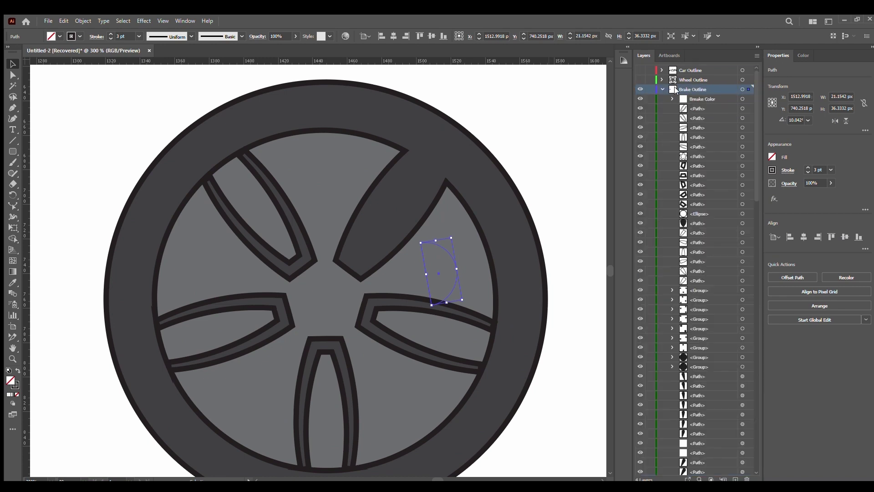
key(ctrl+z)
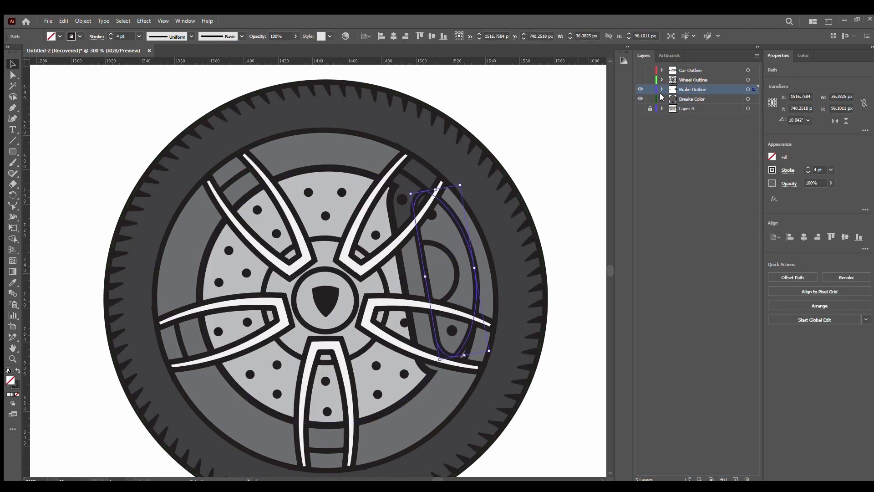
Show Breake Color and restack the pink caliper path below the spokes in Layers
click(661, 98)
drag(709, 117, 675, 90)
click(581, 186)
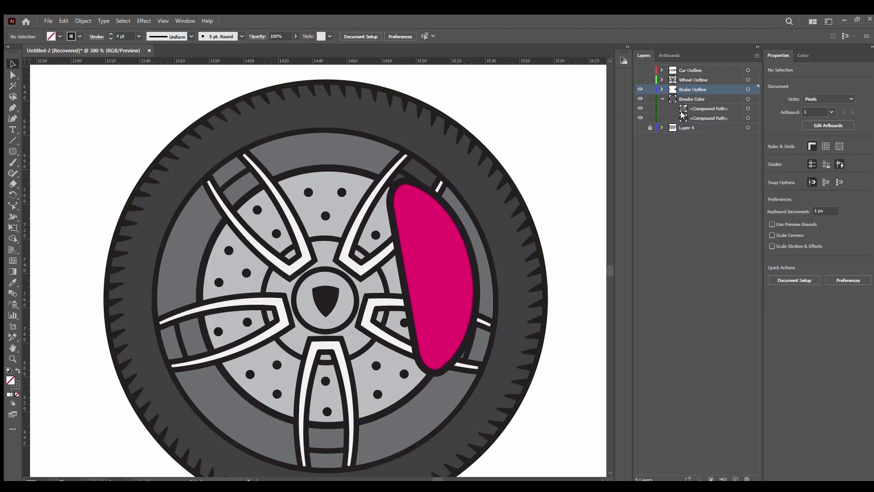
click(661, 89)
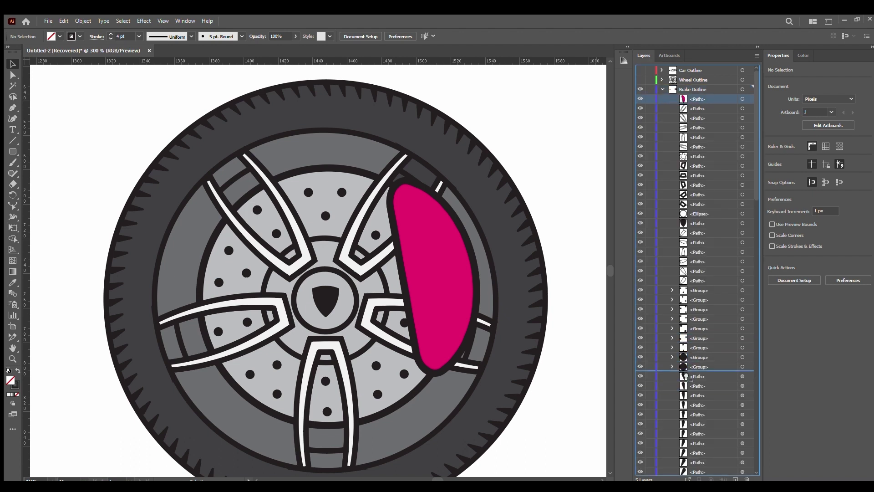
drag(685, 376, 685, 377)
click(661, 89)
click(659, 97)
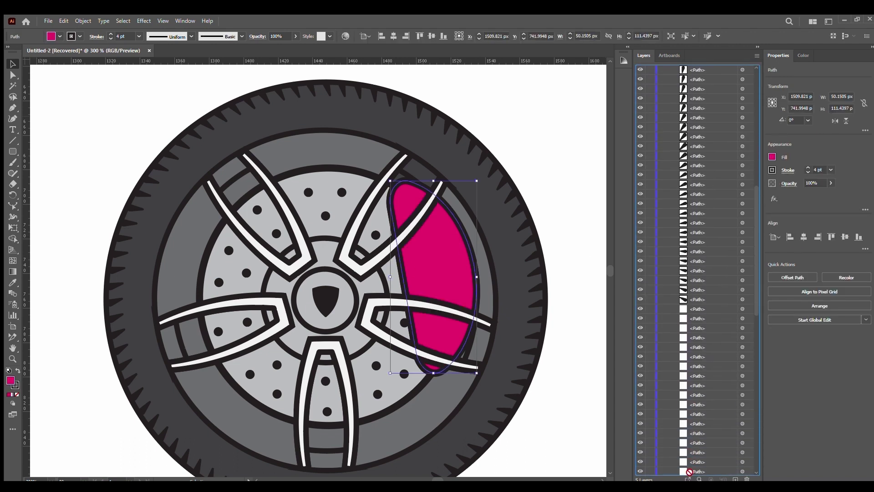
drag(689, 472, 682, 450)
click(559, 170)
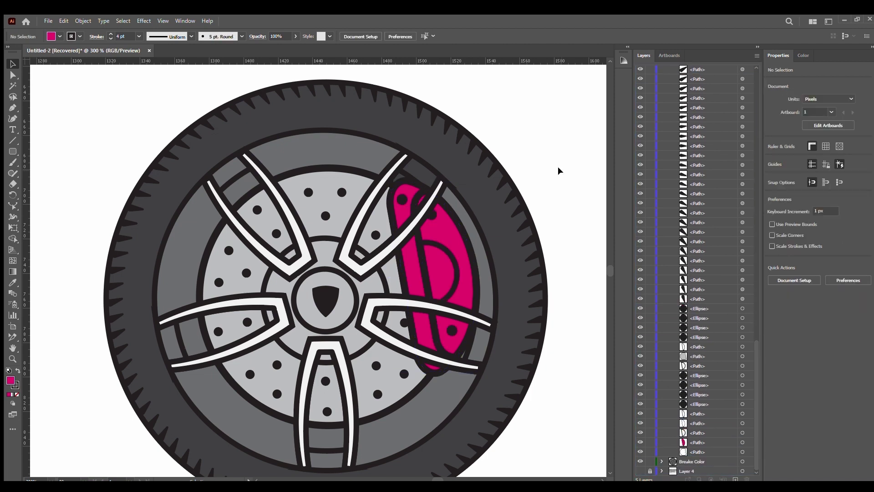
click(235, 172)
key(ctrl+shift+a)
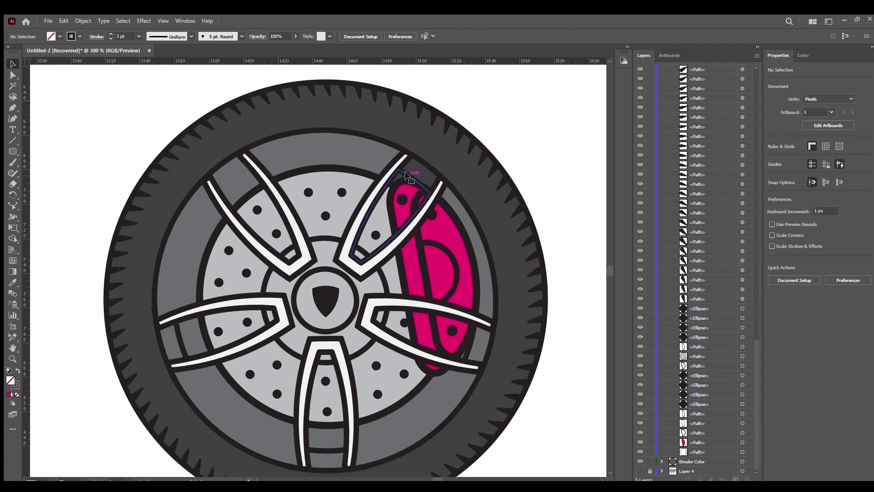
mouse_move(326, 296)
mouse_down()
mouse_move(351, 263)
mouse_move(485, 315)
mouse_up()
Draw a circle, fill it white, send it to the back and enlarge it behind the rim
key(l)
key(v)
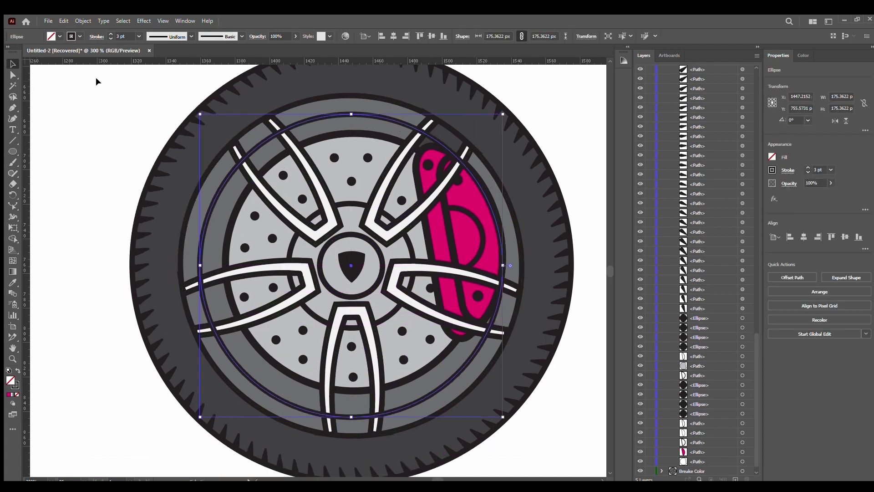
click(96, 81)
click(351, 114)
click(772, 157)
scroll(745, 96, up, 10)
scroll(745, 96, up, 5)
click(662, 99)
key(ctrl+shift+bracketleft)
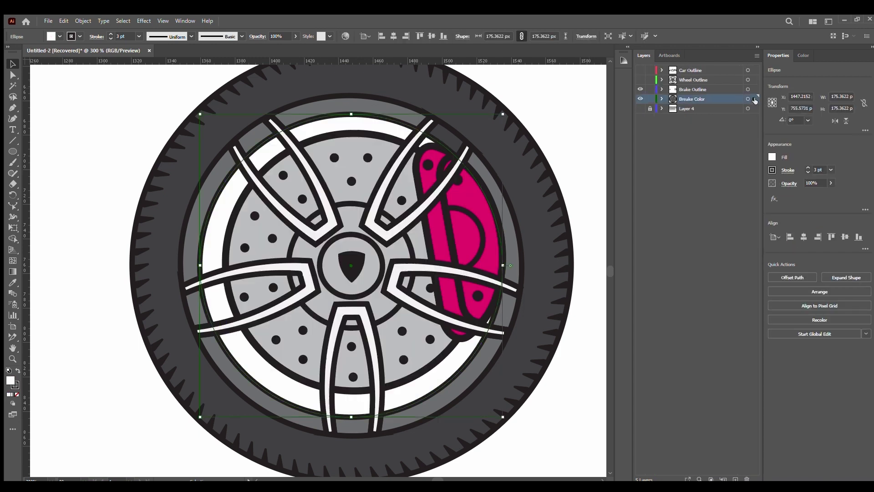
click(551, 109)
click(329, 114)
drag(351, 119, 352, 109)
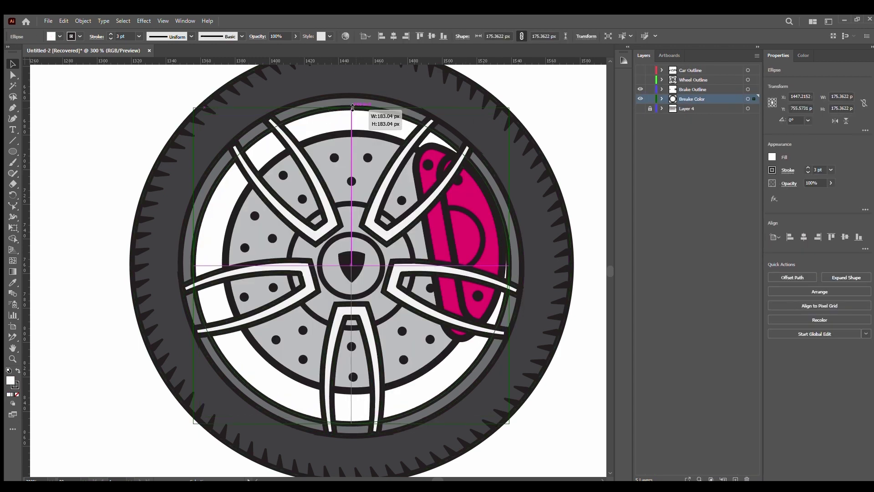
click(551, 130)
Rotate the caliper outline to match its pink fill, then zoom out
click(433, 154)
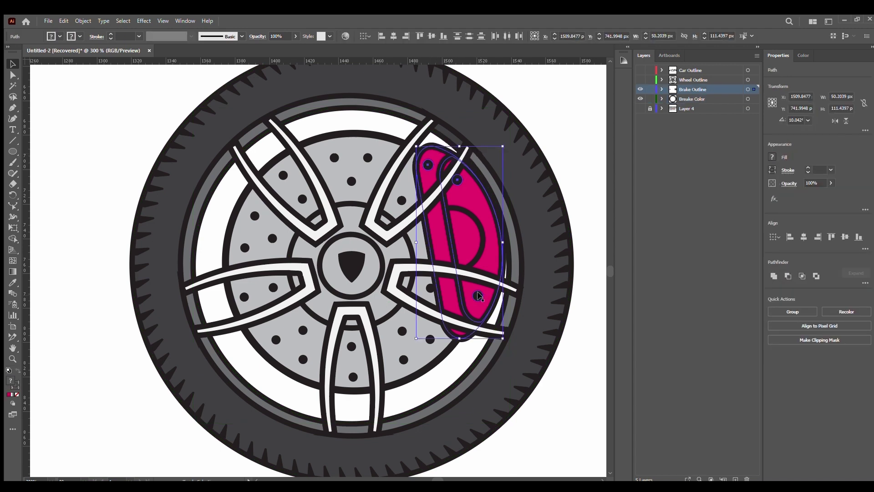
drag(505, 146, 507, 146)
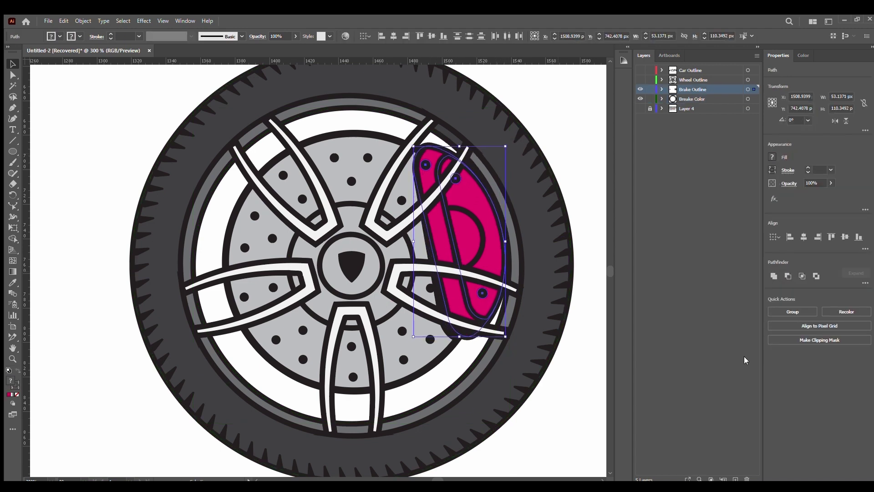
click(589, 154)
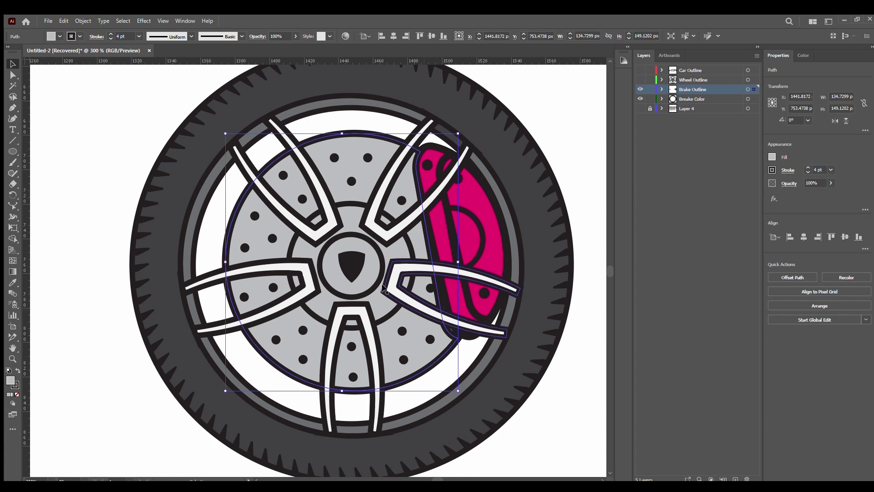
click(437, 296)
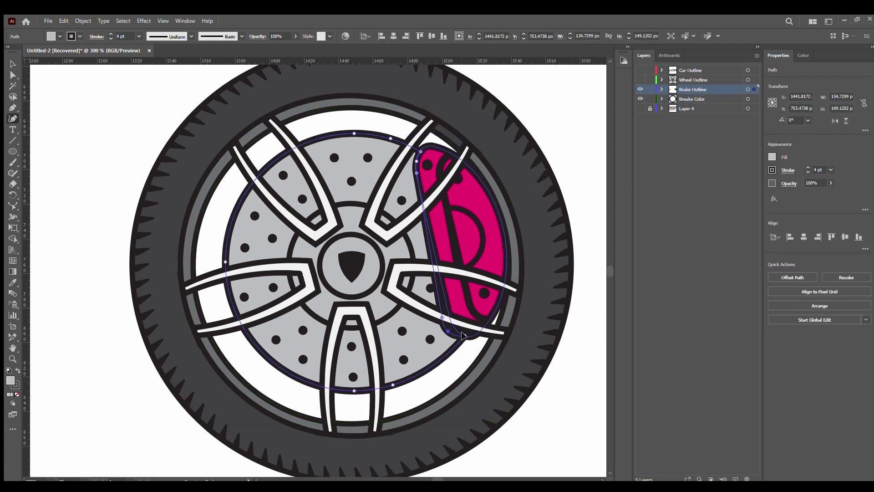
click(517, 93)
scroll(342, 287, down, 5)
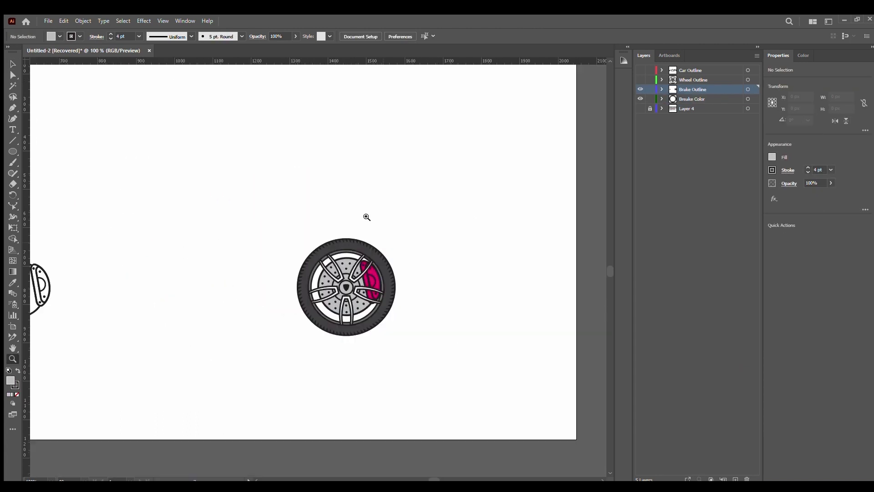
Move the wheel artwork onto the car photo's wheel, copy it and resize it to fit
key(z)
key(v)
click(221, 266)
mouse_move(220, 267)
mouse_down()
mouse_move(560, 266)
mouse_move(232, 271)
mouse_up()
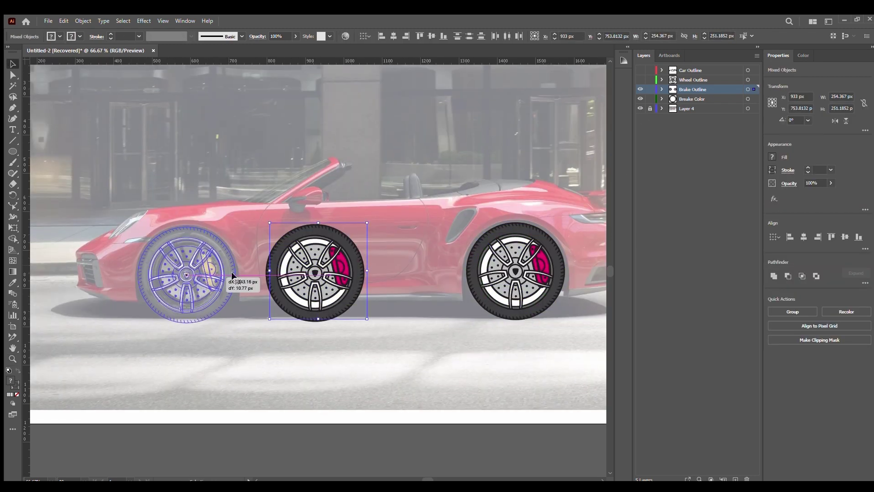
key(ctrl+plus)
key(ctrl+plus)
drag(532, 267, 528, 269)
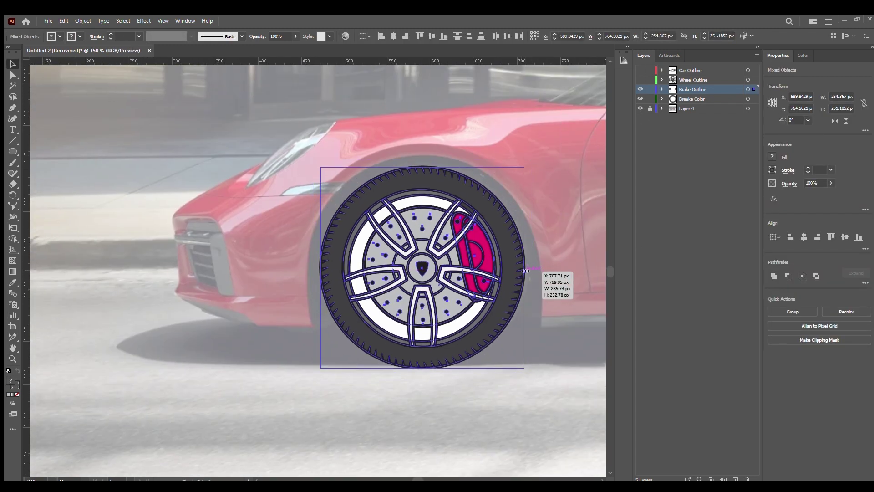
click(337, 231)
Zoom in closely on the rear wheel to check the fit
scroll(337, 231, right, 10)
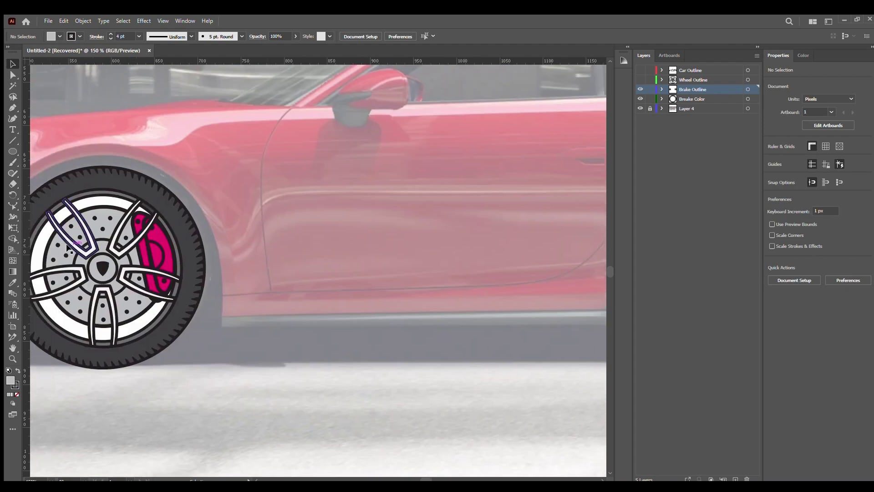
scroll(365, 391, left, 7)
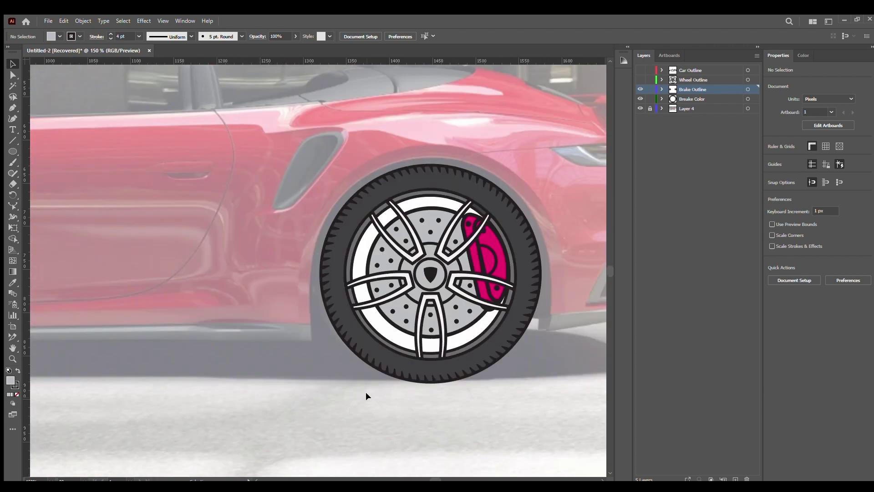
key(z)
click(237, 314)
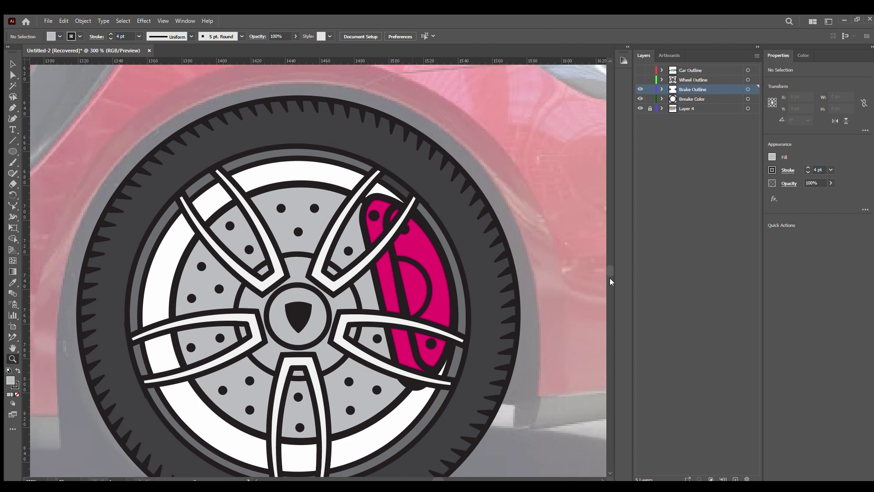
scroll(513, 255, down, 2)
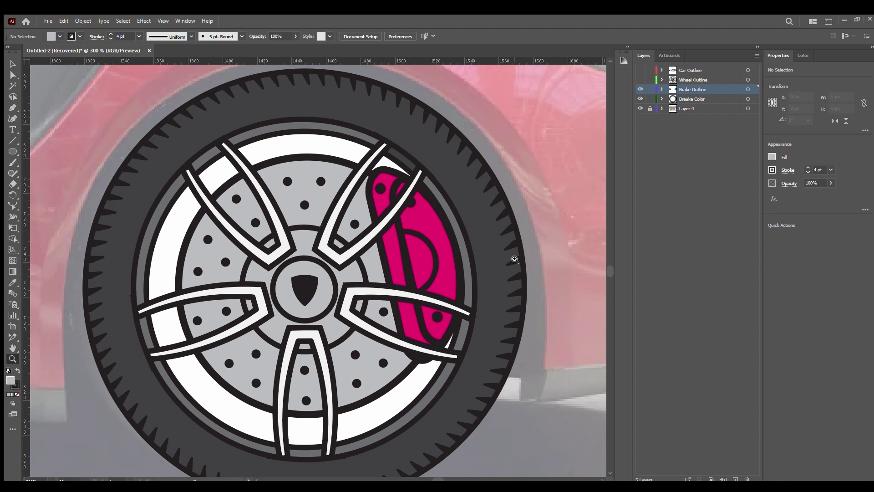
Hide the car photo, keep Brake Outline visible, and briefly isolate the pink caliper path
click(755, 99)
click(640, 89)
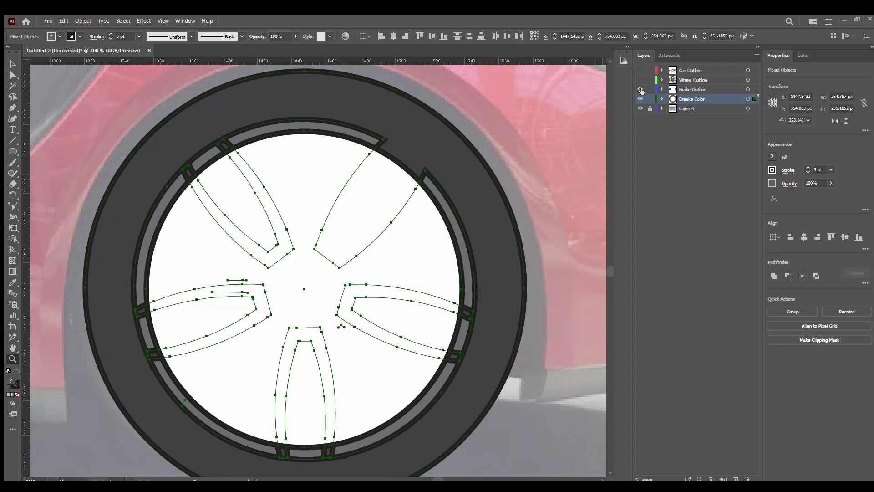
click(641, 108)
click(641, 90)
double_click(396, 242)
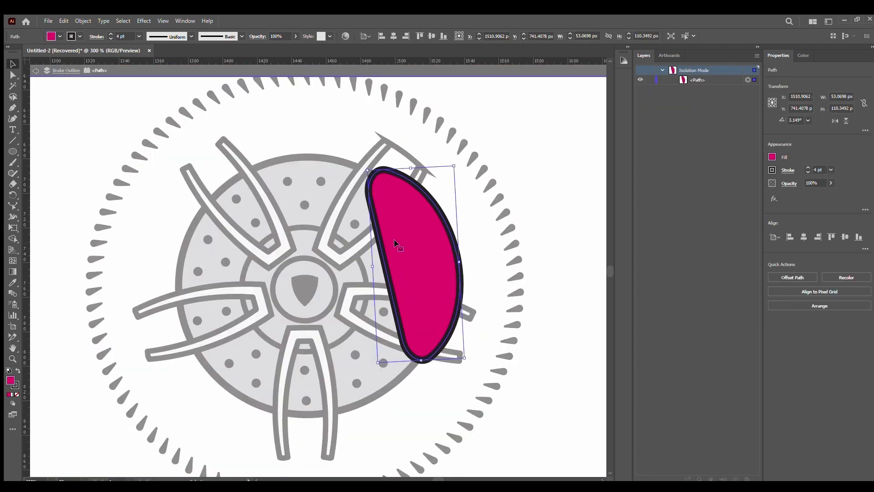
double_click(473, 195)
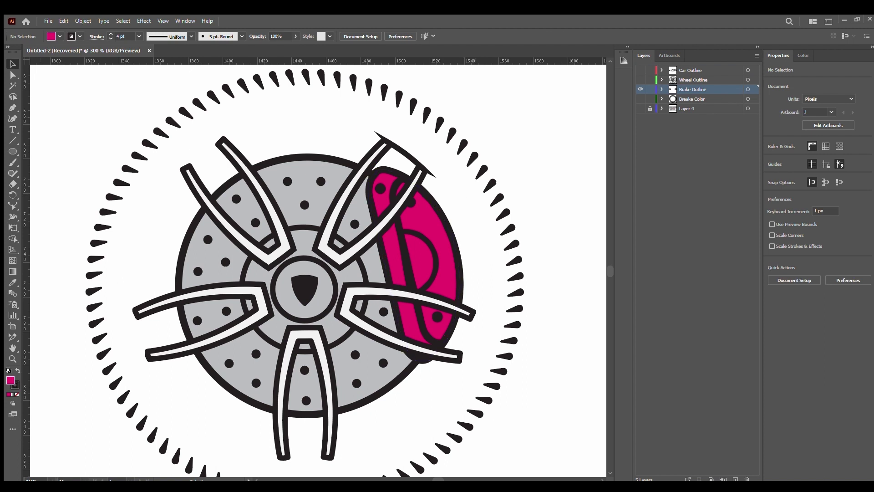
Paint a larger pink caliper shape over the brake with a 0.25 pt outline
key(shift+asciitilde)
click(338, 195)
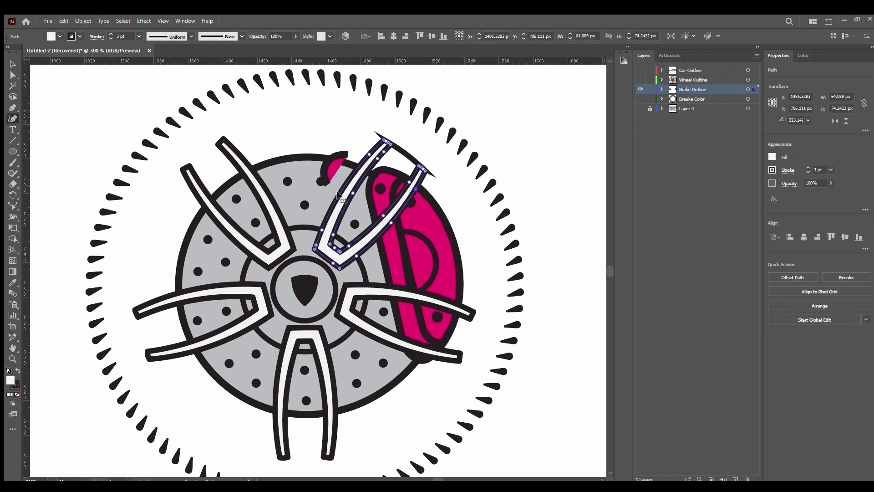
drag(338, 195, 373, 277)
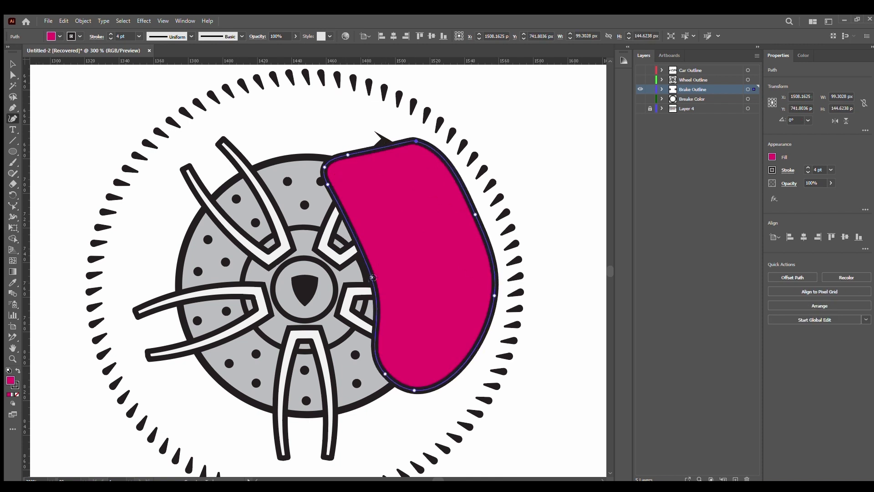
mouse_move(389, 387)
mouse_down()
mouse_move(329, 185)
mouse_move(407, 139)
mouse_up()
click(5, 65)
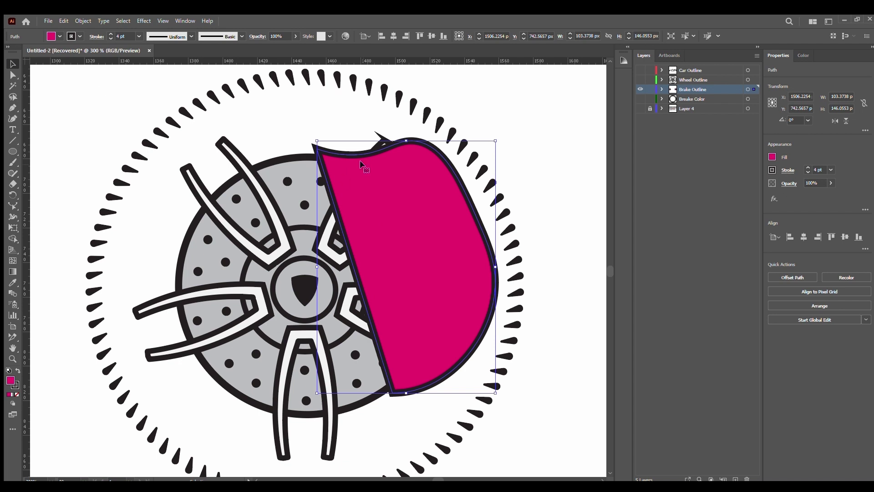
click(807, 172)
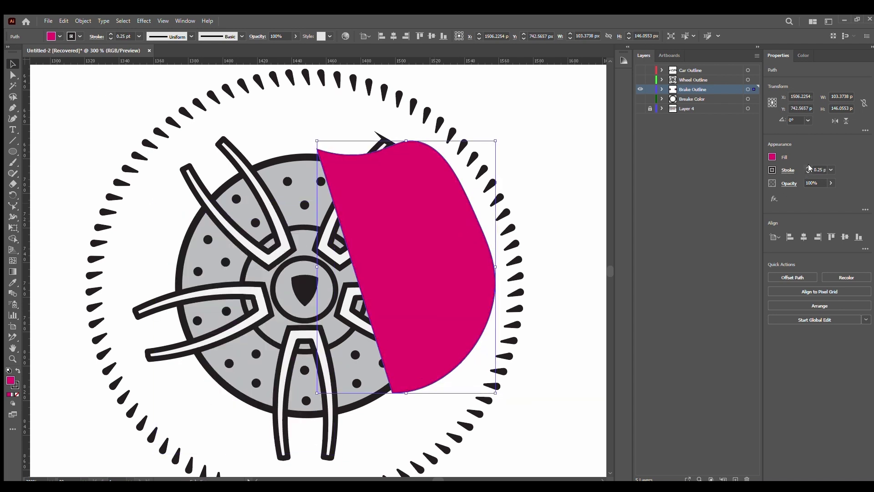
Cut the pink shape against the grey disc, delete the leftover strip, then undo back
shift+click(321, 155)
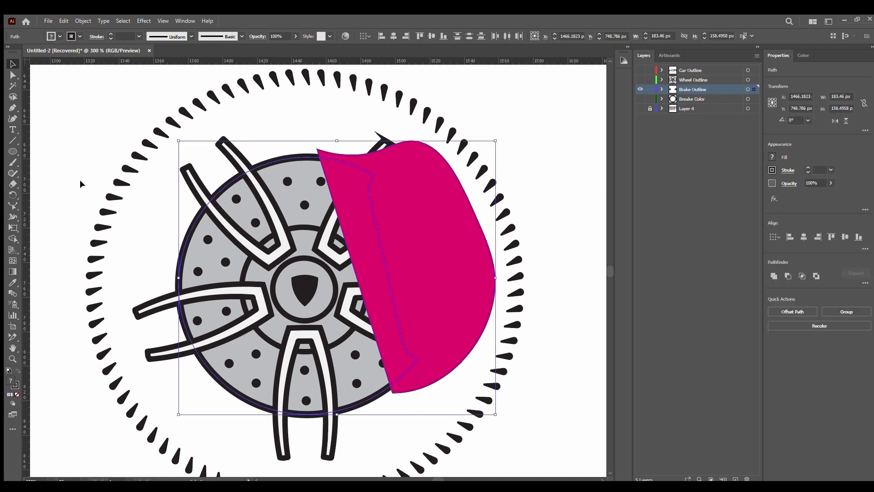
click(454, 161)
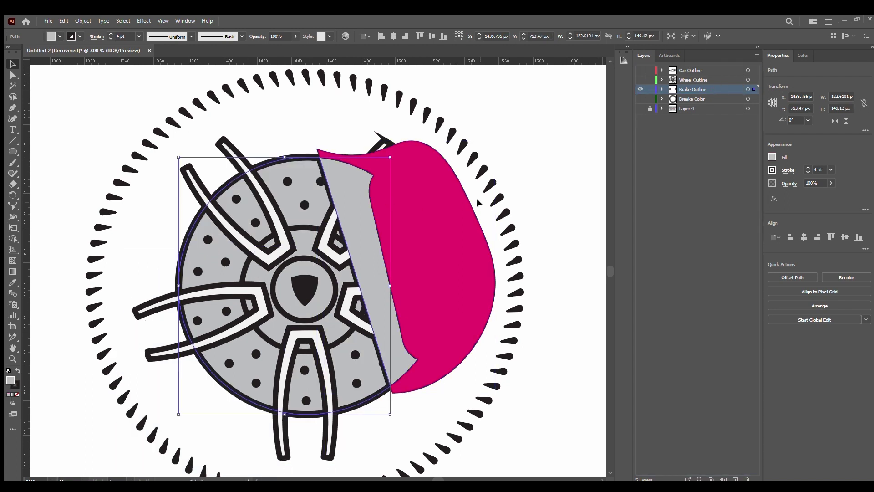
click(364, 218)
key(Delete)
key(ctrl+z)
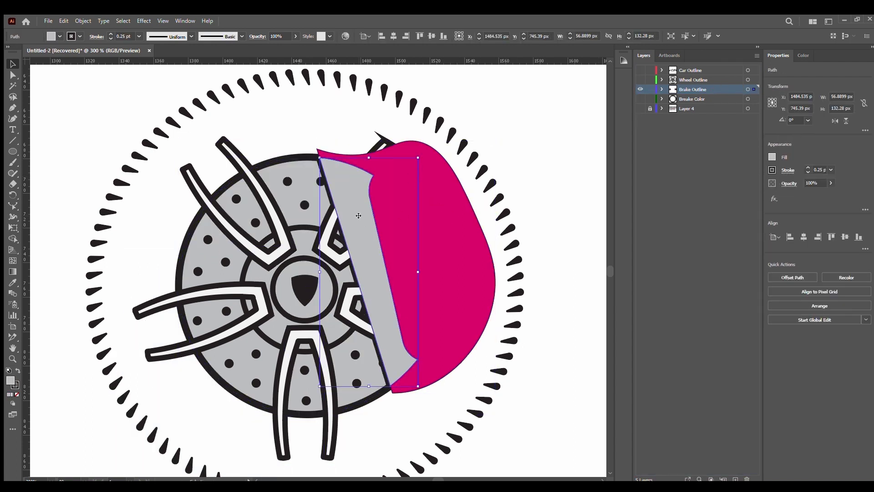
key(Delete)
key(ctrl+z)
key(ctrl+z)
key(ctrl+z)
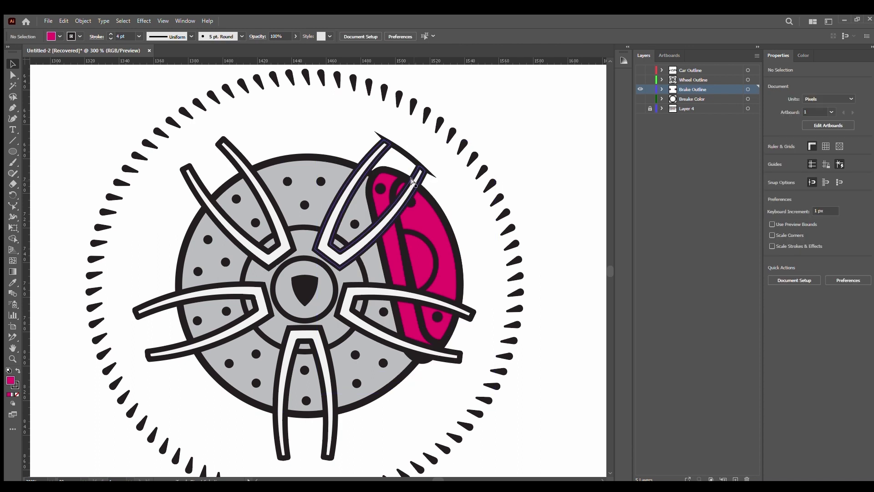
key(ctrl+z)
Delete the grey diagonal strip, then undo the trimming so the caliper sits behind the spokes
click(349, 211)
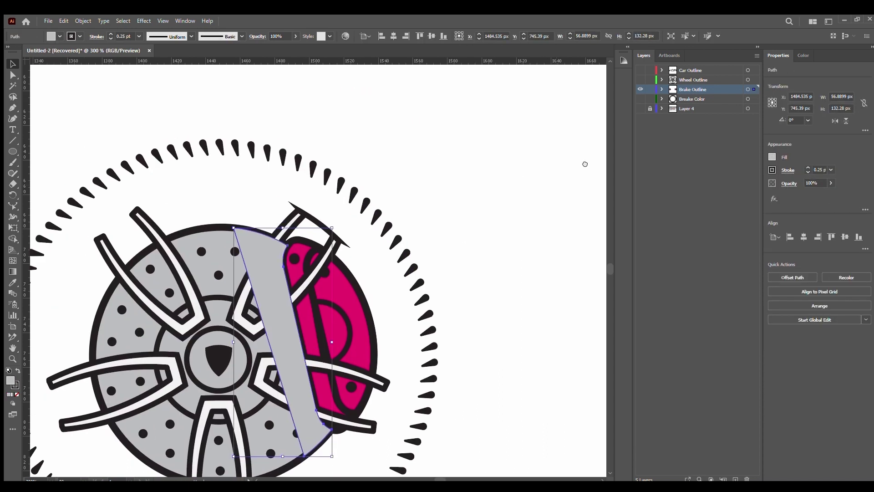
scroll(358, 190, right, 2)
click(359, 190)
key(Delete)
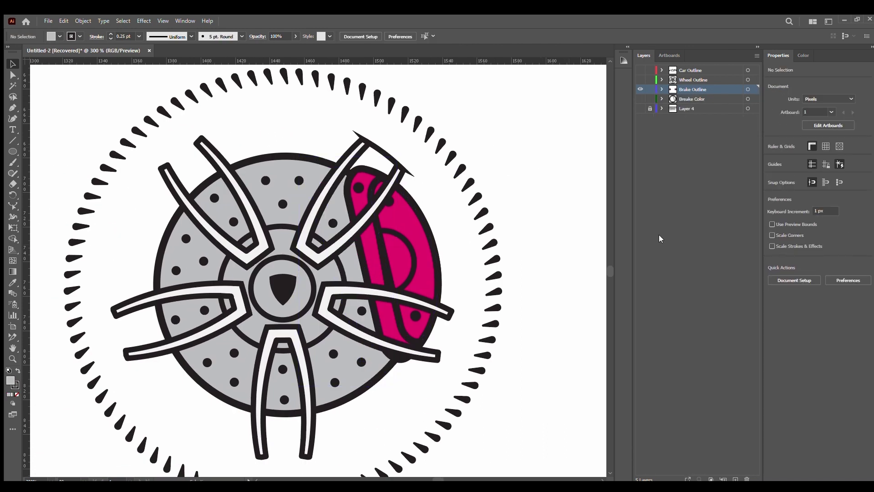
key(ctrl+z)
key(ctrl+z)
key(ctrl+z)
key(ctrl+z)
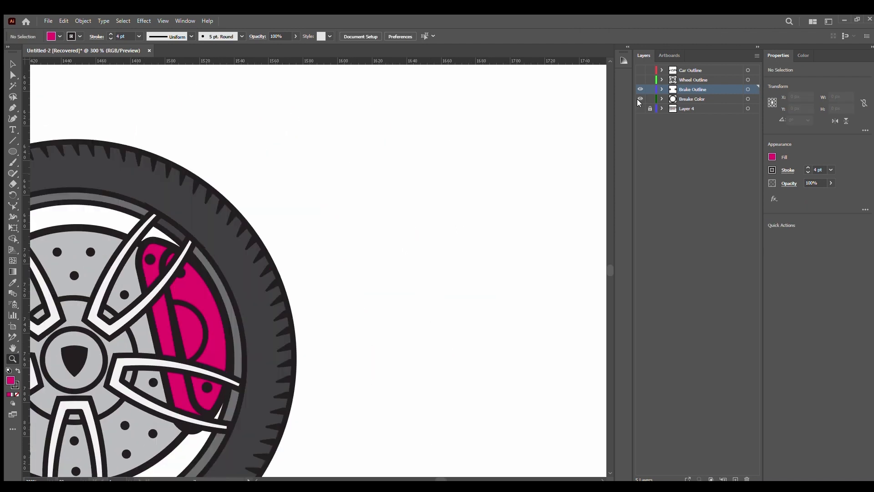
Show the car and wheel outlines, fit the whole car, and hide the wheel and brake layers
click(640, 80)
key(ctrl+0)
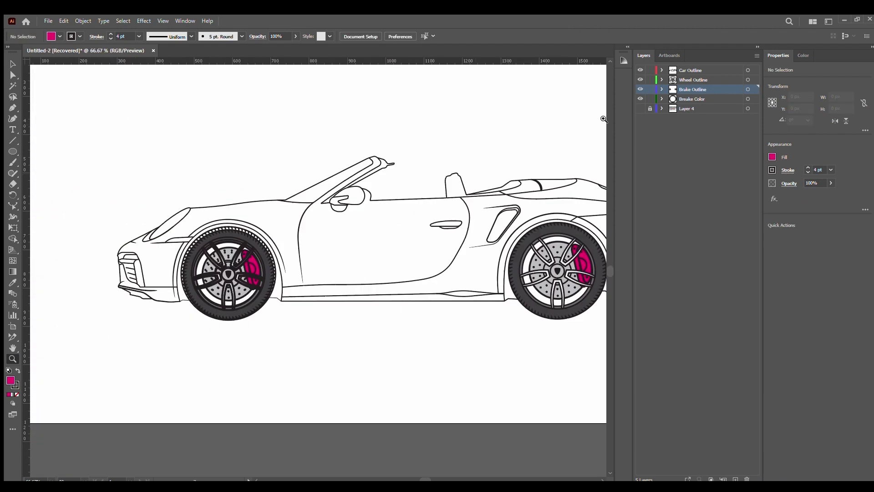
drag(640, 80, 640, 99)
drag(466, 202, 440, 209)
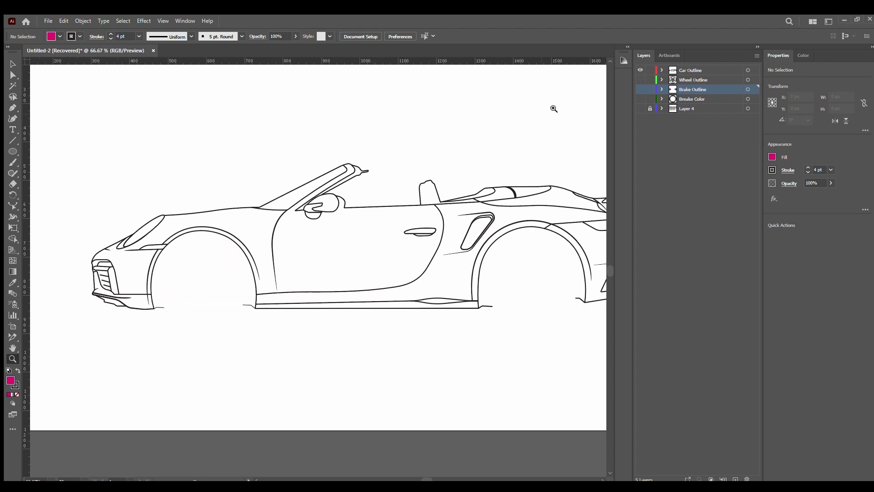
Create a Car Color layer below Car Outline and move the car artwork onto it
key(ctrl+l)
key(p)
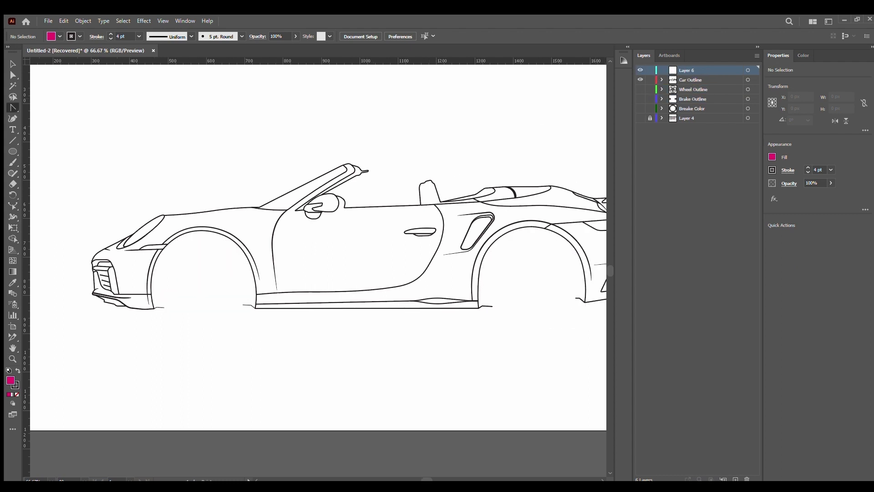
drag(692, 70, 691, 83)
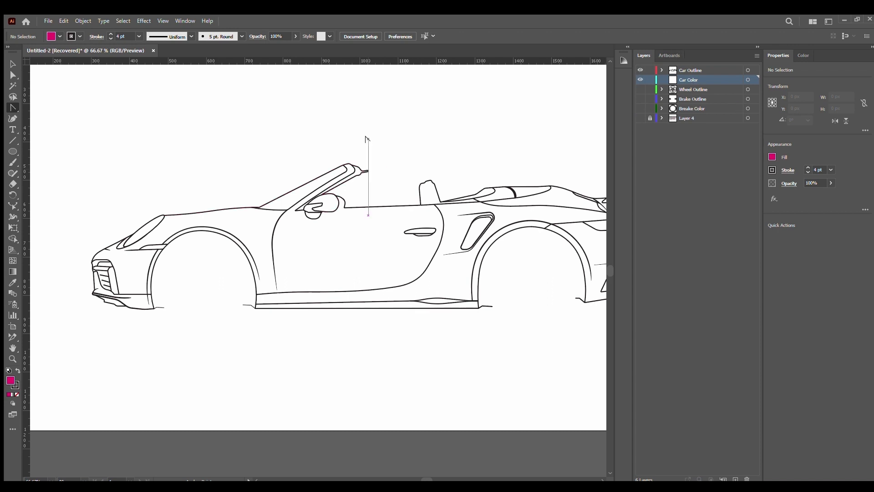
scroll(368, 139, right, 2)
scroll(371, 127, down, 1)
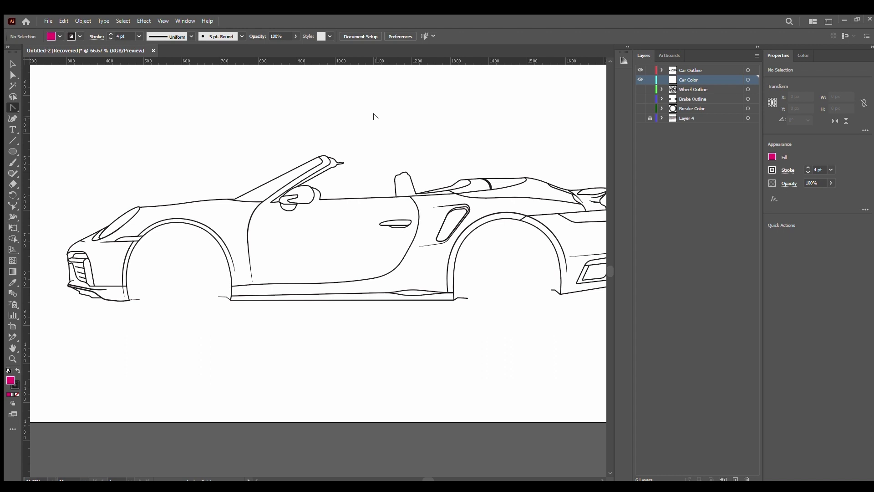
click(747, 70)
drag(754, 70, 740, 80)
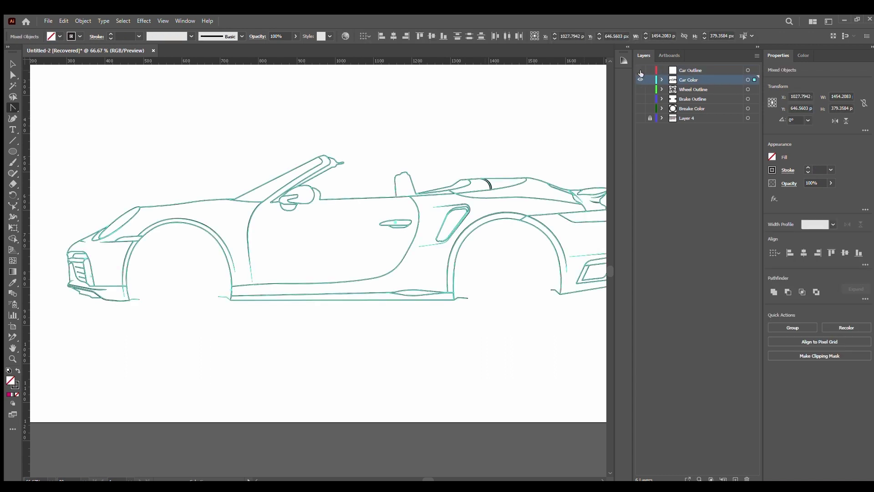
key(v)
click(273, 133)
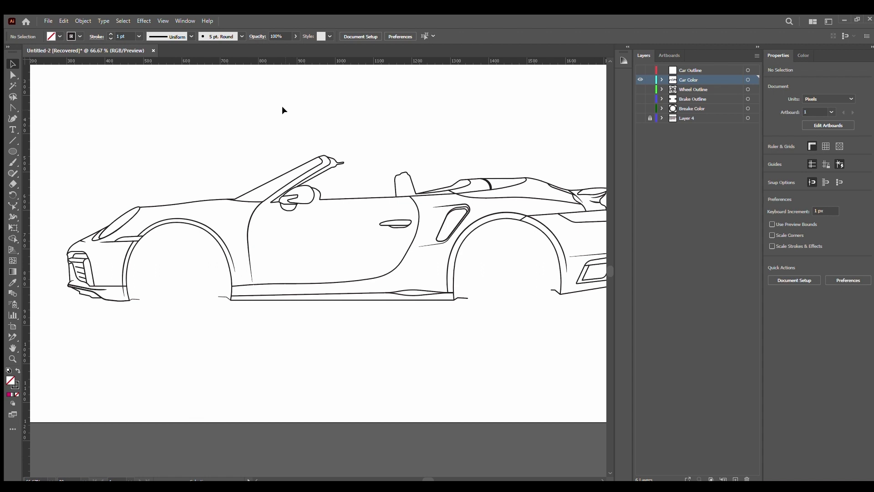
Inspect the spoiler, air-intake, door handle, wheel-arch and bumper paths, adding a path near the headlight
scroll(477, 155, right, 2)
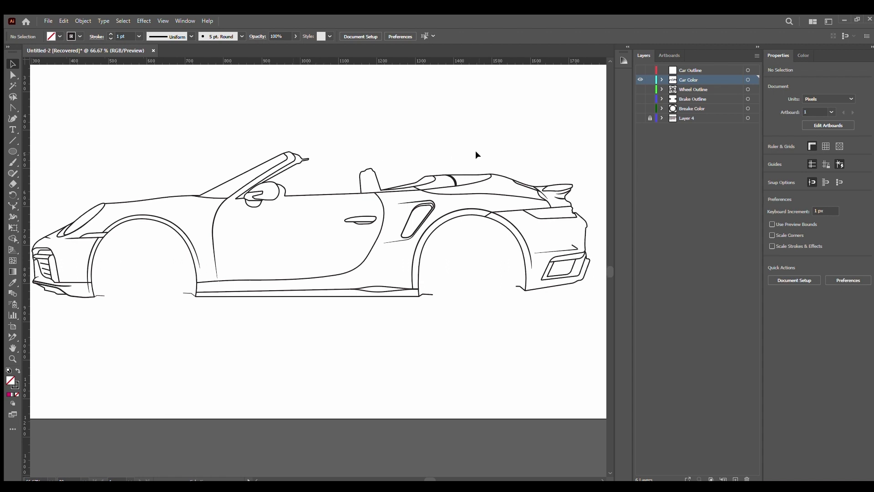
scroll(185, 244, left, 2)
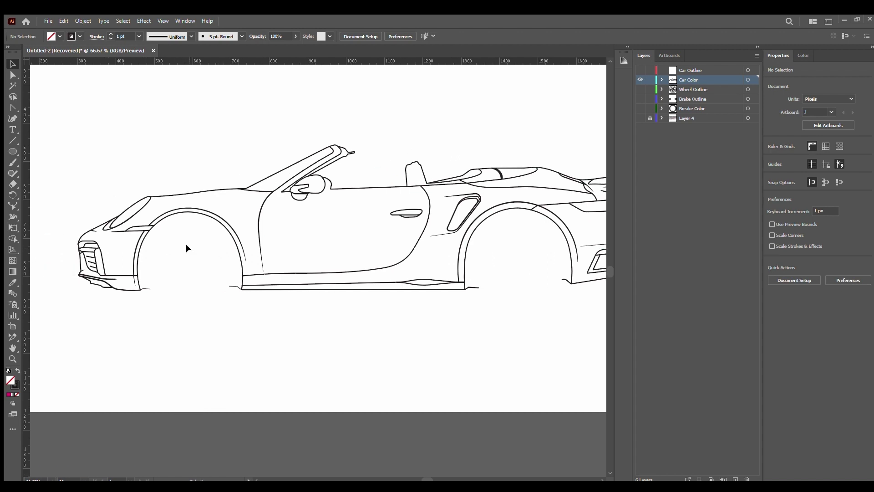
scroll(513, 204, right, 4)
click(513, 204)
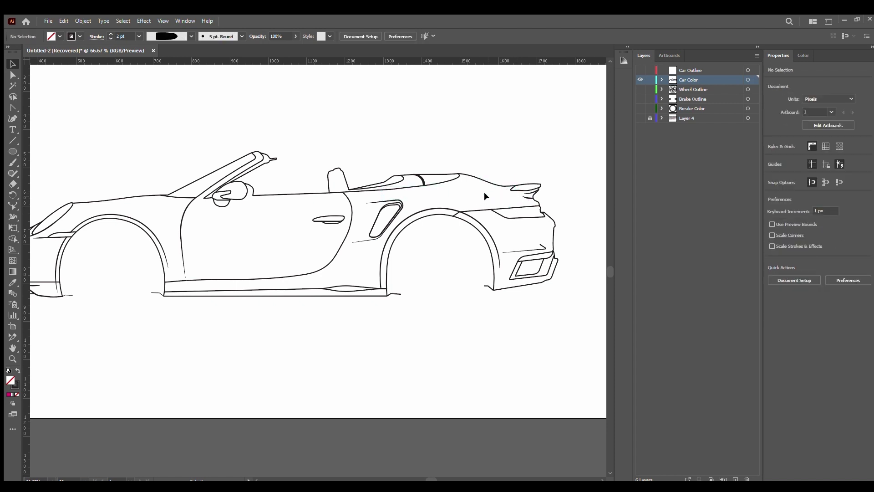
scroll(455, 201, left, 4)
click(428, 211)
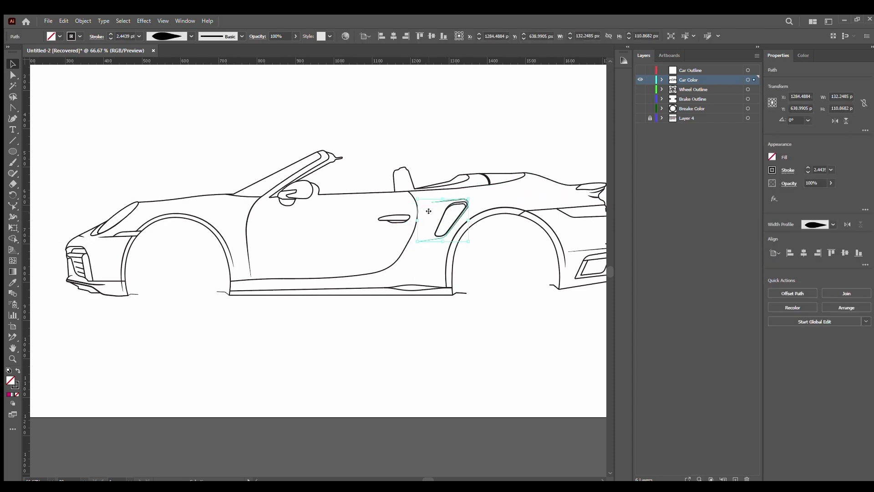
click(384, 221)
click(442, 271)
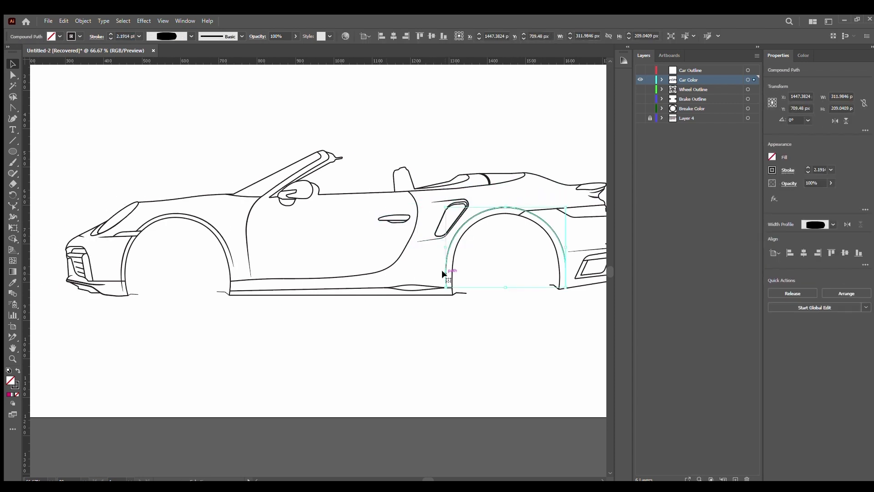
scroll(500, 259, right, 2)
click(544, 255)
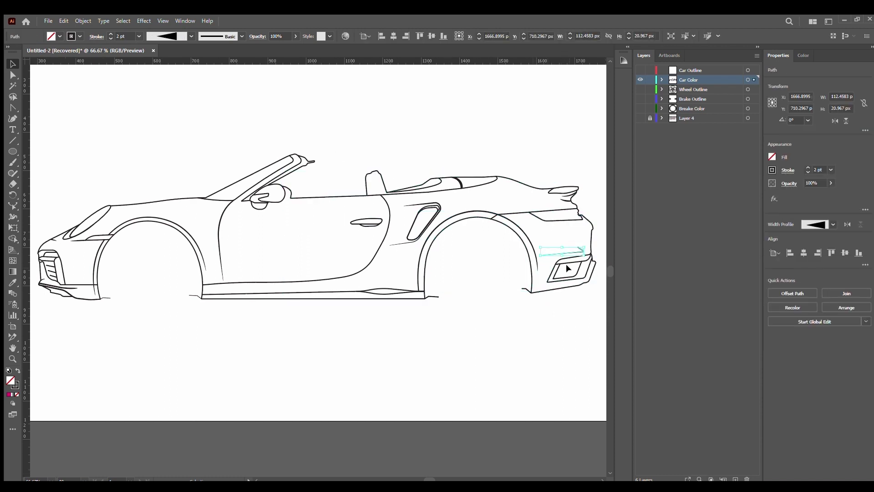
scroll(252, 229, left, 8)
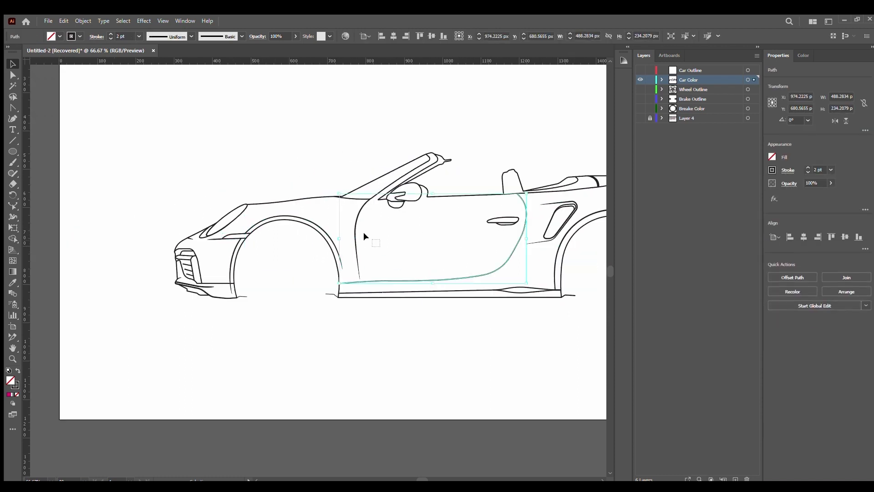
click(376, 255)
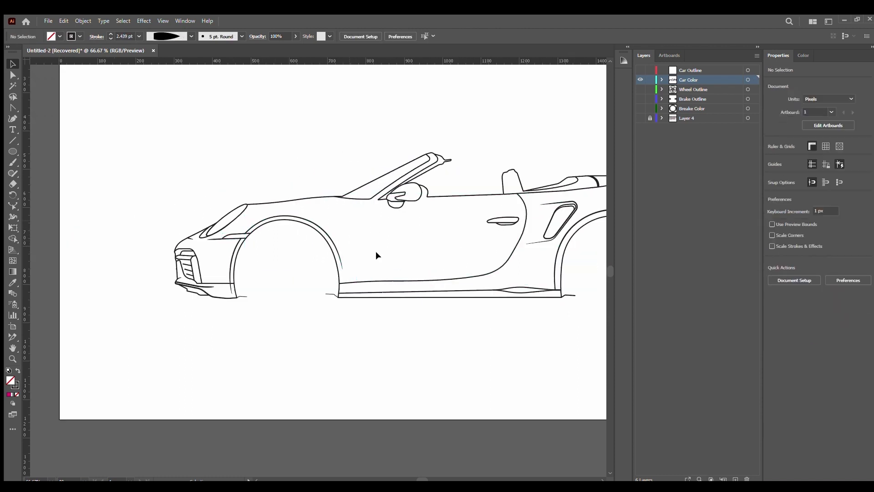
click(250, 230)
mouse_move(200, 237)
mouse_down()
mouse_move(191, 222)
mouse_move(380, 269)
mouse_move(250, 208)
mouse_up()
Zoom in on the side vent line, then select every path of the car drawing
key(z)
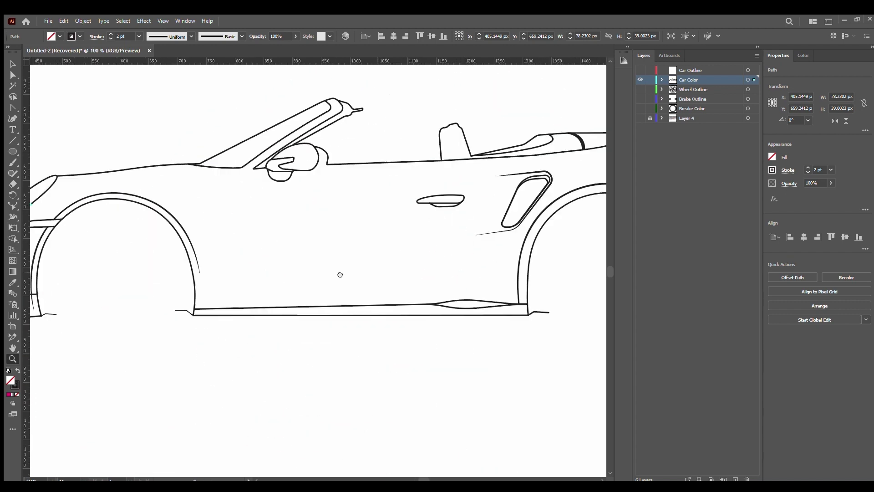
scroll(250, 208, right, 5)
click(434, 241)
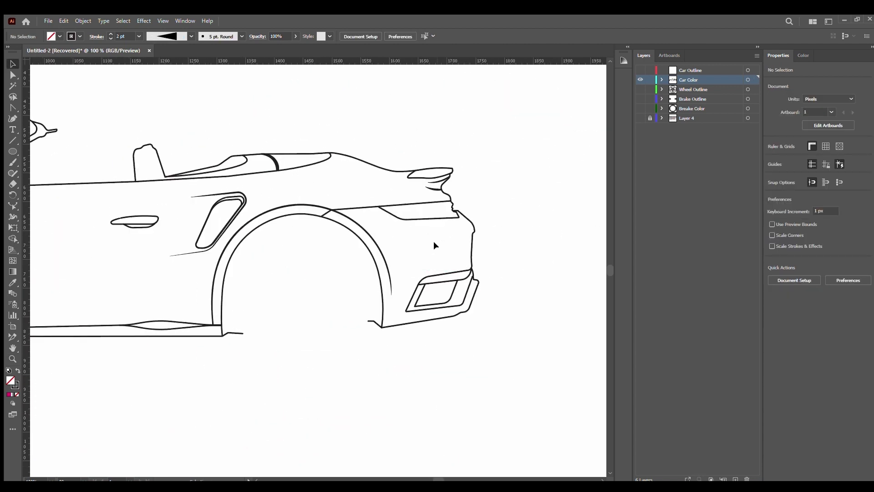
scroll(433, 241, left, 3)
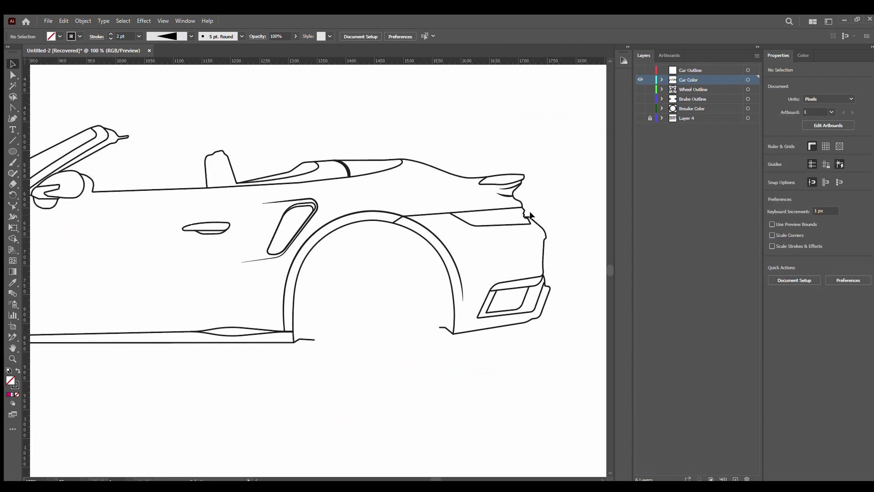
scroll(530, 215, left, 8)
click(505, 187)
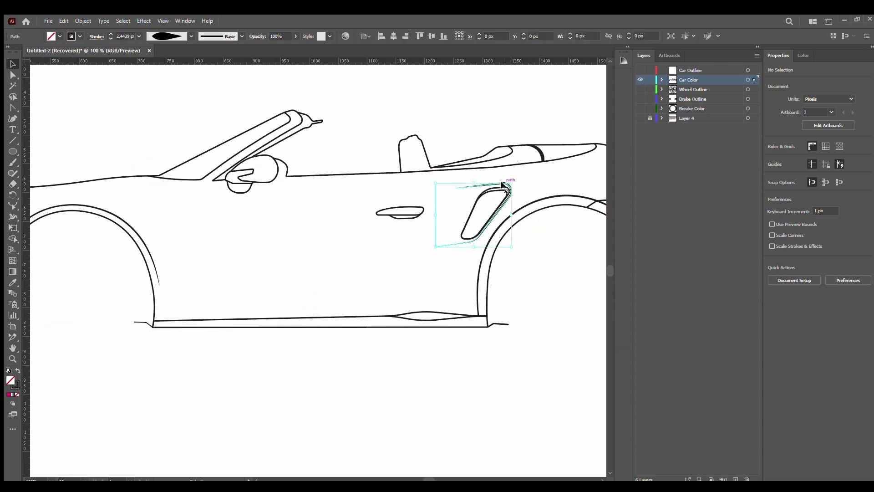
key(ctrl+a)
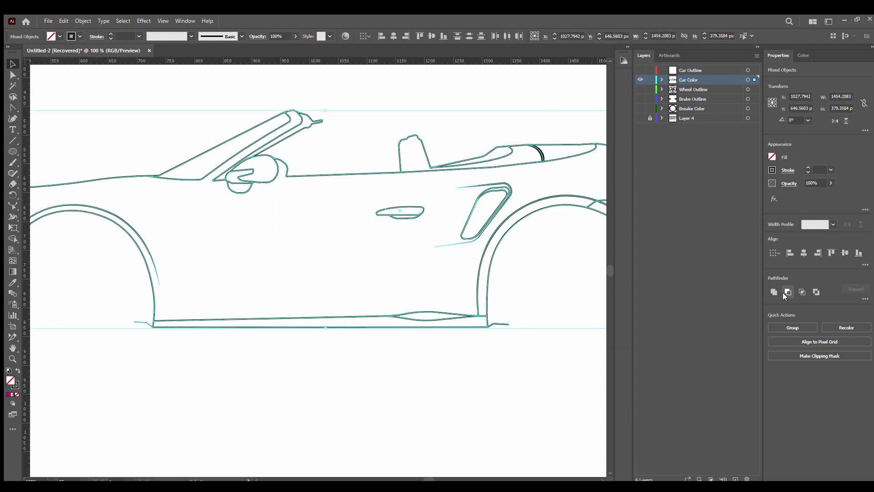
Group all the car's outline paths and select the grouped outline
key(ctrl+g)
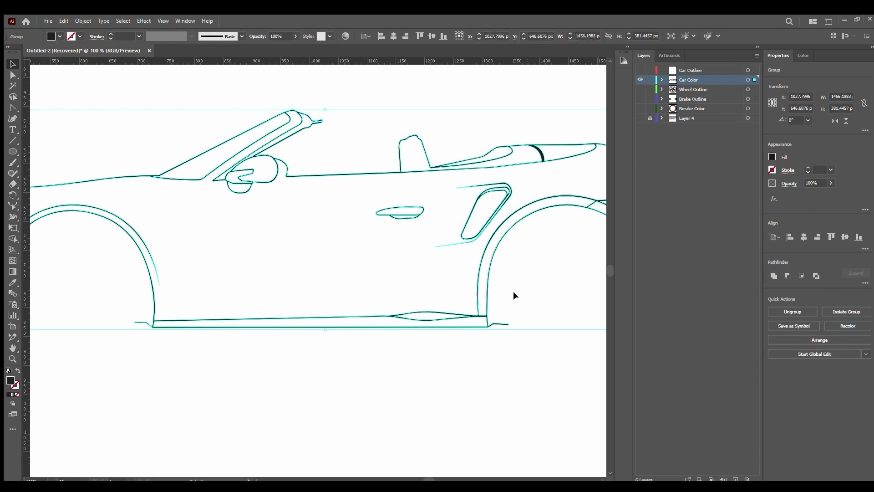
click(512, 291)
scroll(430, 281, right, 5)
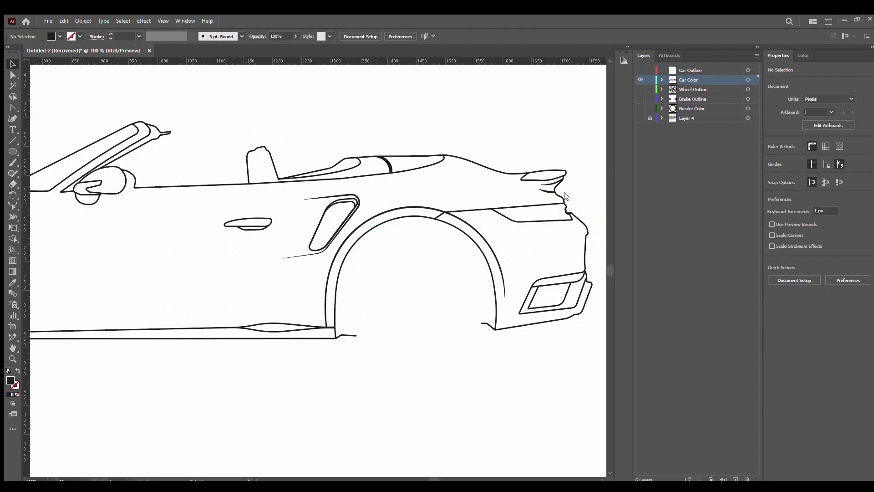
click(504, 171)
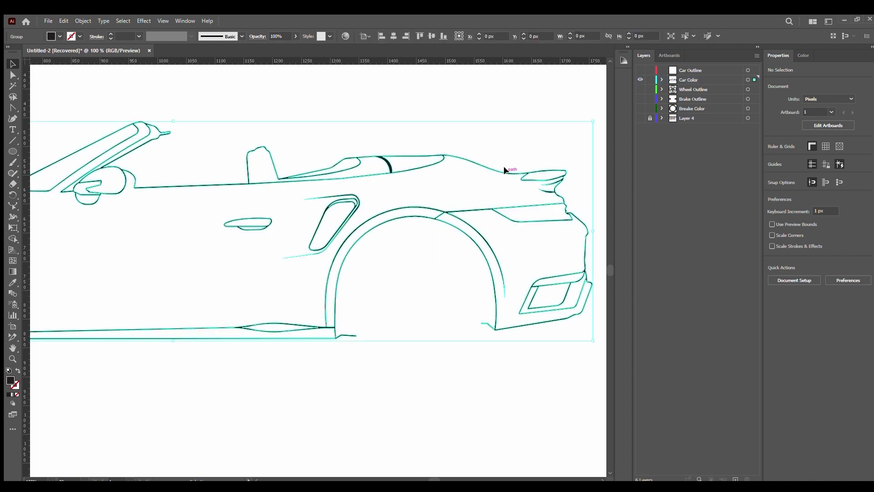
Bring up the Pathfinder panel and isolate the car group to edit its body shape
key(ctrl+shift+F9)
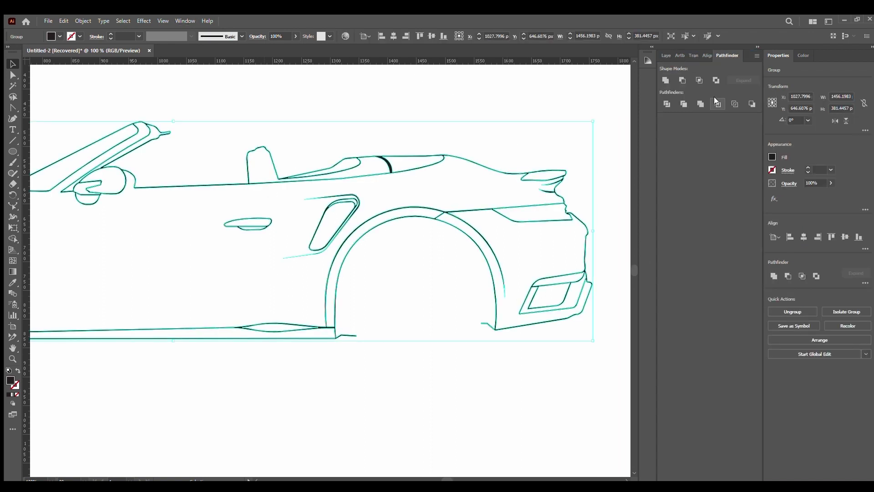
click(716, 56)
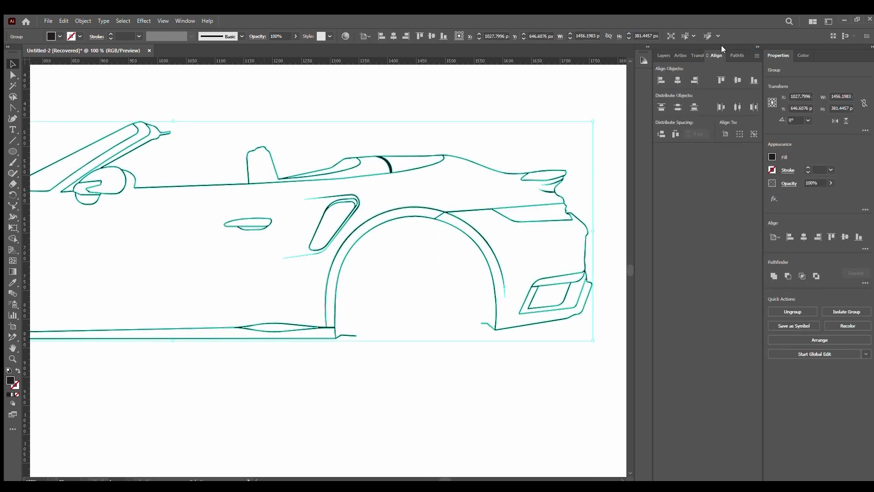
click(728, 55)
click(666, 79)
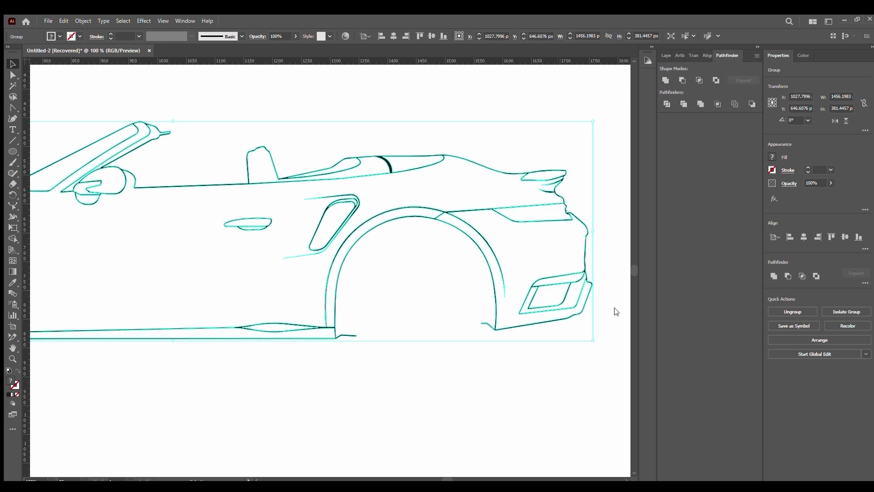
double_click(557, 203)
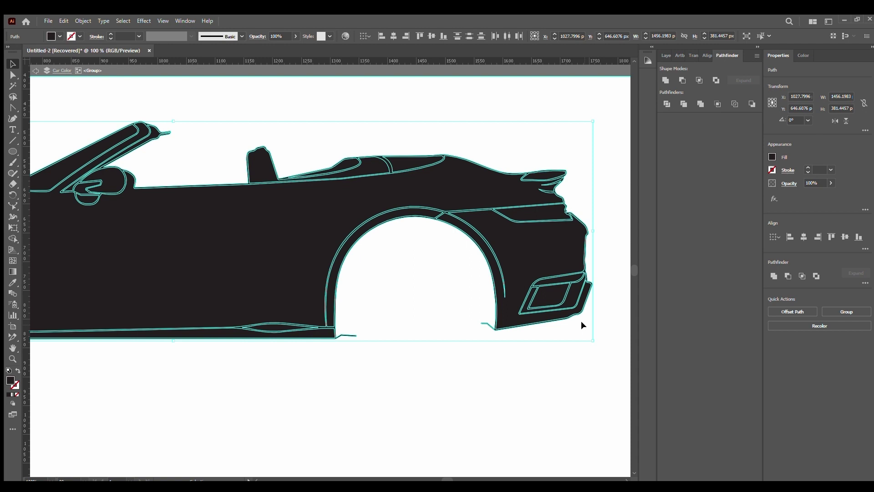
Undo back to the car's detail lines, zoom out, and select the whole car silhouette
double_click(458, 161)
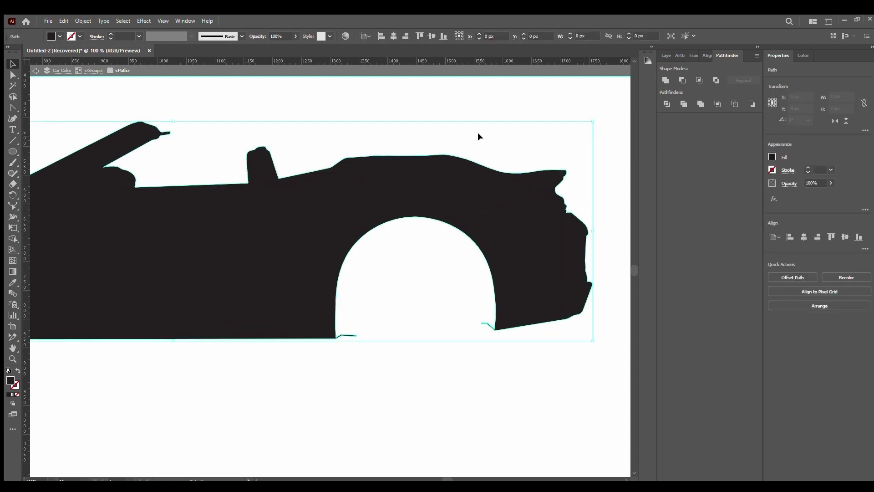
key(Escape)
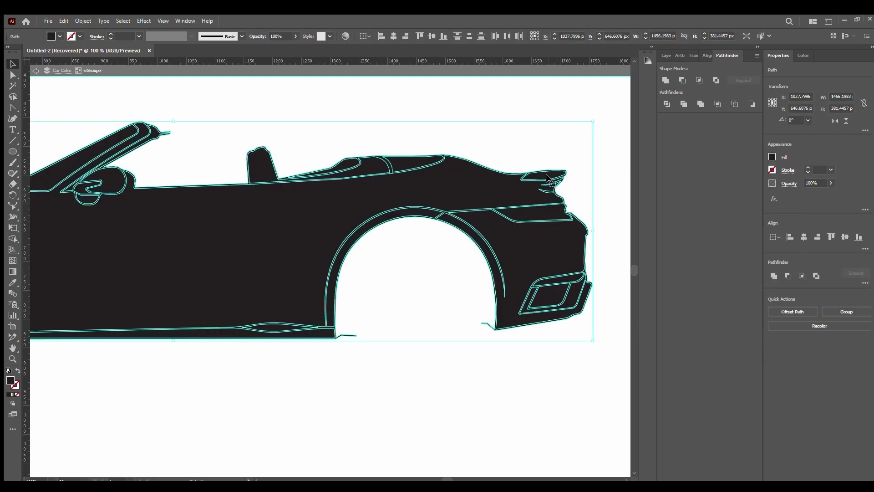
key(ctrl+z)
key(ctrl+z)
key(ctrl+z)
key(ctrl+z)
key(ctrl+z)
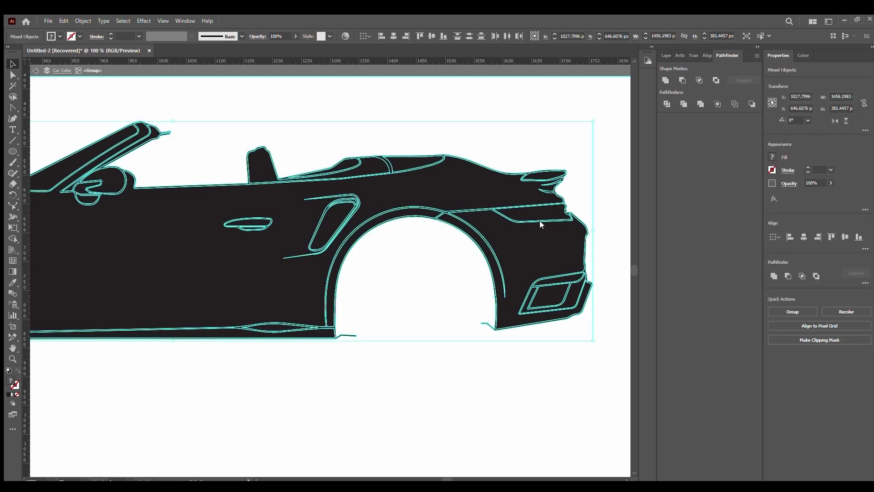
click(555, 155)
key(z)
alt+click(57, 85)
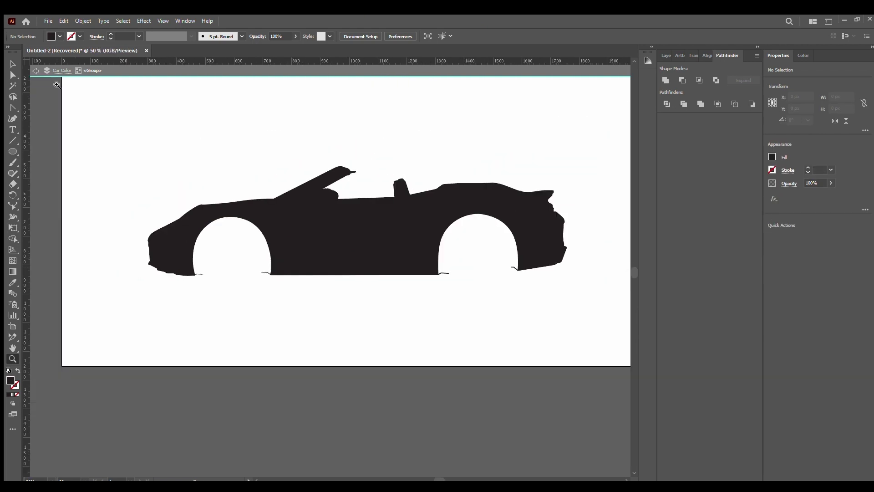
key(v)
key(Escape)
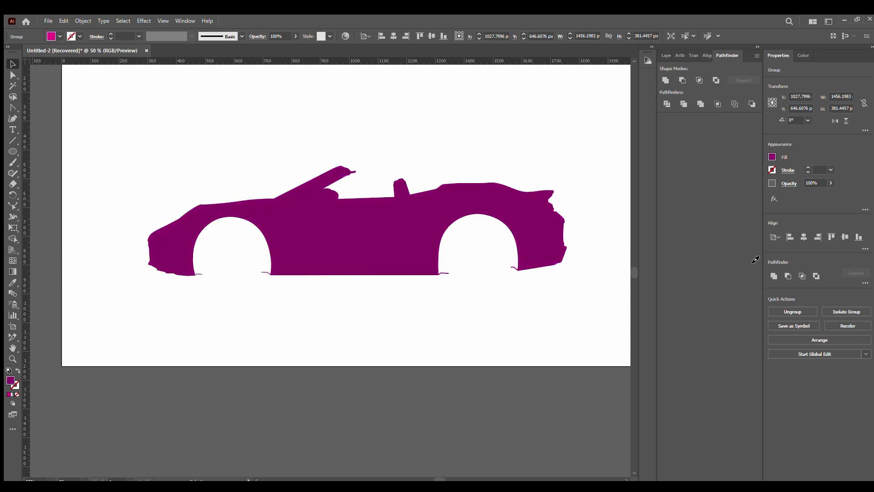
Fill the car silhouette with magenta, then isolate the small rear vent shape
click(451, 184)
click(416, 140)
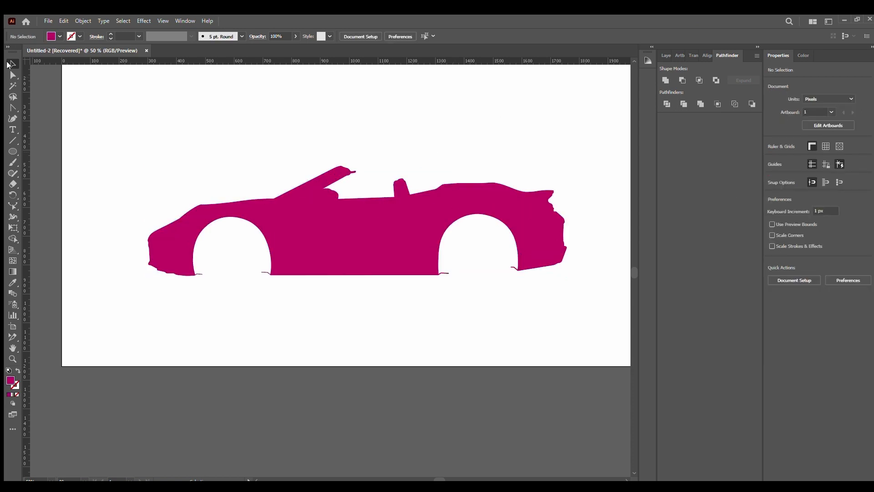
double_click(544, 253)
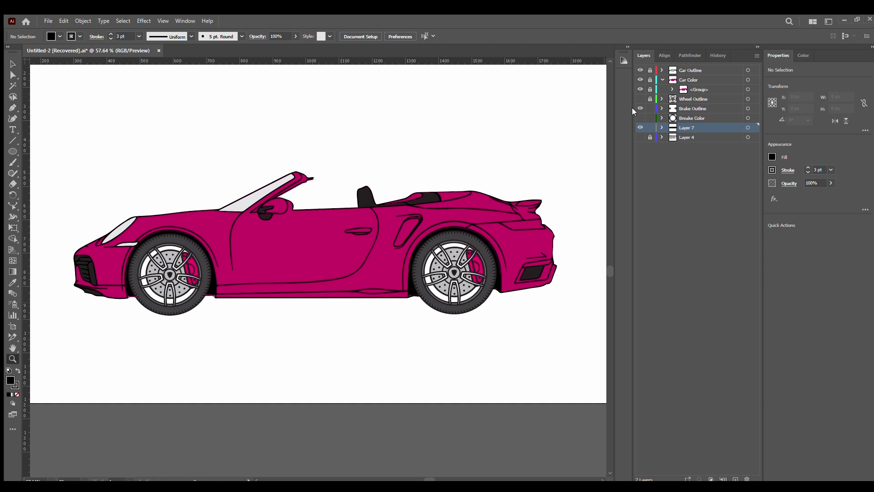
Briefly show then hide the street photo layer, and turn on the Wheel Outline layer
drag(217, 322, 248, 357)
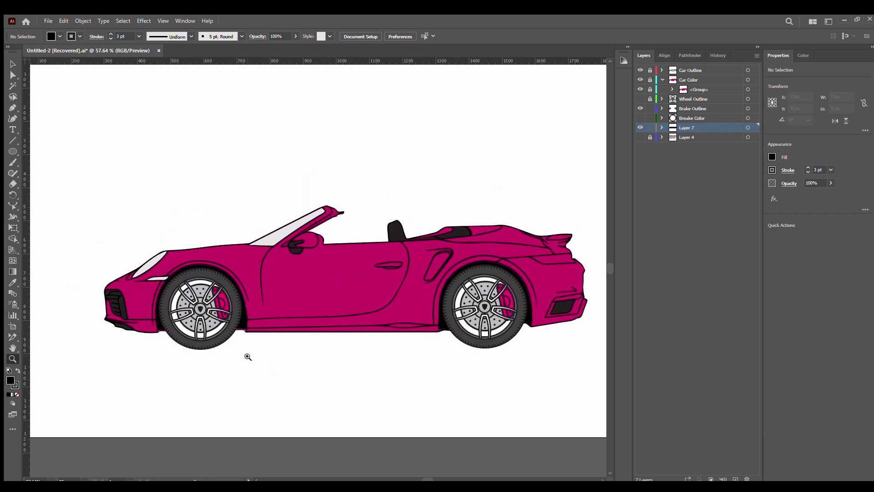
scroll(252, 357, right, 2)
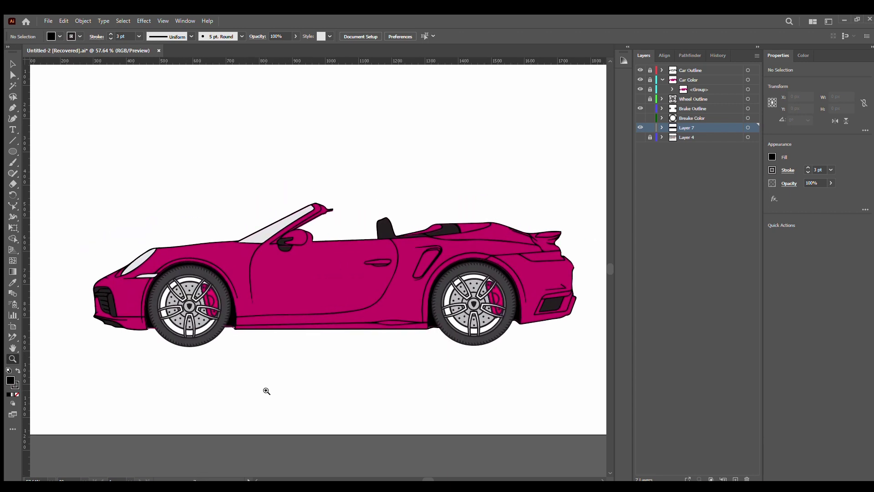
click(640, 137)
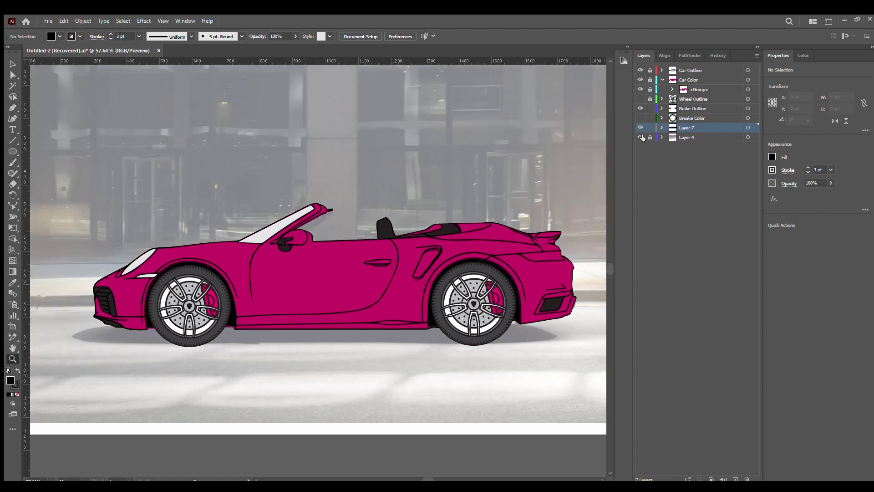
click(640, 137)
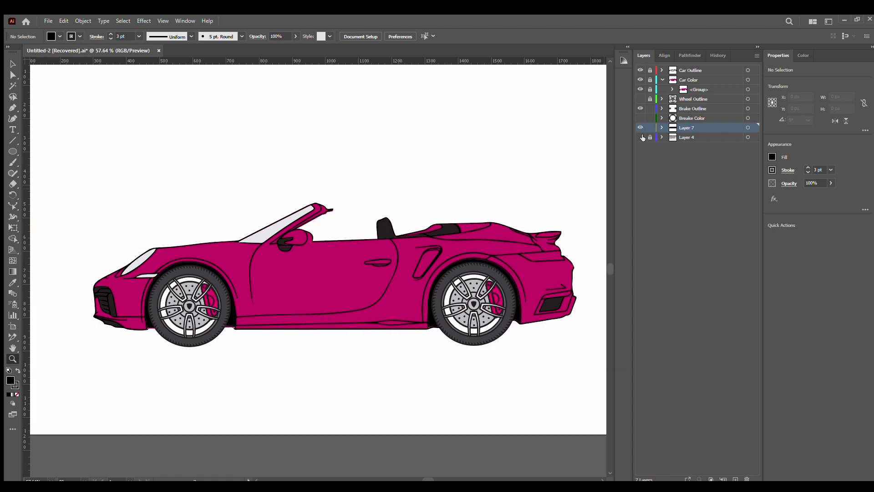
click(640, 99)
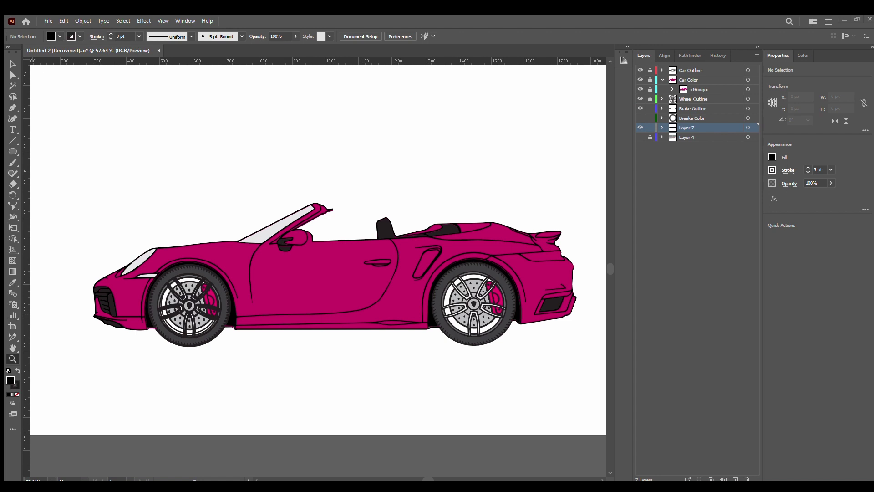
click(177, 135)
drag(258, 170, 251, 206)
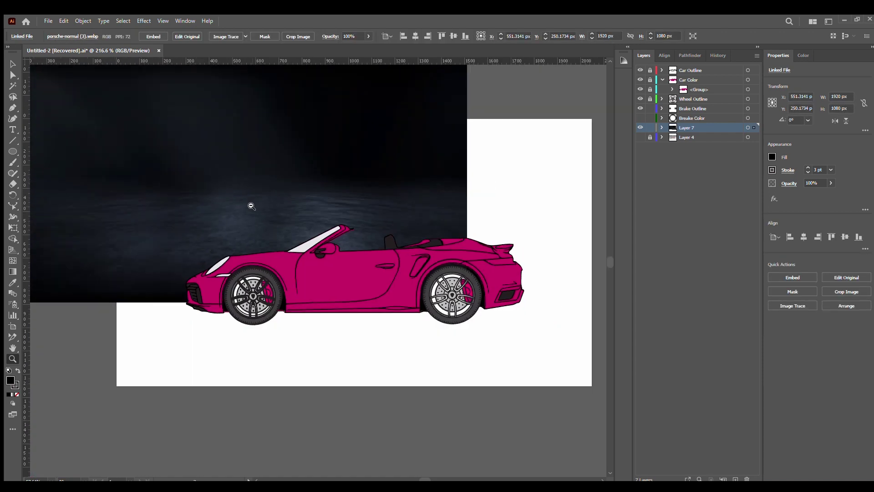
alt+click(251, 207)
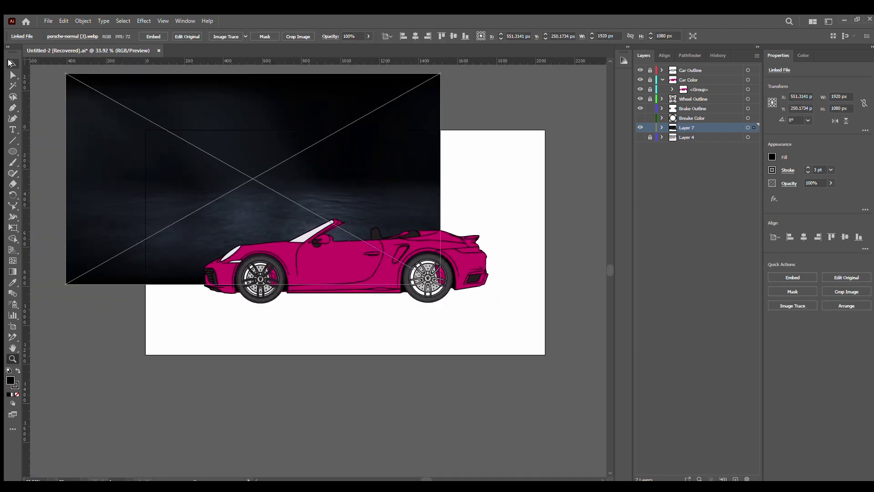
key(v)
drag(283, 199, 346, 239)
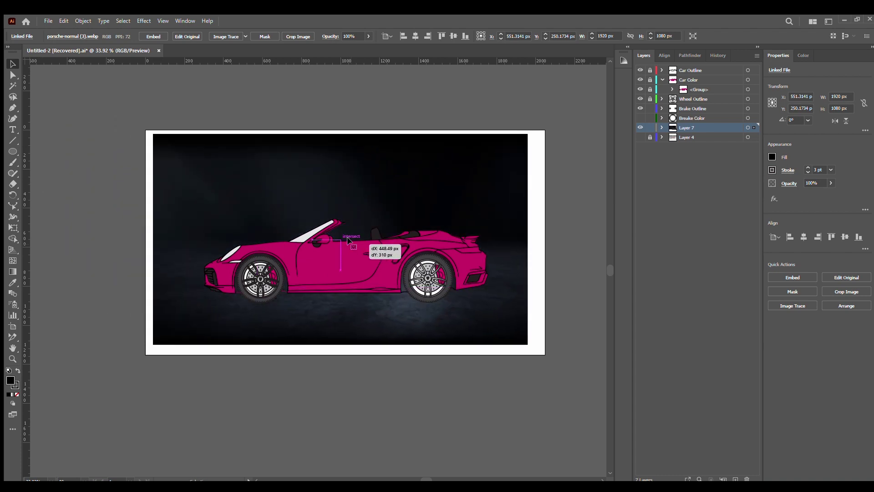
key(Delete)
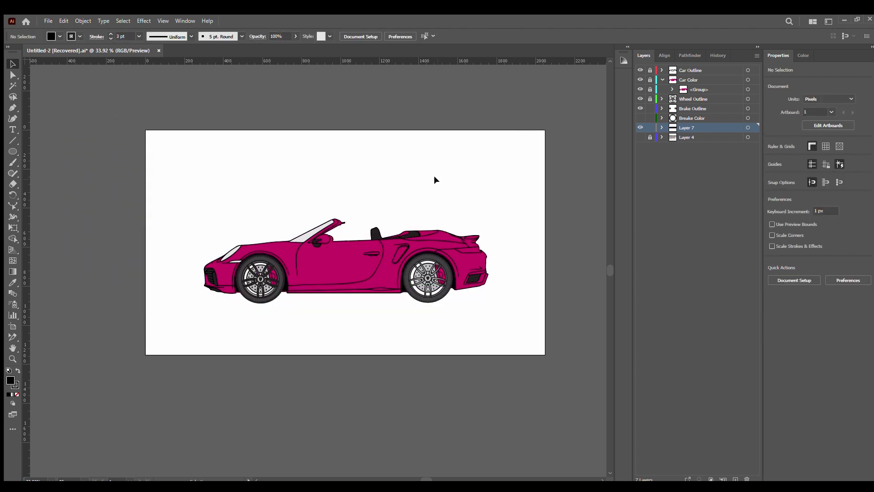